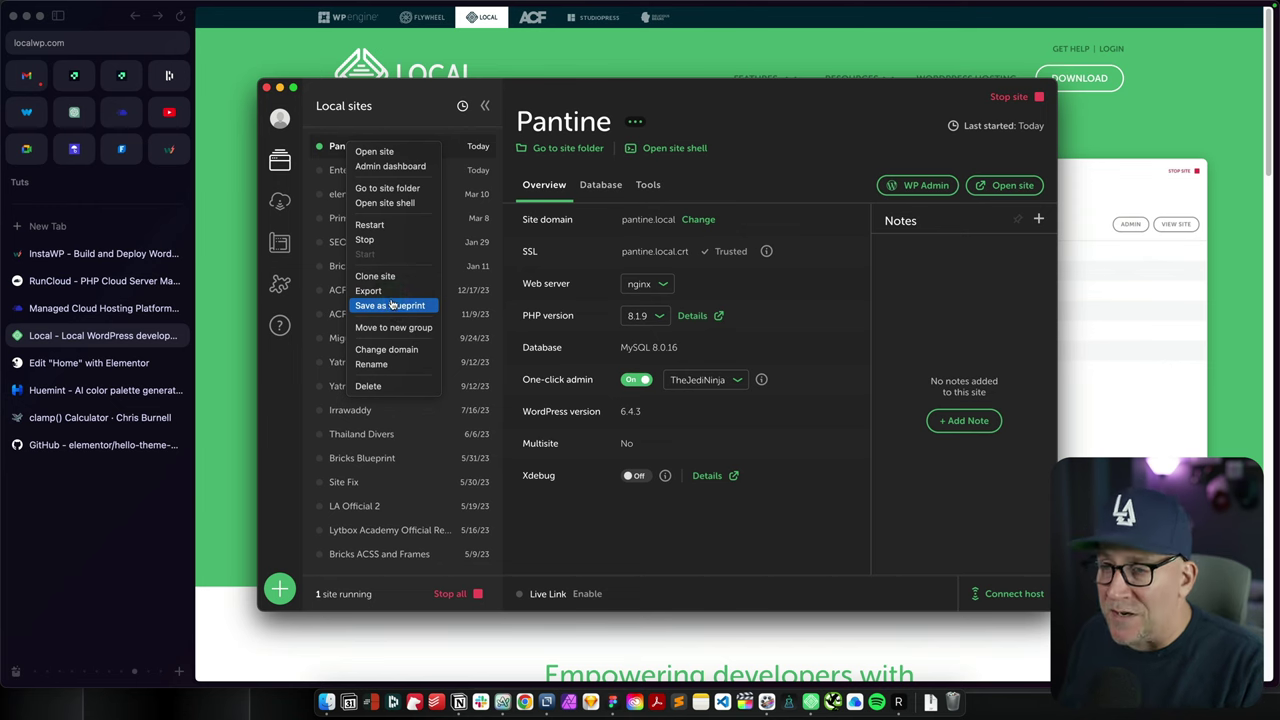
Step: Switch to the browser and look over the RunCloud, Cloudways, InstaWP and Local sites as hosting options
key("super+Tab")
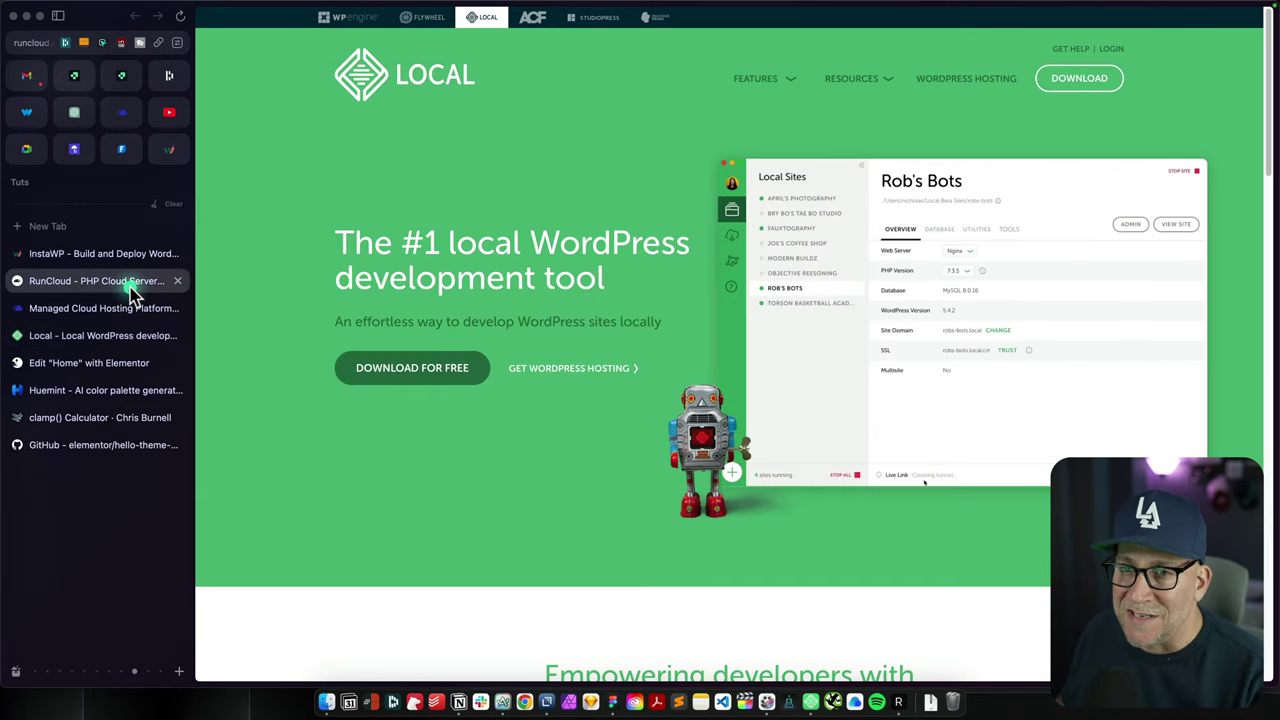
left_click(129, 287)
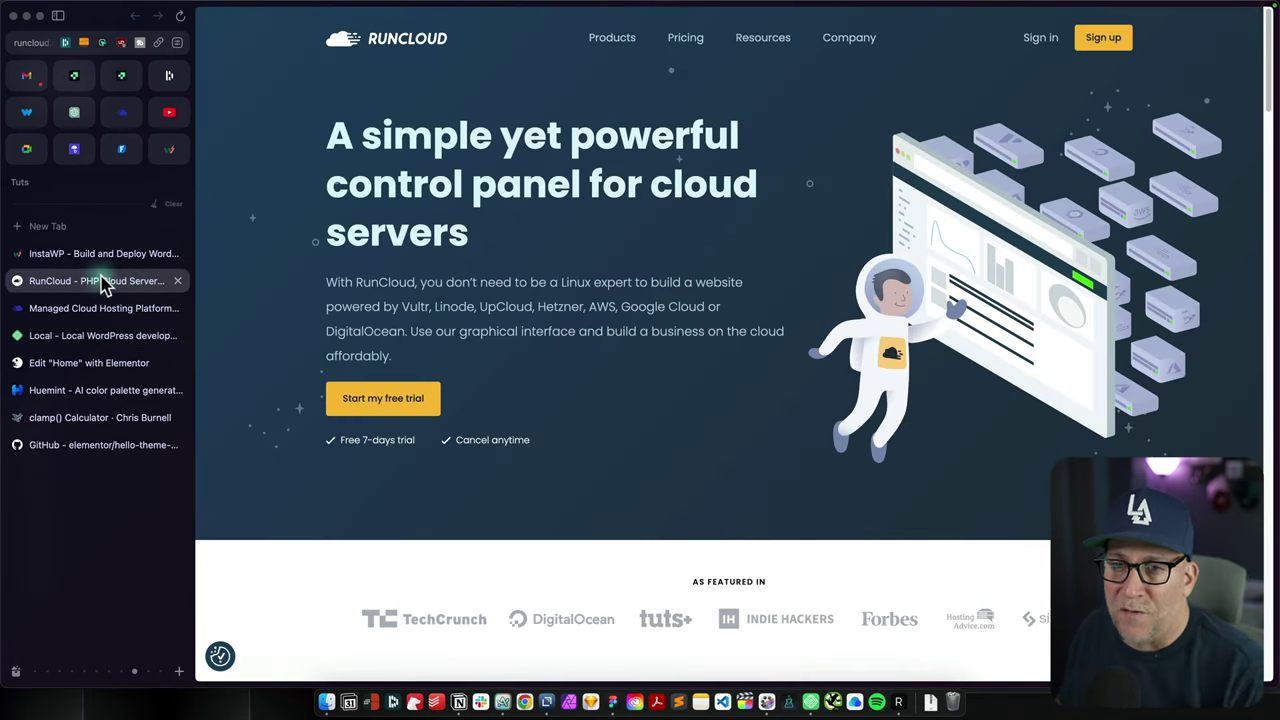
left_click(95, 306)
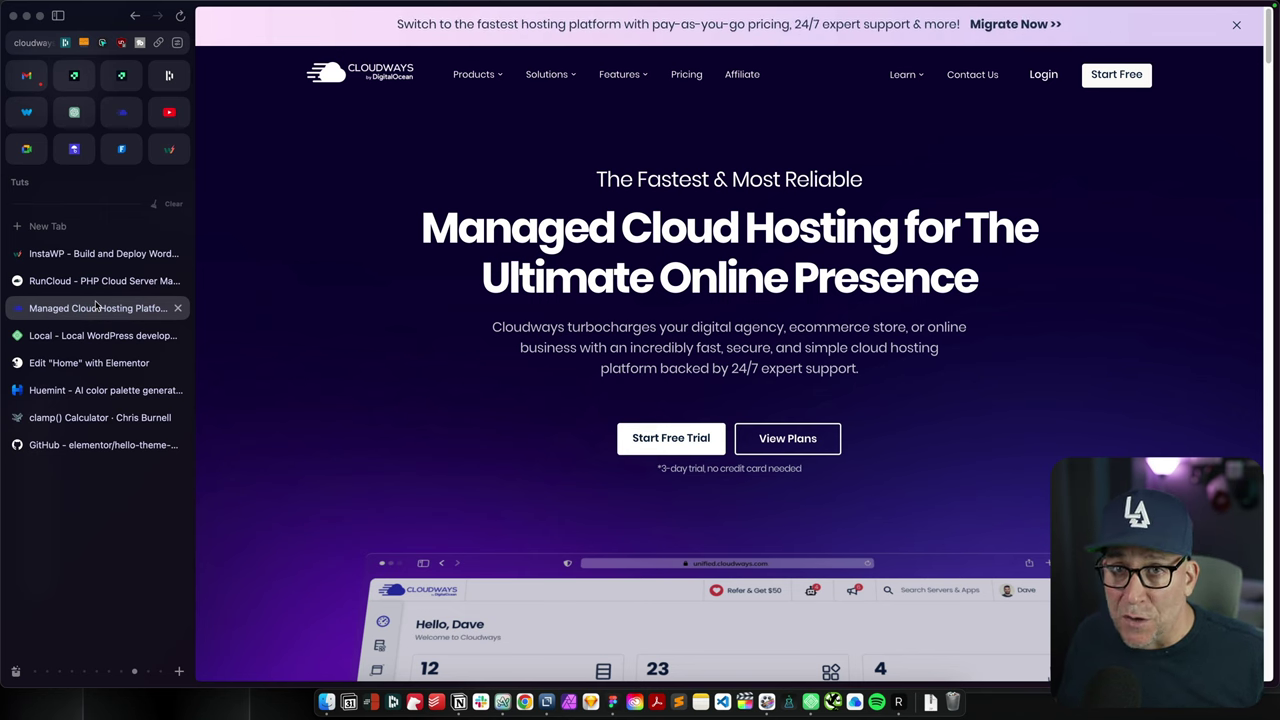
left_click(96, 304)
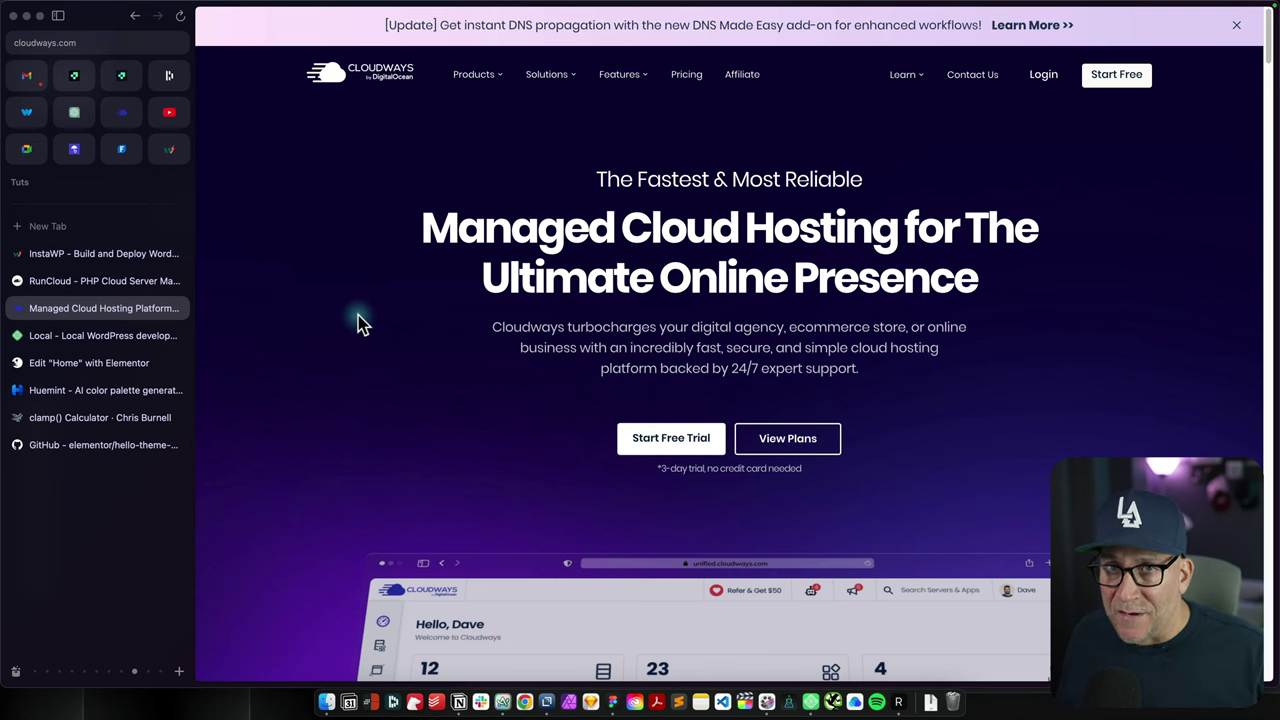
key("ctrl+Tab")
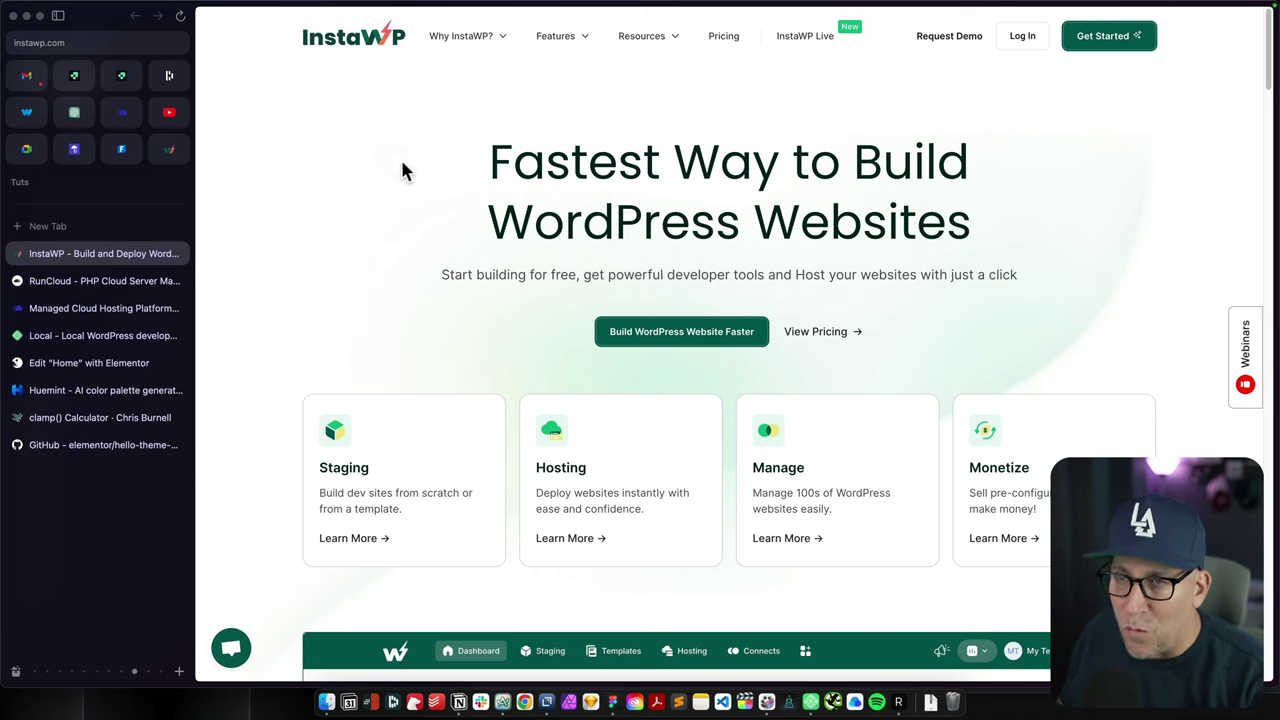
left_click(170, 150)
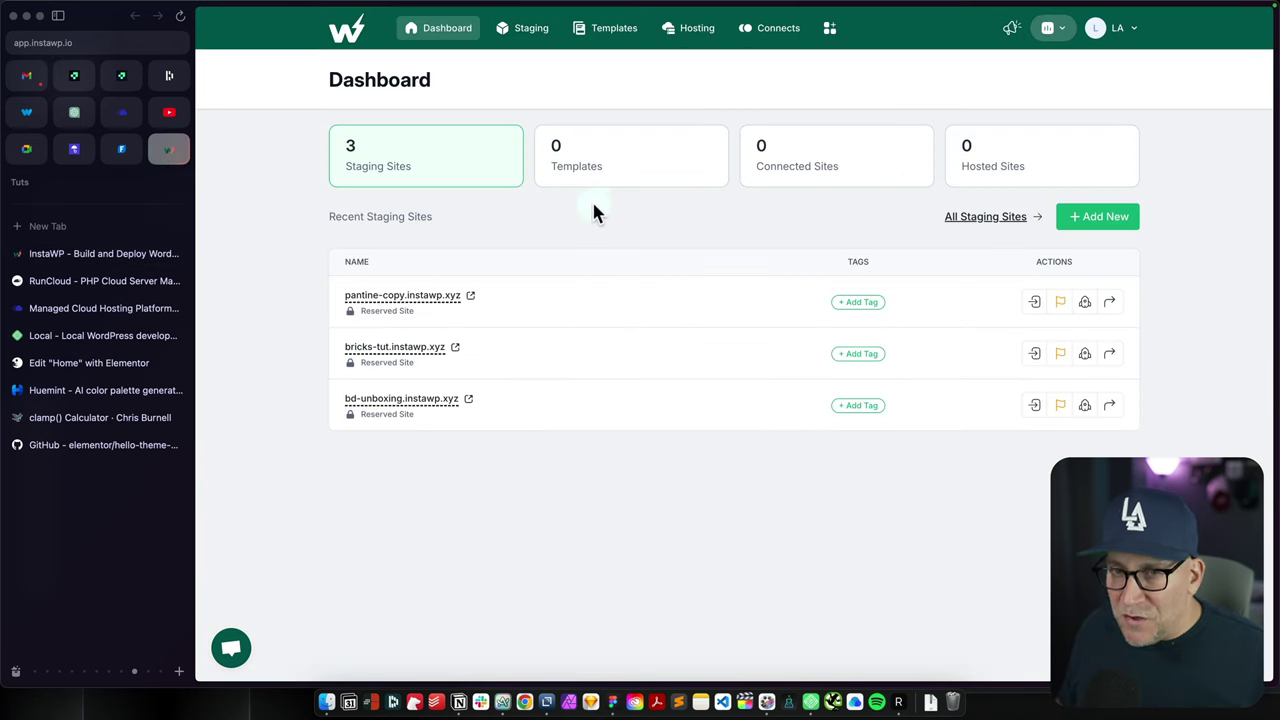
left_click(105, 336)
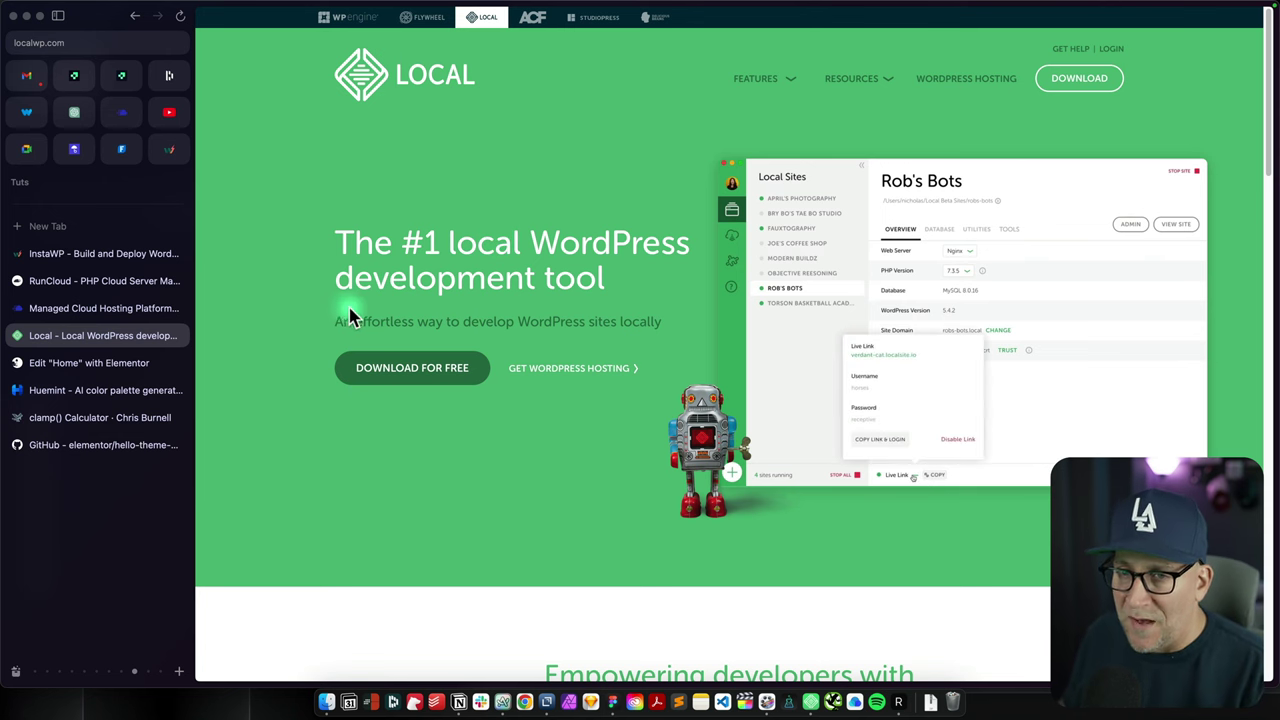
left_click(75, 256)
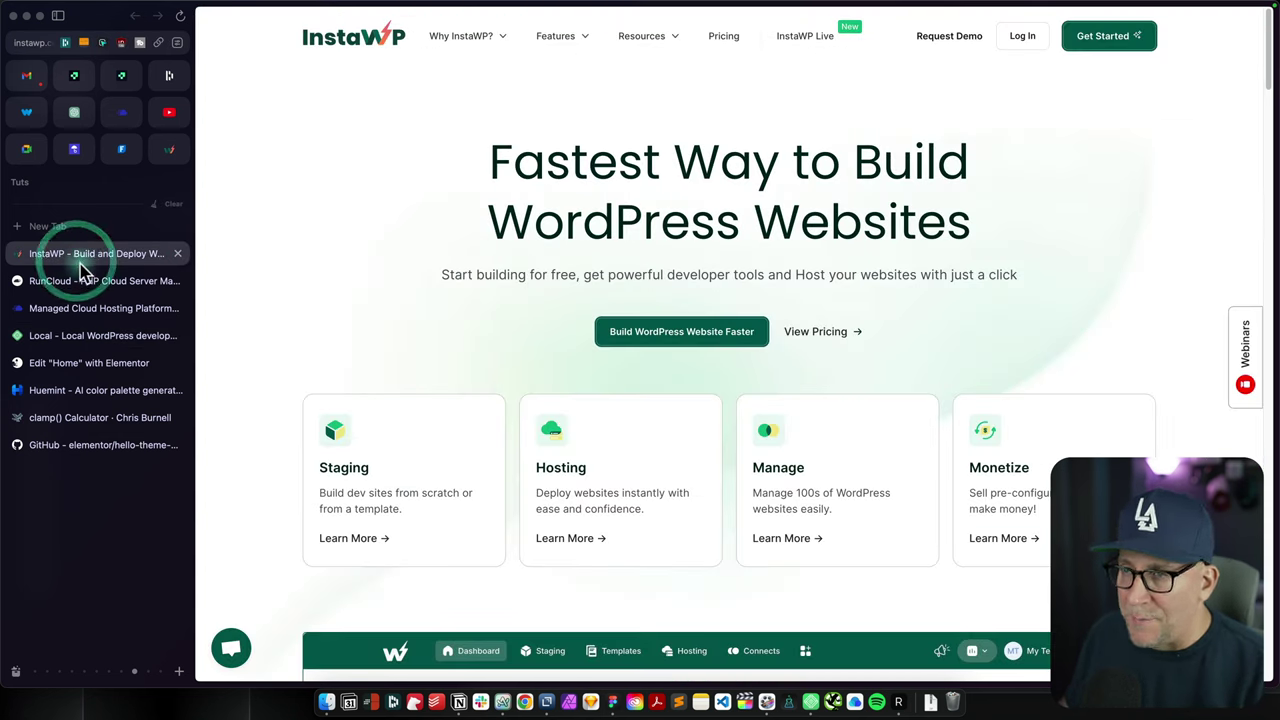
Step: Create a new staging site, elementor-lytbox-bp, from the InstaWP dashboard
left_click(169, 149)
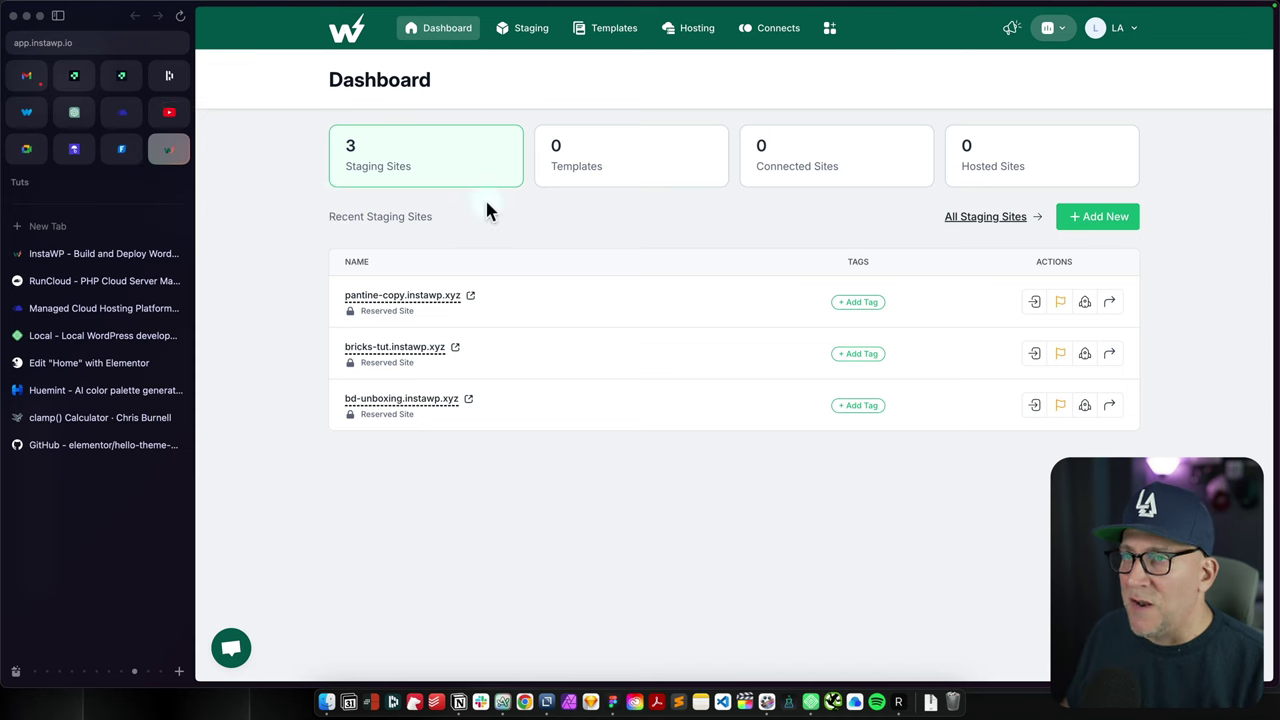
left_click(1090, 222)
left_click(1025, 543)
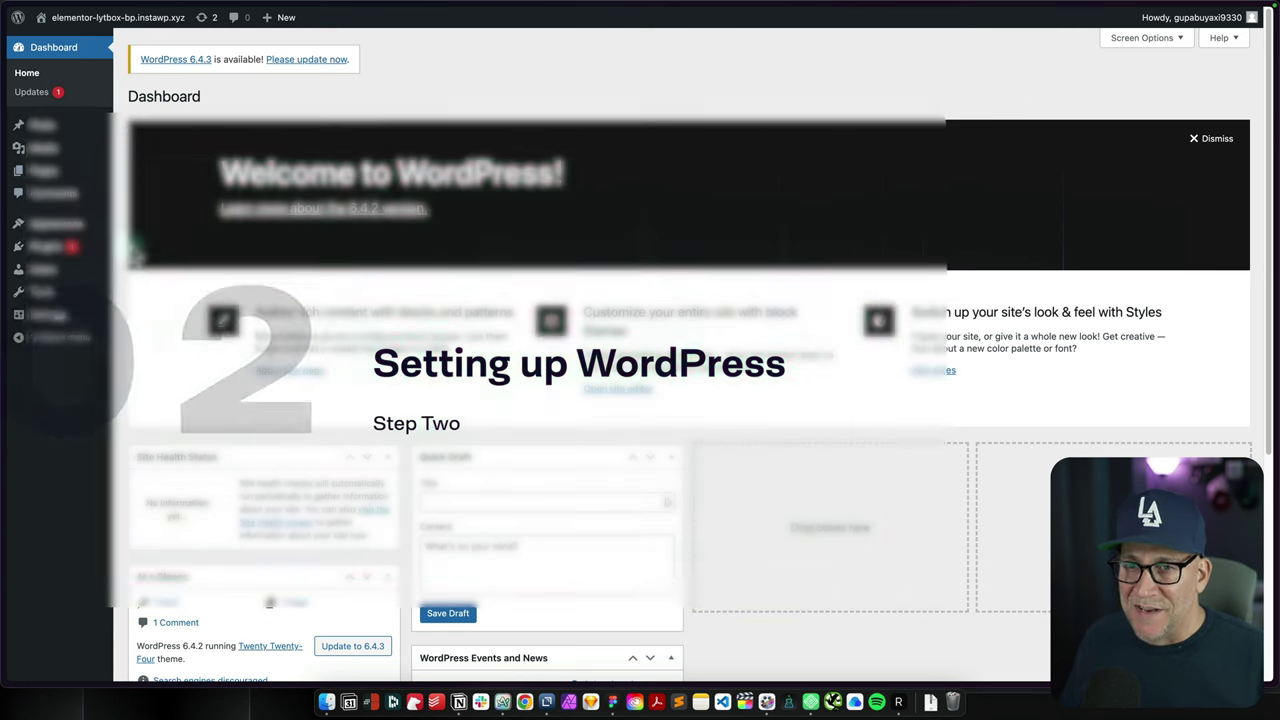
Step: Trash the default "Hello world!" post and delete it permanently
left_click(48, 128)
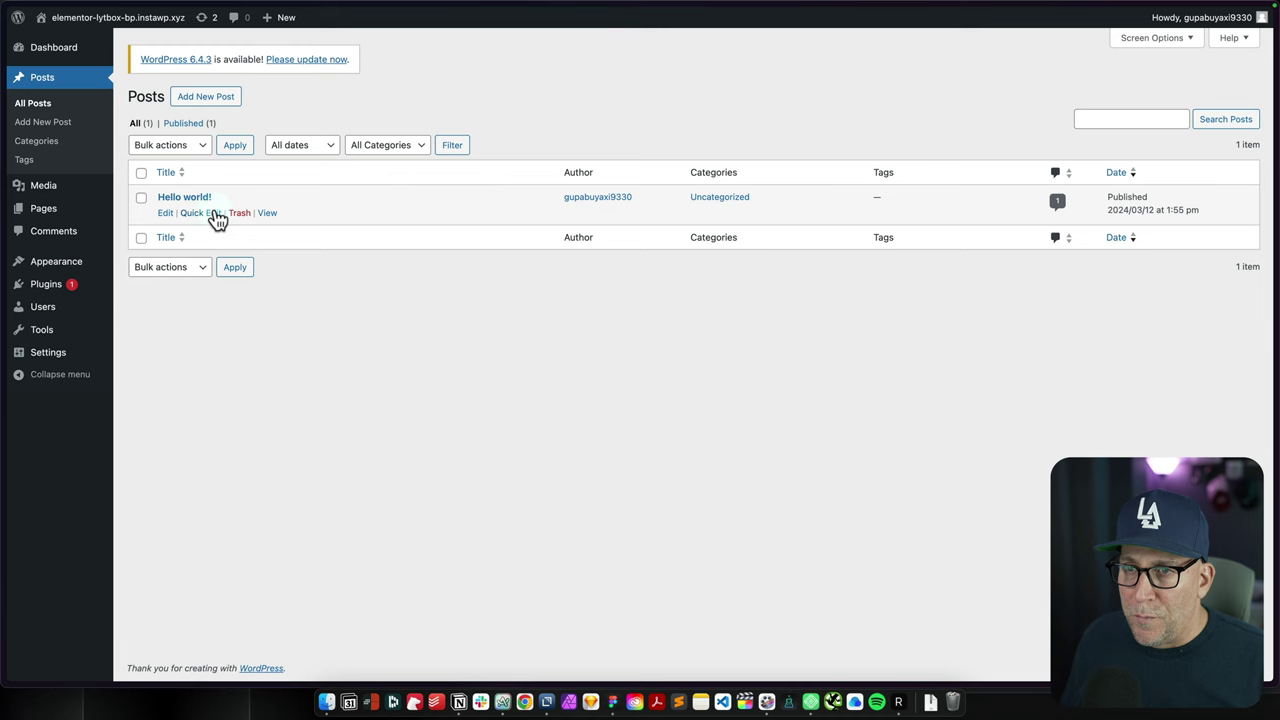
left_click(239, 214)
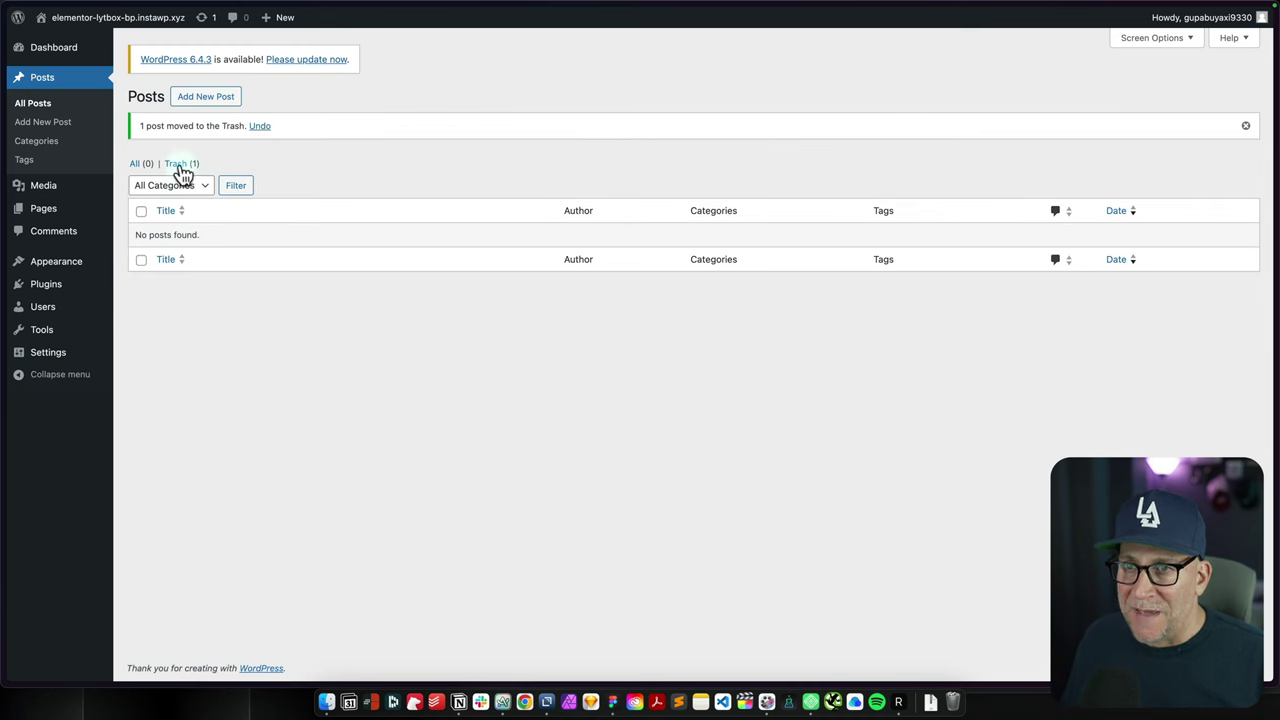
left_click(178, 163)
left_click(227, 213)
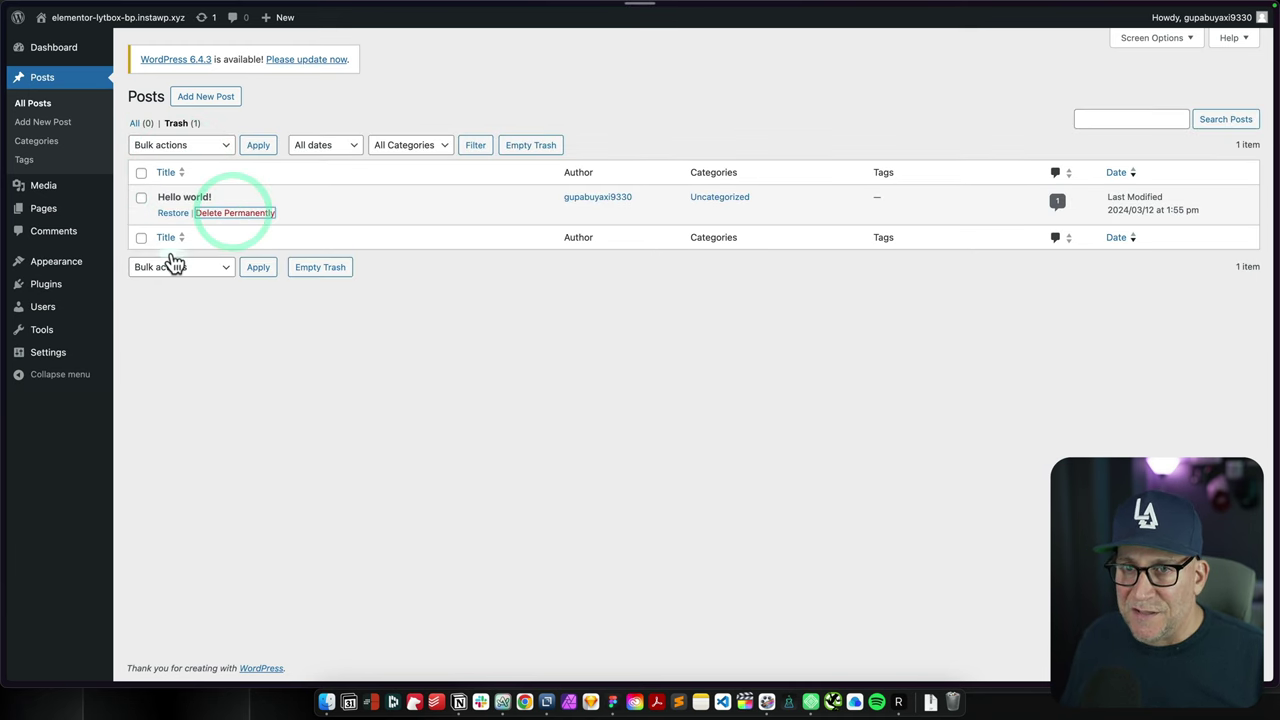
Step: Move the Privacy Policy and Sample Page pages to the trash in bulk and delete them permanently
left_click(63, 211)
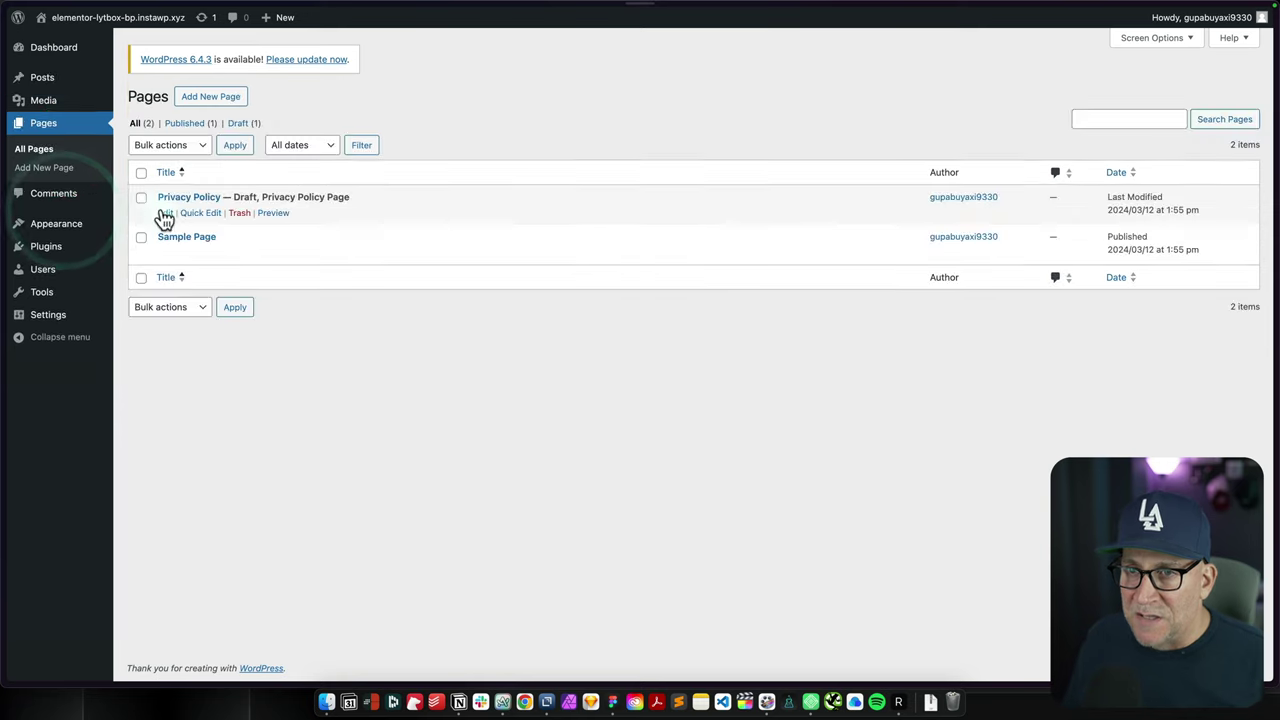
left_click(141, 172)
left_click(178, 147)
left_click(176, 177)
left_click(235, 145)
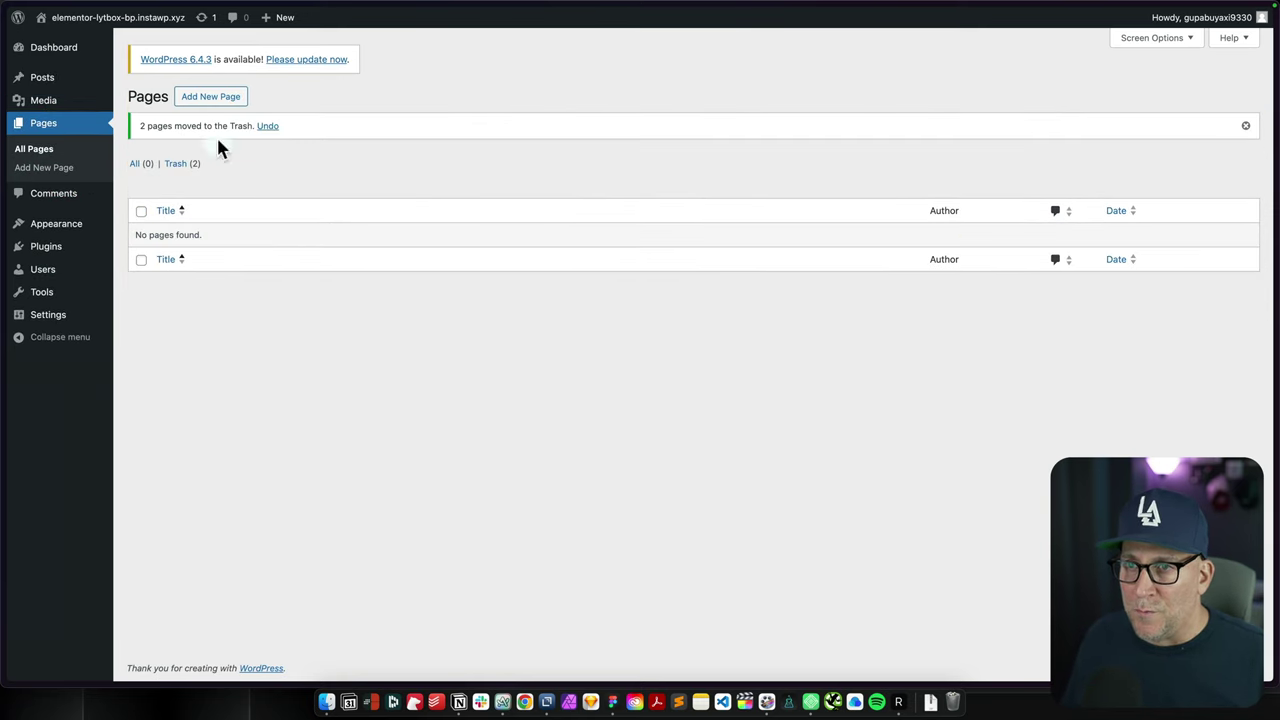
left_click(176, 163)
Step: Add the Hello Elementor theme from the popular themes and activate it
mouse_move(77, 234)
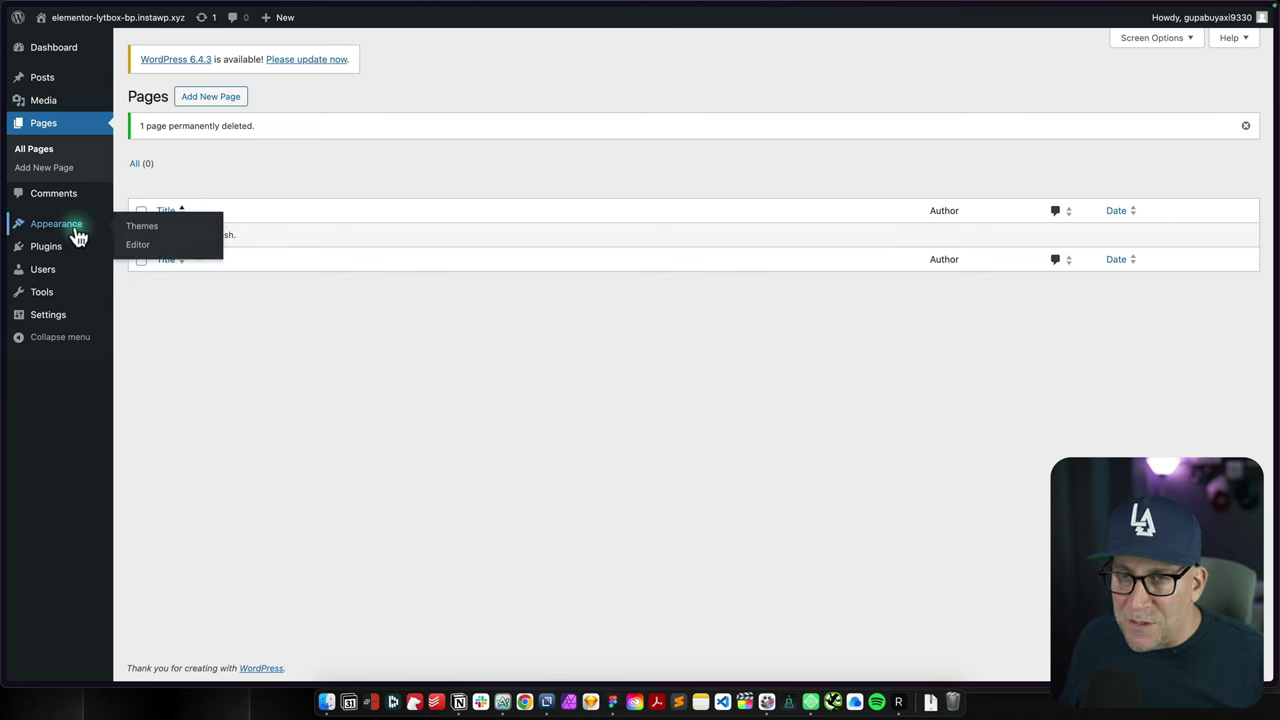
left_click(72, 224)
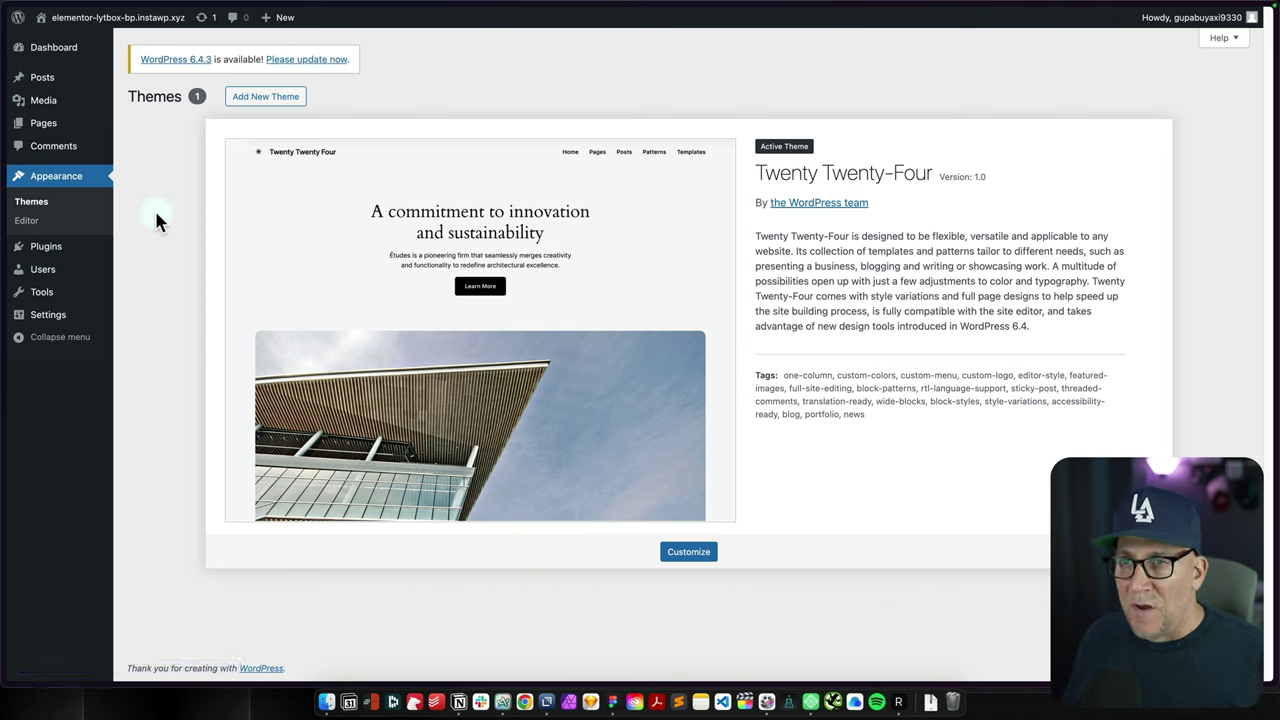
left_click(256, 107)
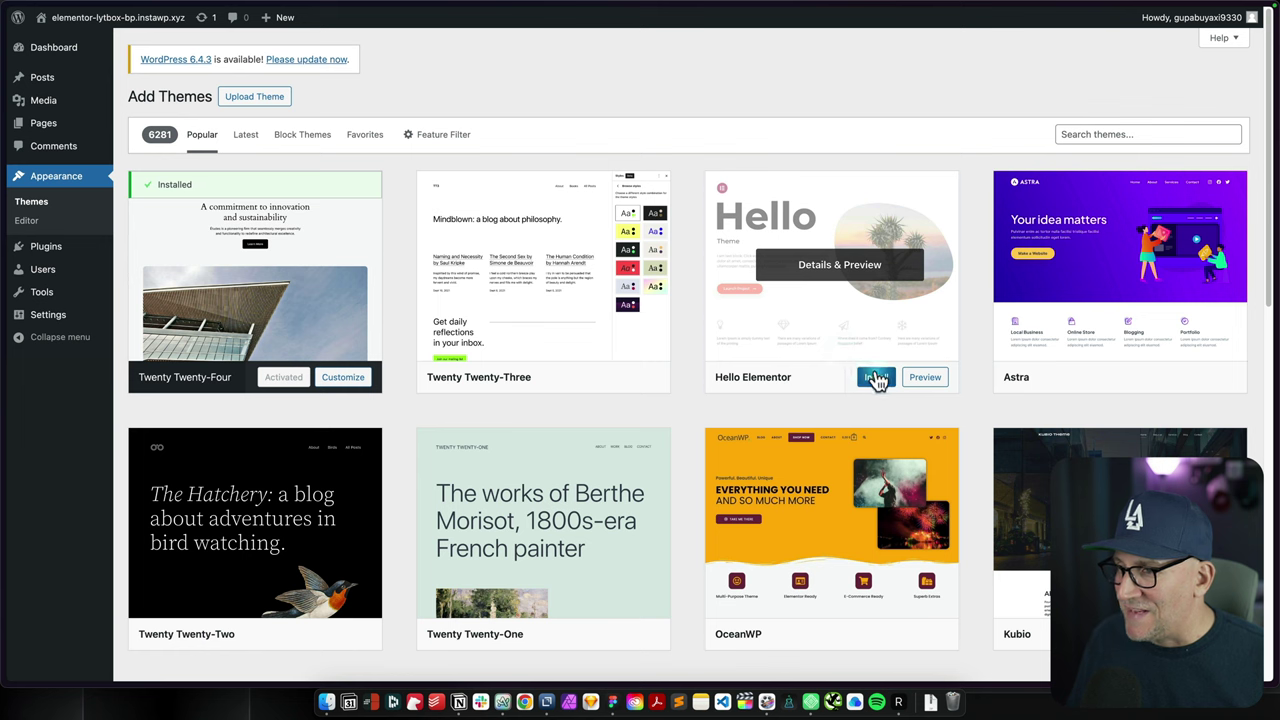
left_click(858, 377)
left_click(852, 378)
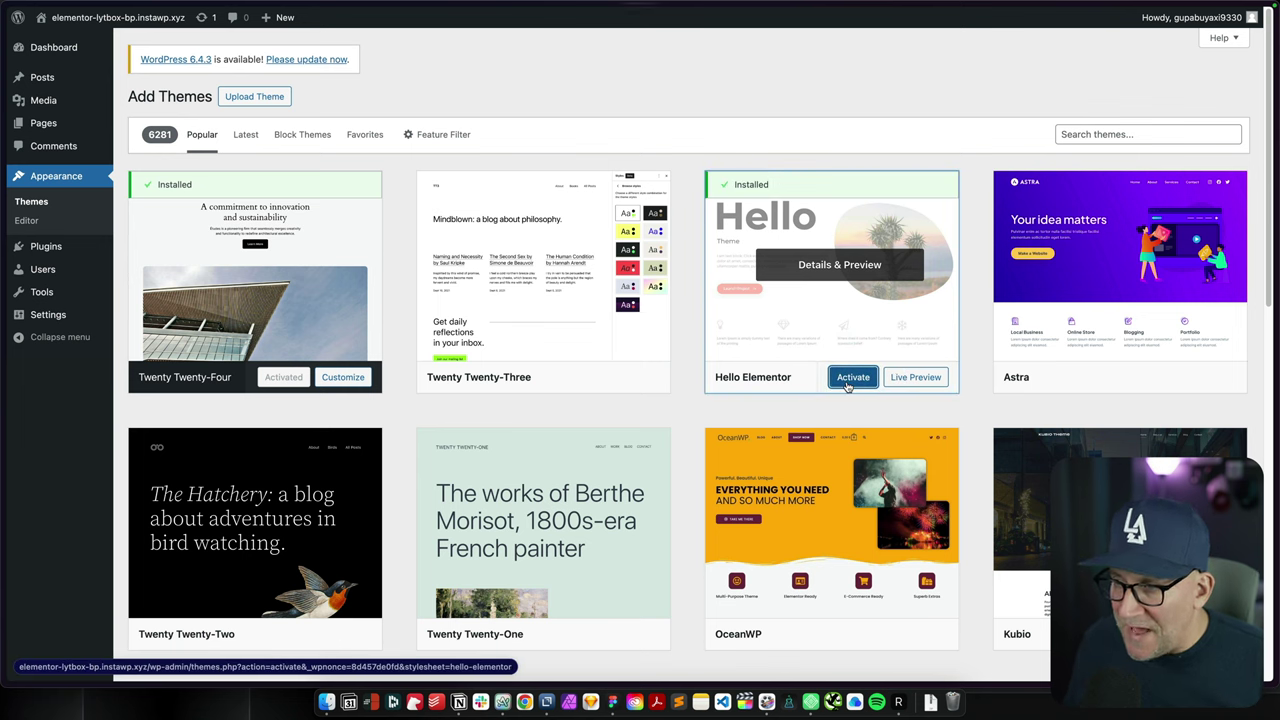
Step: Open the theme upload form and download the elementor/hello-theme-child repository from GitHub as a ZIP
left_click(272, 104)
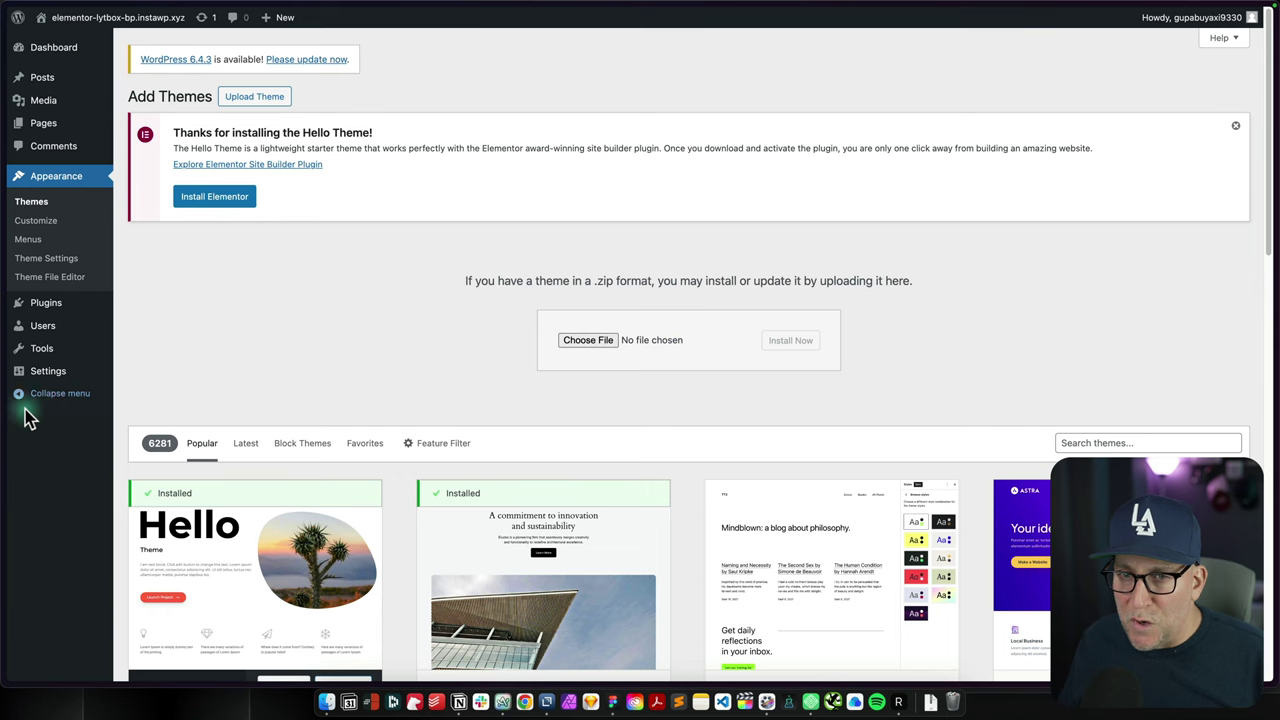
mouse_move(3, 420)
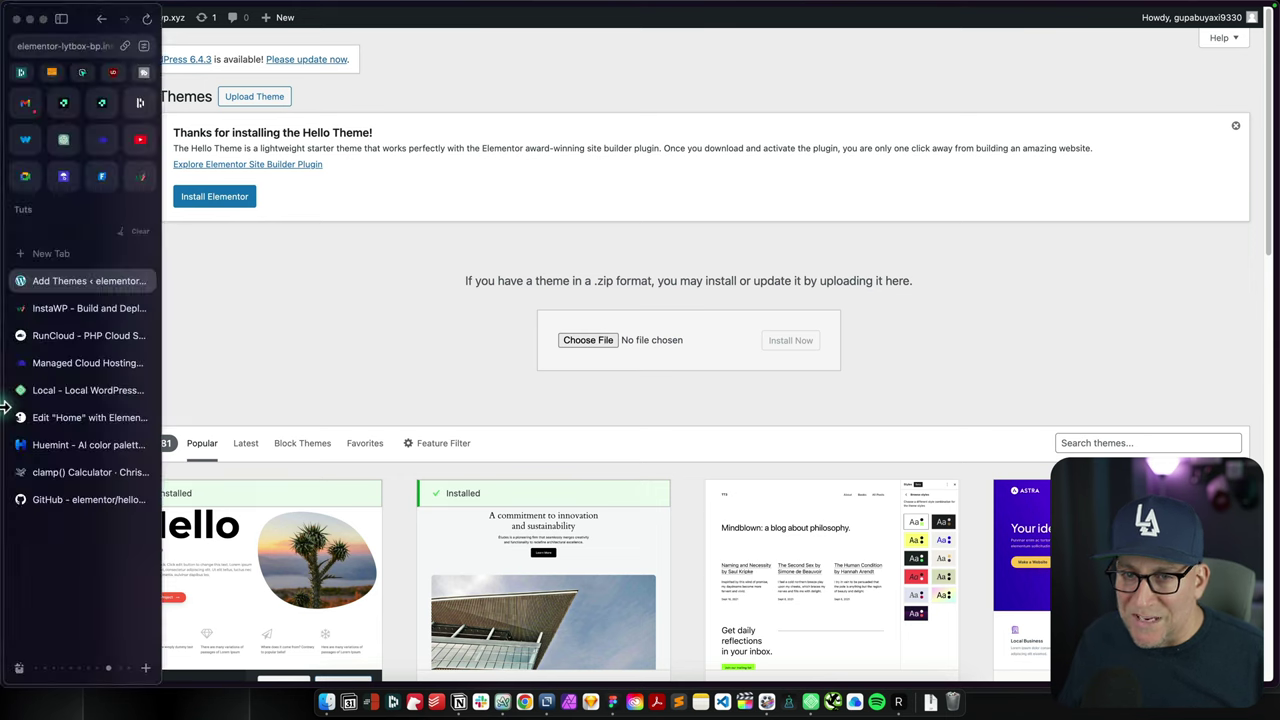
left_click(55, 500)
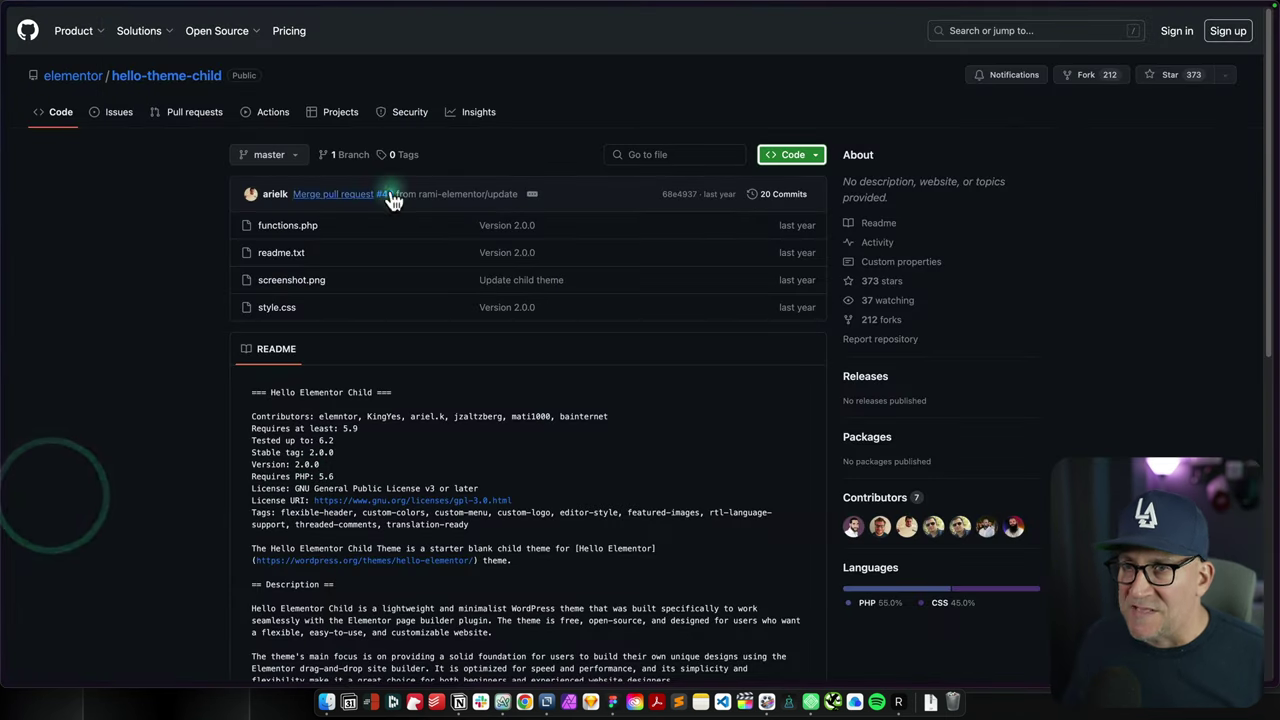
left_click(812, 160)
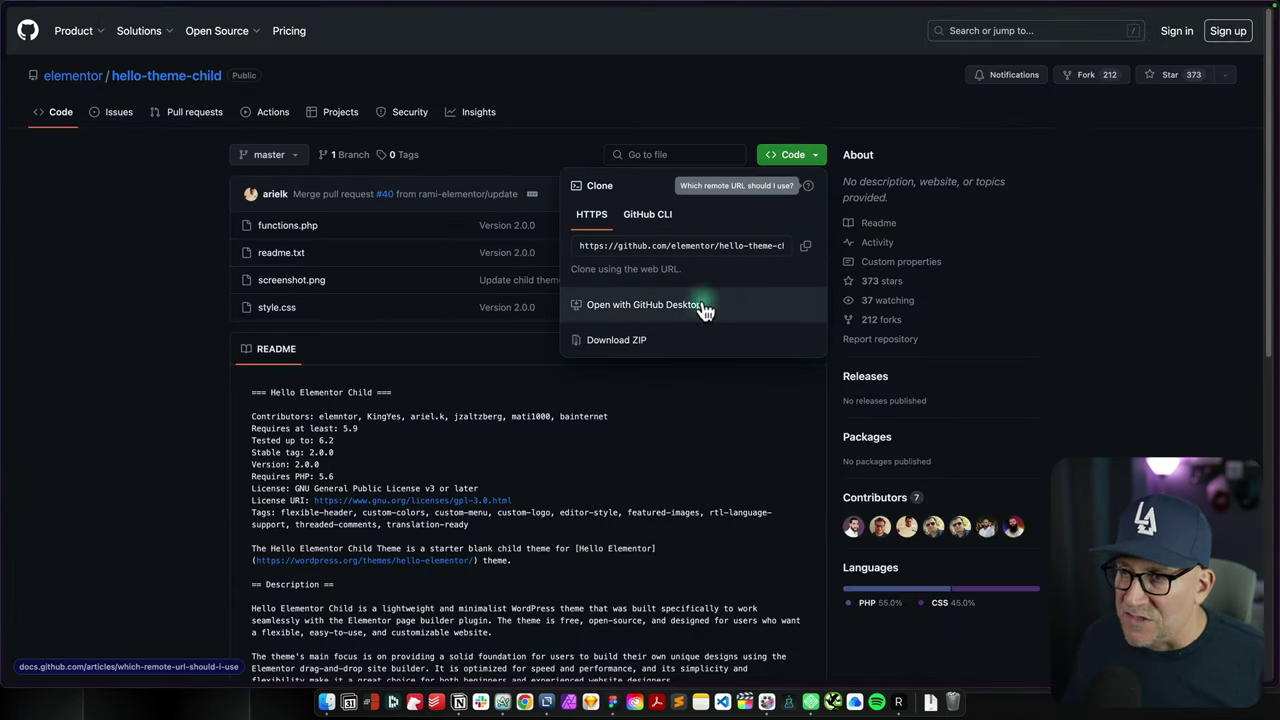
left_click(626, 343)
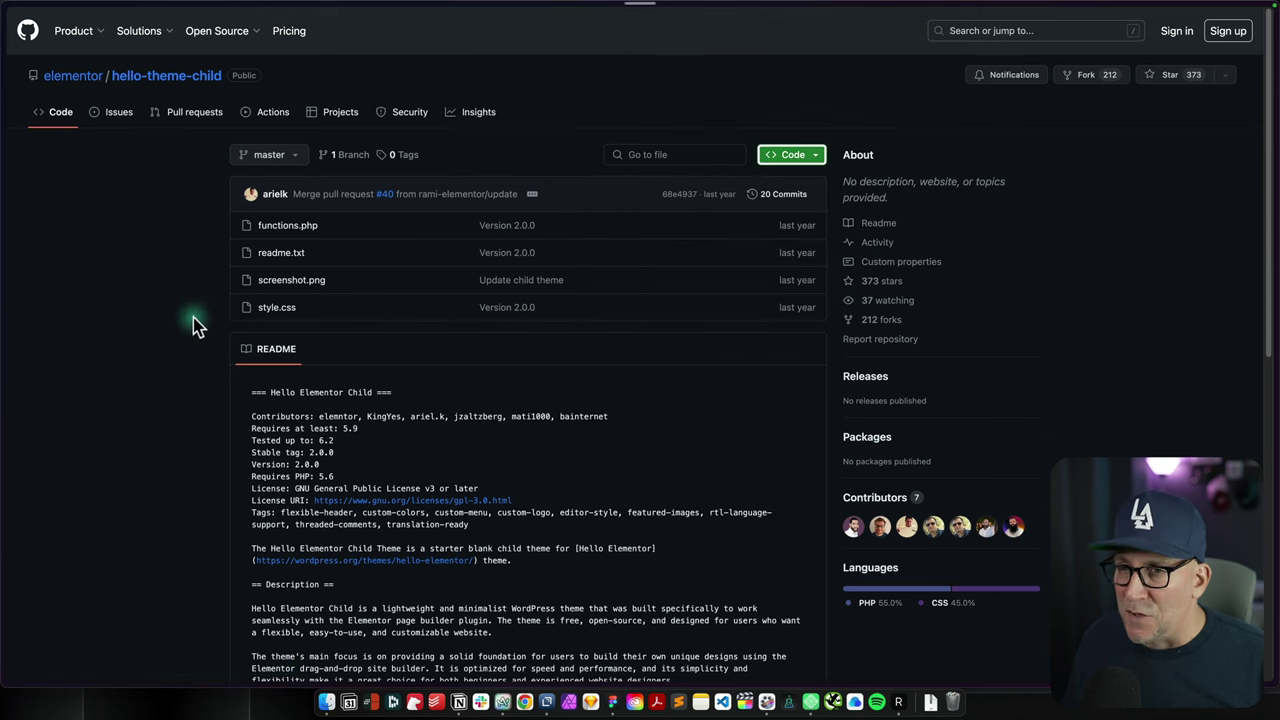
Step: Back in WordPress, install and activate the child theme from Hello Theme Child.zip in Downloads, and dismiss the Hello Theme notice
mouse_move(4, 337)
left_click(85, 281)
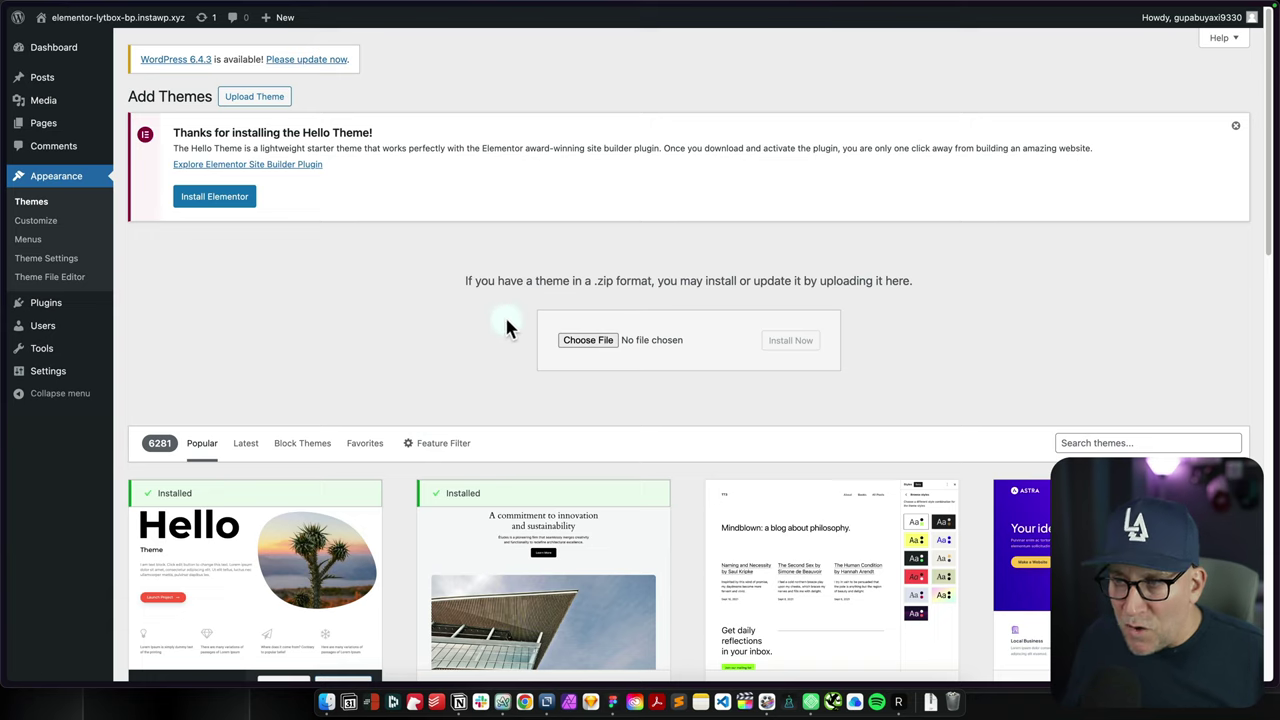
left_click(580, 340)
left_click(421, 302)
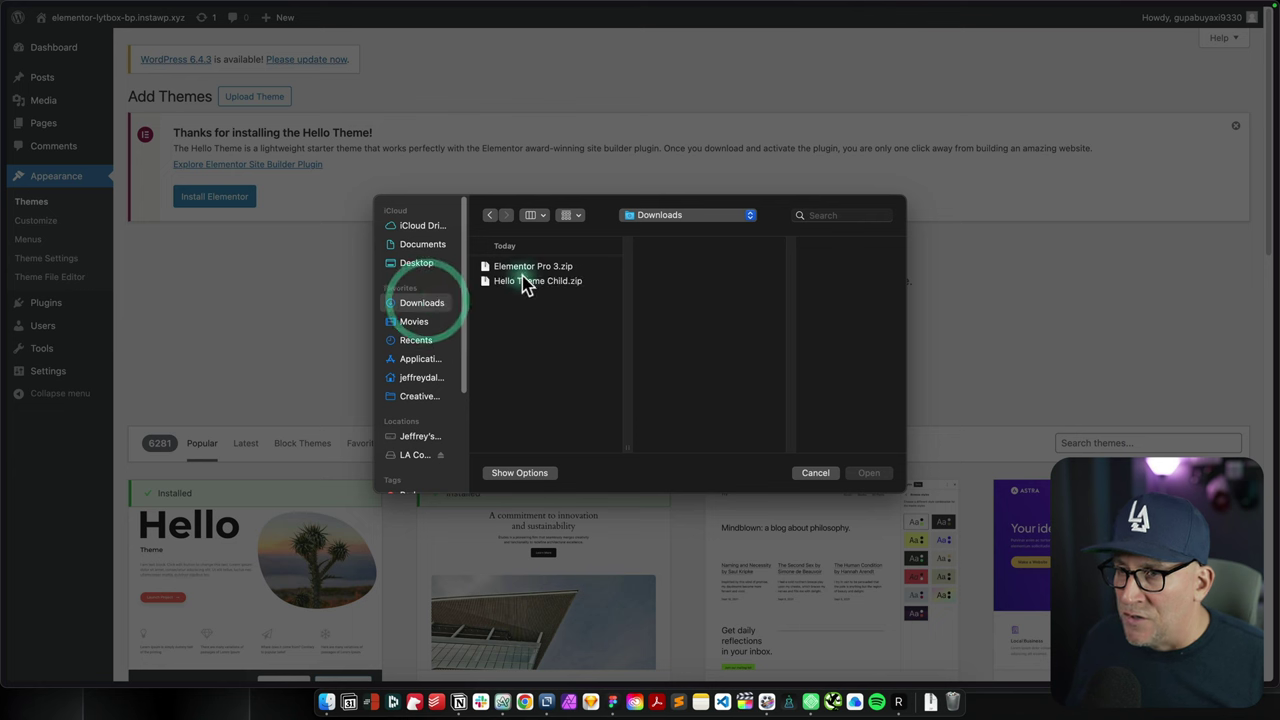
left_click(527, 282)
left_click(867, 473)
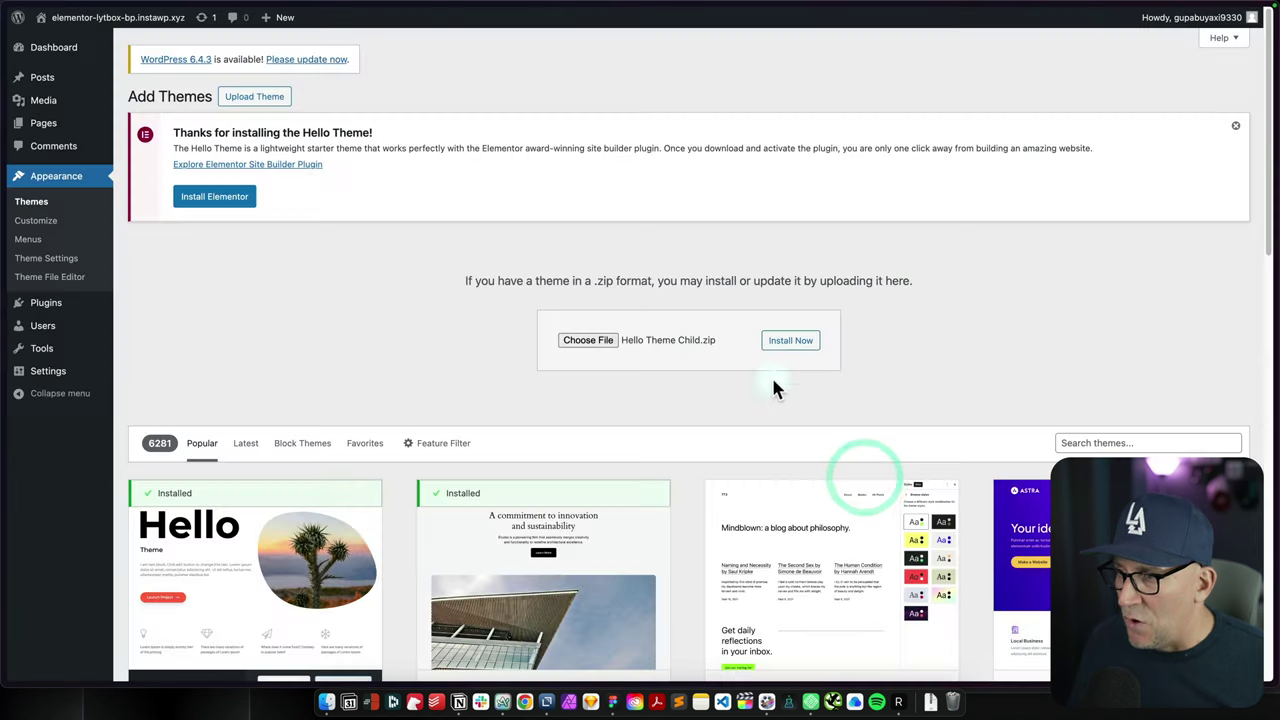
left_click(790, 342)
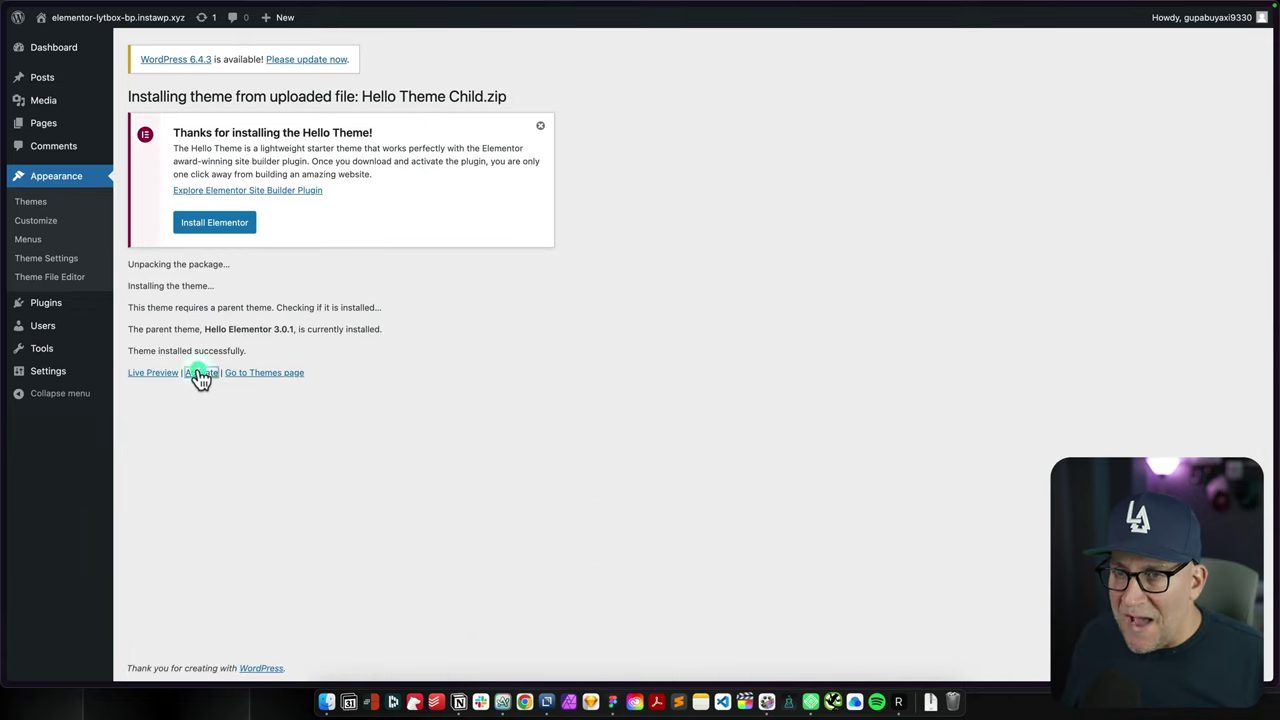
left_click(200, 373)
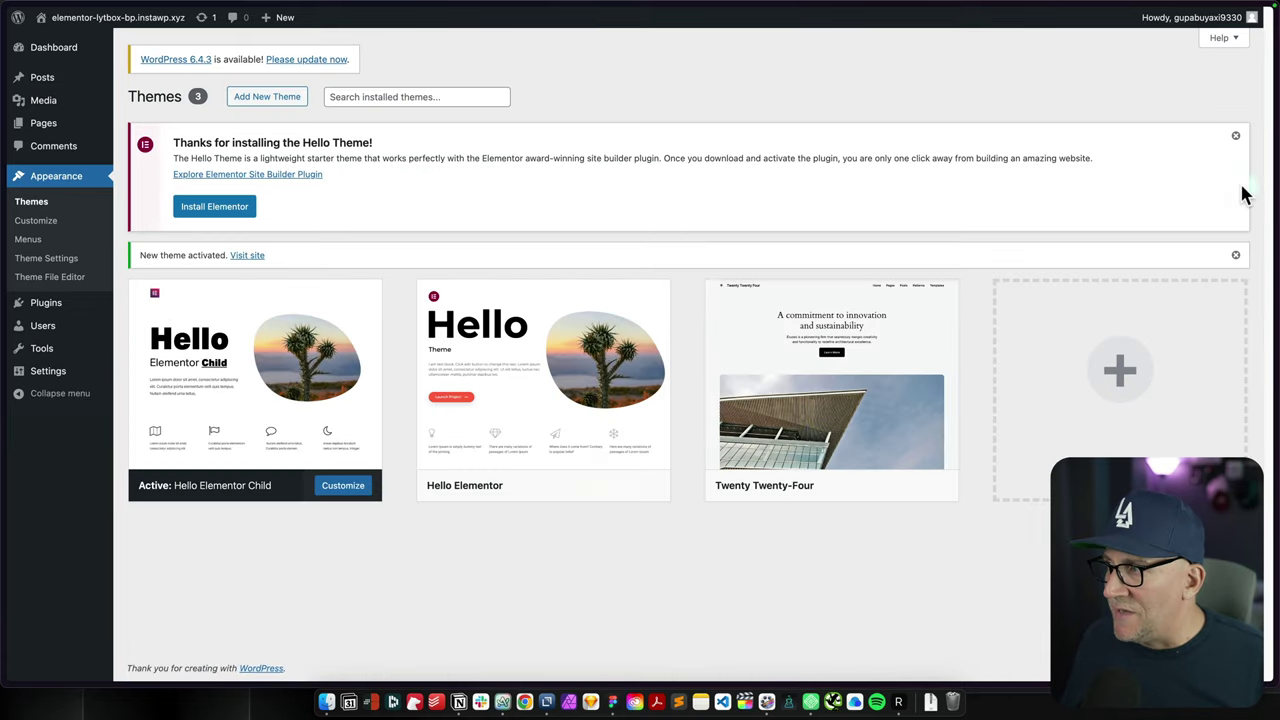
left_click(1235, 136)
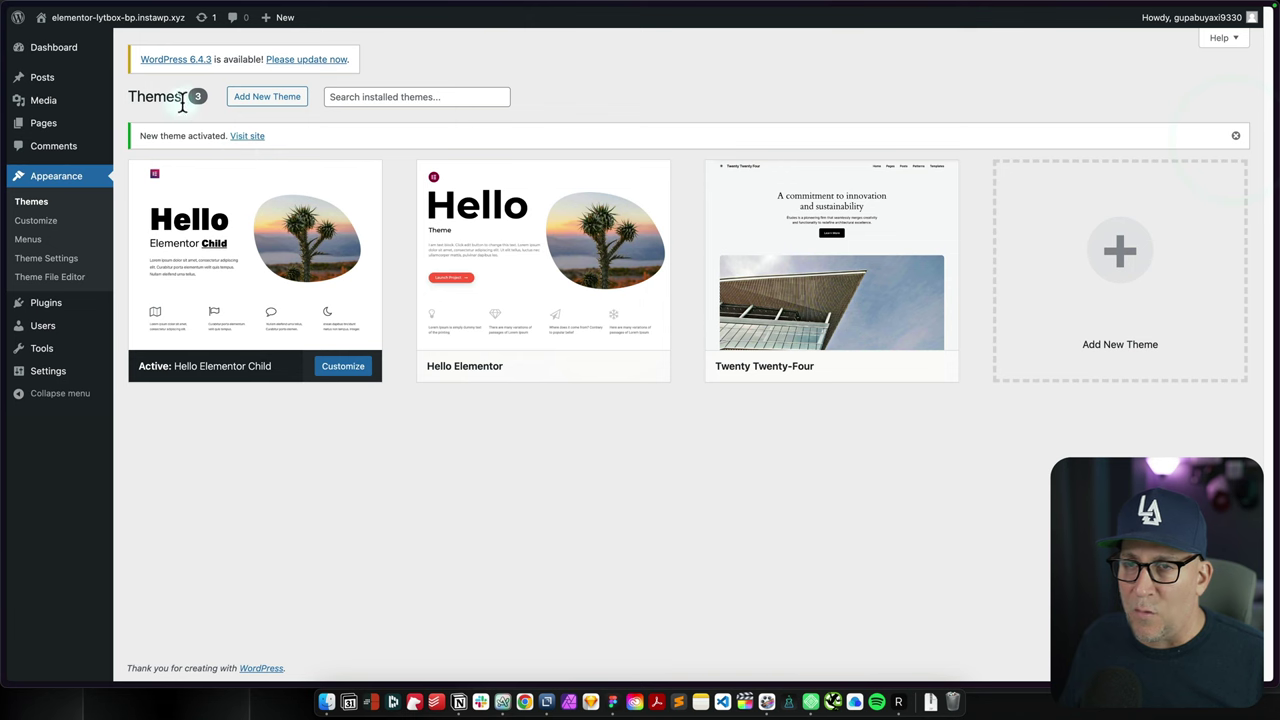
Step: Update WordPress to version 6.4.3 and open the list of installed plugins
left_click(64, 82)
left_click(58, 50)
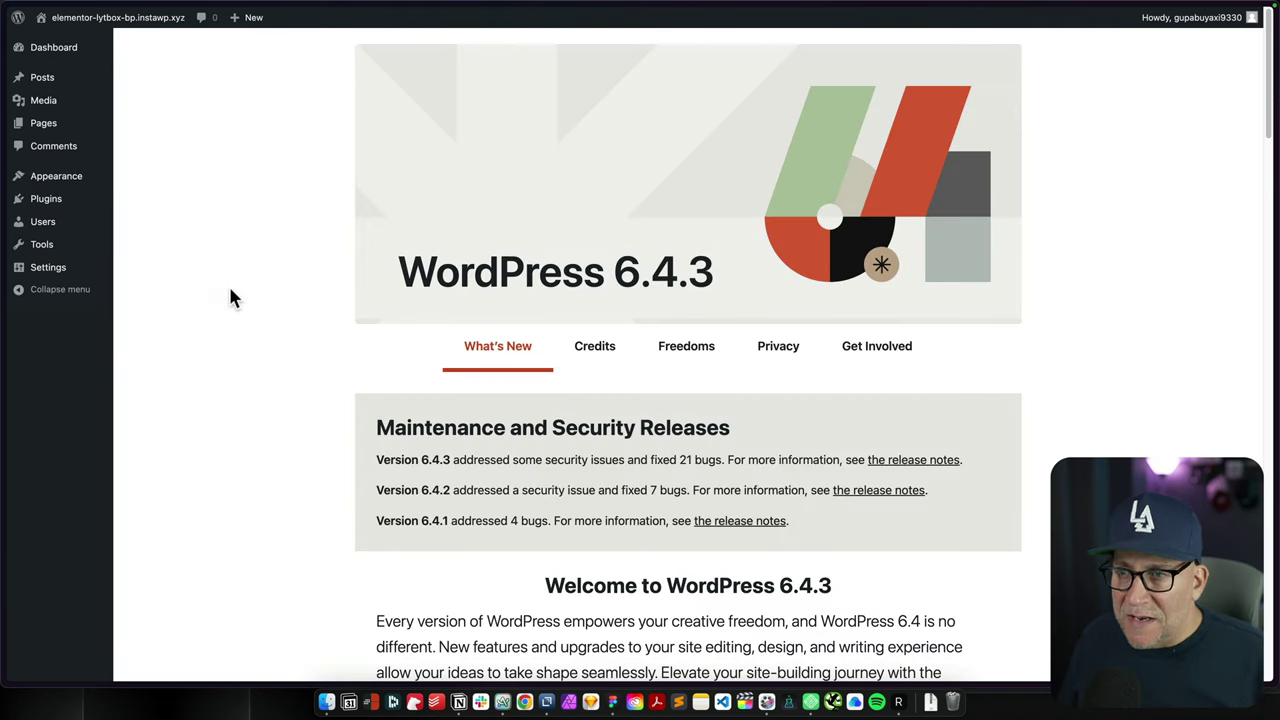
left_click(52, 202)
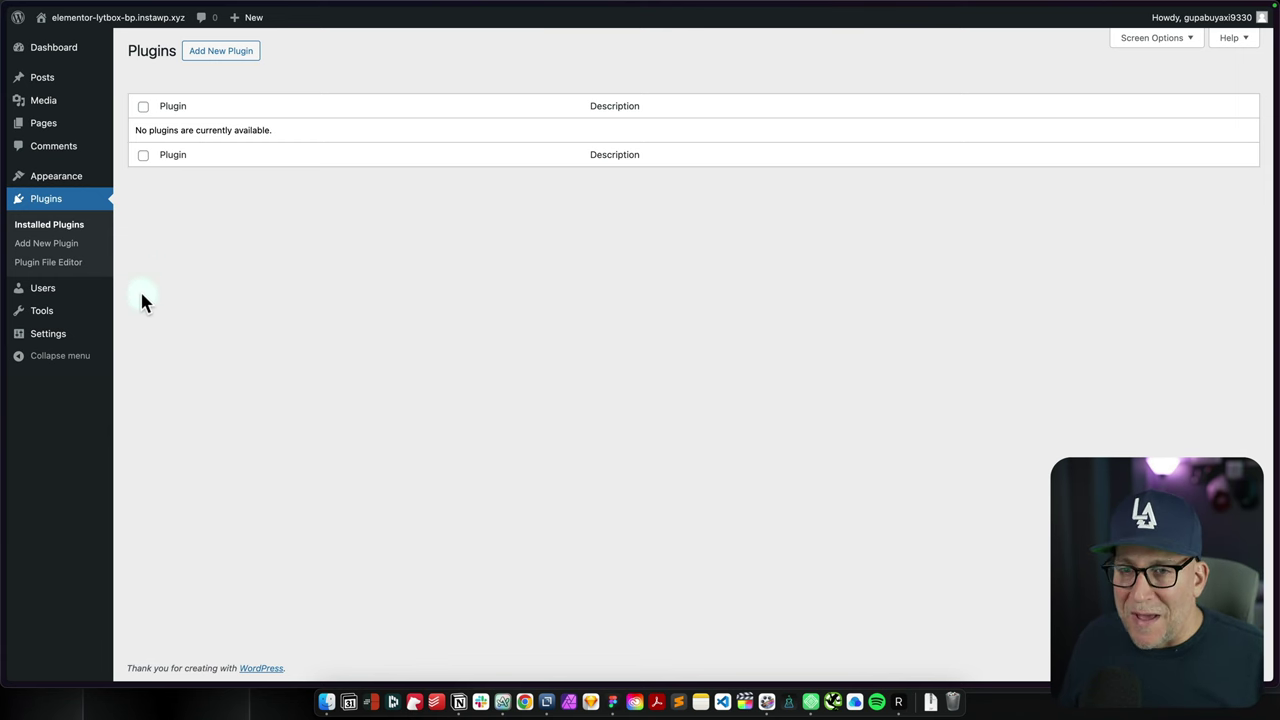
Step: Choose Bangkok as the timezone in the site's general settings
left_click(68, 340)
left_click(138, 340)
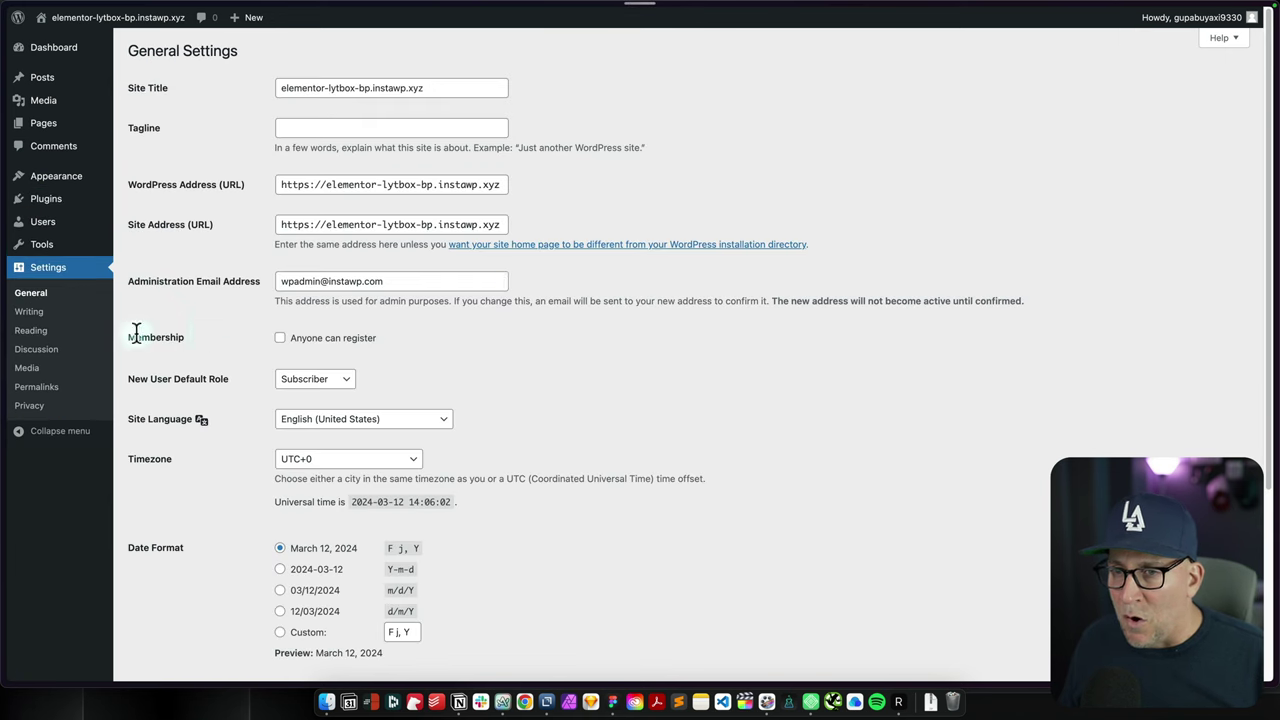
scroll(250, 325, "down", 1)
left_click(308, 449)
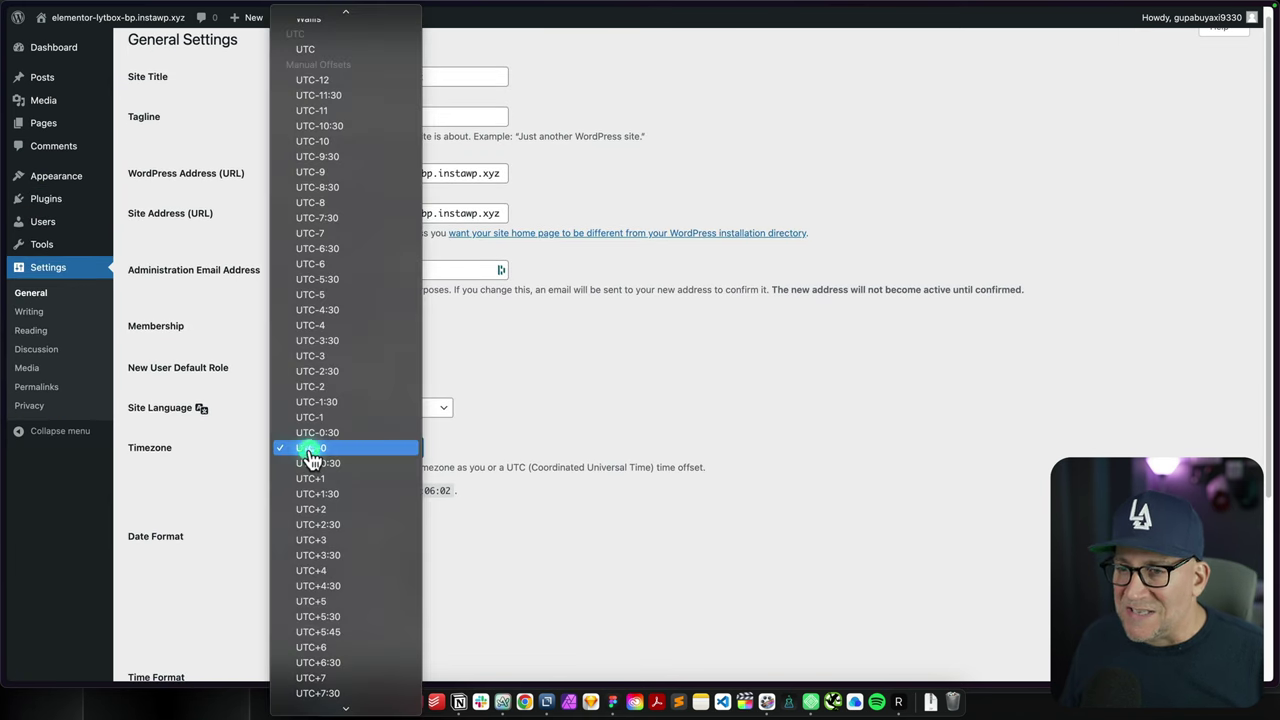
scroll(318, 430, "up", 20)
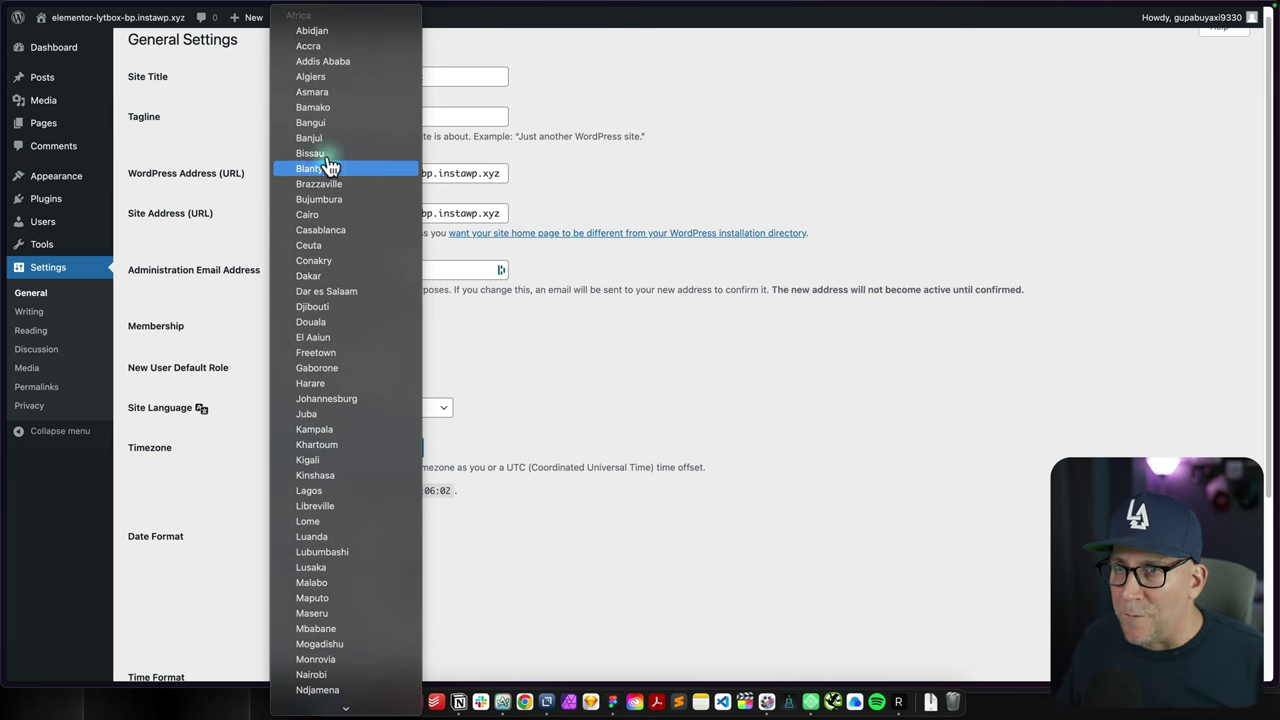
type("bangkok")
key("Return")
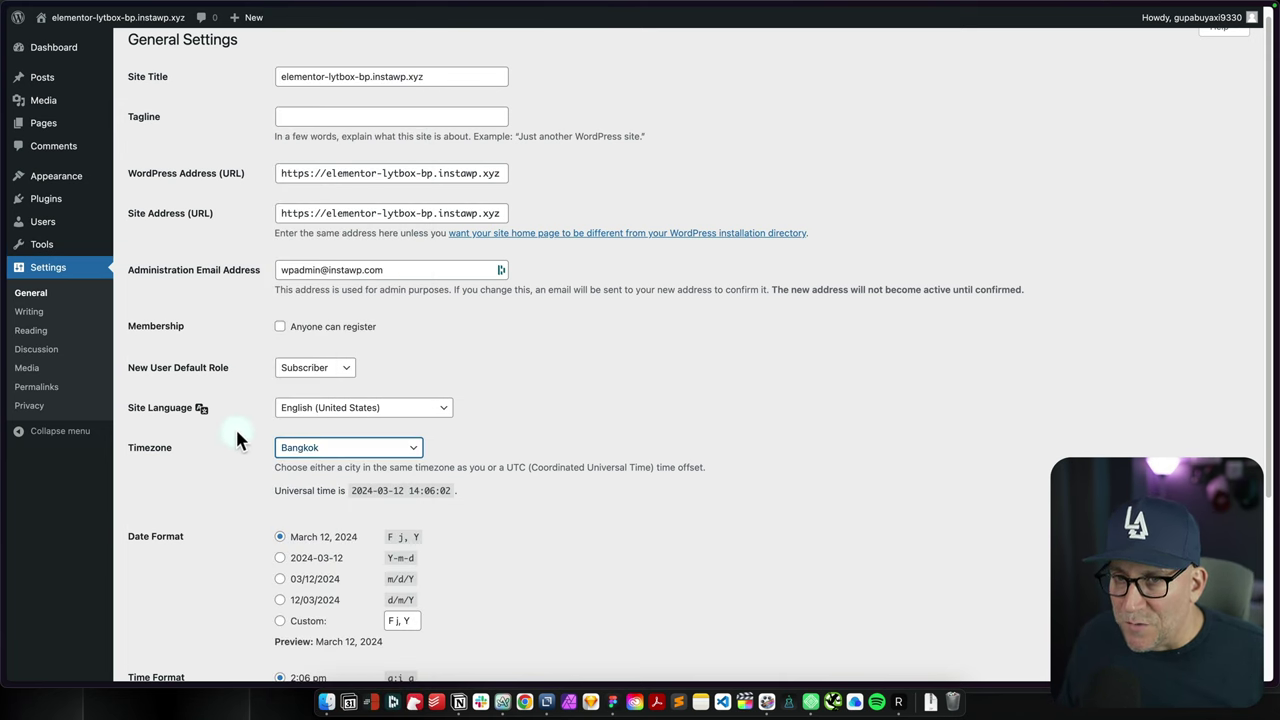
scroll(236, 430, "down", 1)
left_click(229, 333)
Step: Fill in the site title as Elementor Blueprint Site and the tagline as Cutting out redundant work
scroll(330, 213, "up", 2)
left_click_drag(443, 87, 286, 86)
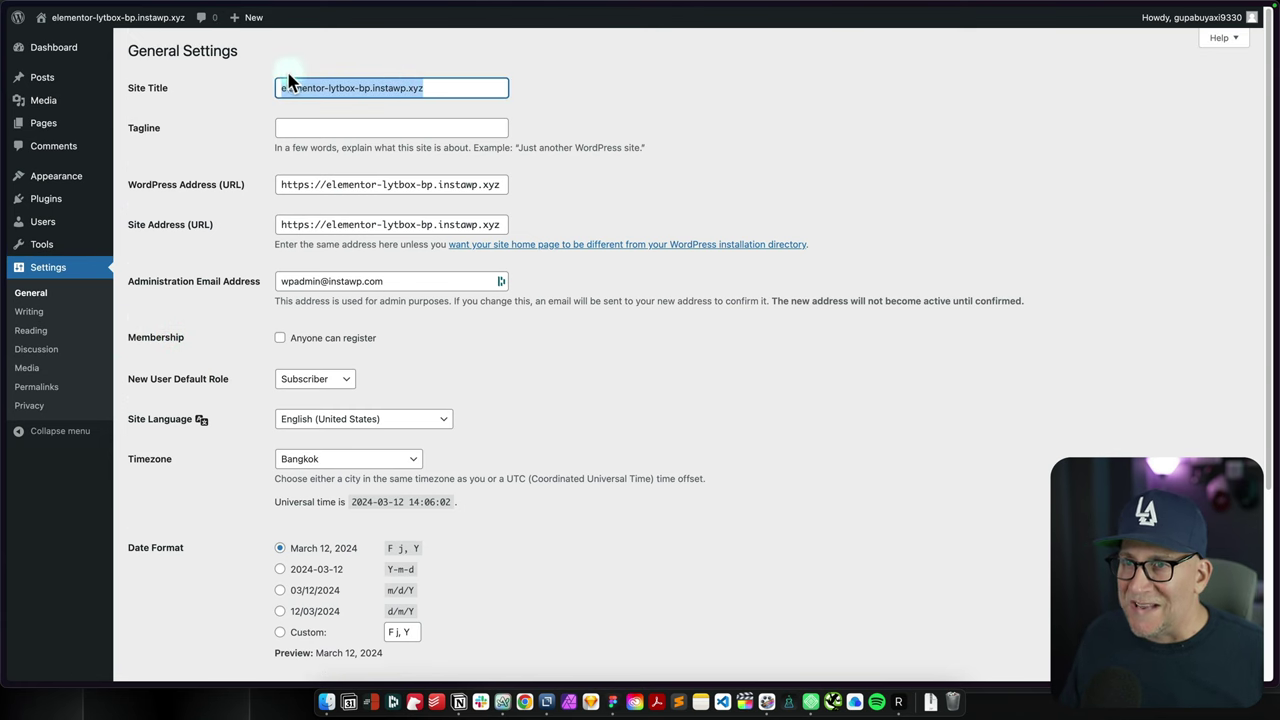
type("Ele")
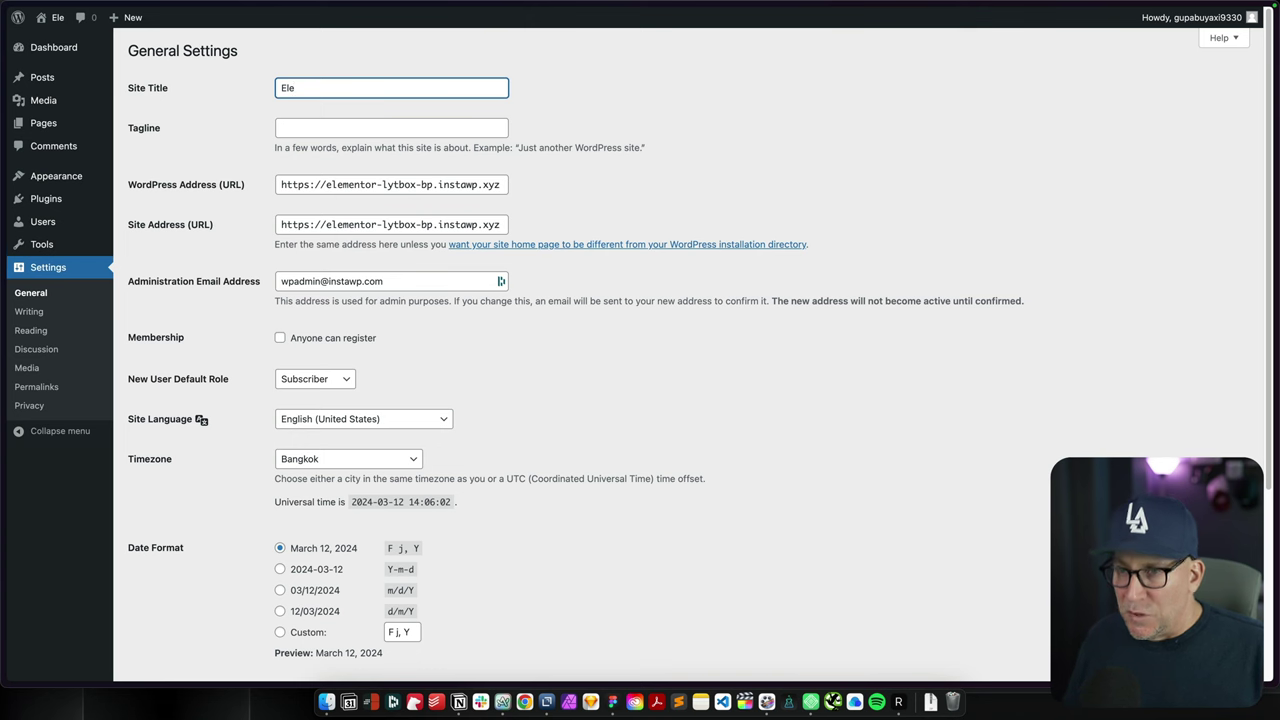
left_click(280, 112)
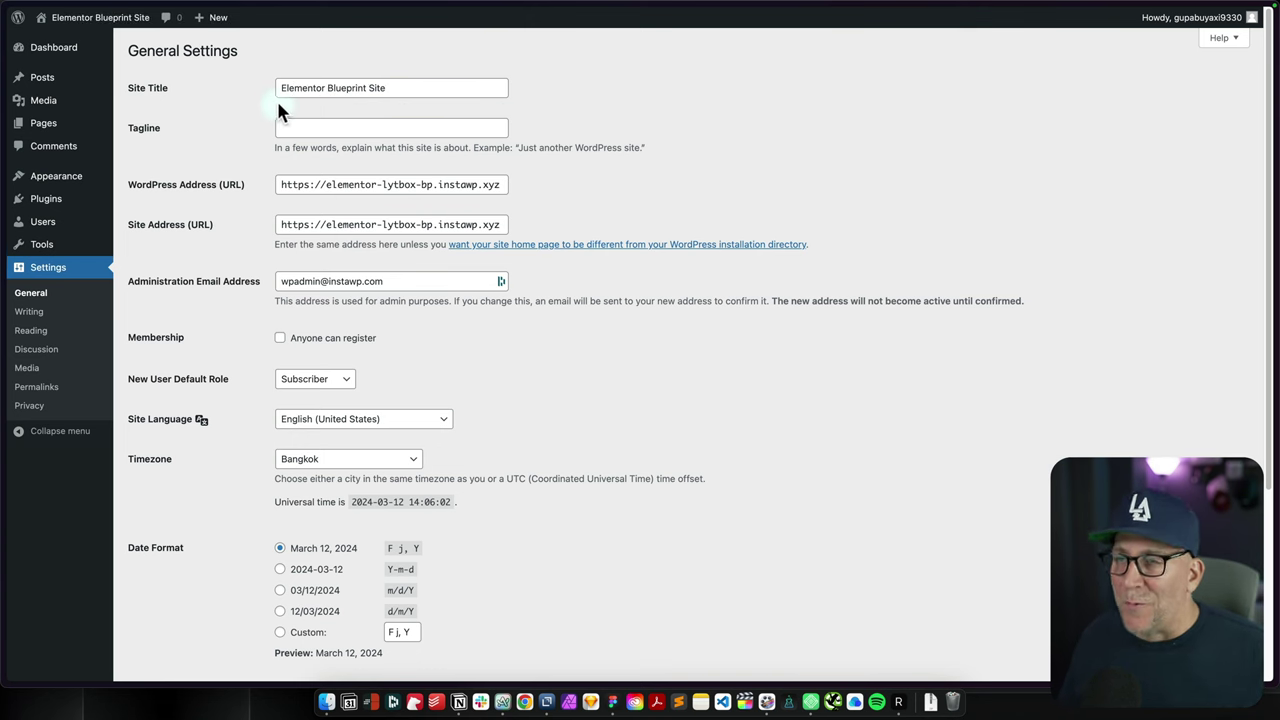
left_click(280, 127)
type("Cutting out redundant work")
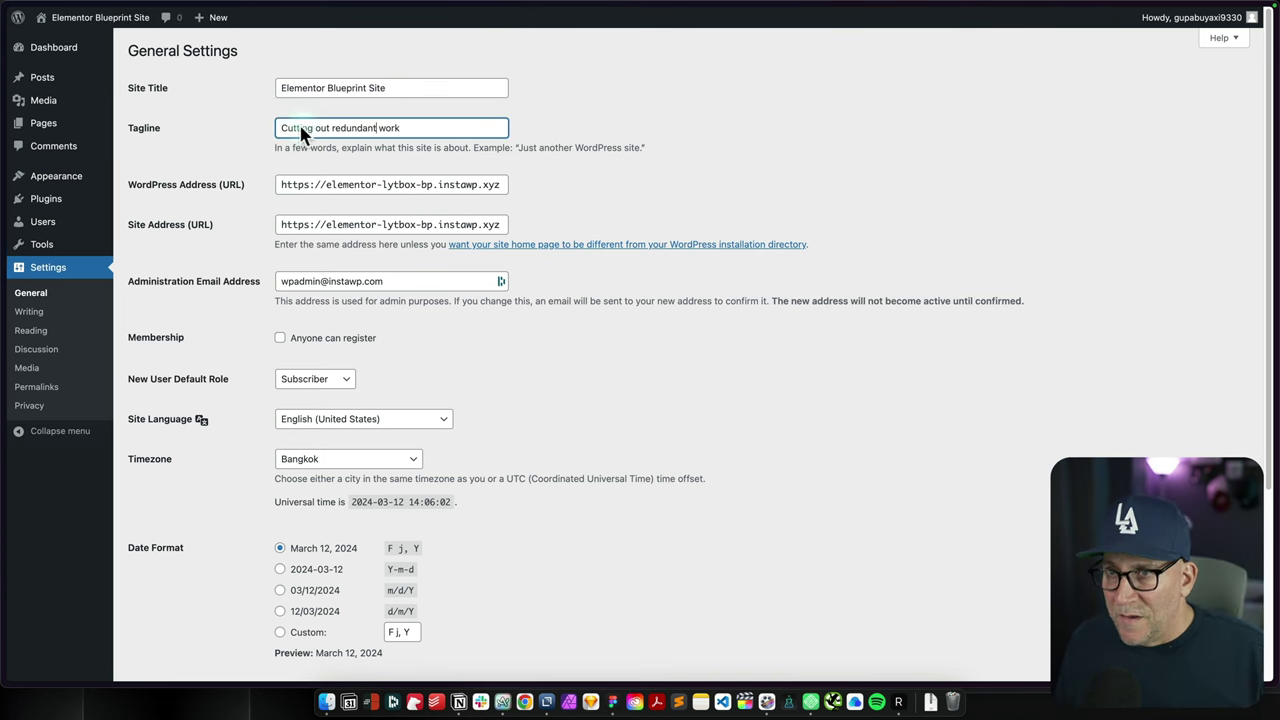
left_click_drag(401, 128, 278, 127)
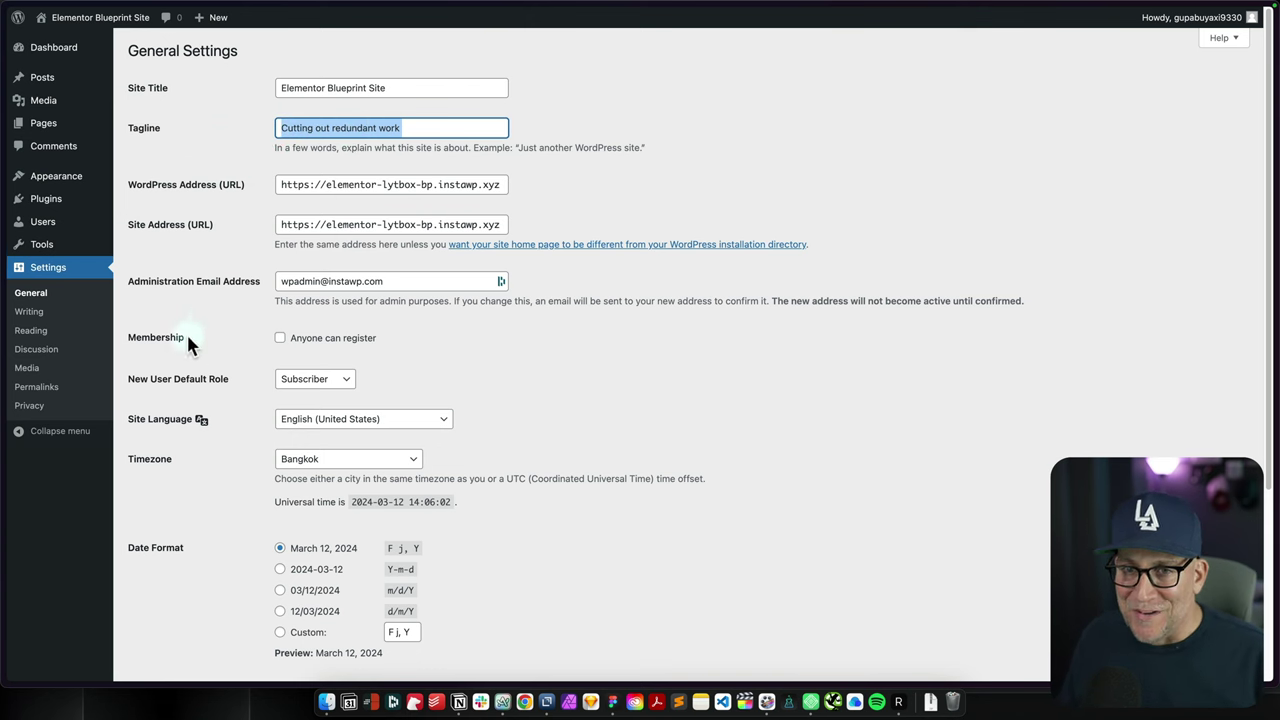
Step: Check the search engine visibility option in the reading settings and the Post name structure in the permalink settings
left_click(40, 332)
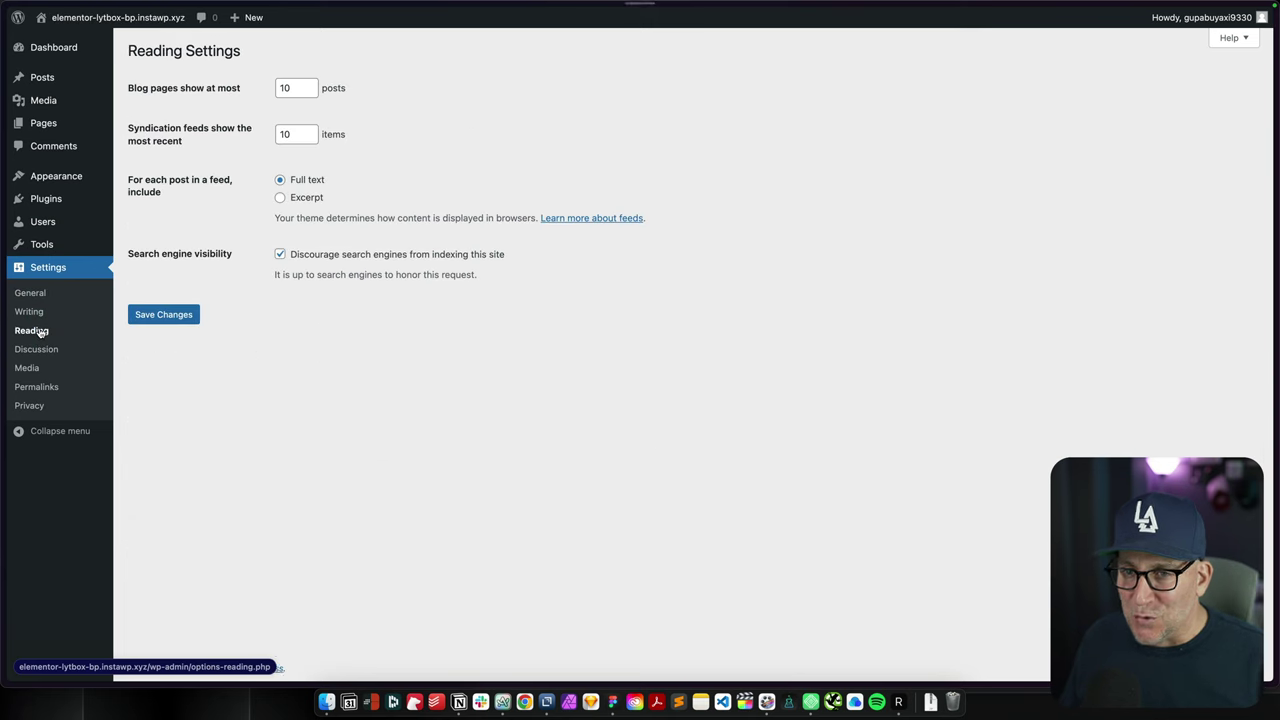
left_click_drag(291, 258, 505, 258)
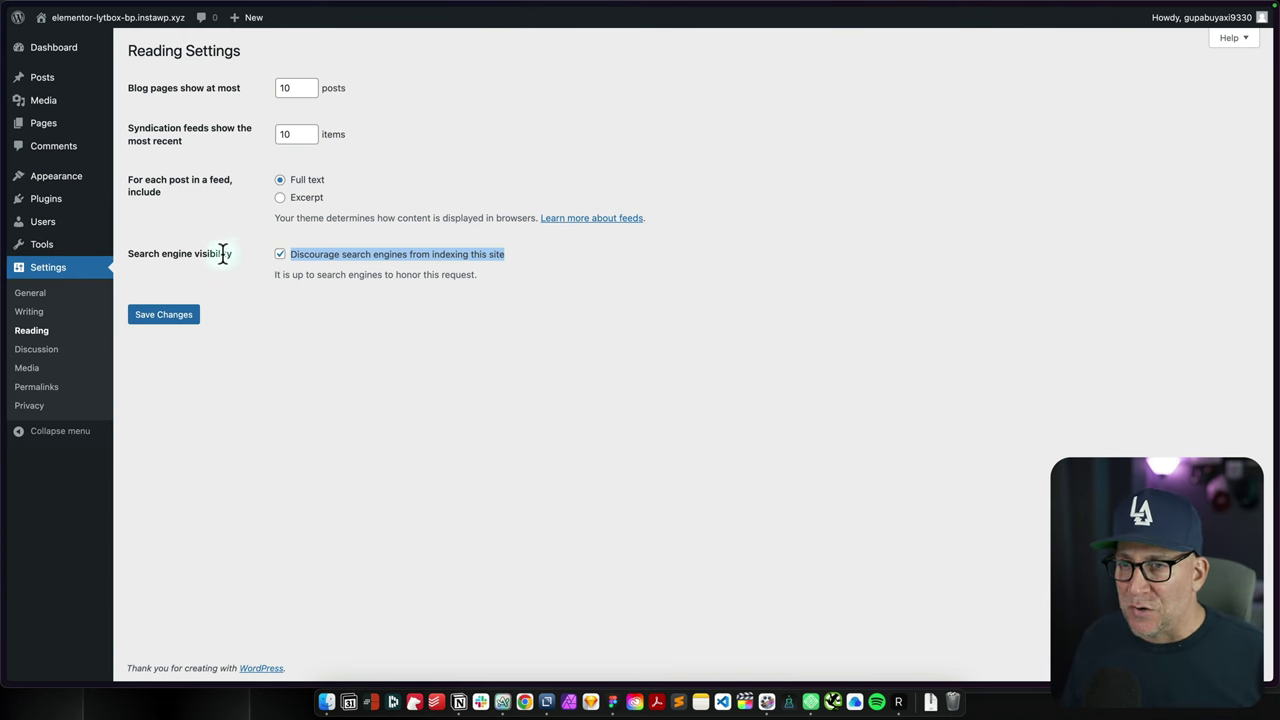
left_click_drag(233, 254, 133, 254)
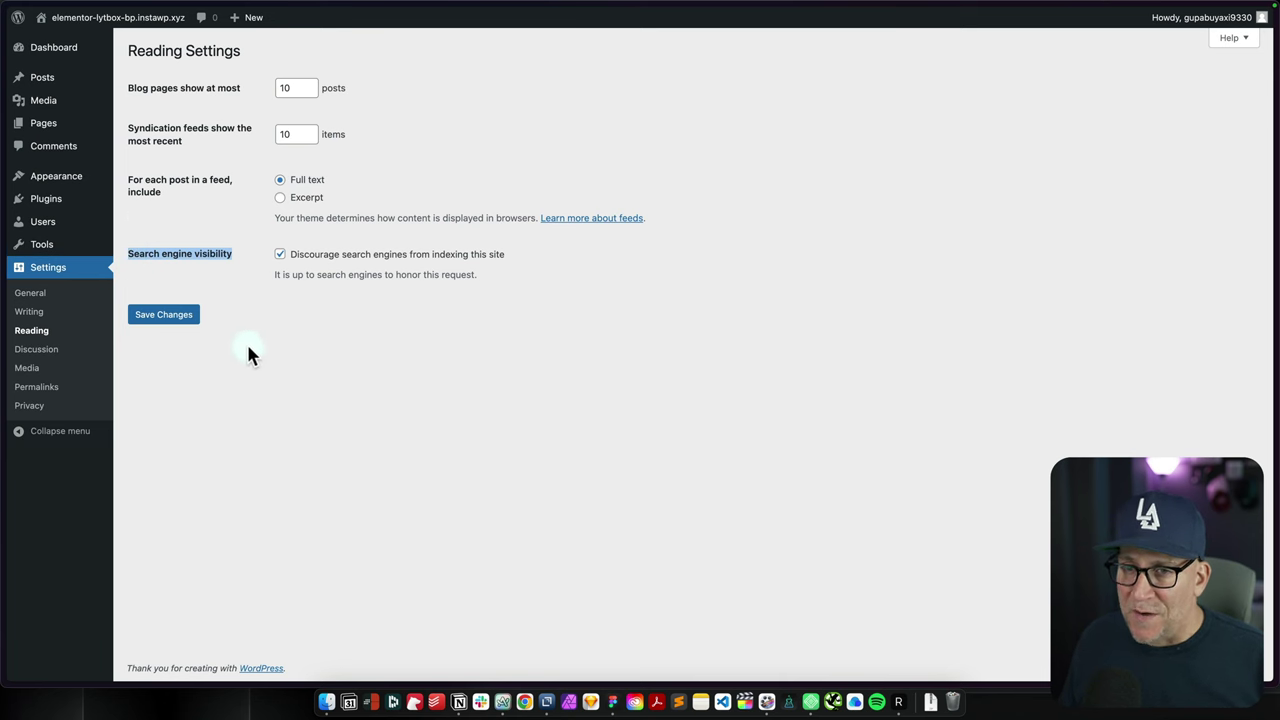
left_click(40, 387)
left_click_drag(586, 369, 412, 372)
left_click(360, 385)
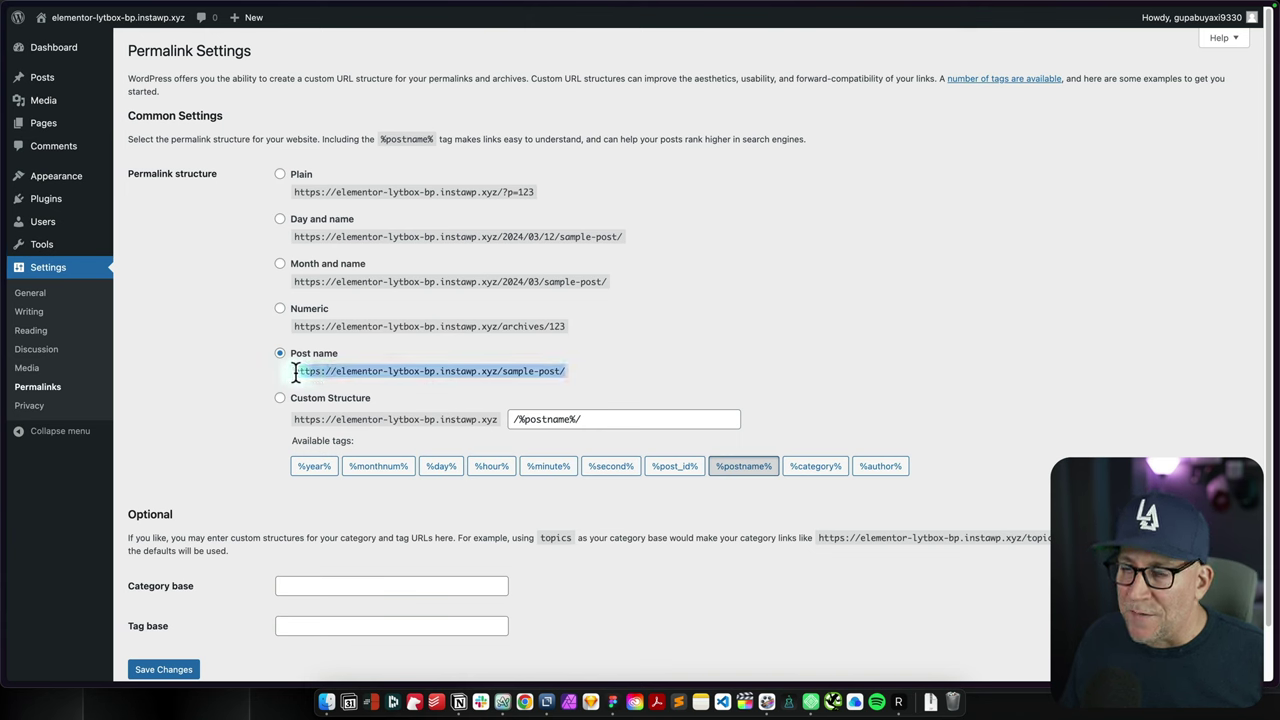
left_click(221, 412)
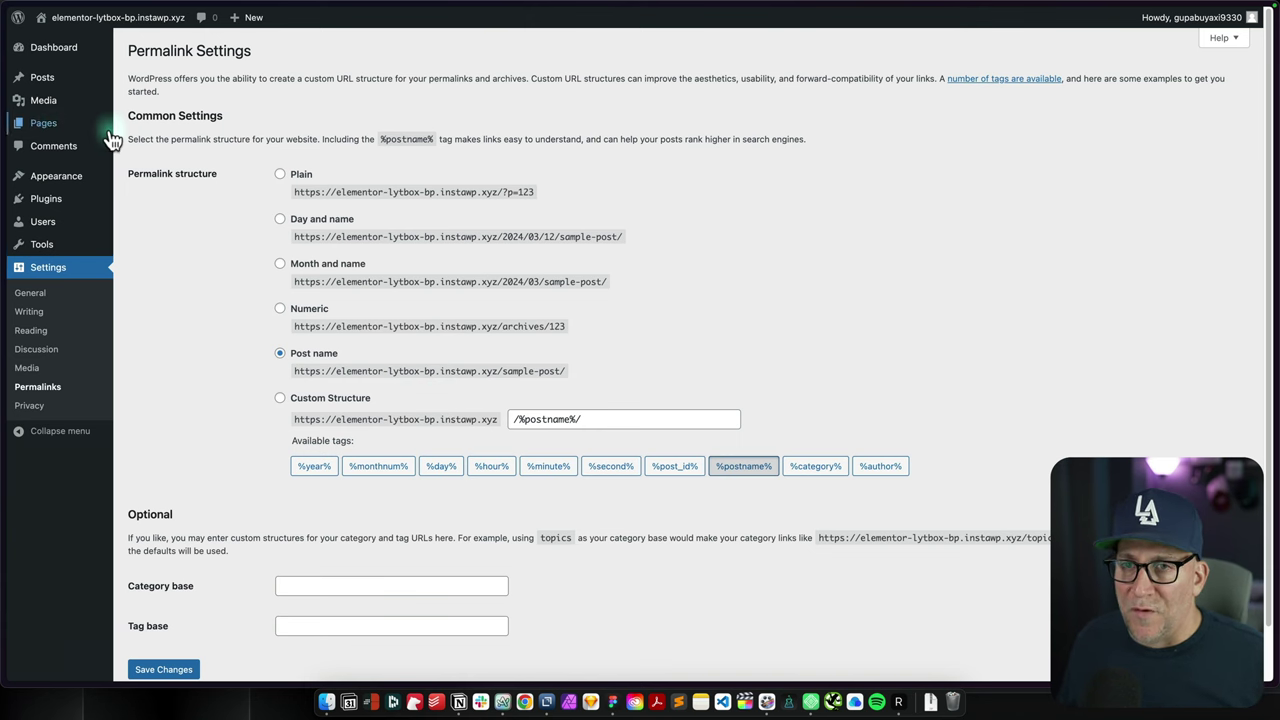
Step: Create and publish three blank pages named Home, Blog and Contact, dismissing the block editor's welcome guide
left_click(50, 127)
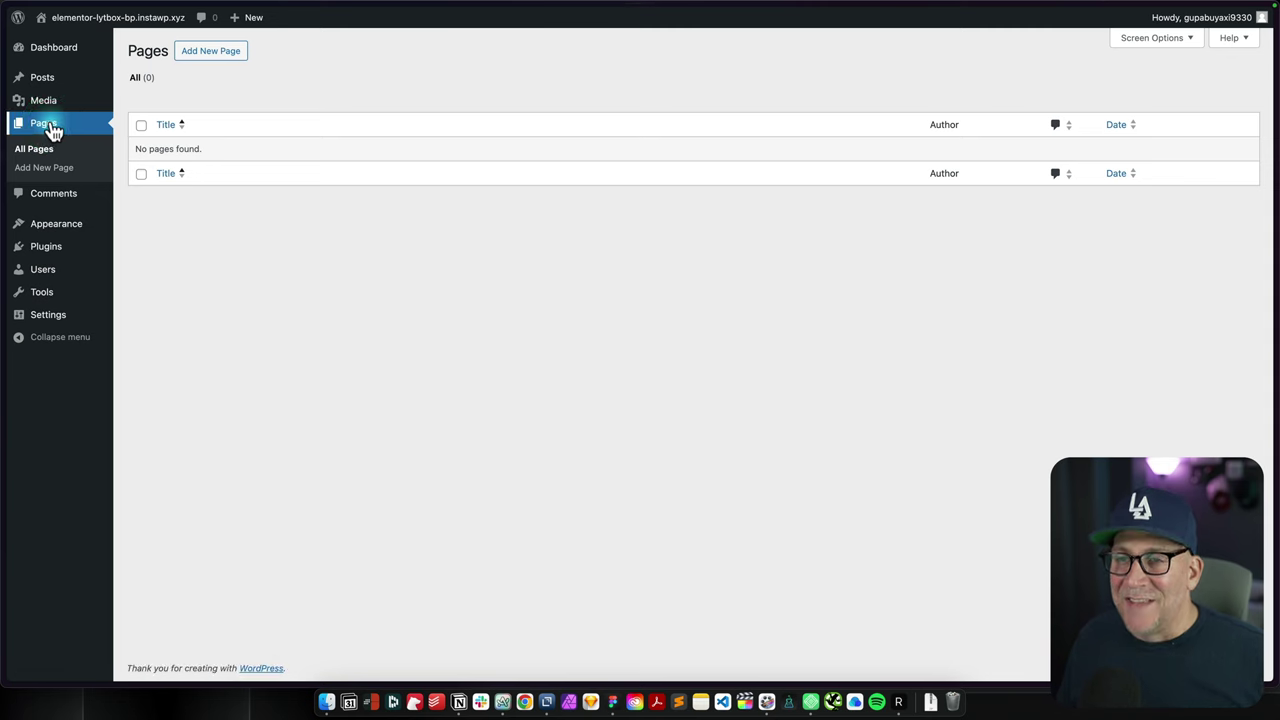
left_click(210, 53)
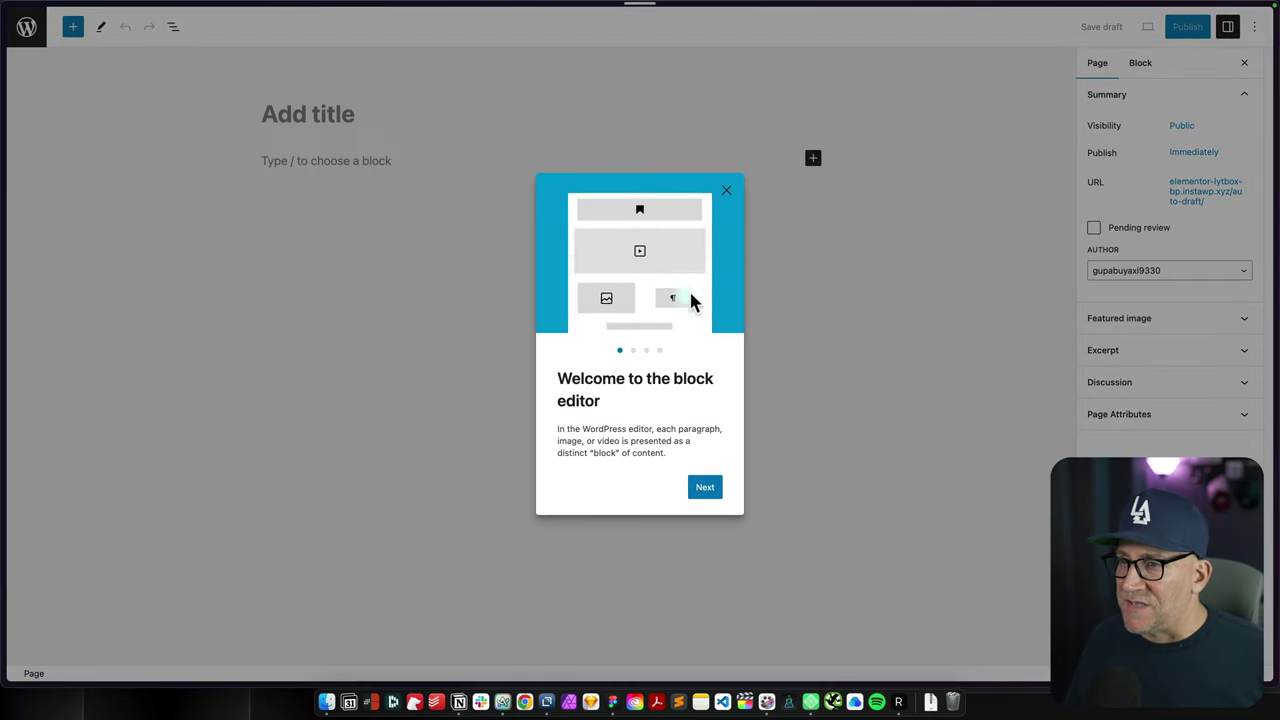
left_click(727, 191)
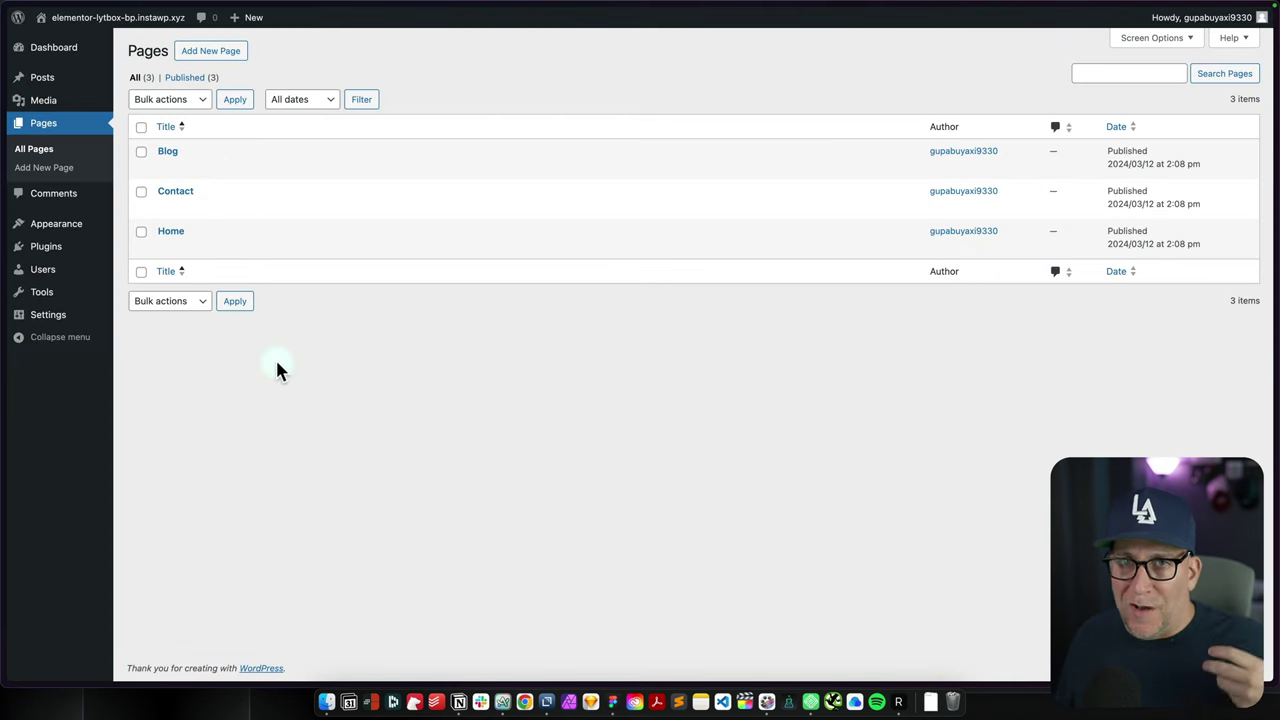
Step: Create a menu named Main Menu containing the Home, Blog and Contact pages in that order, and save it
mouse_move(70, 228)
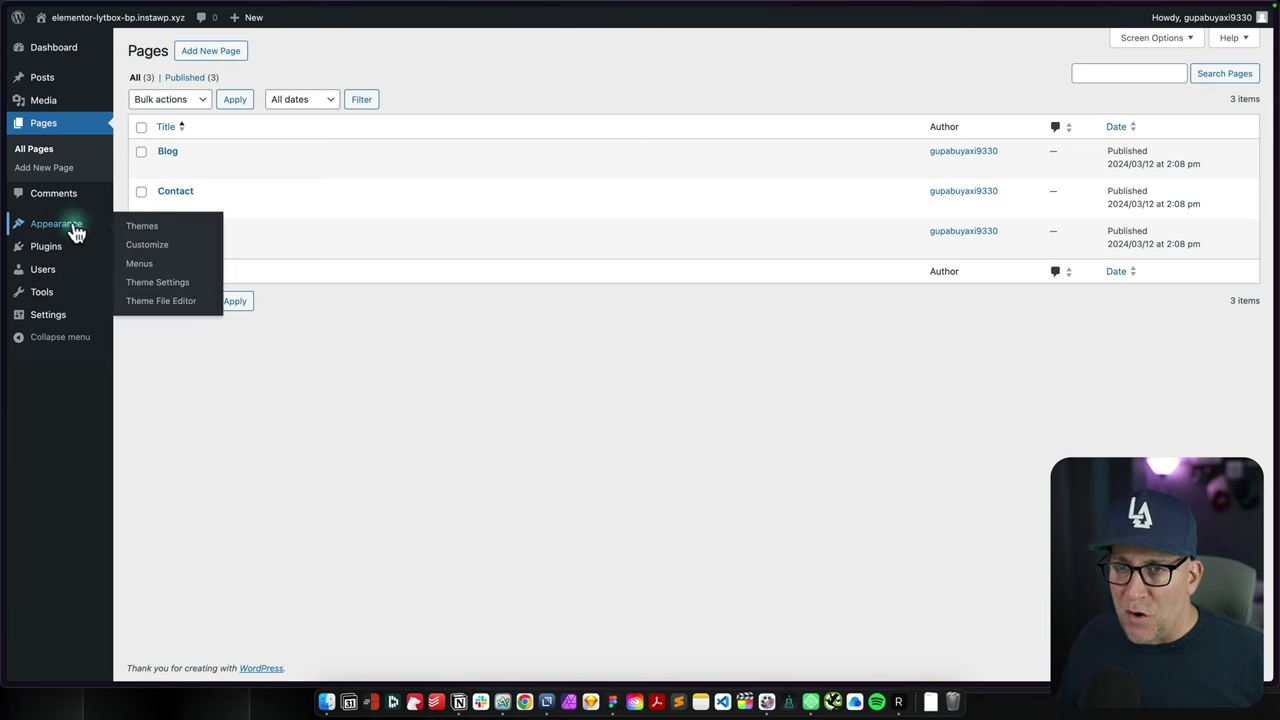
left_click(136, 268)
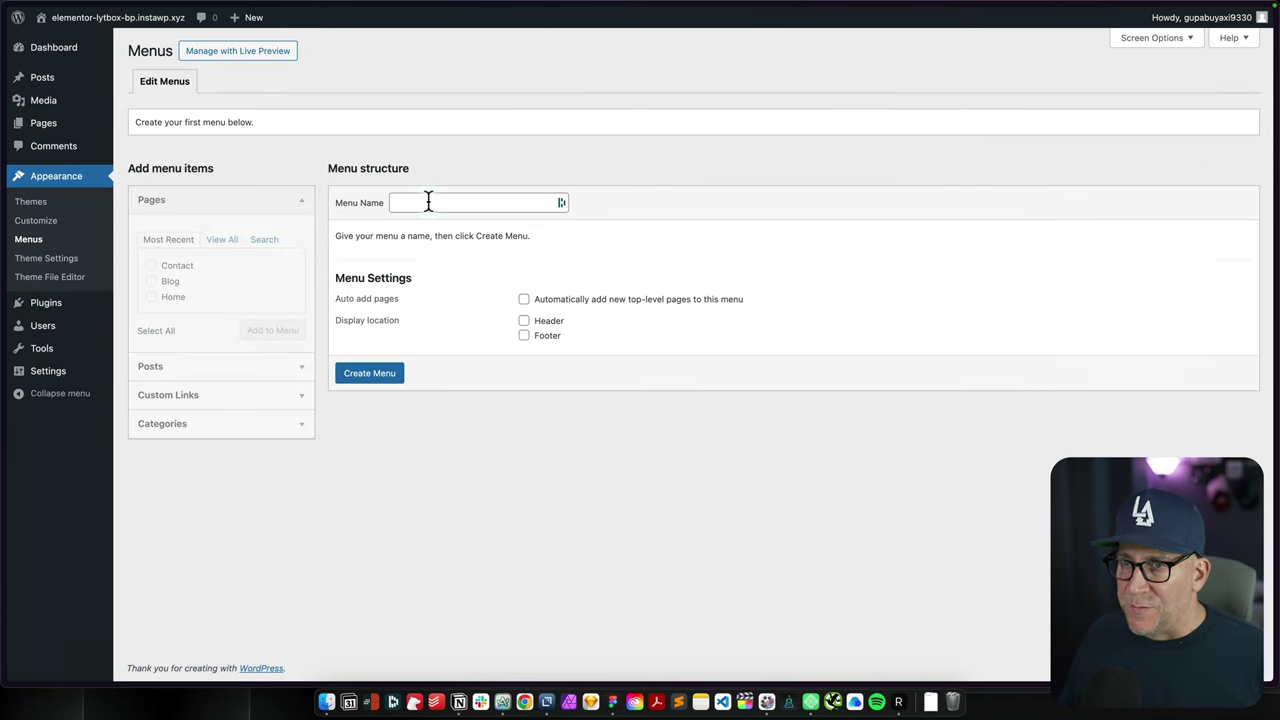
left_click(428, 202)
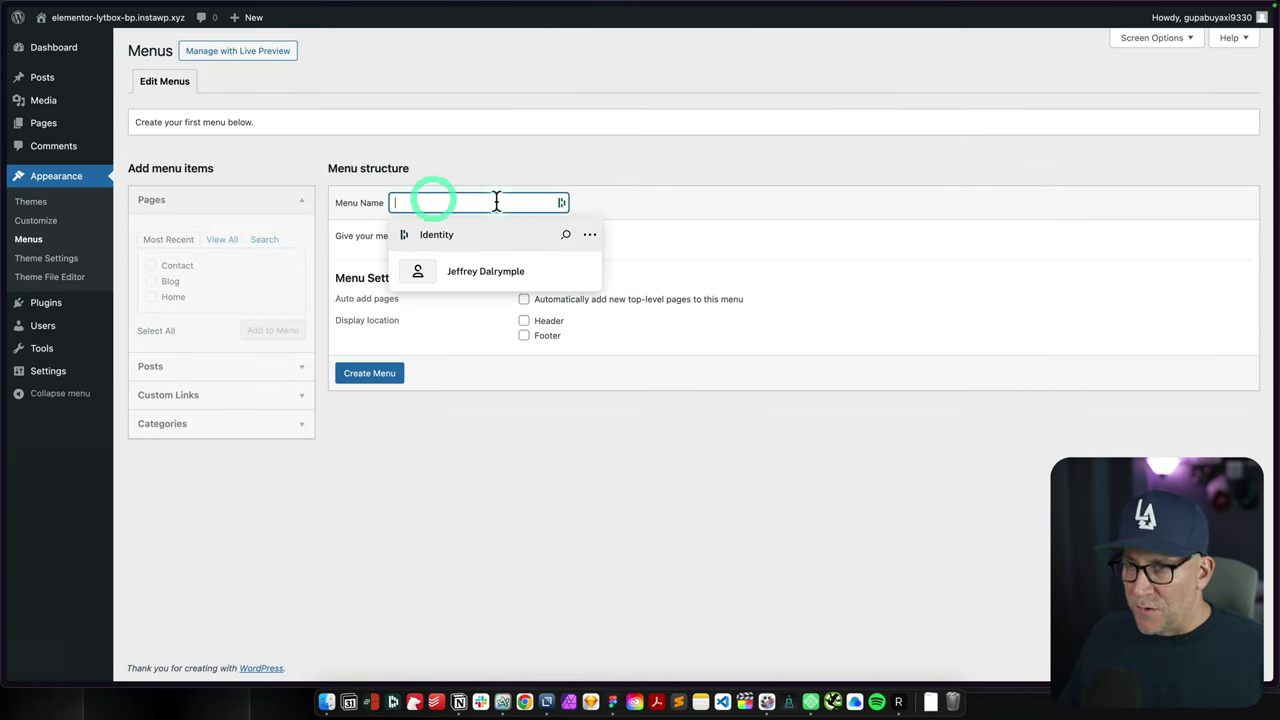
type("Main Men")
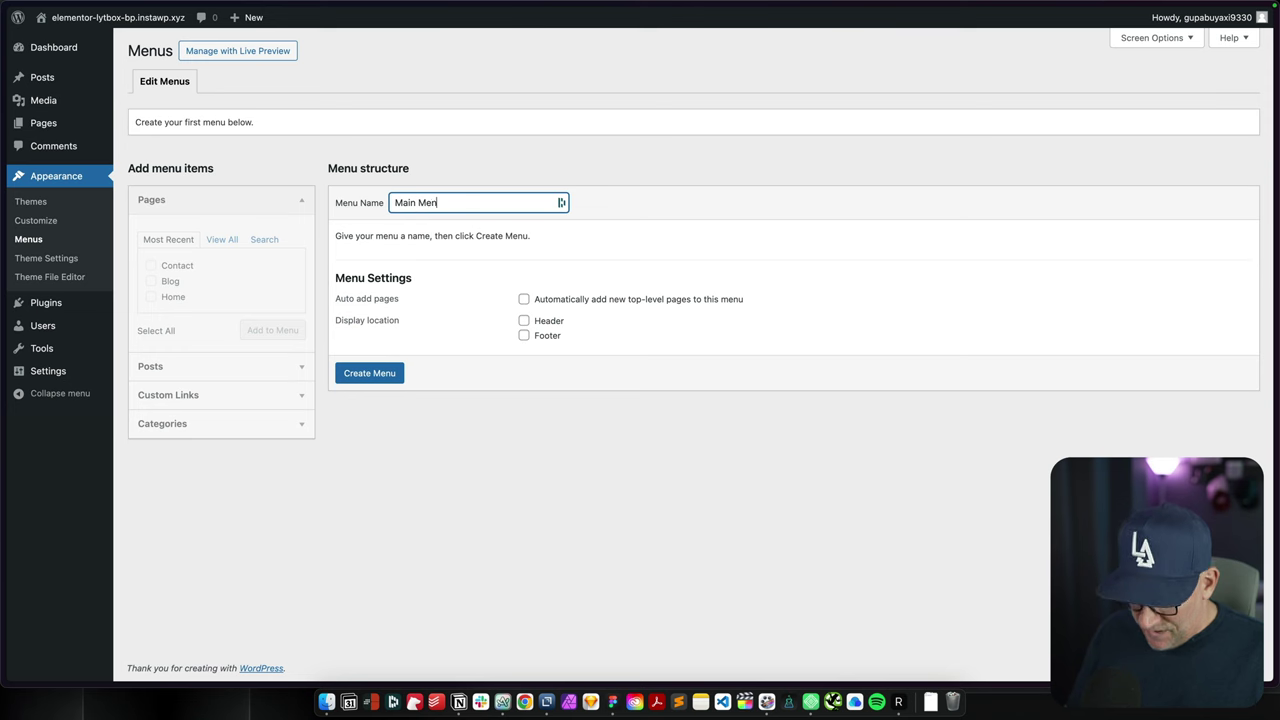
type("u")
key("Return")
left_click(296, 336)
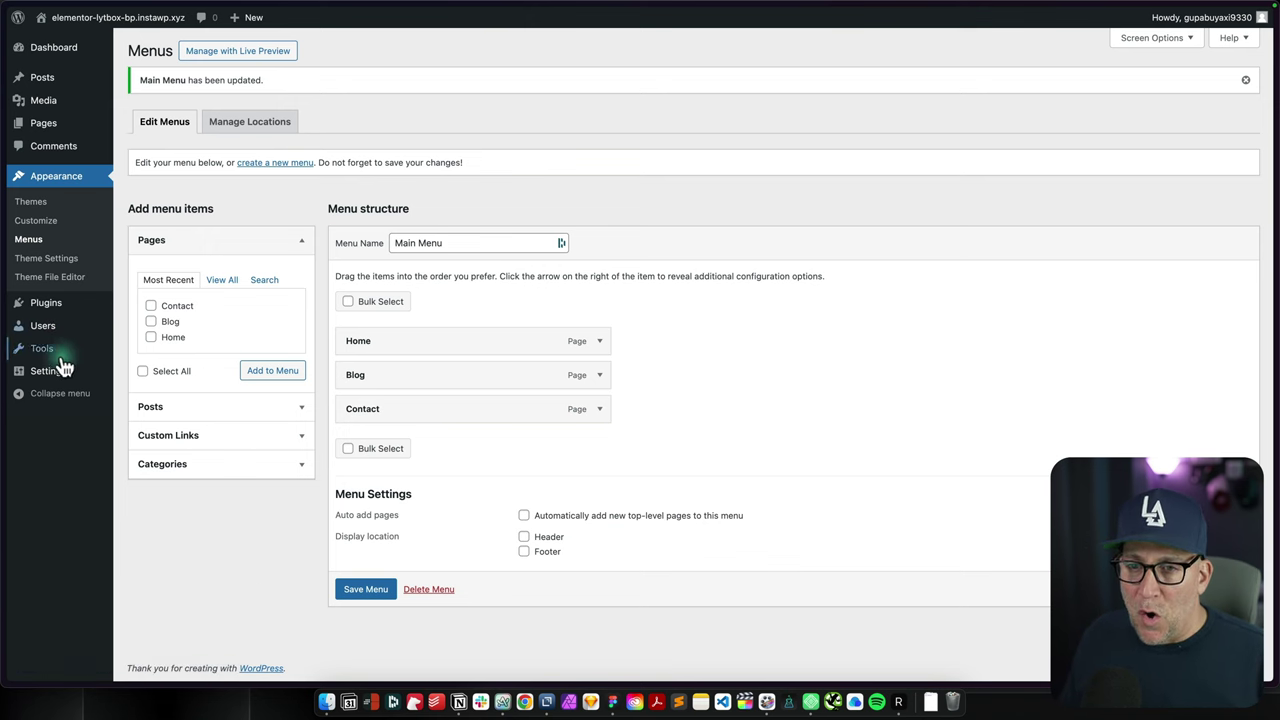
Step: In the theme Customizer, set a static homepage with Home as the homepage and Blog as the posts page, and publish the change
mouse_move(50, 370)
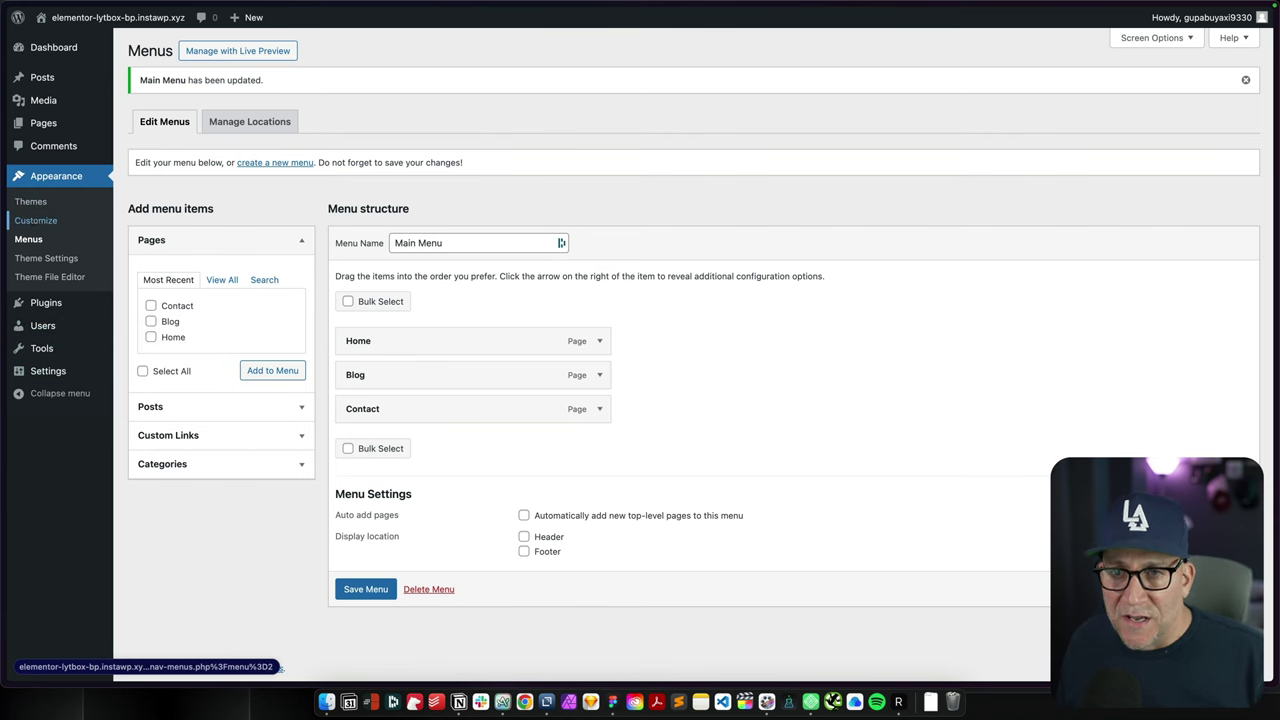
left_click(35, 222)
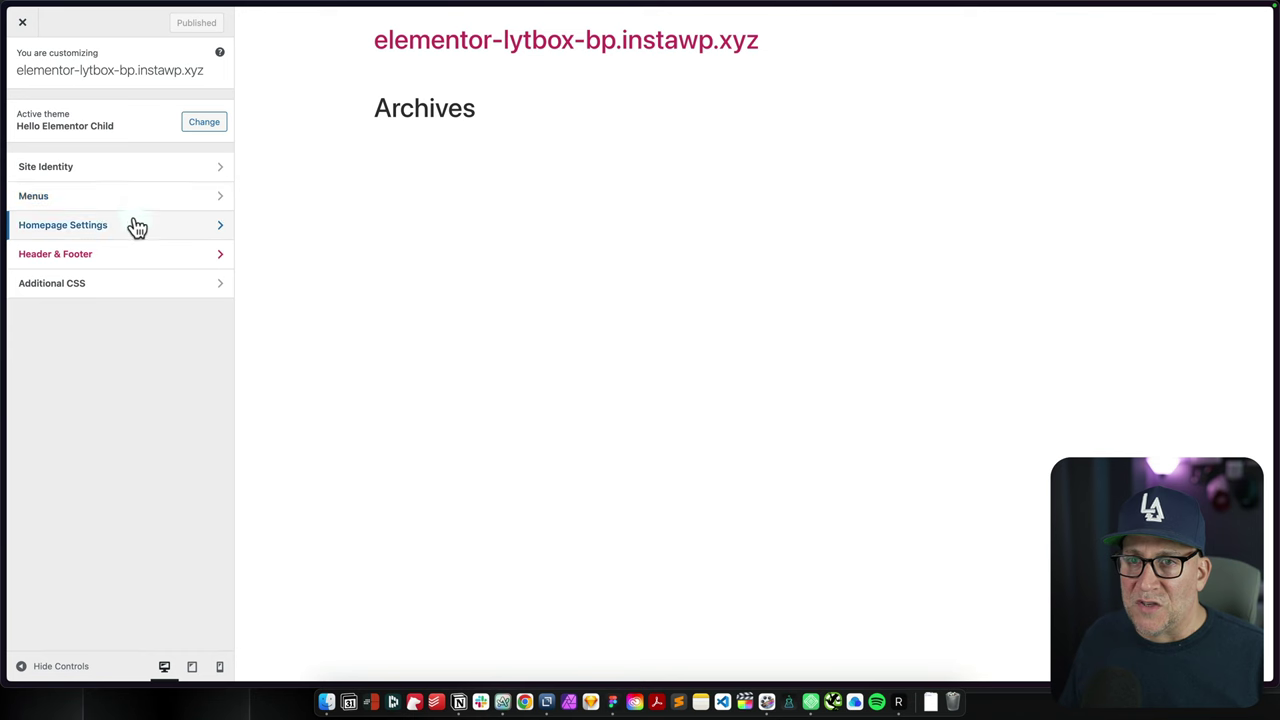
left_click(133, 225)
left_click(22, 237)
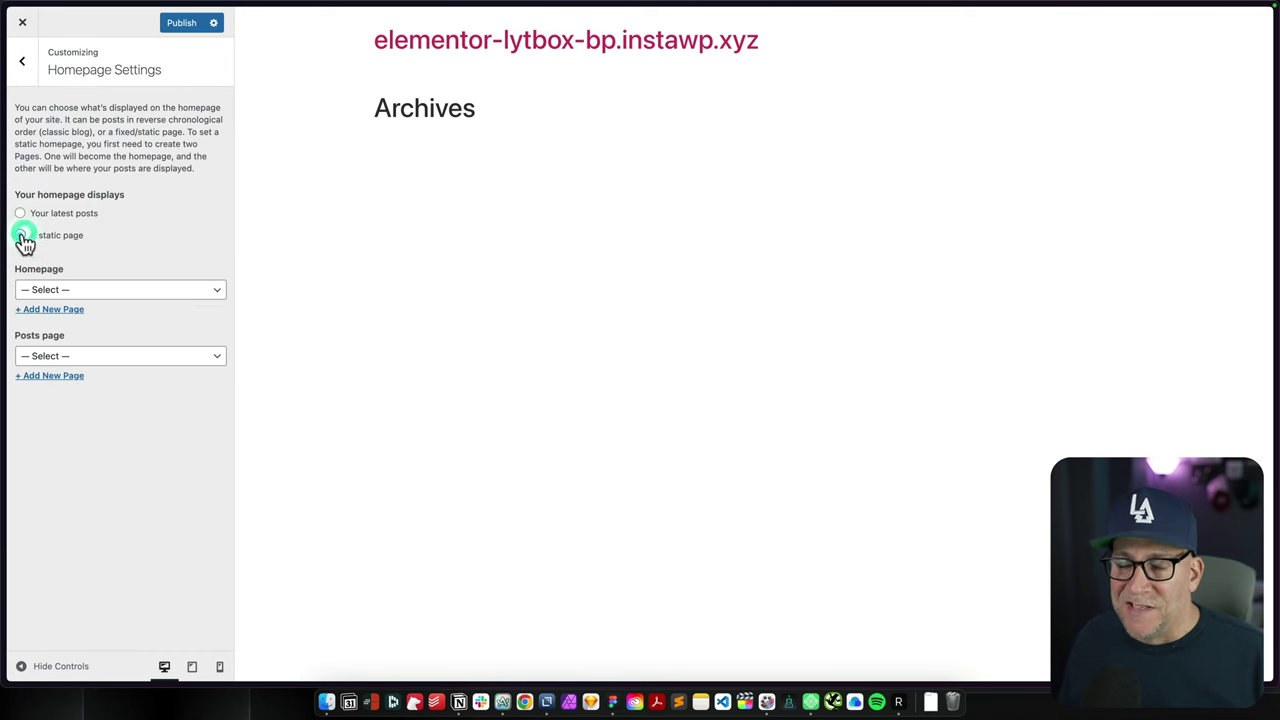
left_click(94, 291)
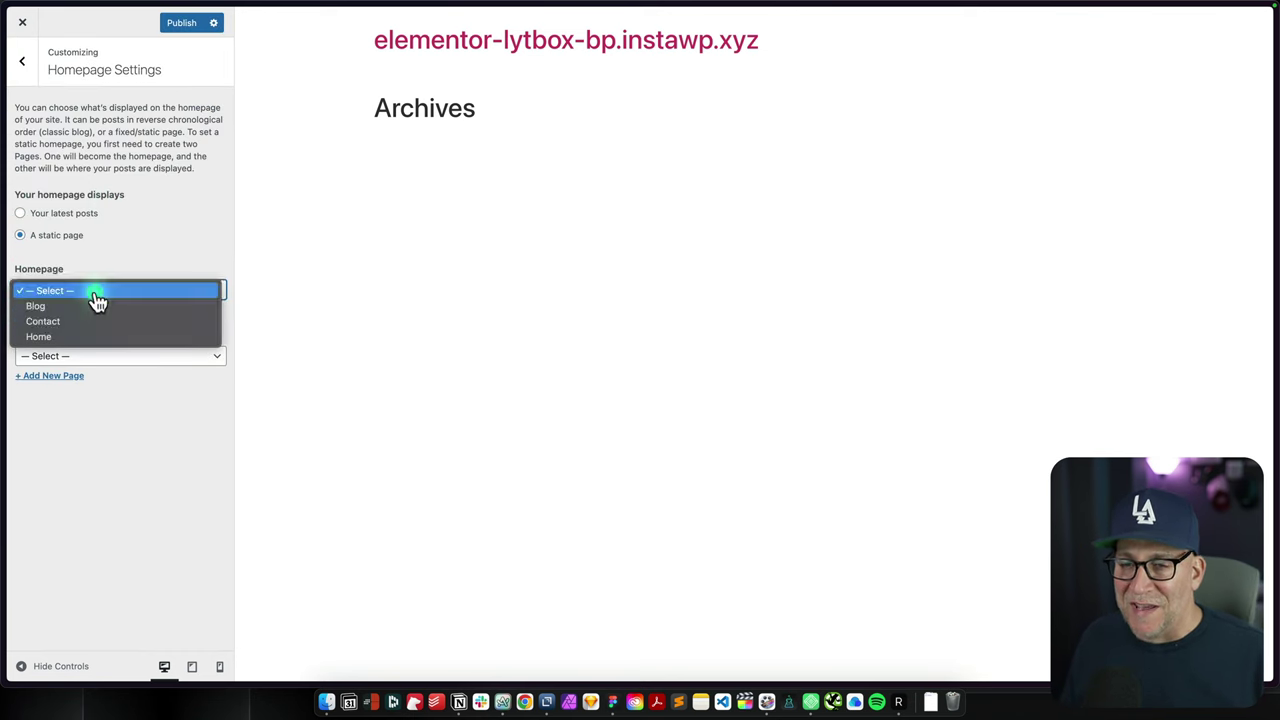
left_click(80, 335)
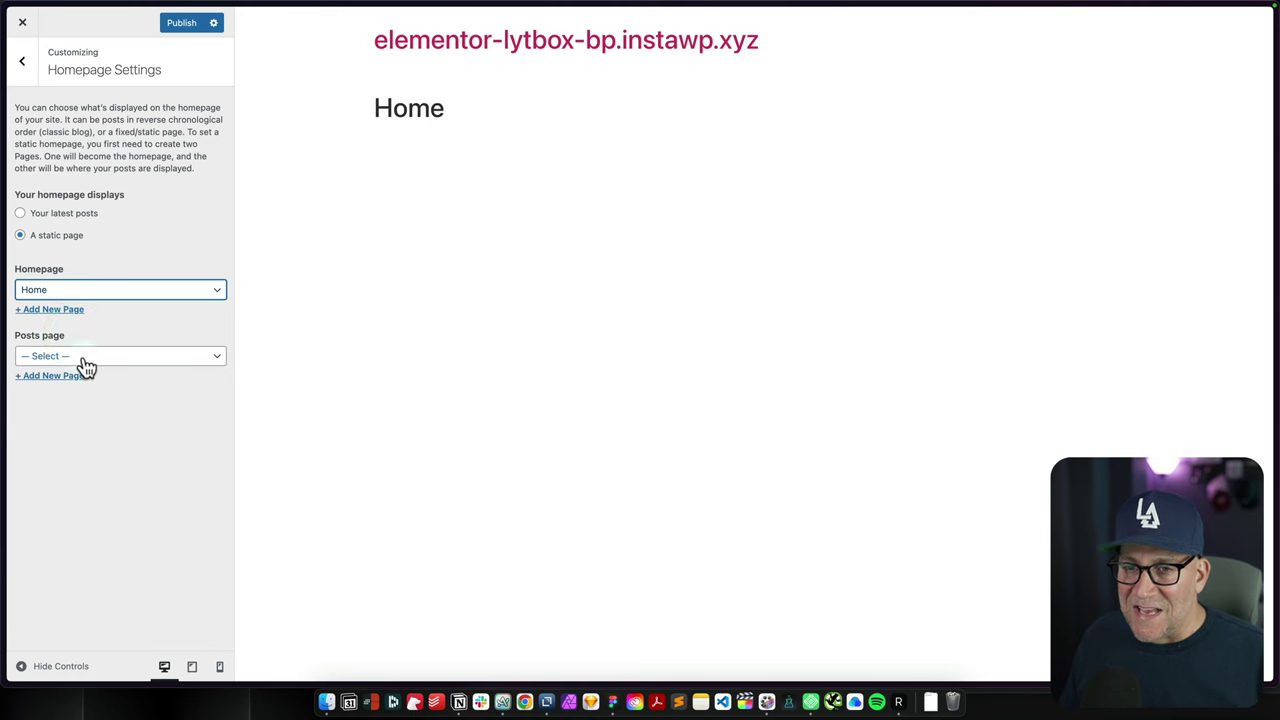
left_click(86, 356)
left_click(78, 369)
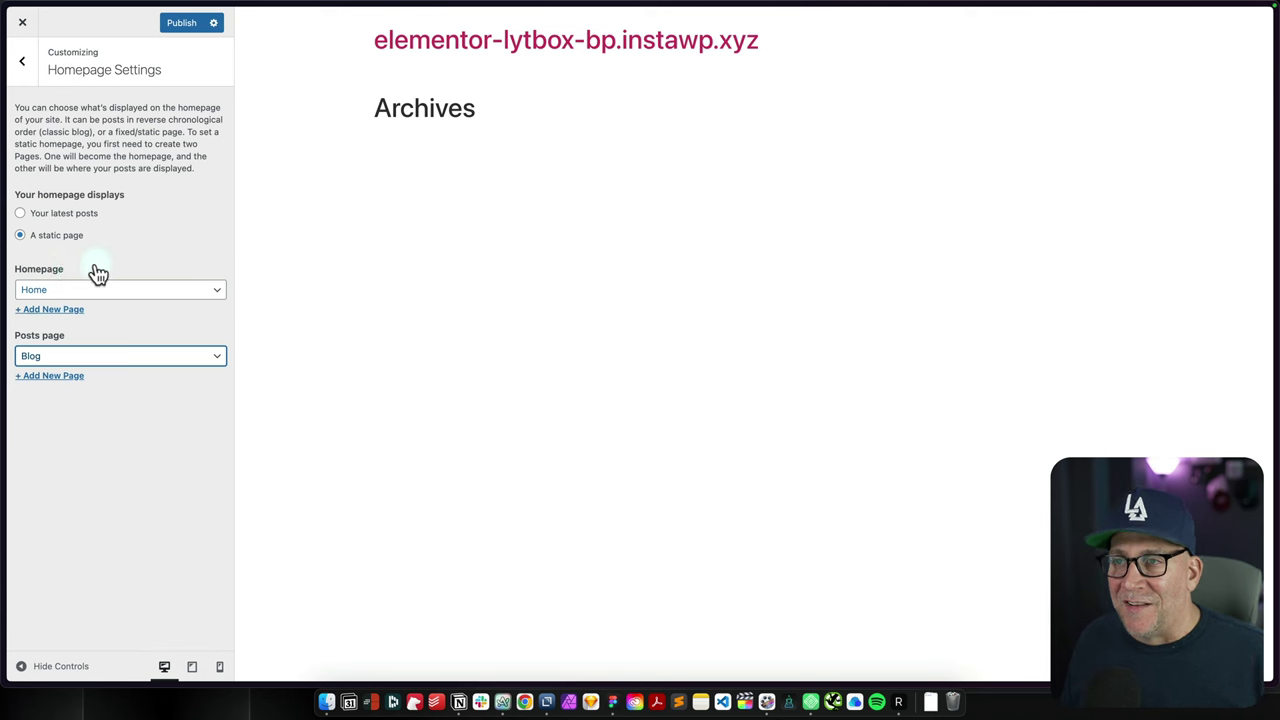
left_click(180, 23)
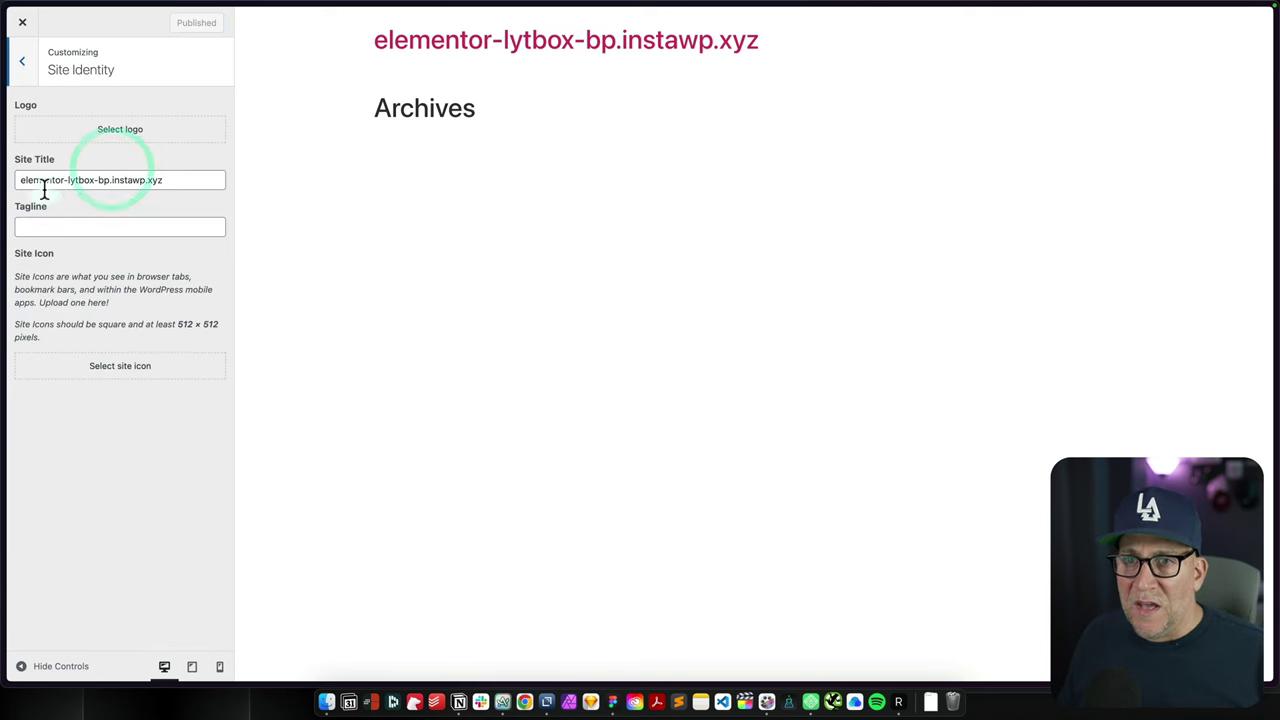
Step: Review the site title, tagline and logo options under Site Identity and leave the Customizer
left_click_drag(179, 180, 14, 180)
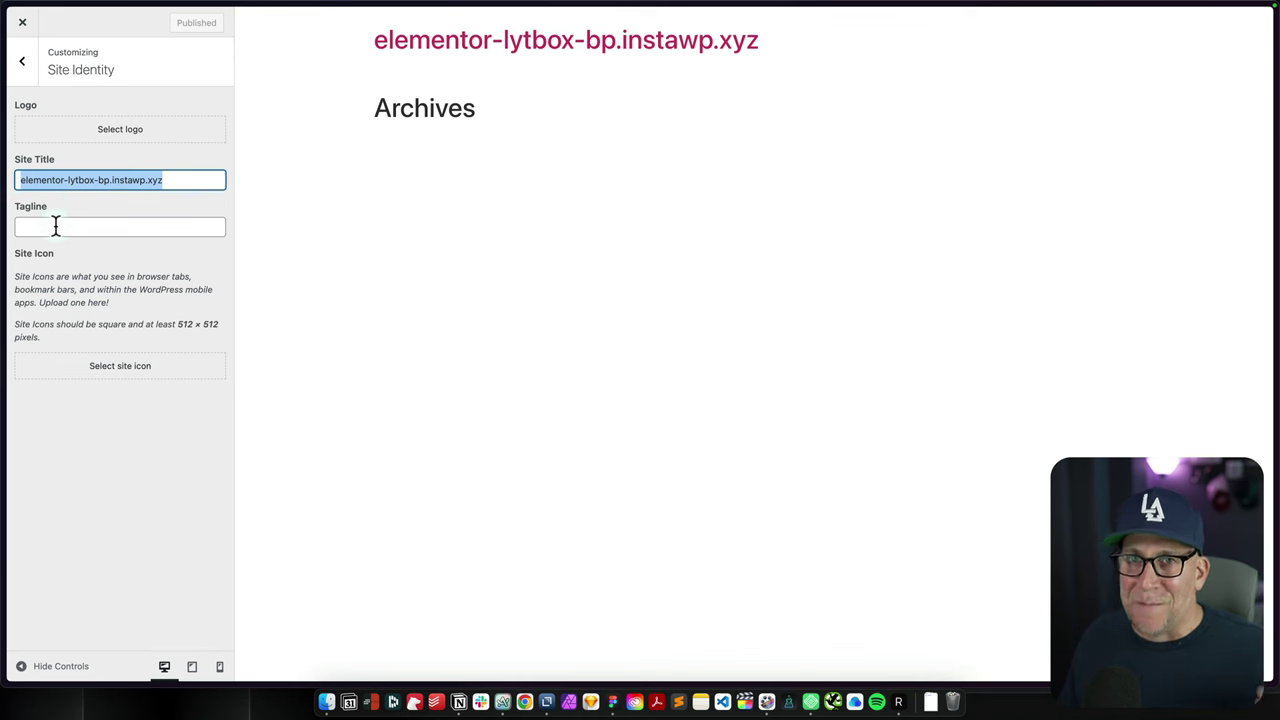
left_click(102, 138)
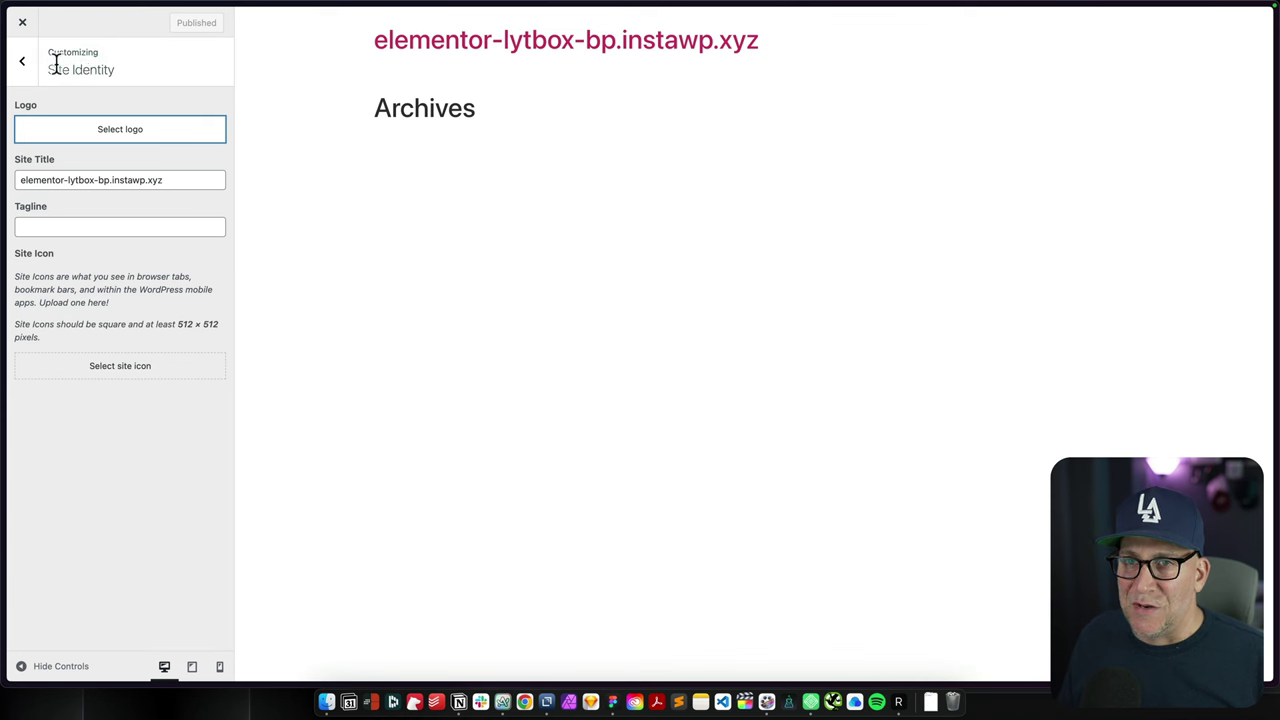
left_click(23, 27)
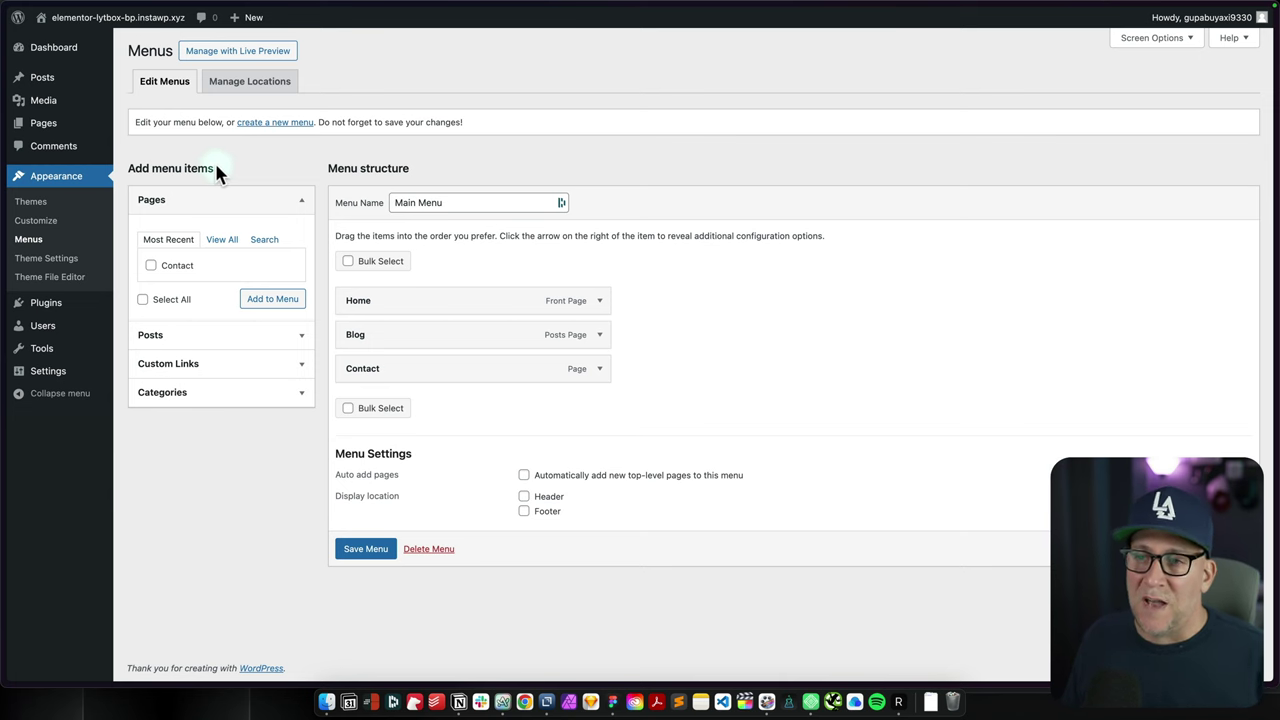
Step: Install and activate Elementor and Elementor Pro from Elementor Pro 3.zip, and connect the site to the Elementor licence account
left_click(60, 312)
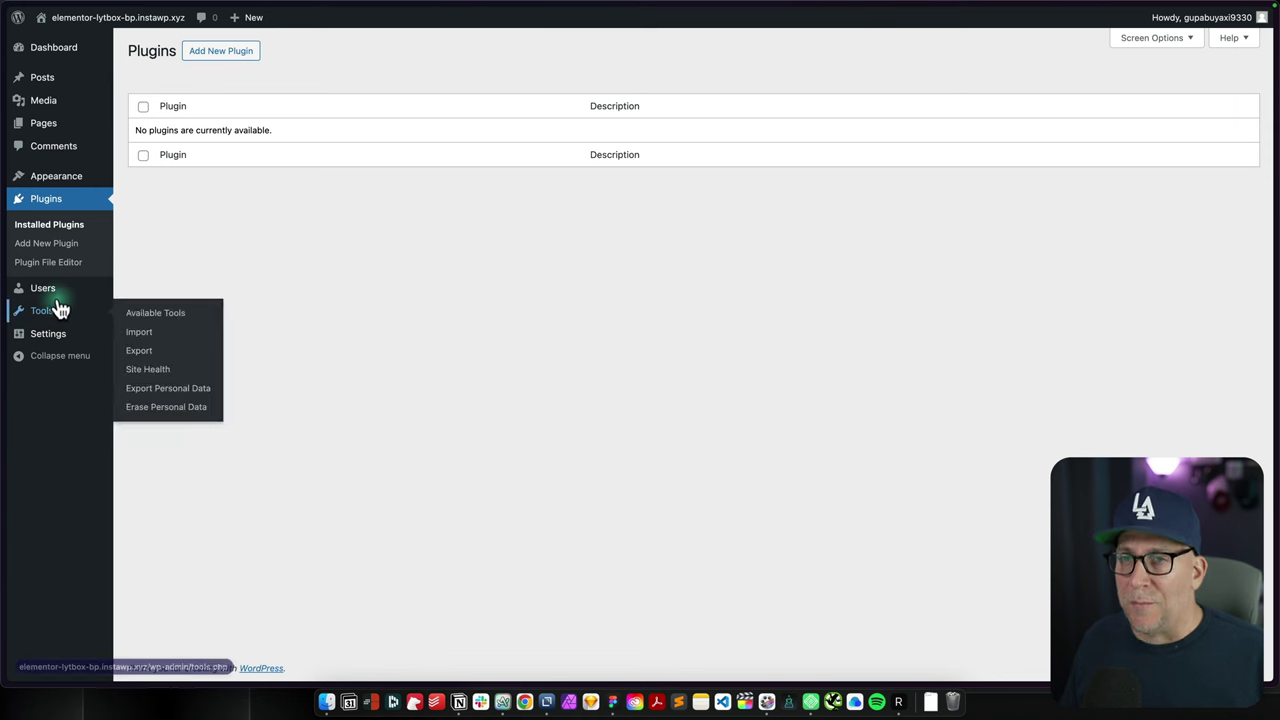
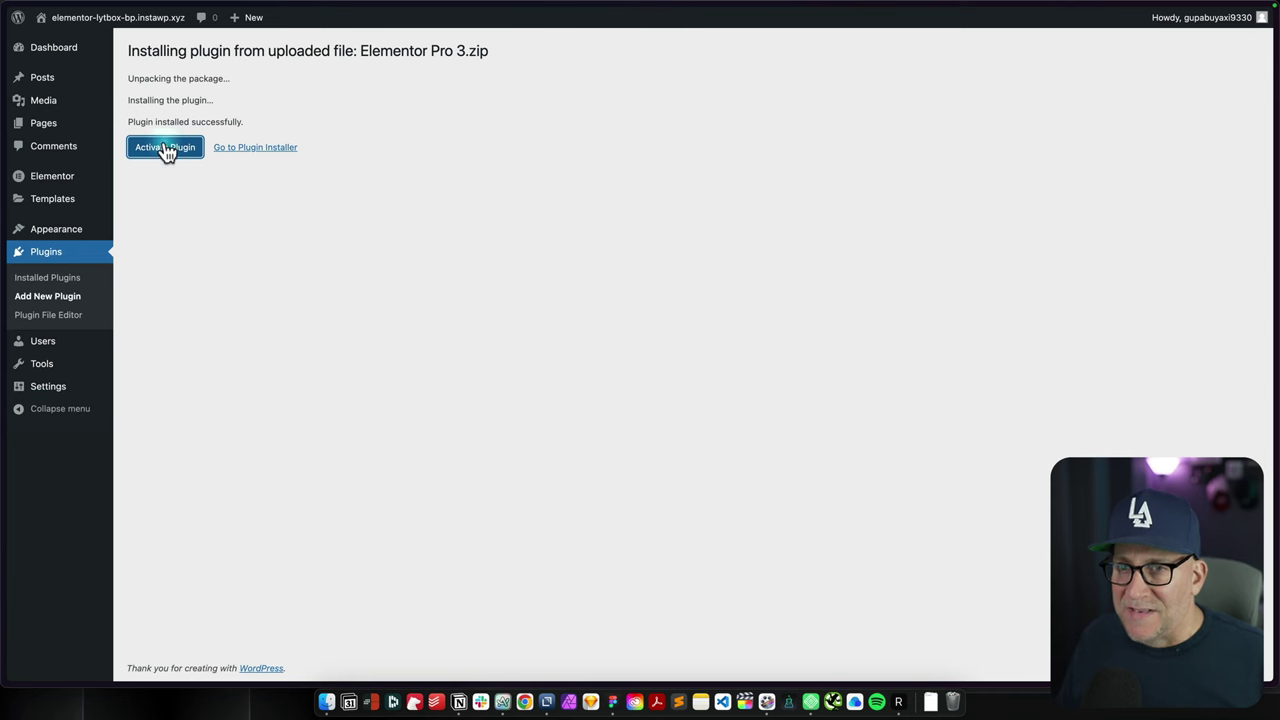
left_click(265, 257)
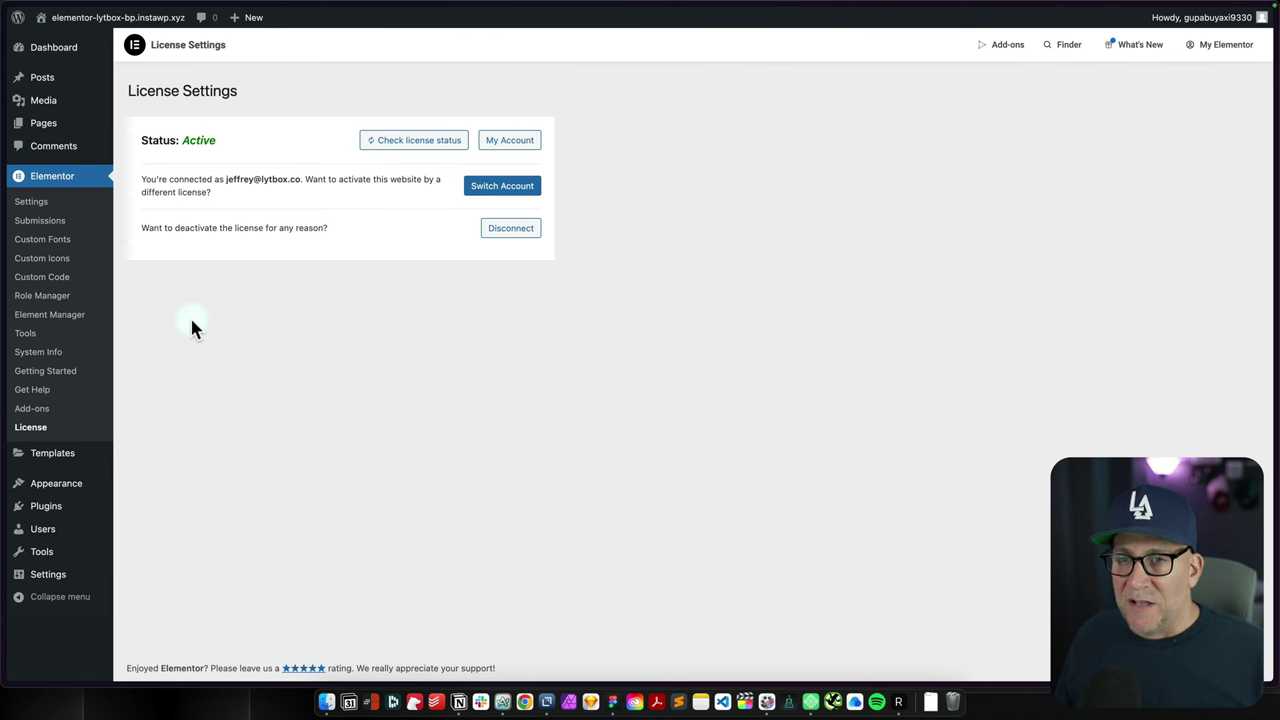
Step: In Elementor's general settings, disable the default colors and default fonts, enable the Landing Pages post type, and save the changes
left_click_drag(20, 204, 24, 204)
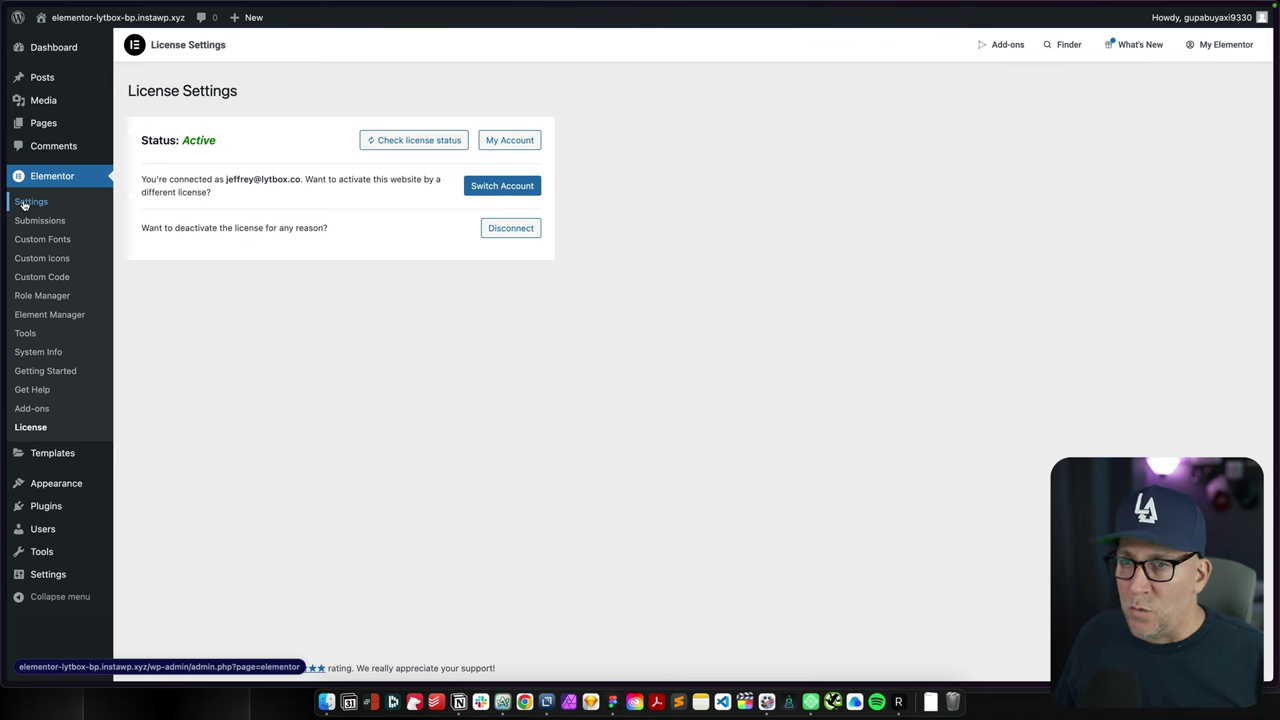
left_click(27, 212)
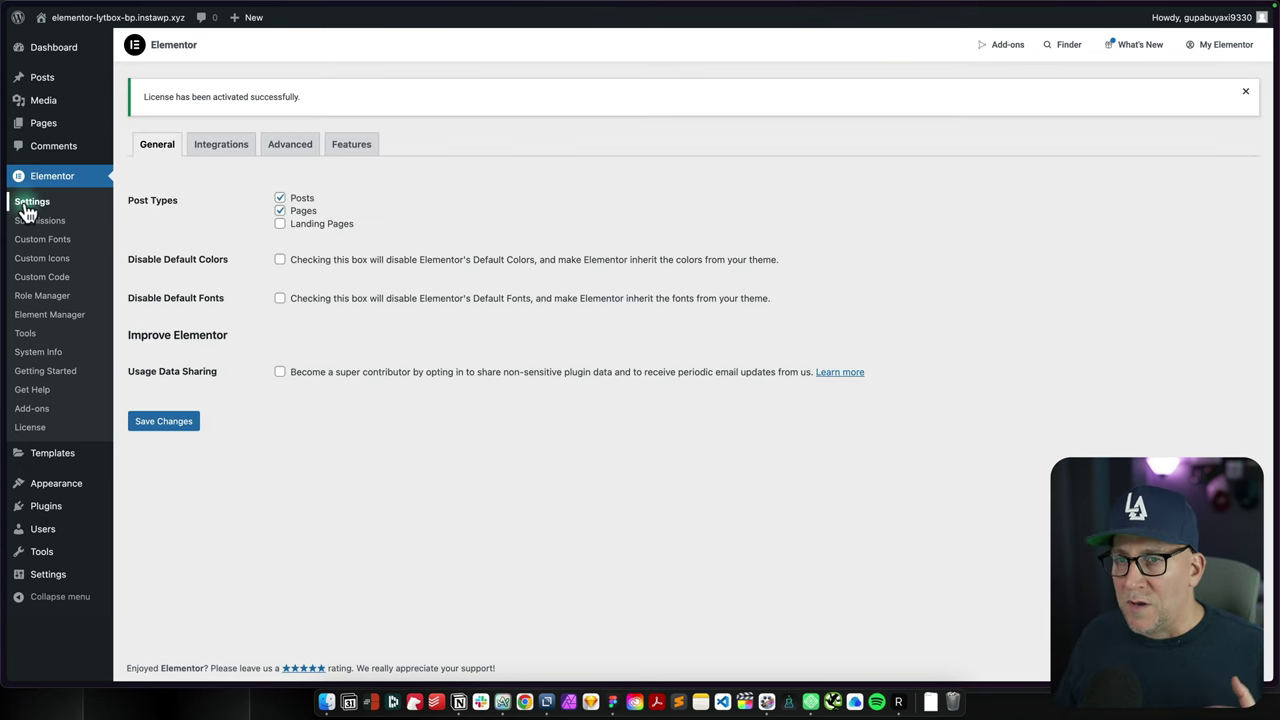
left_click_drag(143, 205, 125, 199)
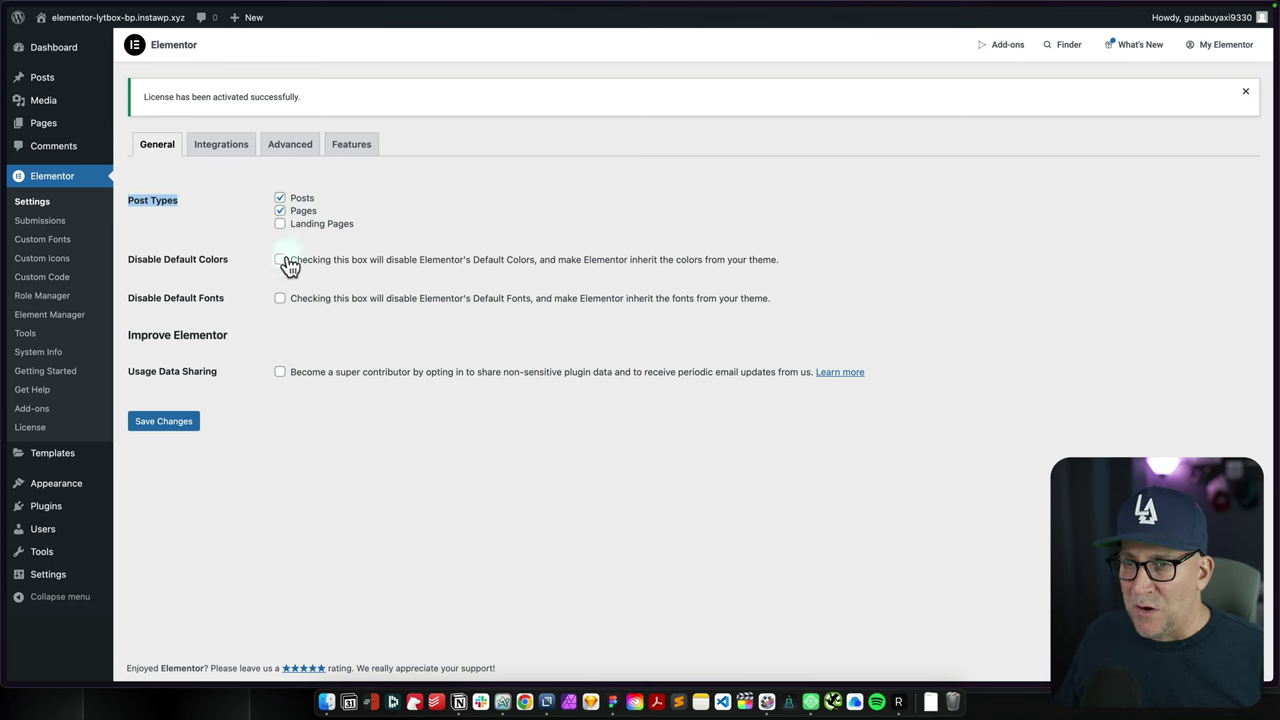
left_click(281, 300)
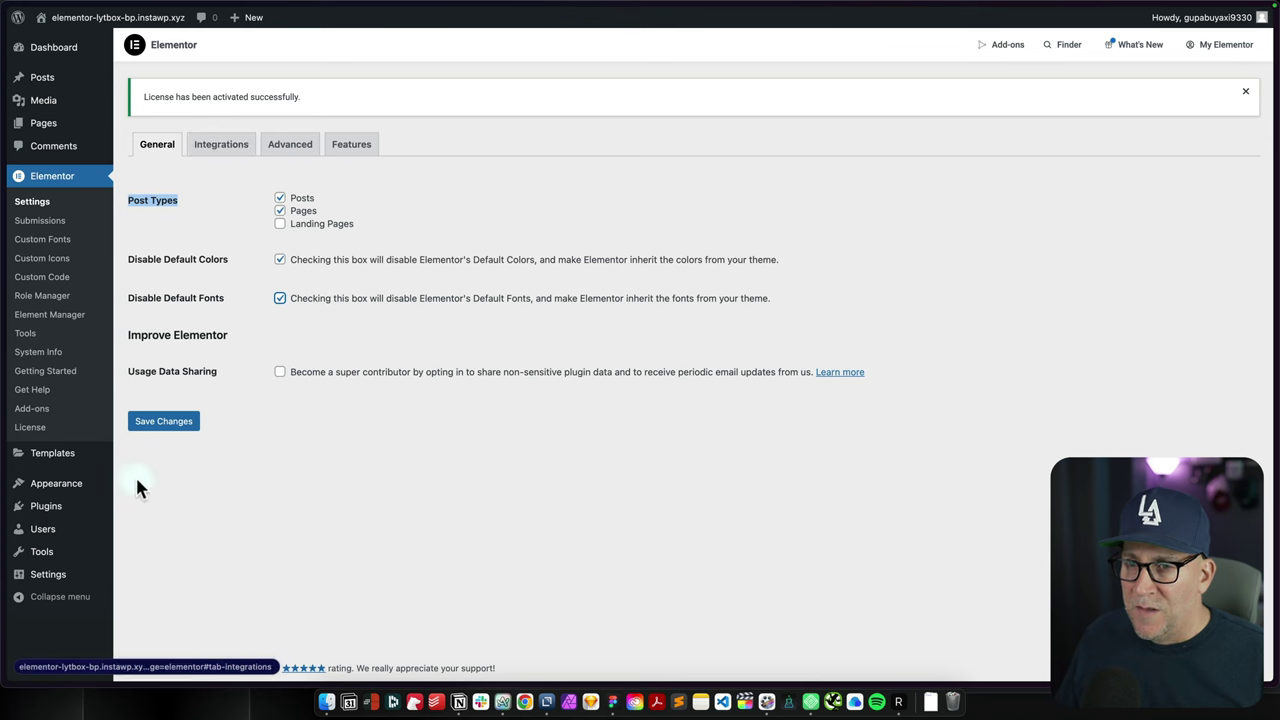
left_click(170, 422)
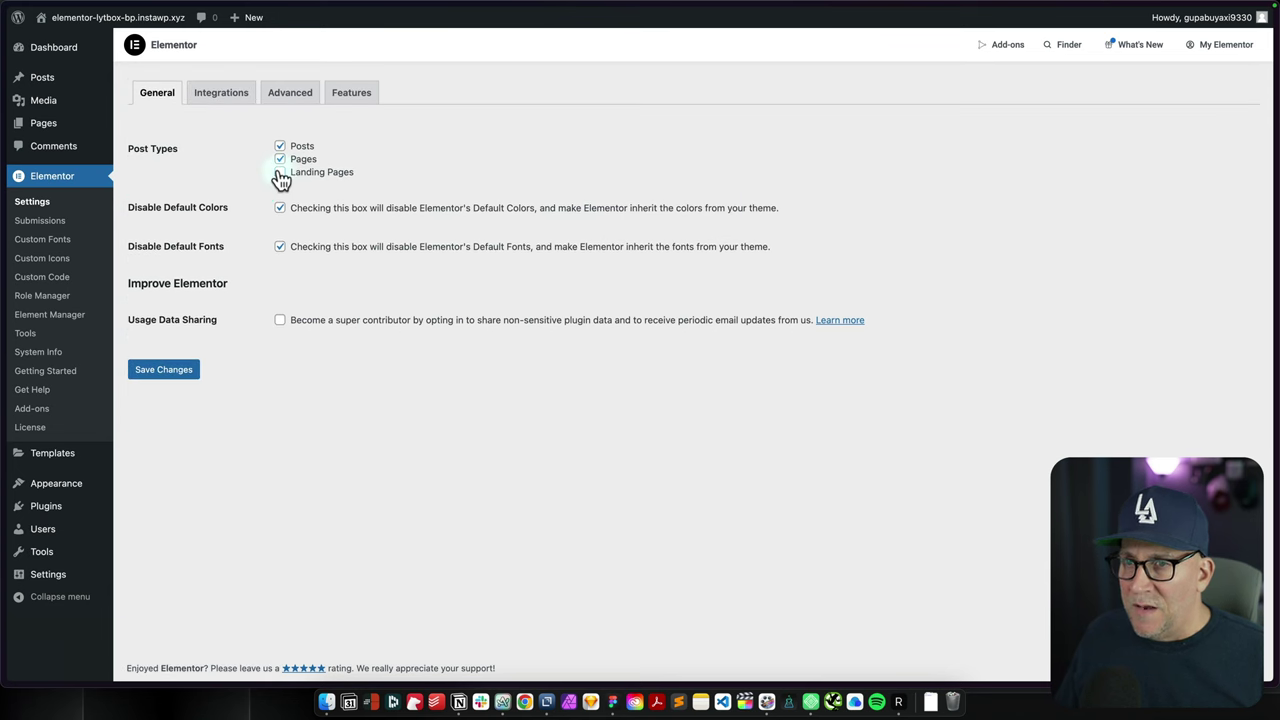
left_click(180, 372)
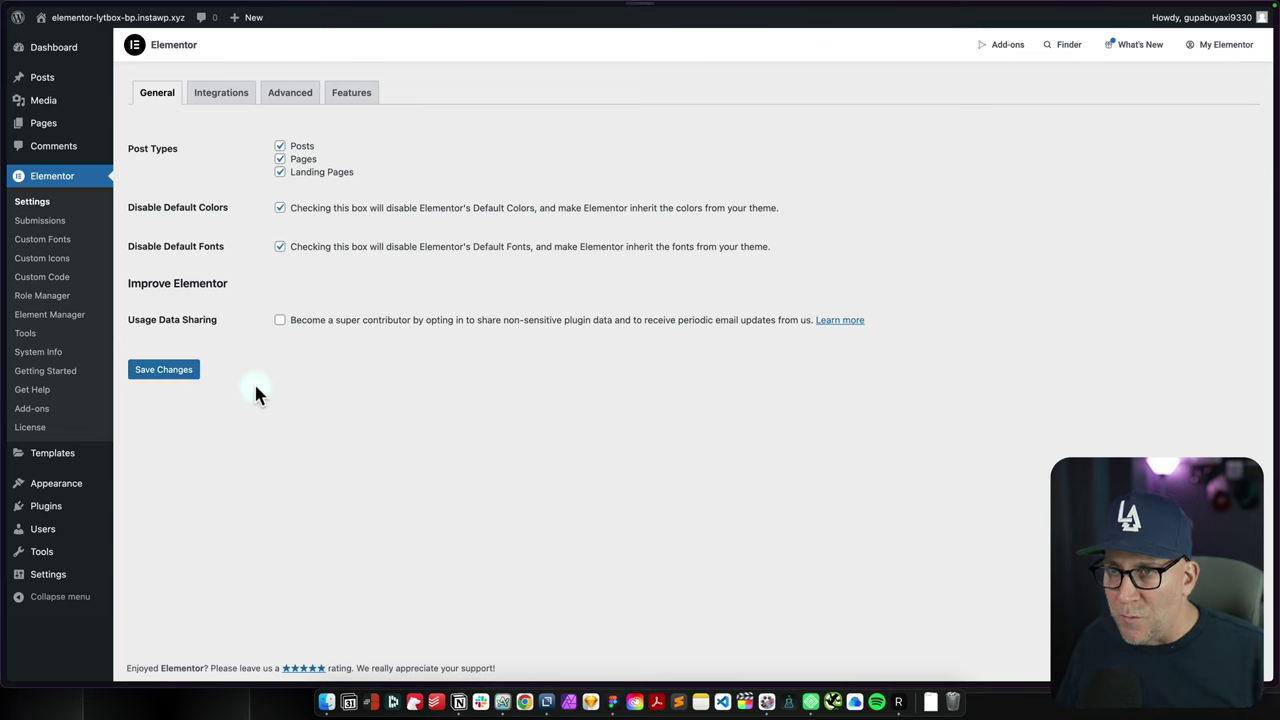
Step: Look over Elementor's integration settings and set Google Fonts to Disable in the advanced settings
left_click(217, 93)
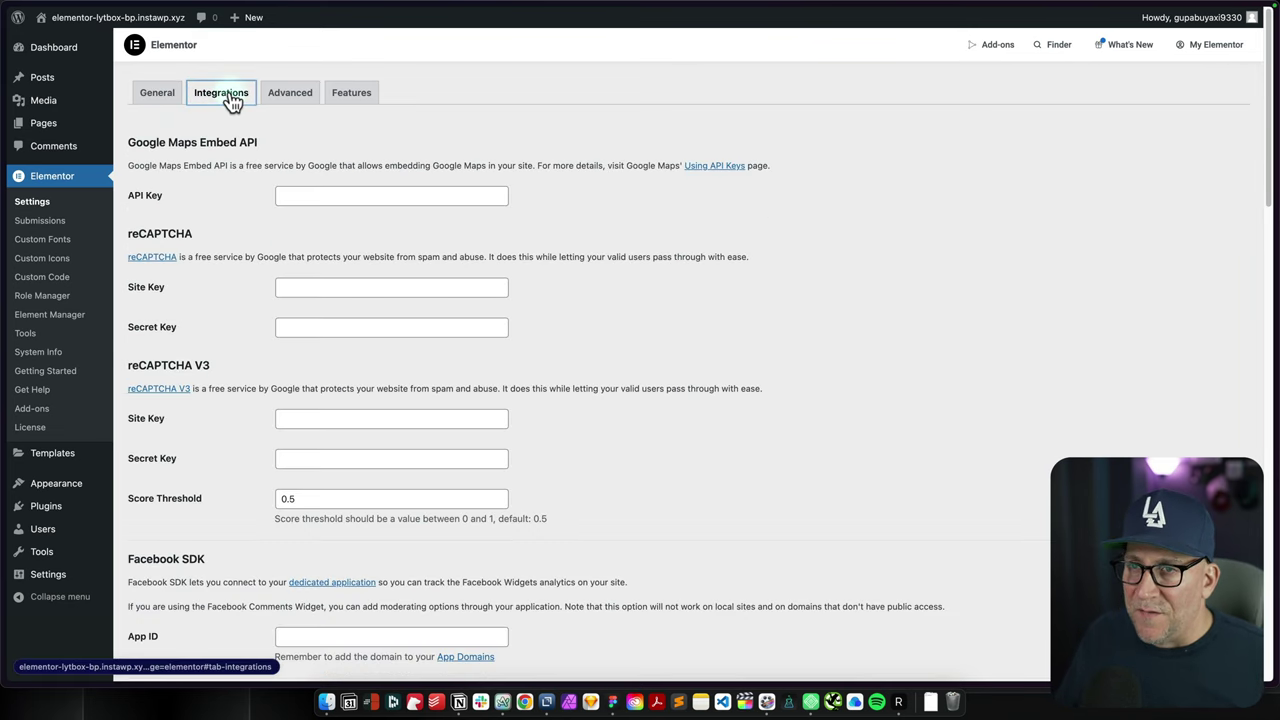
left_click(289, 95)
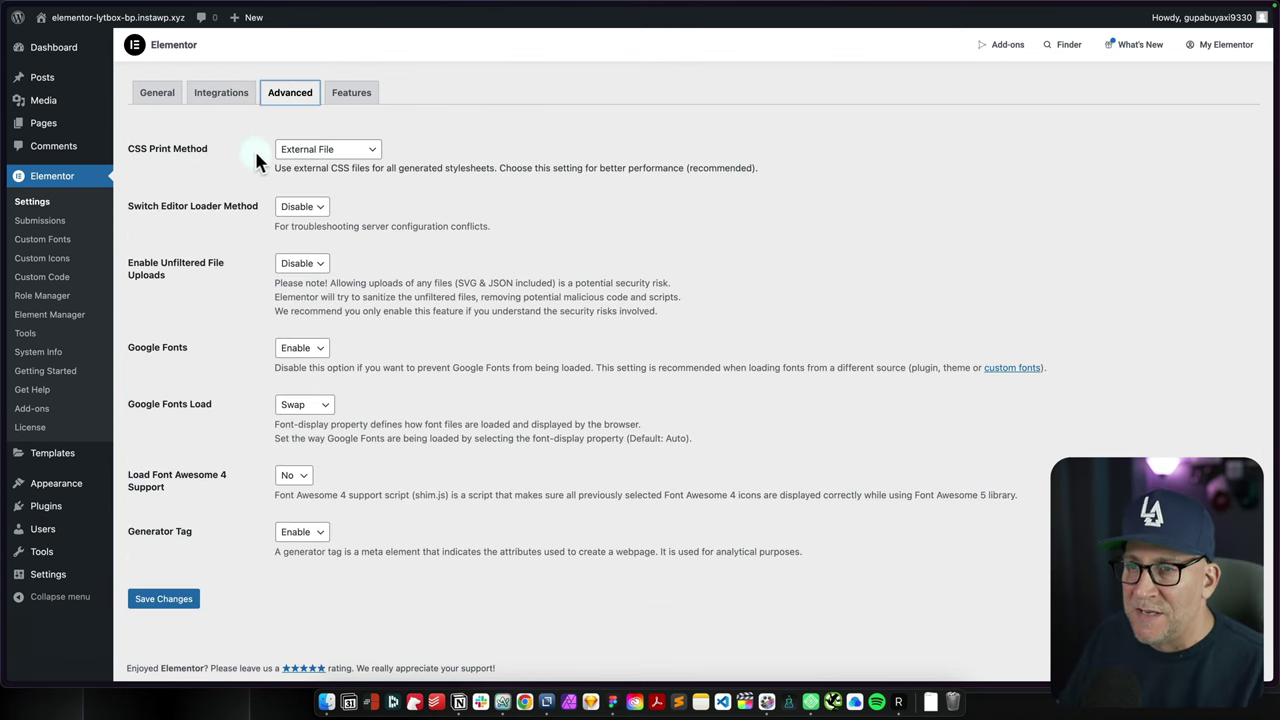
triple_click(143, 349)
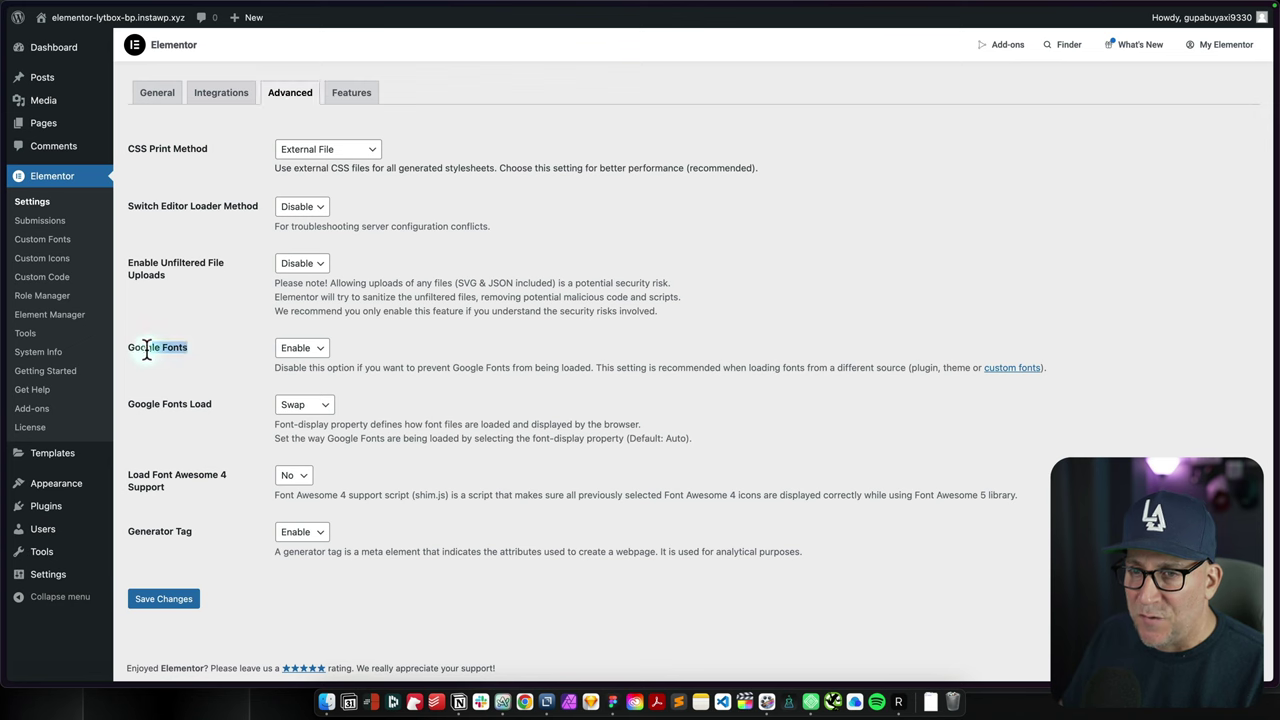
left_click(291, 349)
left_click(303, 365)
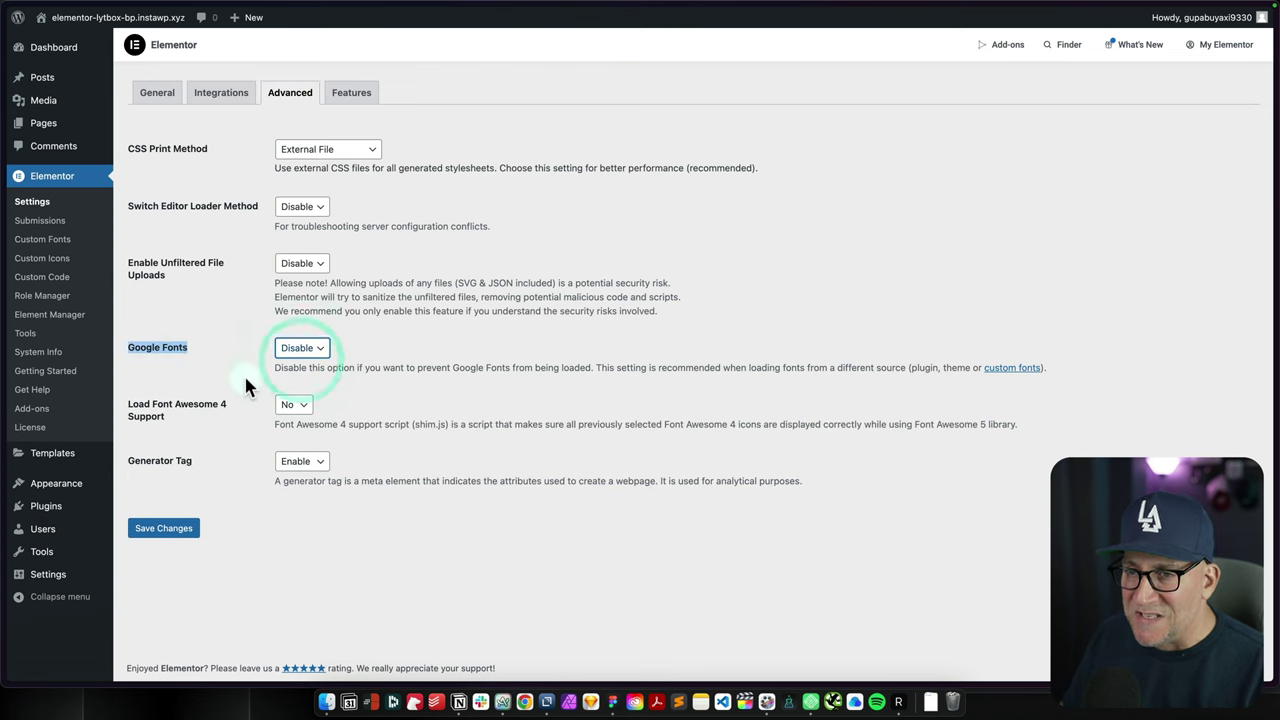
triple_click(160, 412)
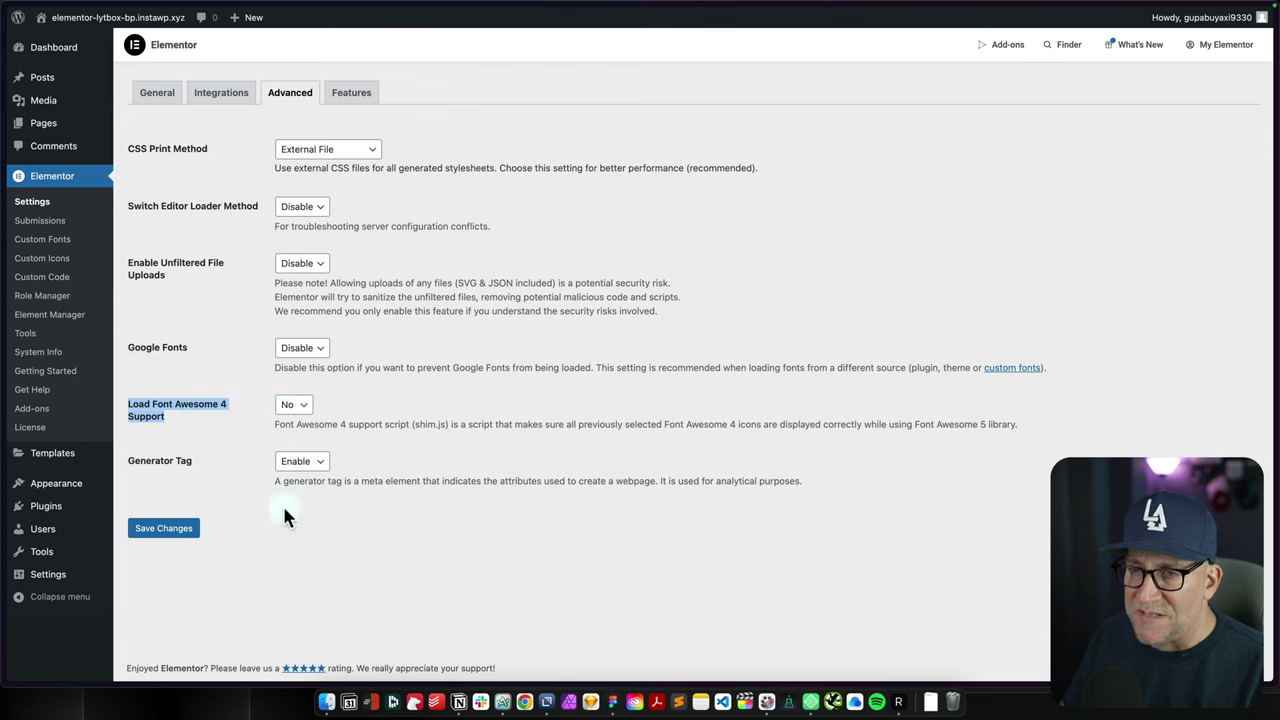
Step: Set Enable Unfiltered File Uploads to Enable and save the advanced settings
left_click_drag(187, 280, 128, 263)
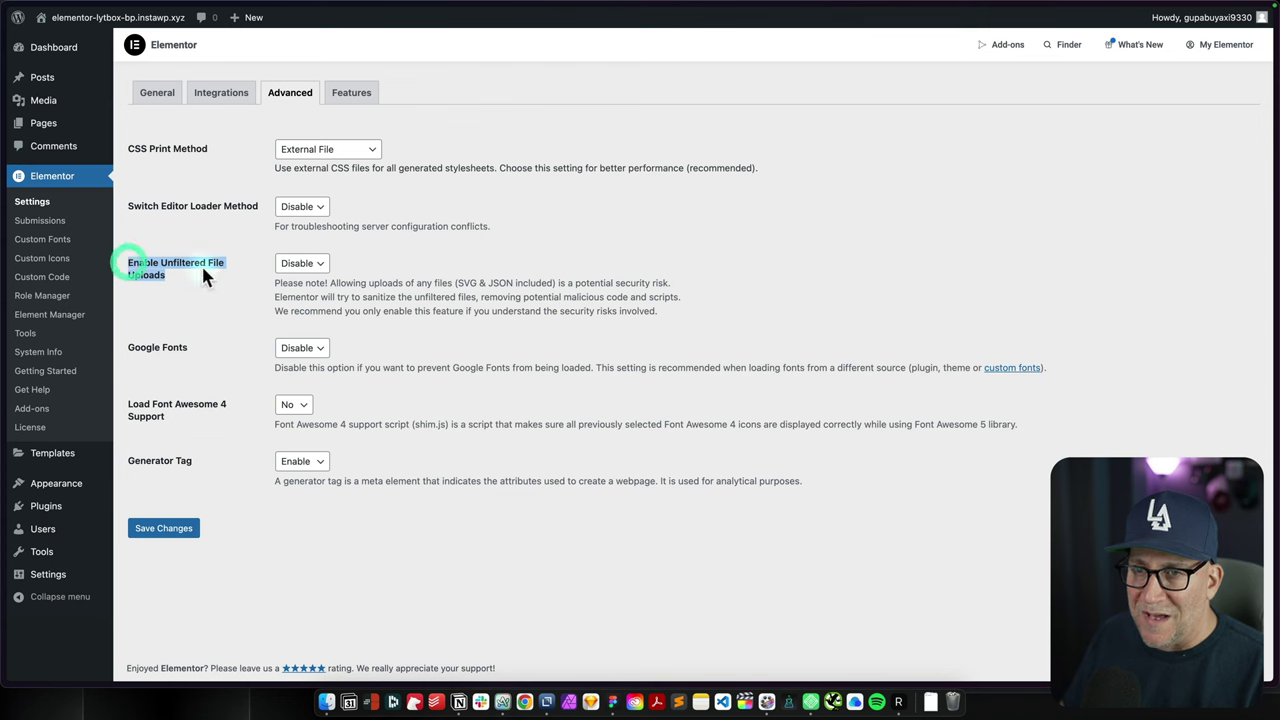
left_click(302, 264)
left_click(300, 279)
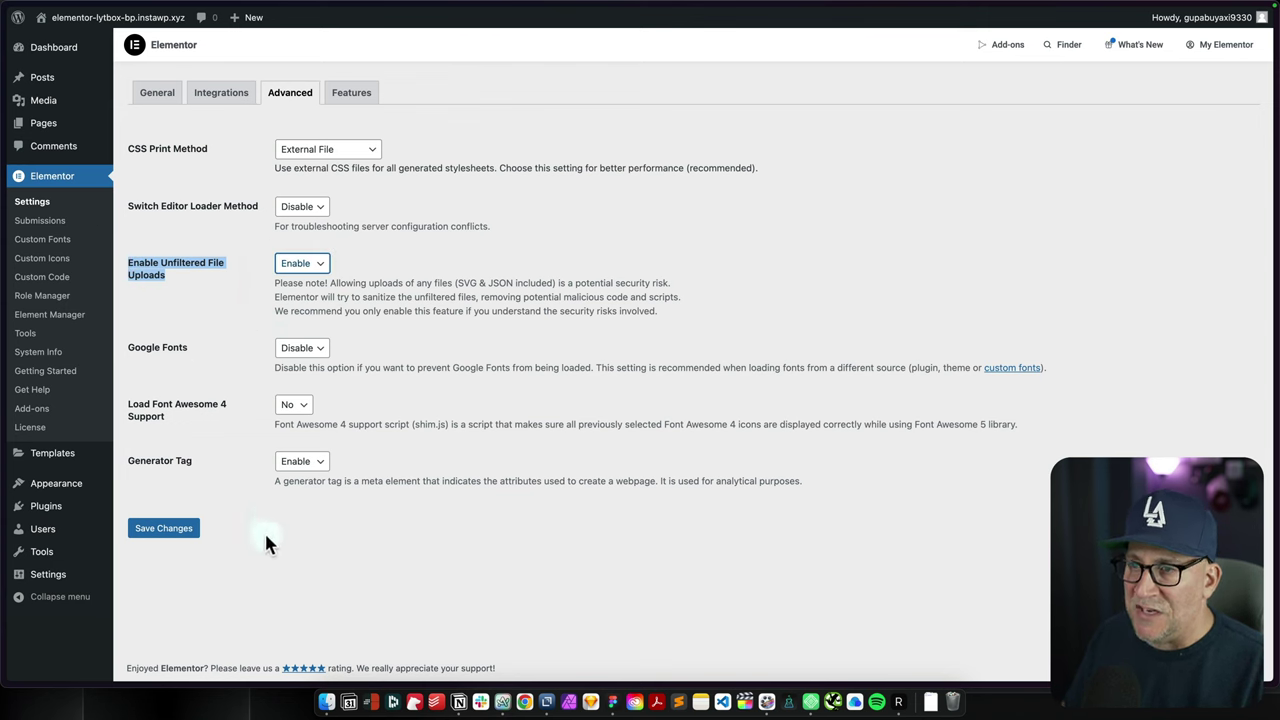
left_click(188, 540)
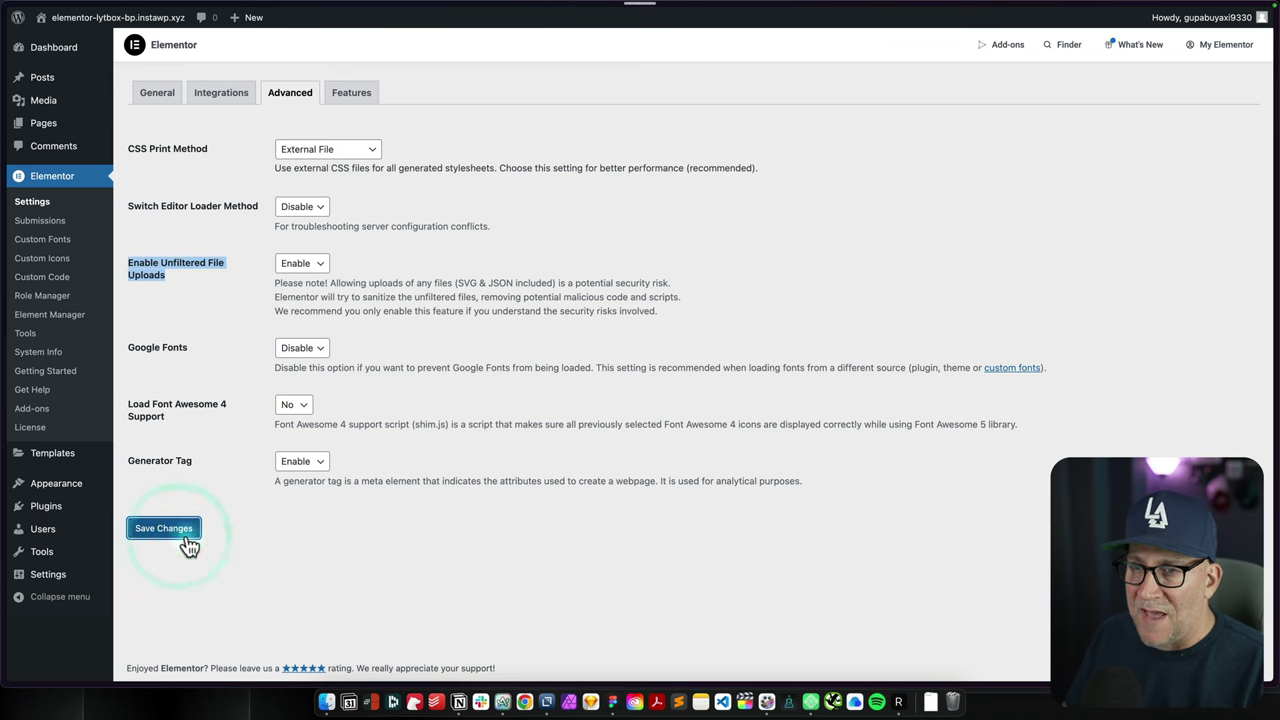
Step: In Elementor's experimental features, set Grid Container to Active and Editor Top Bar to Inactive
left_click(344, 100)
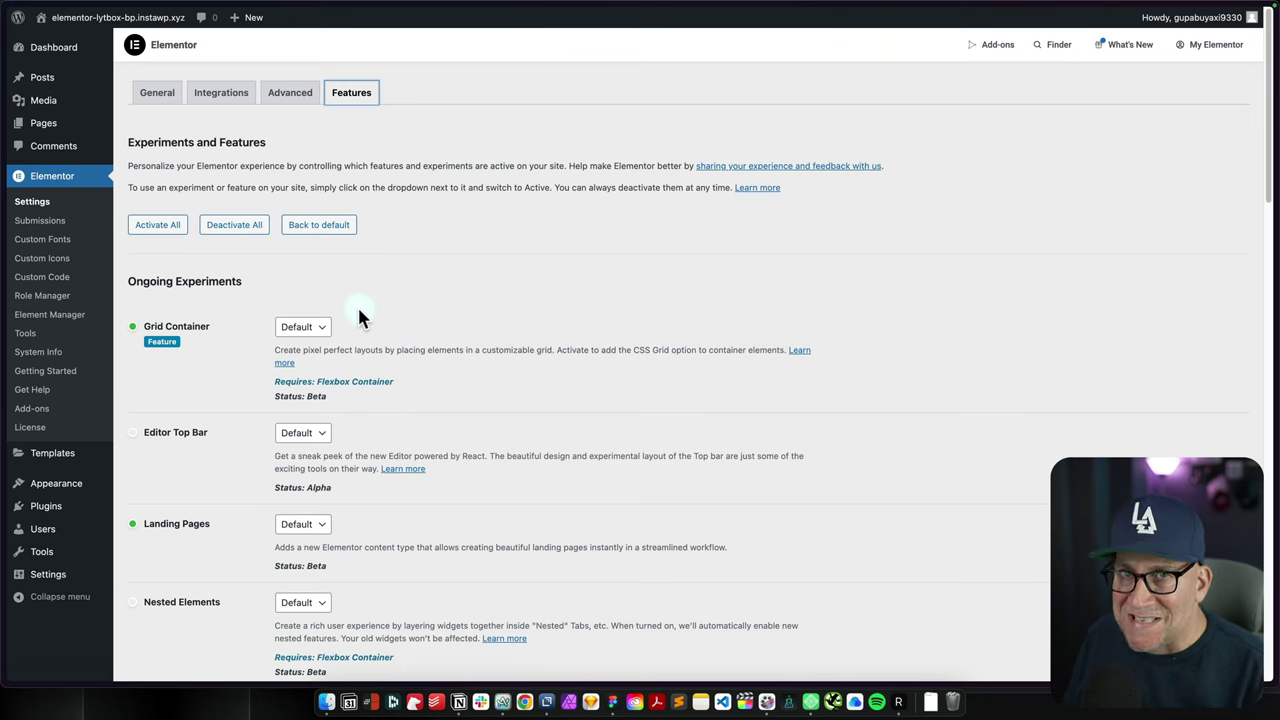
scroll(358, 320, "down", 1)
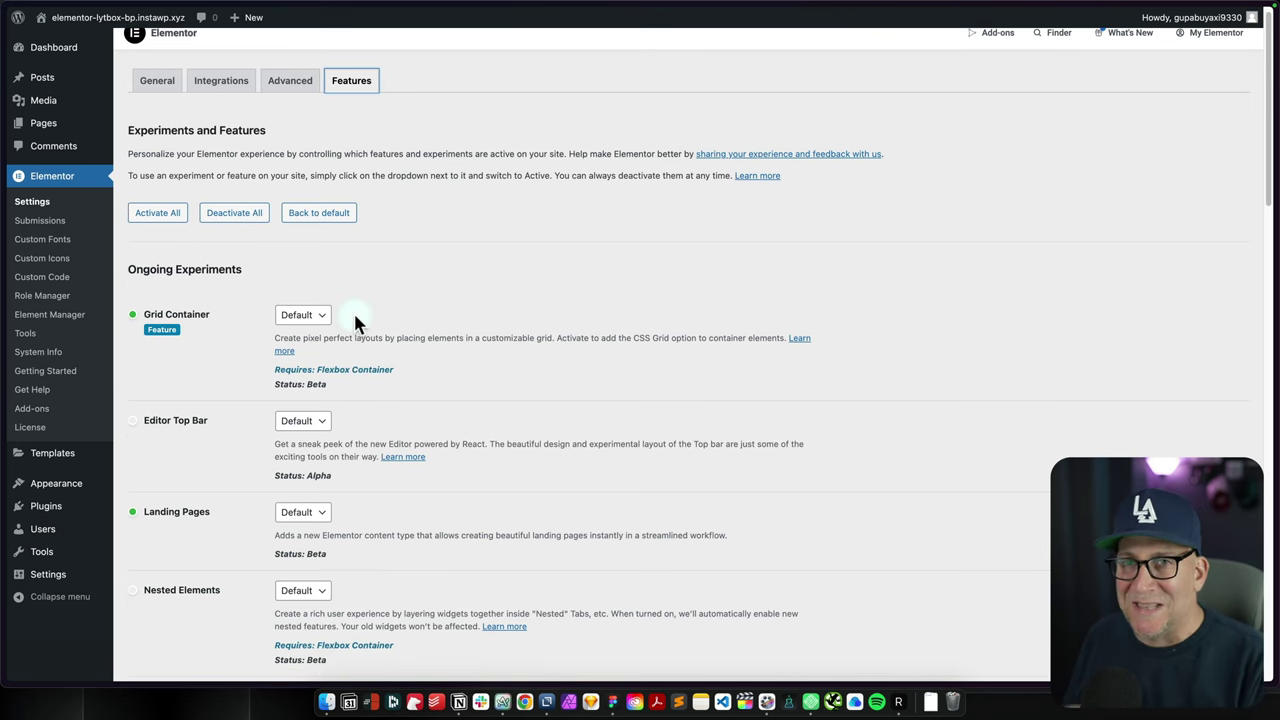
scroll(355, 318, "down", 1)
scroll(355, 320, "down", 1)
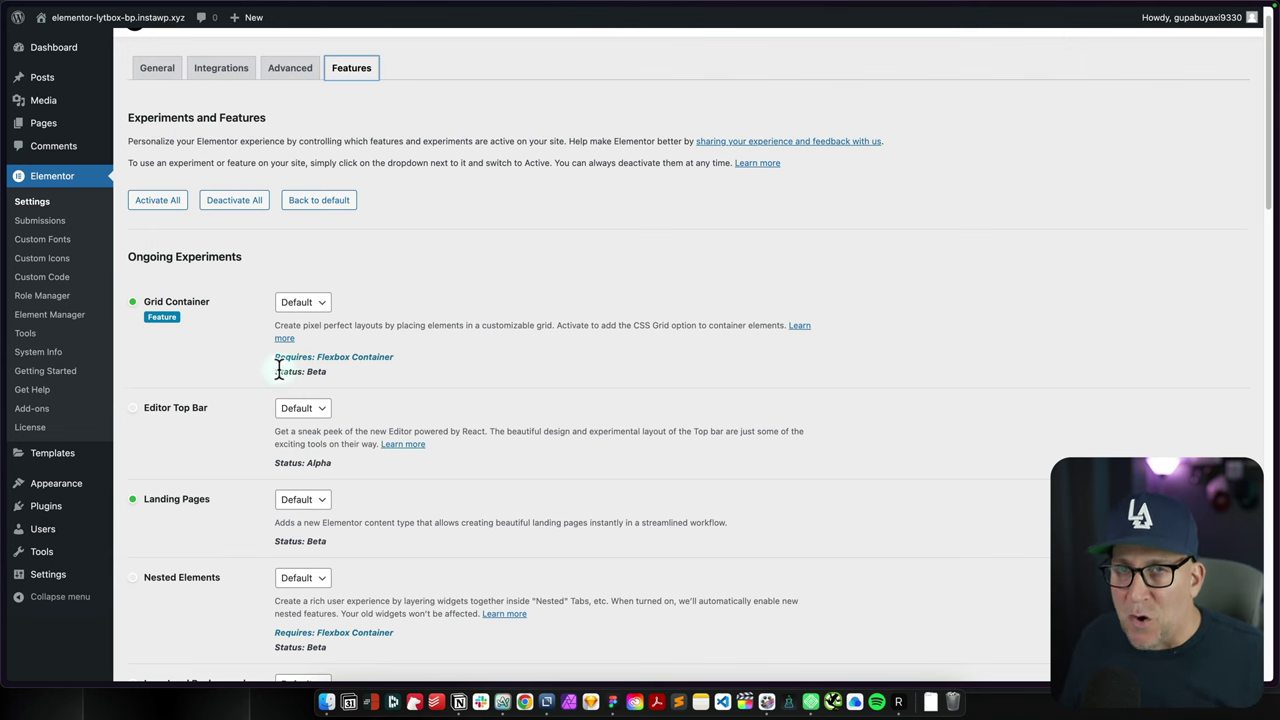
left_click(300, 302)
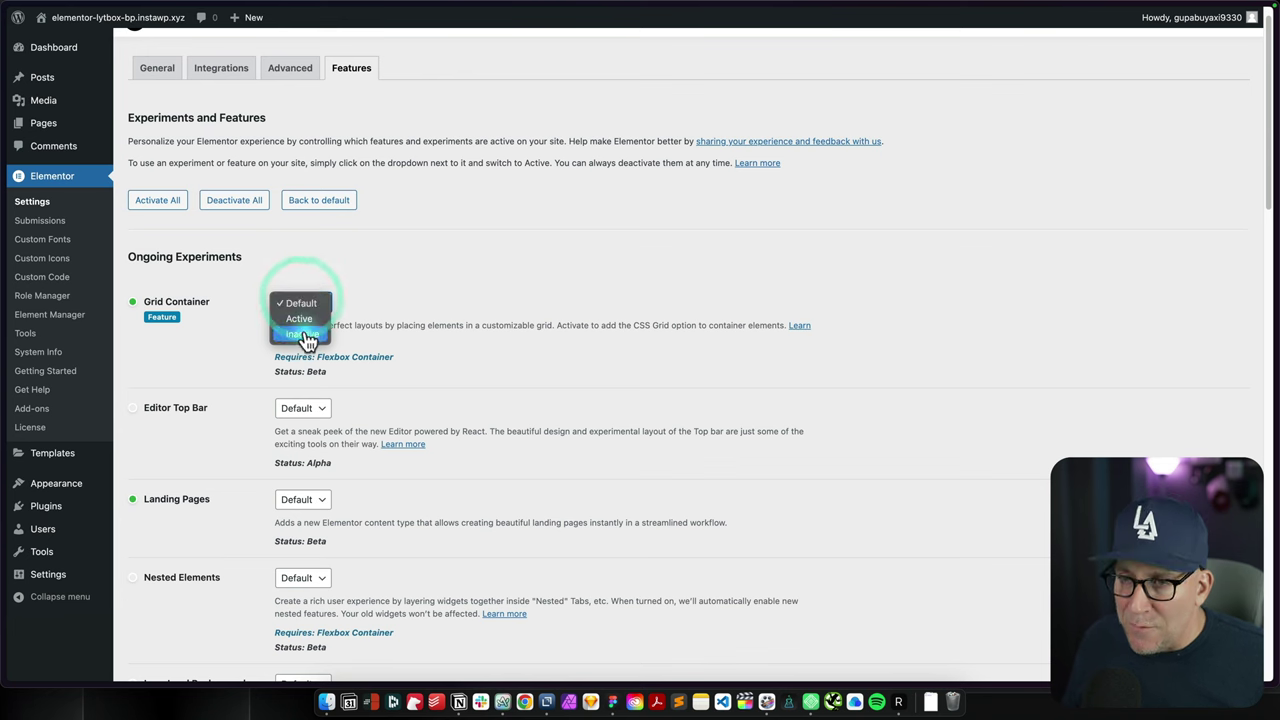
left_click(300, 318)
scroll(239, 351, "down", 2)
left_click(299, 345)
left_click(302, 374)
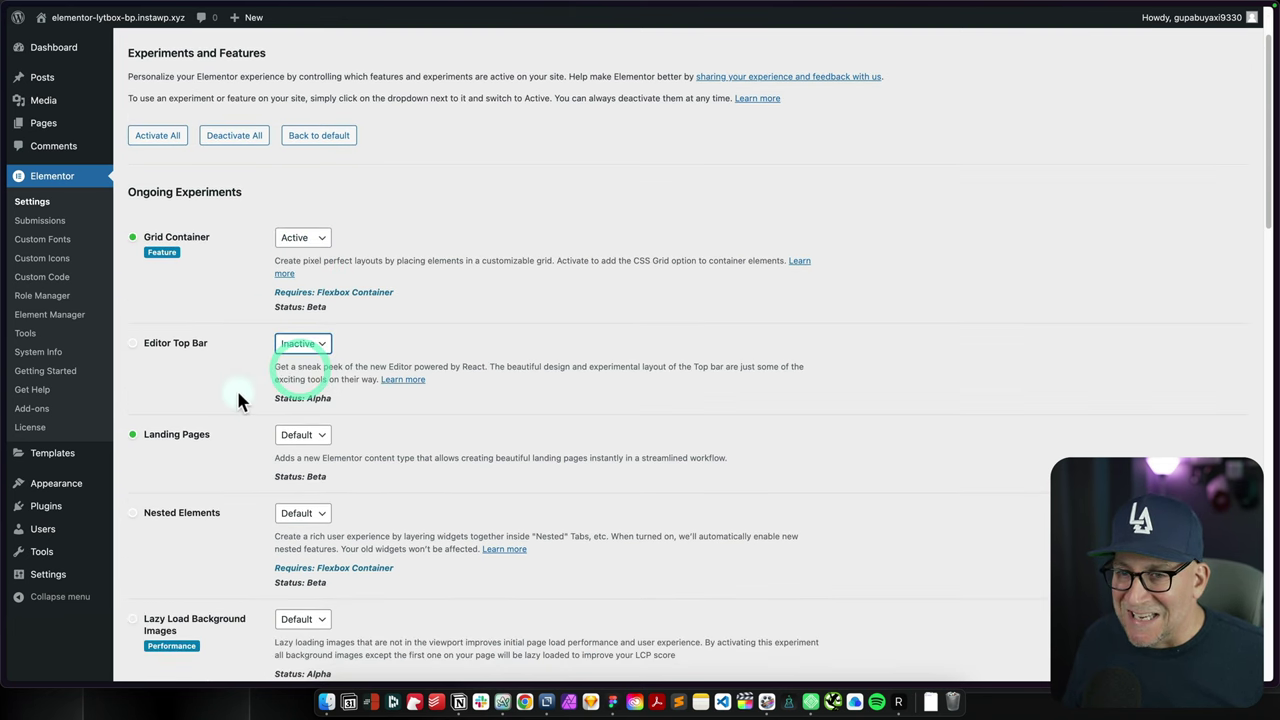
Step: Set the Landing Pages experiment to Active and the Nested Elements experiment to Inactive
scroll(237, 384, "down", 3)
left_click(300, 320)
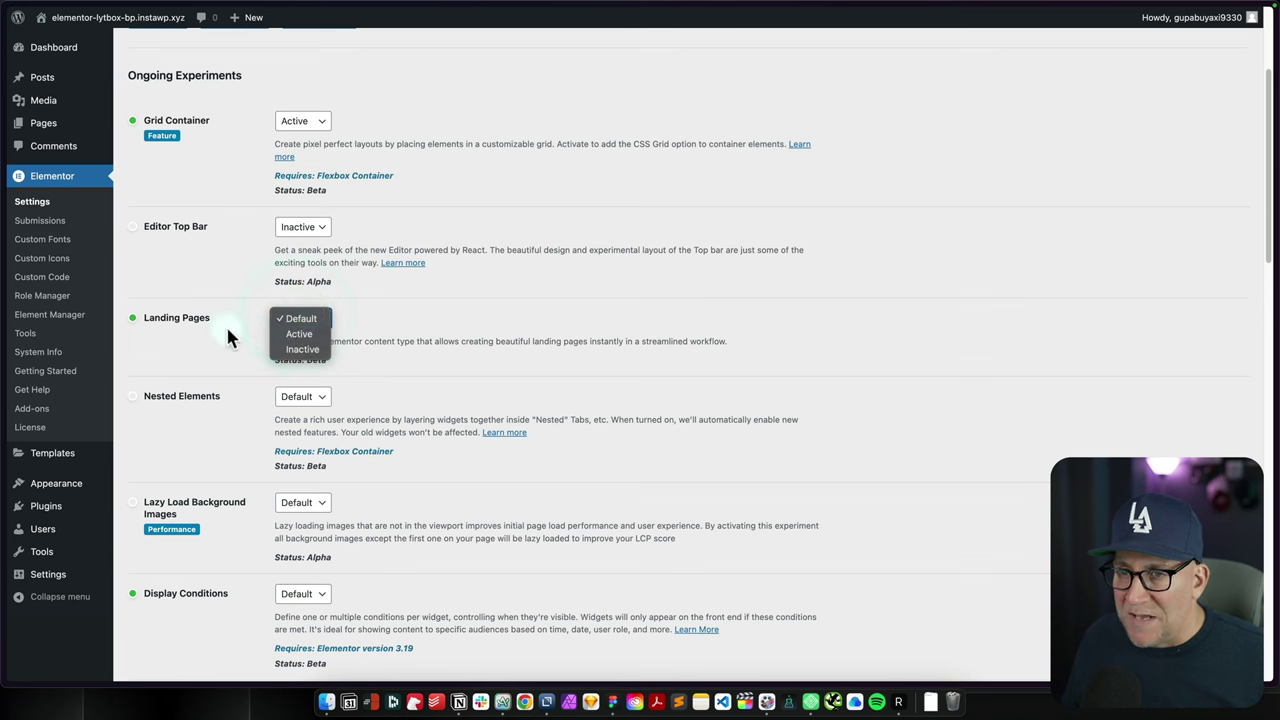
left_click(299, 335)
scroll(233, 355, "down", 1)
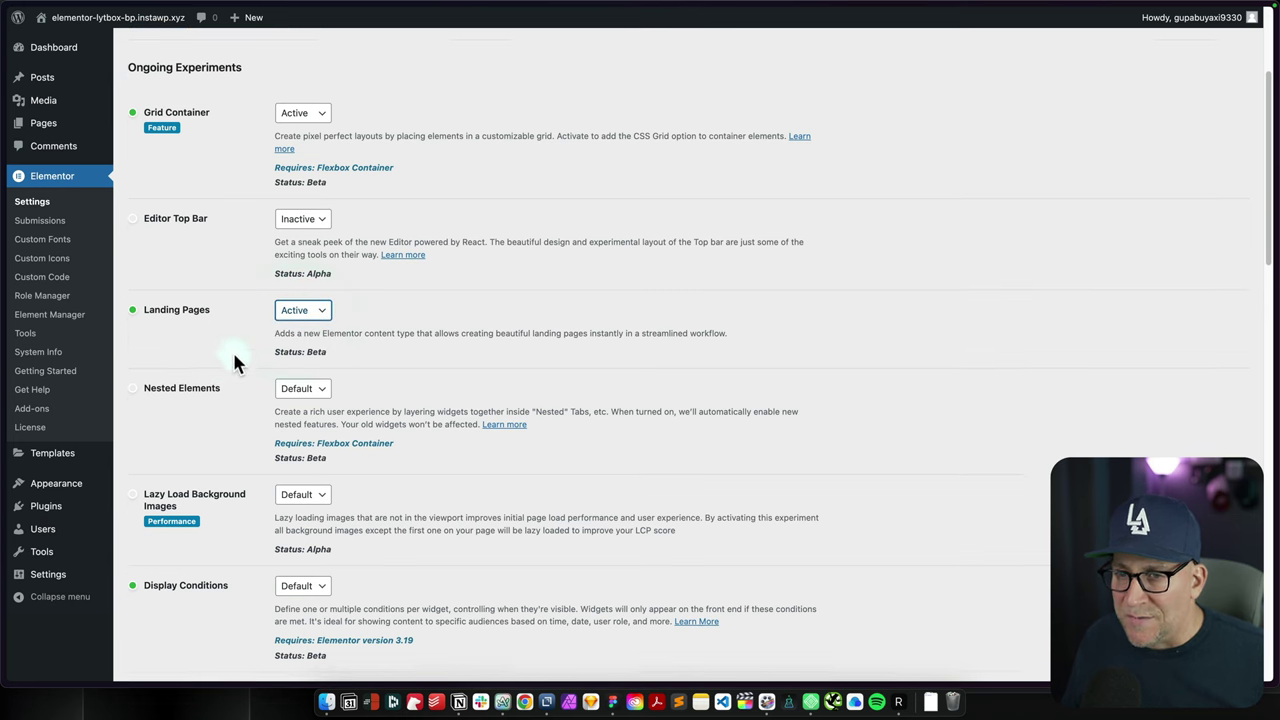
left_click(295, 365)
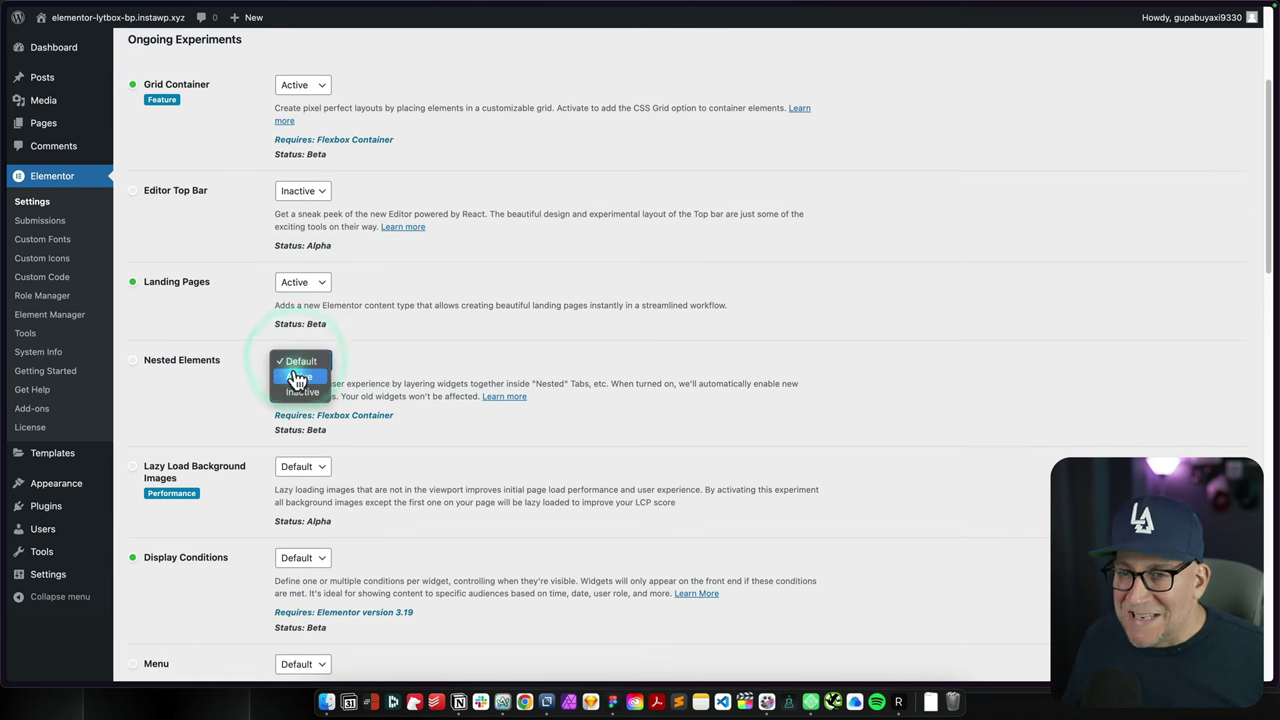
left_click(302, 391)
Step: Set the Lazy Load Background Images experiment to Inactive
scroll(250, 366, "down", 3)
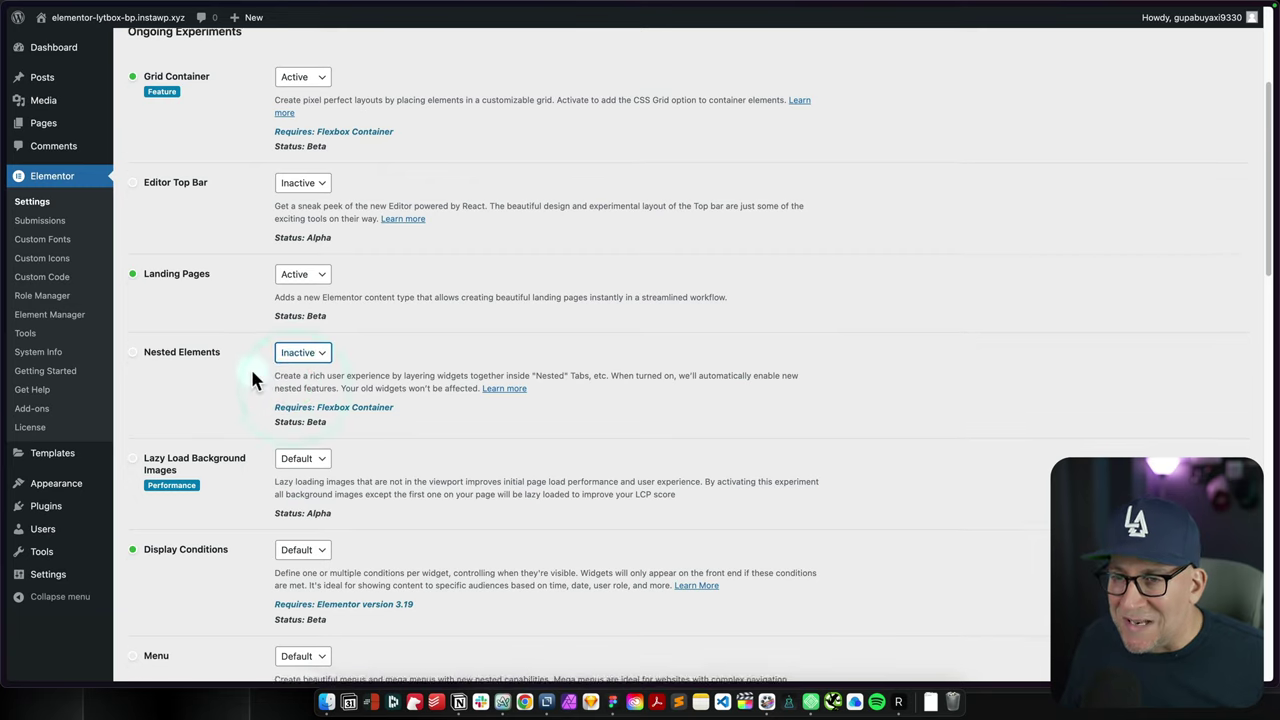
scroll(252, 375, "down", 1)
left_click(298, 371)
left_click(290, 401)
Step: Check the release status of the Display Conditions experiment and set it to Inactive
scroll(250, 399, "down", 3)
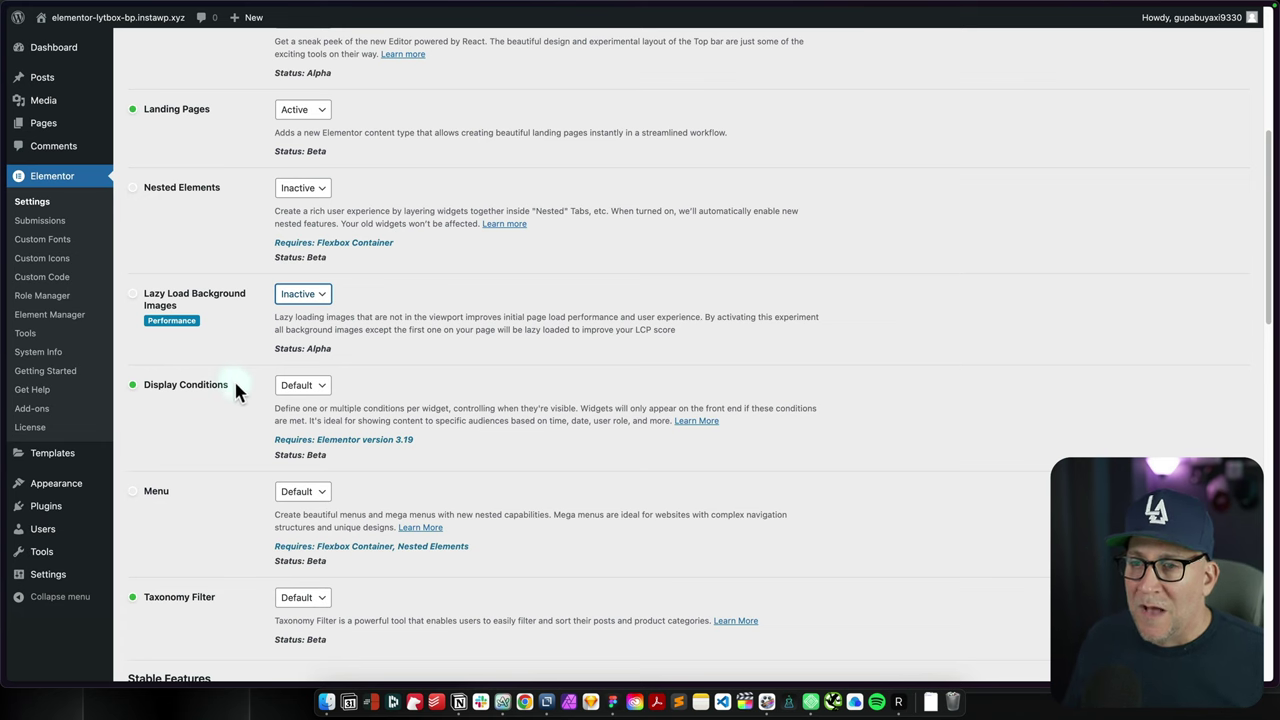
left_click(145, 390)
scroll(200, 406, "down", 1)
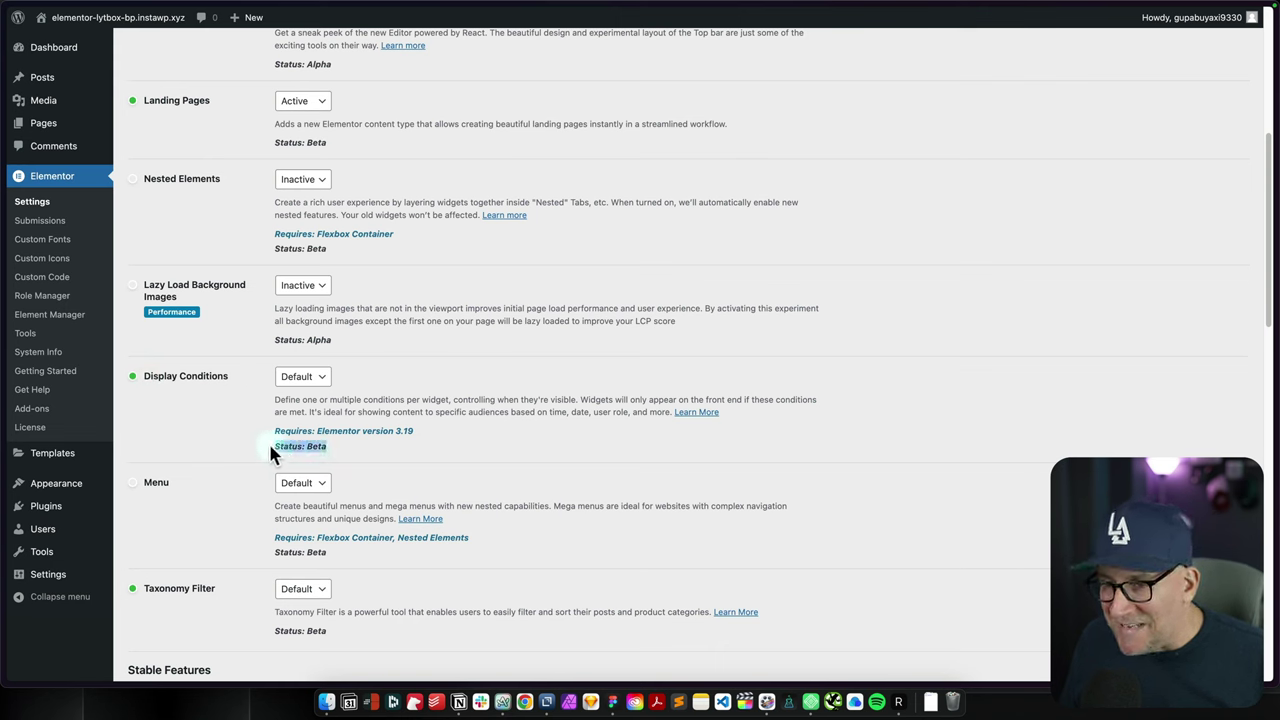
mouse_move(268, 441)
left_mouse_down()
mouse_move(333, 455)
mouse_move(285, 445)
left_mouse_up()
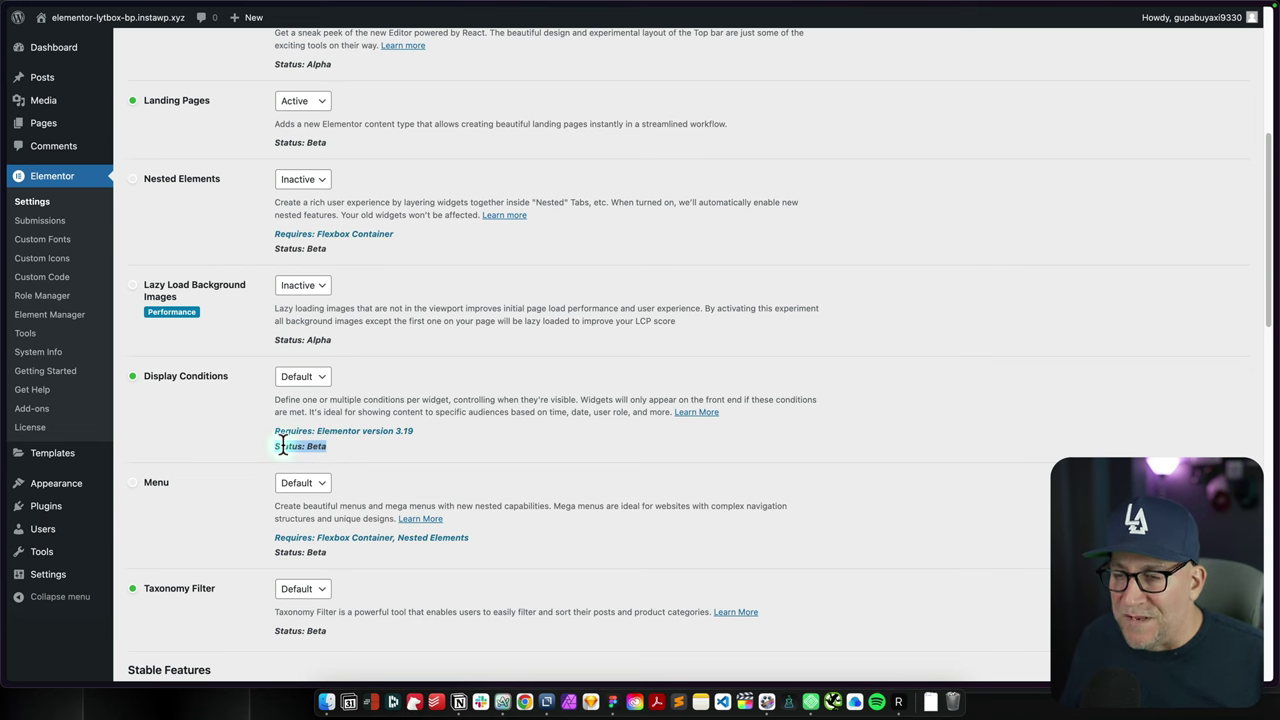
left_click_drag(282, 445, 268, 440)
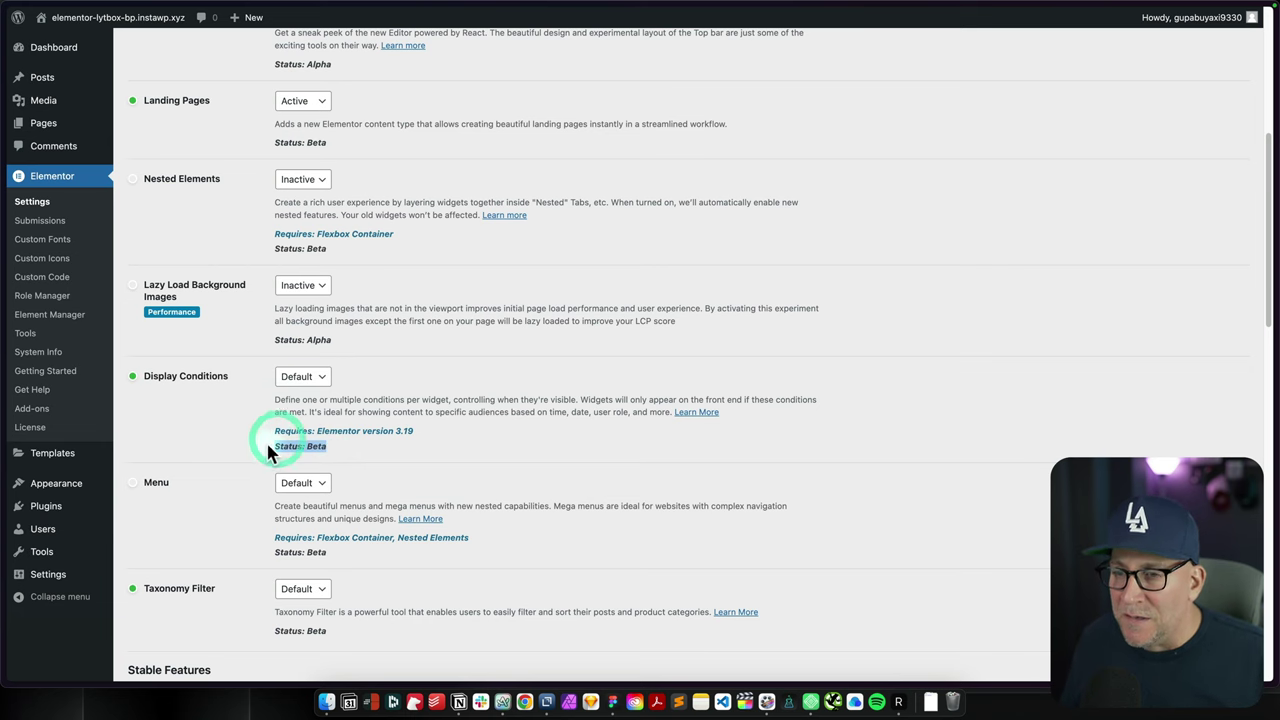
left_click(223, 408)
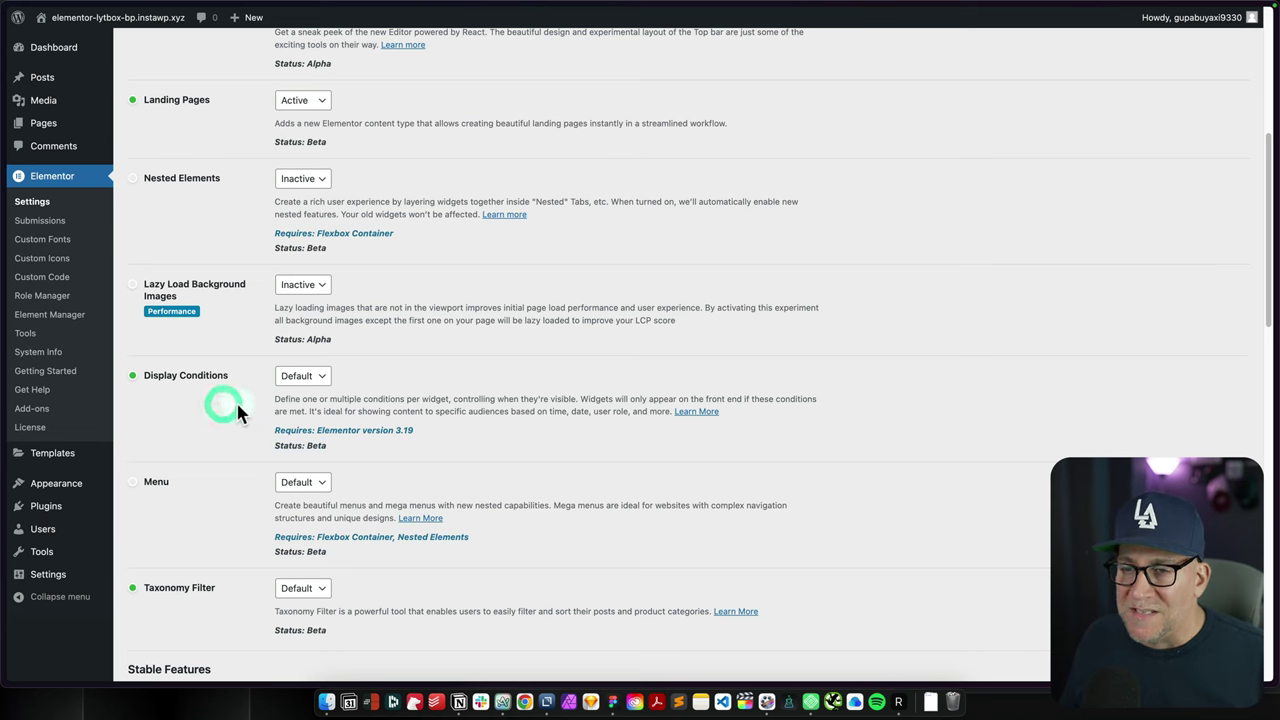
left_click(302, 376)
left_click(300, 408)
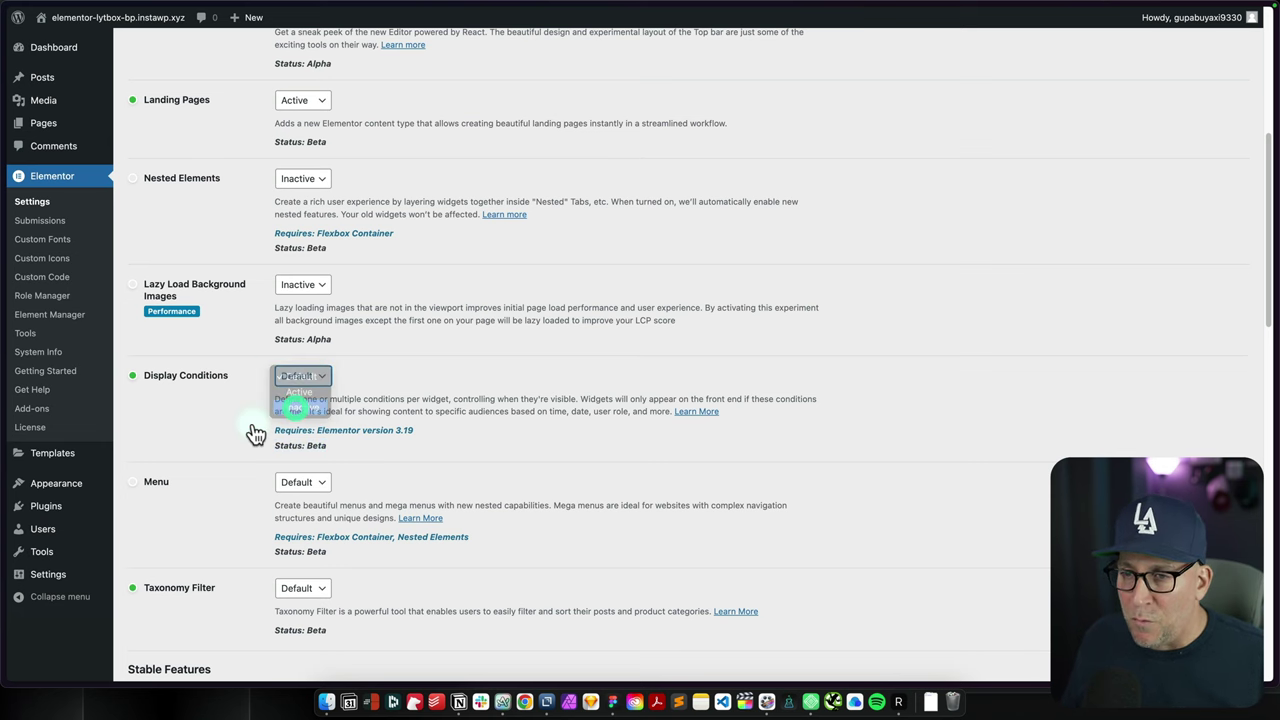
Step: Set the Menu and Taxonomy Filter experiments to Inactive
scroll(247, 406, "down", 3)
left_click(305, 369)
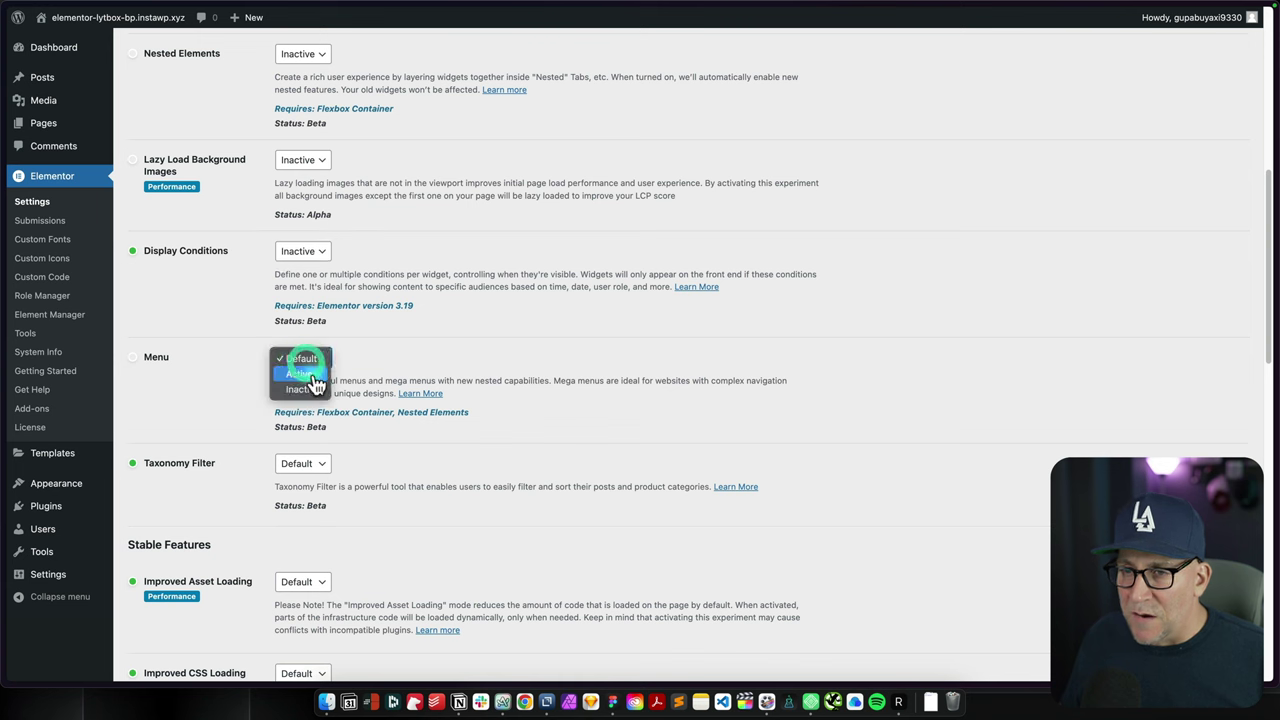
left_click(294, 390)
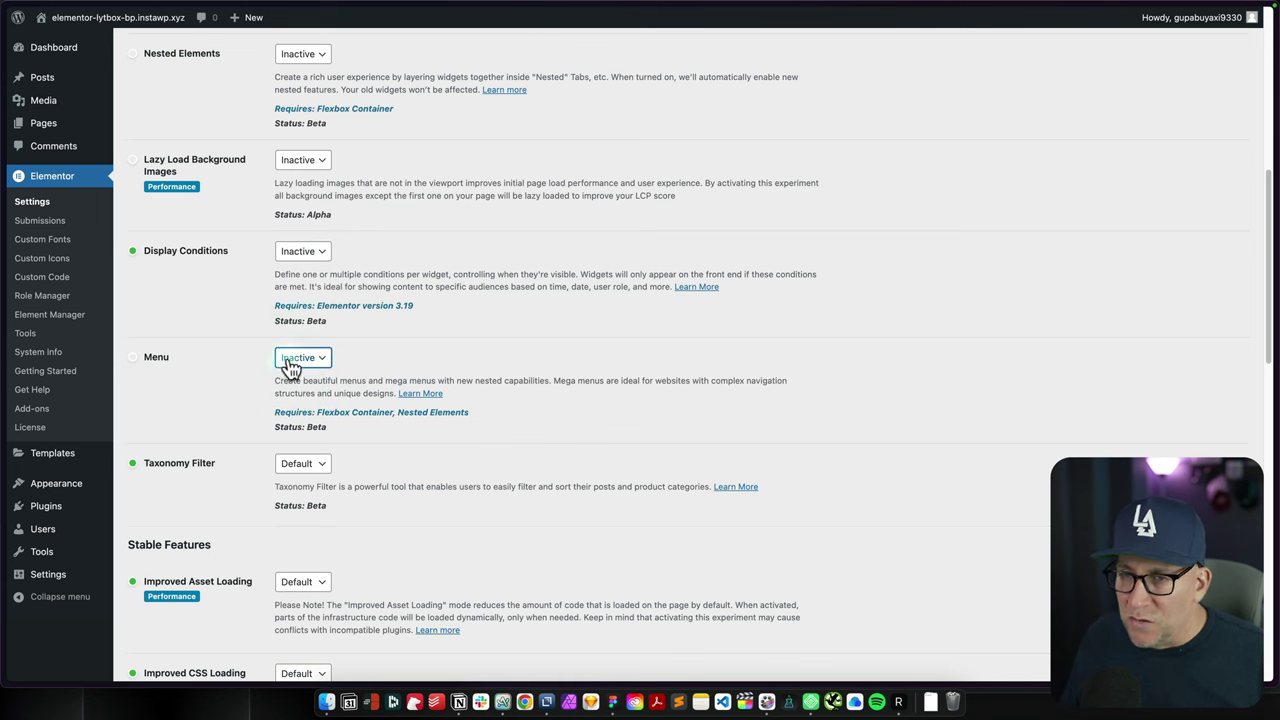
scroll(258, 362, "down", 3)
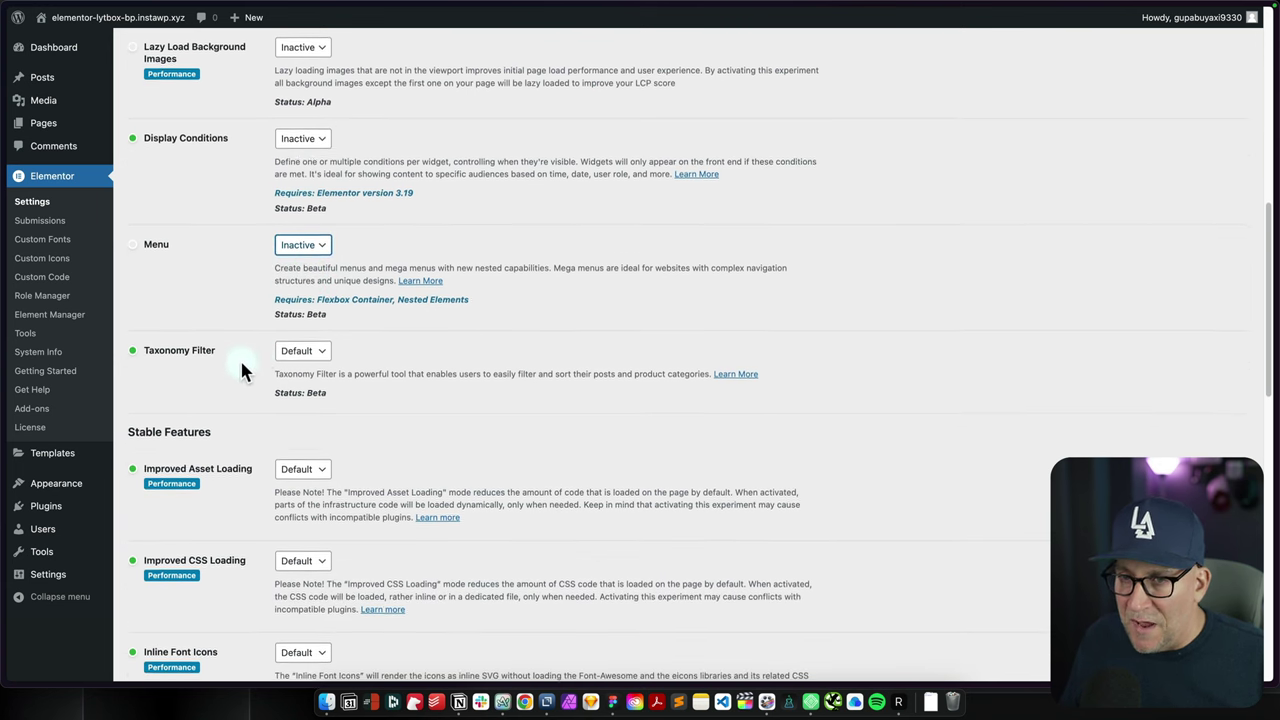
left_click(284, 345)
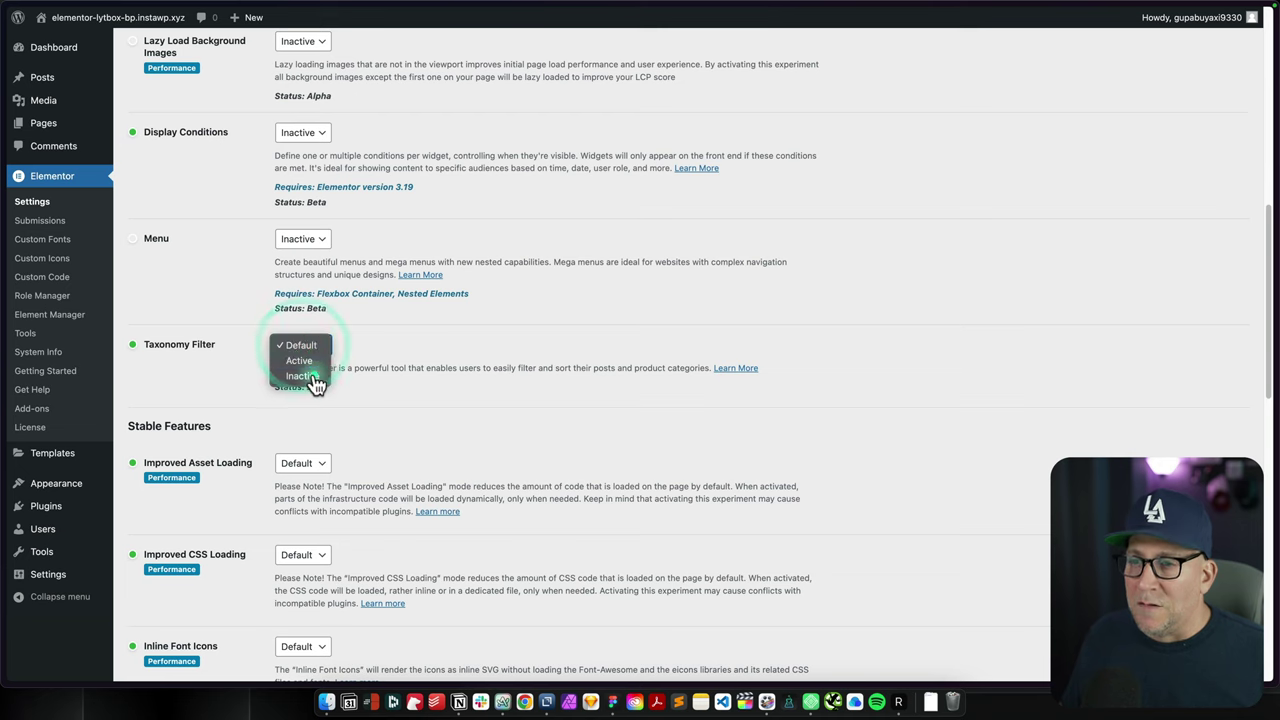
left_click(300, 377)
Step: Under the stable features, set Improved Asset Loading and Improved CSS Loading to Active
scroll(256, 380, "down", 1)
scroll(240, 370, "down", 4)
left_click_drag(214, 242, 153, 241)
left_click(285, 281)
left_click(290, 314)
scroll(300, 370, "down", 1)
left_click(300, 360)
left_click(290, 380)
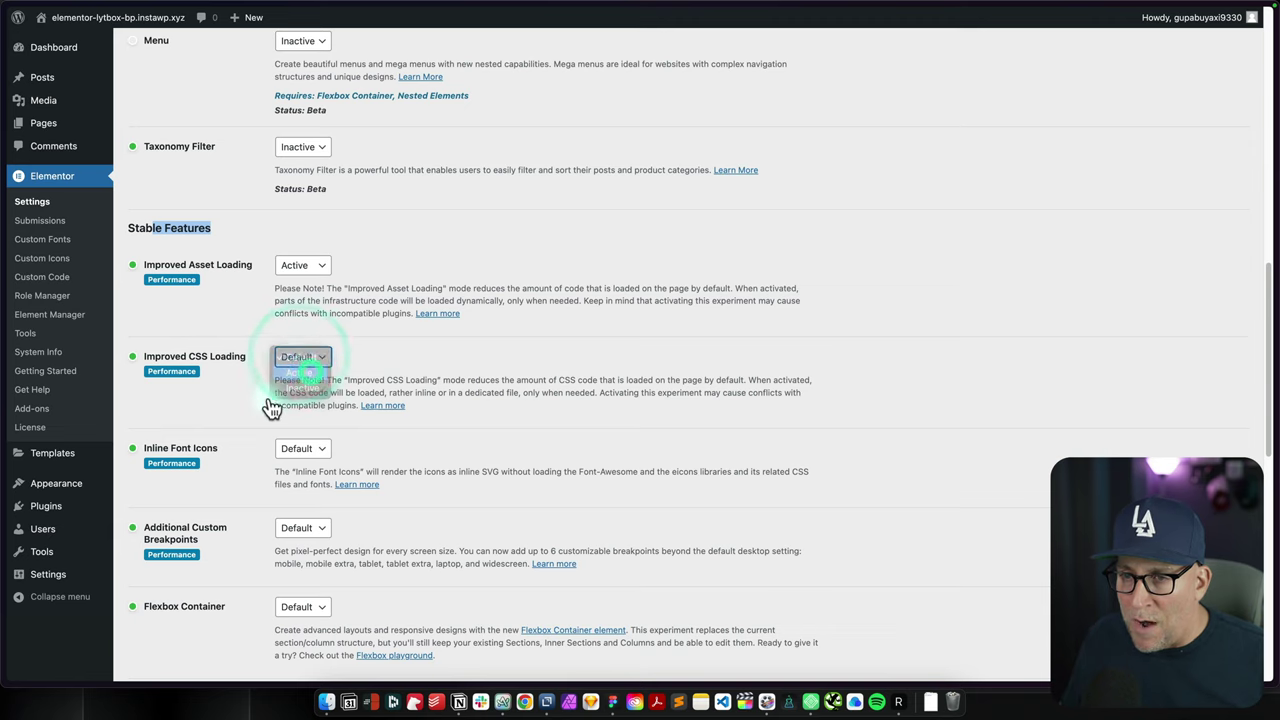
Step: Set the Inline Font Icons and Additional Custom Breakpoints features to Active
scroll(256, 395, "down", 2)
left_click(300, 397)
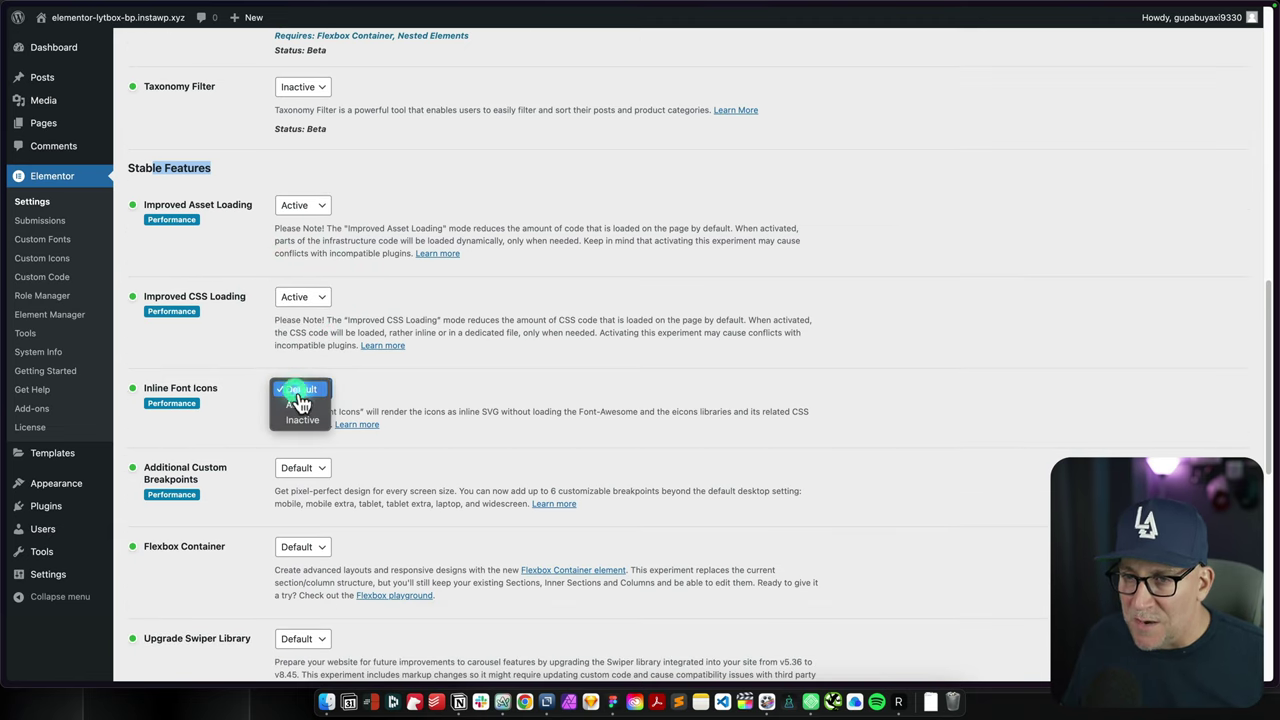
left_click(296, 414)
scroll(293, 470, "down", 1)
left_click(293, 470)
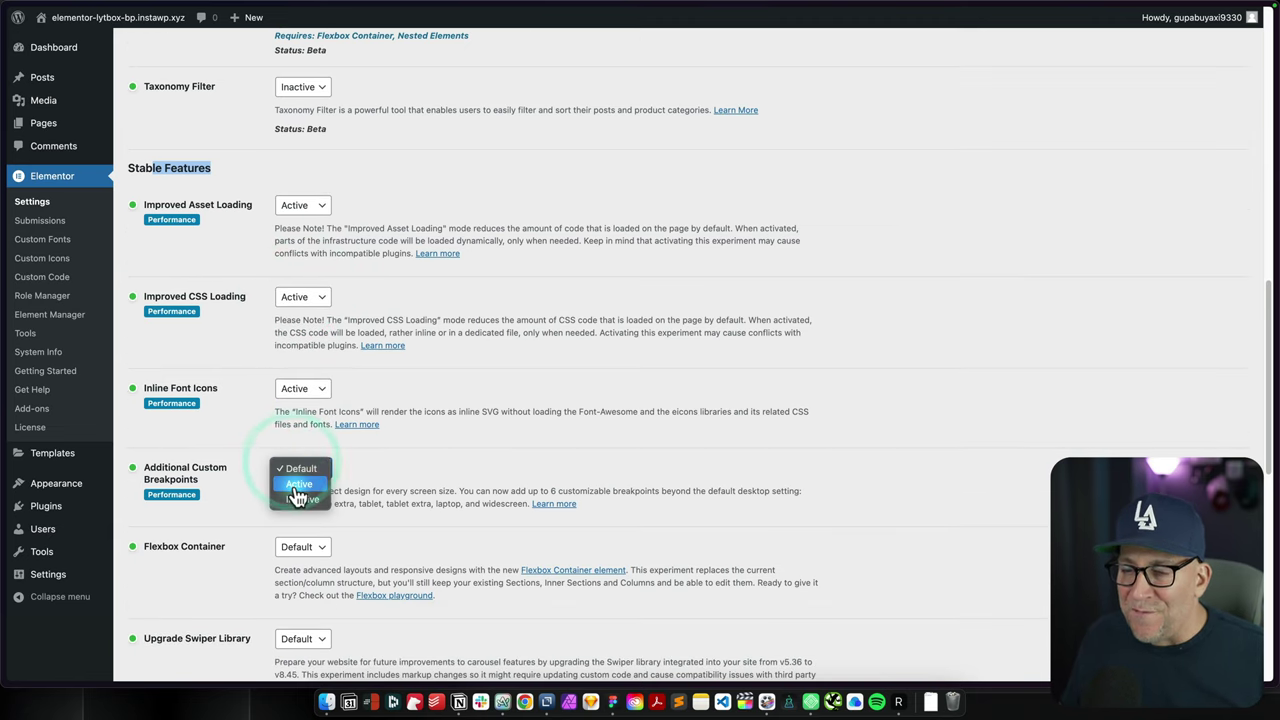
left_click(285, 485)
scroll(239, 488, "down", 1)
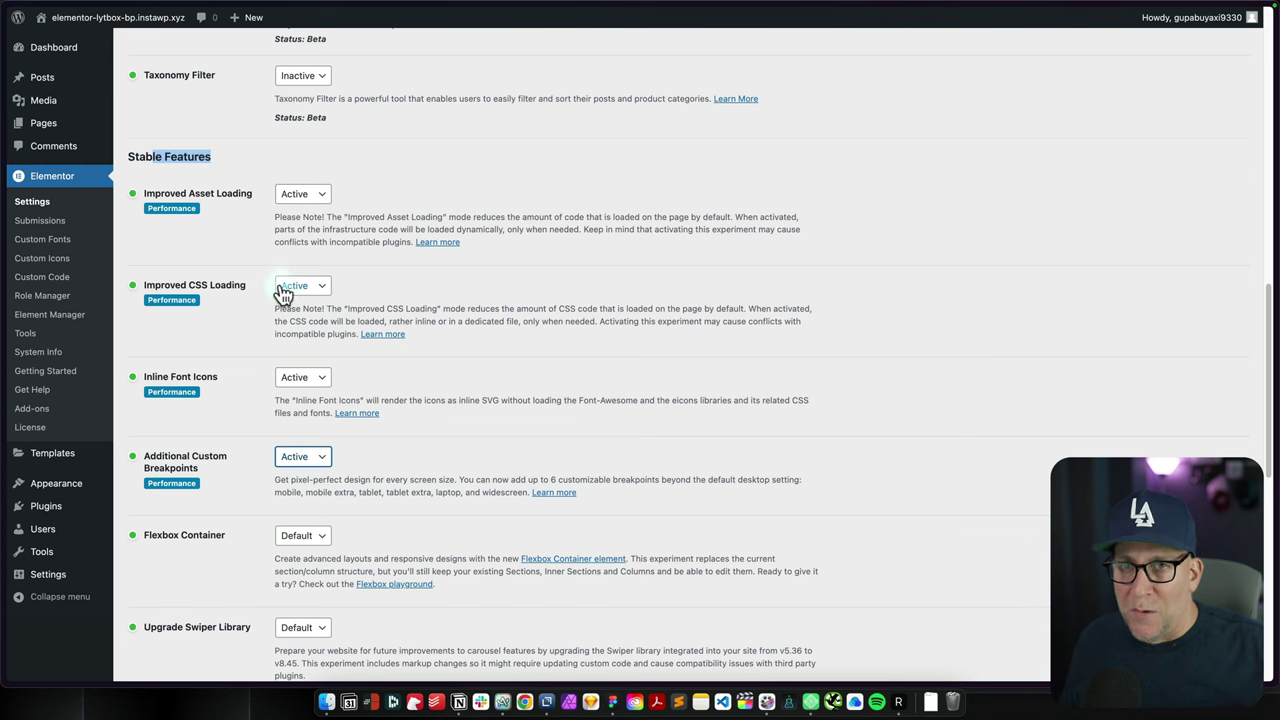
Step: Set the Flexbox Container and Upgrade Swiper Library features to Active
scroll(236, 385, "down", 3)
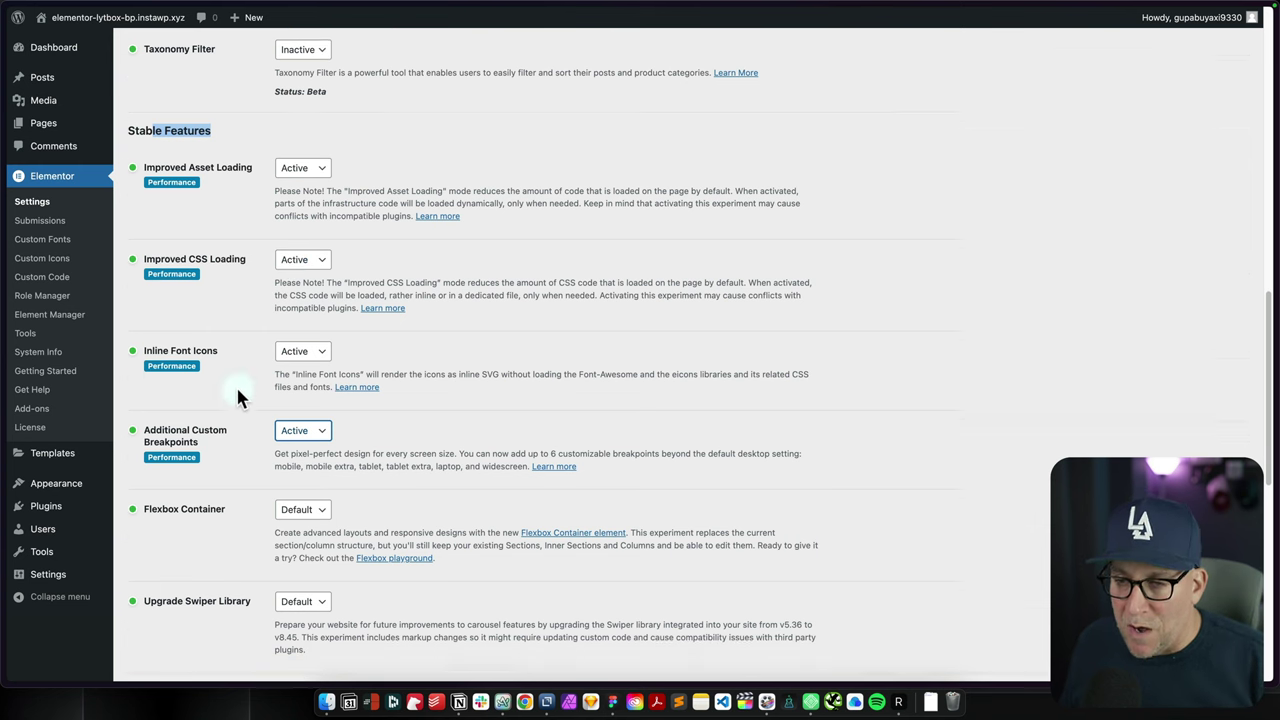
scroll(240, 395, "down", 1)
left_click(300, 355)
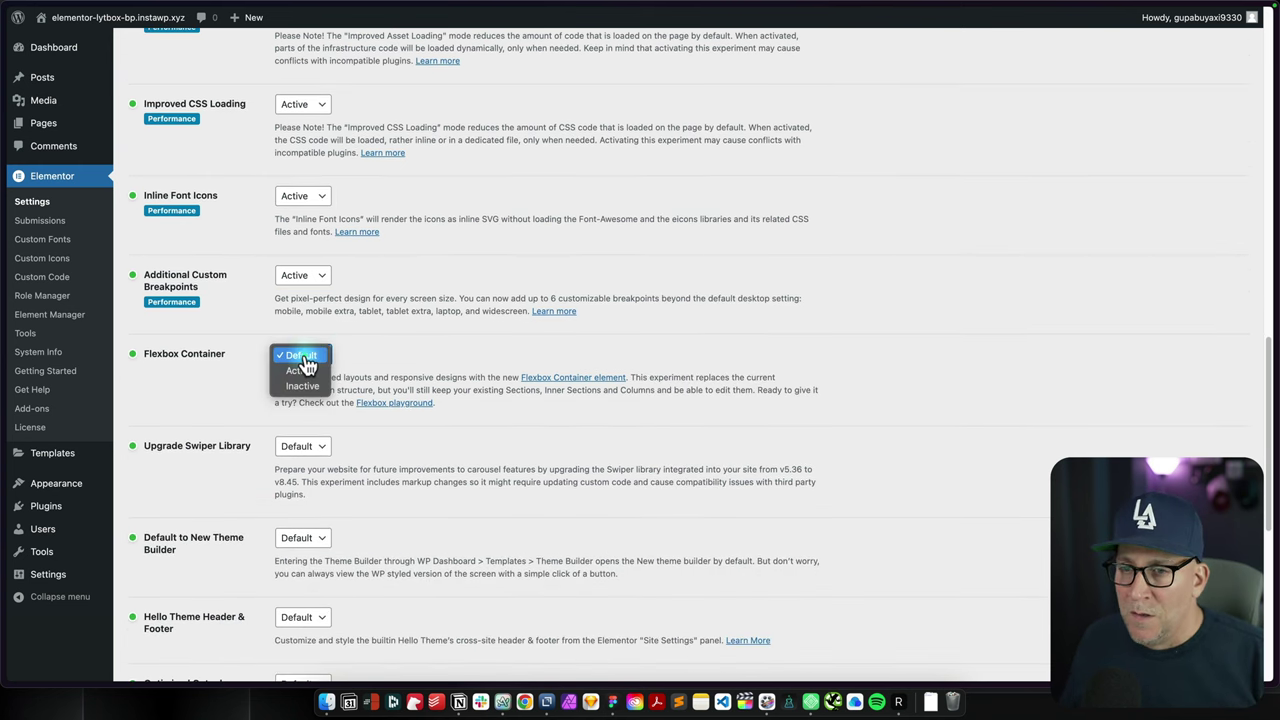
left_click(300, 371)
scroll(250, 405, "down", 2)
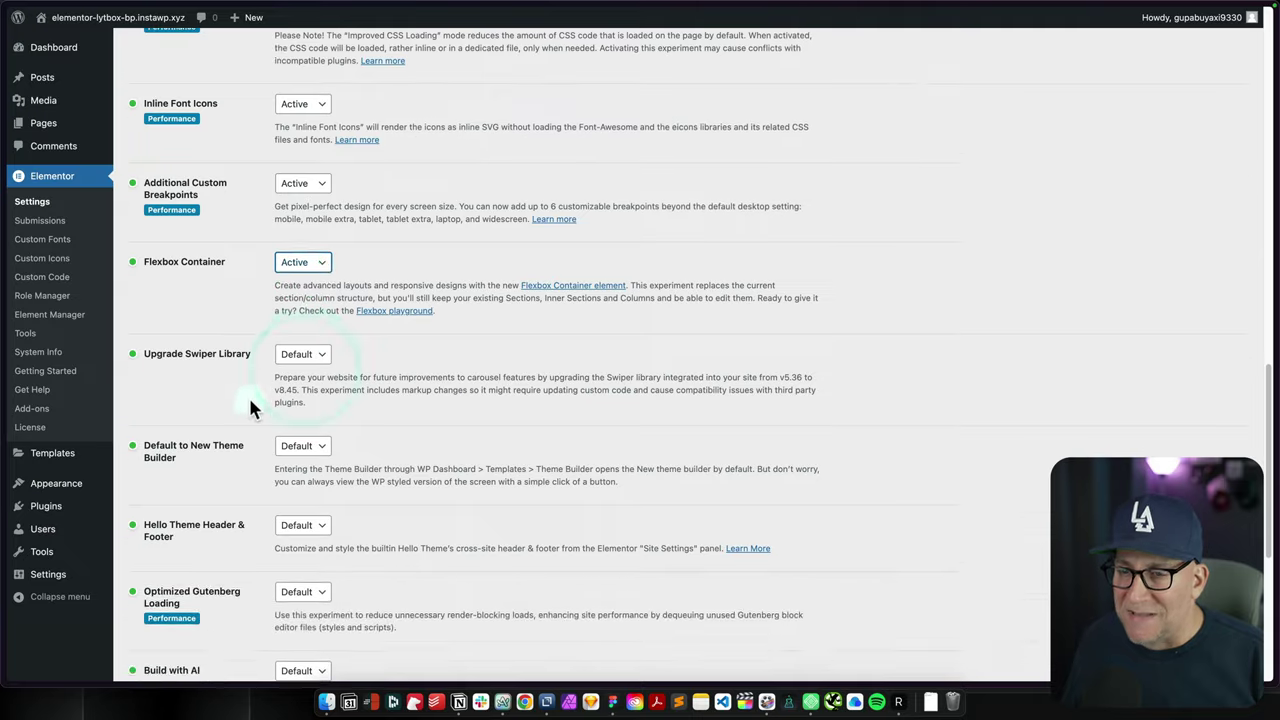
left_click(295, 345)
left_click(302, 360)
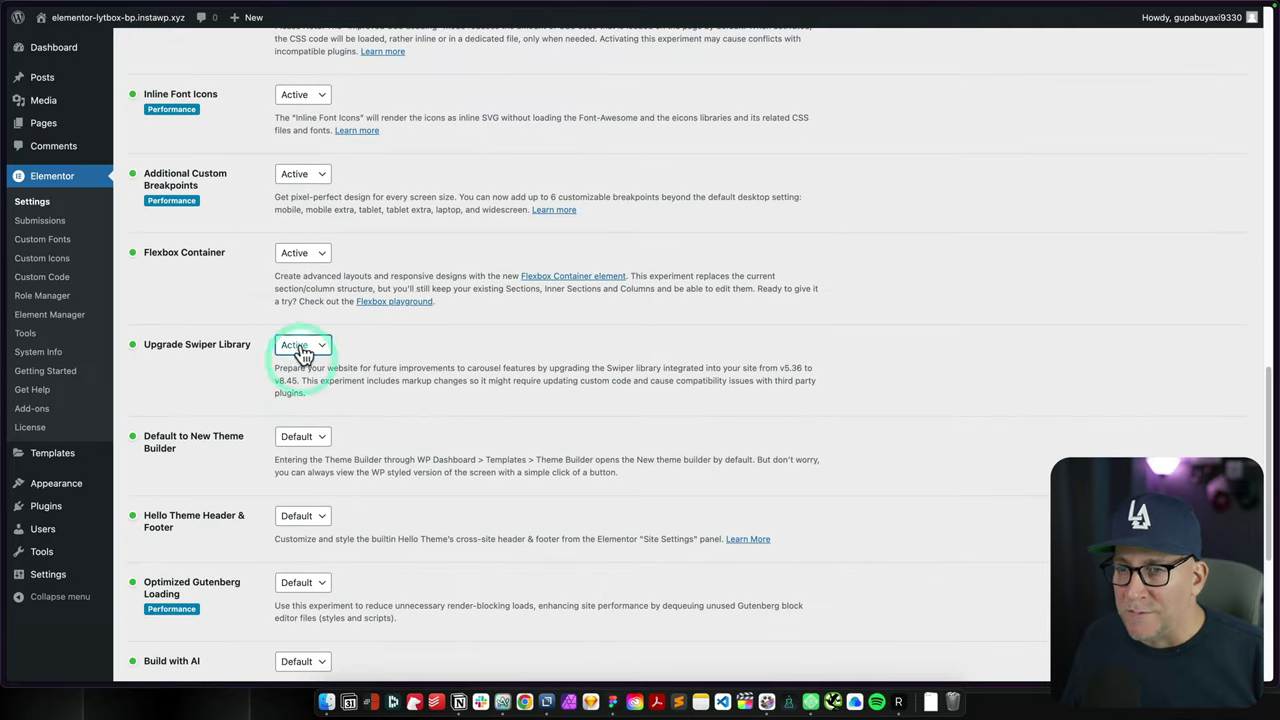
Step: Set the Default to New Theme Builder and Hello Theme Header & Footer features to Inactive
scroll(240, 410, "down", 1)
left_click(298, 373)
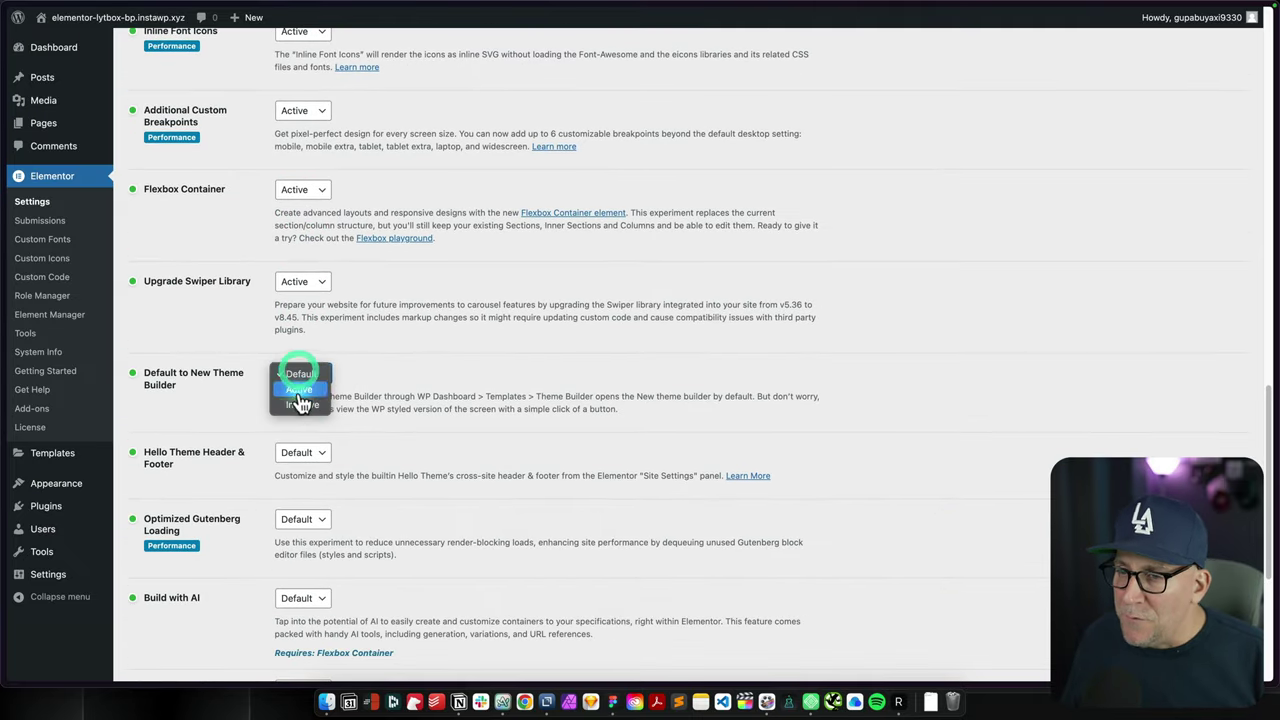
left_click(298, 400)
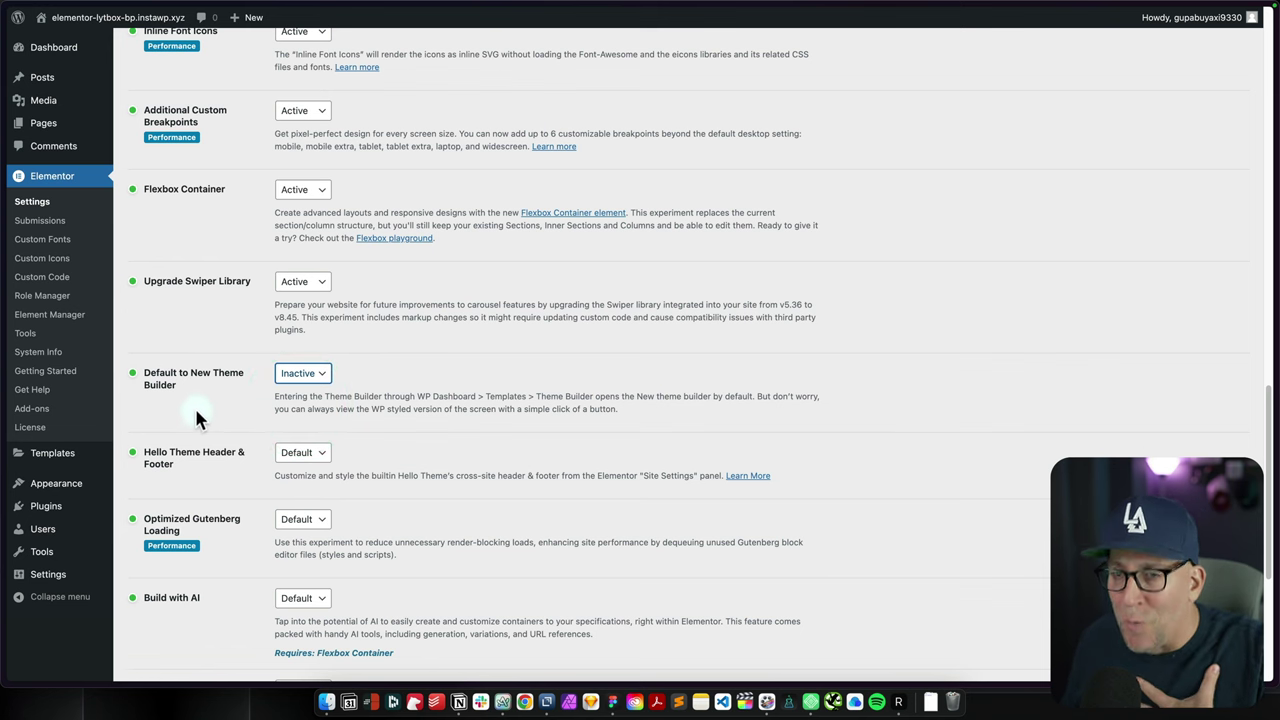
scroll(202, 418, "down", 1)
scroll(205, 418, "down", 1)
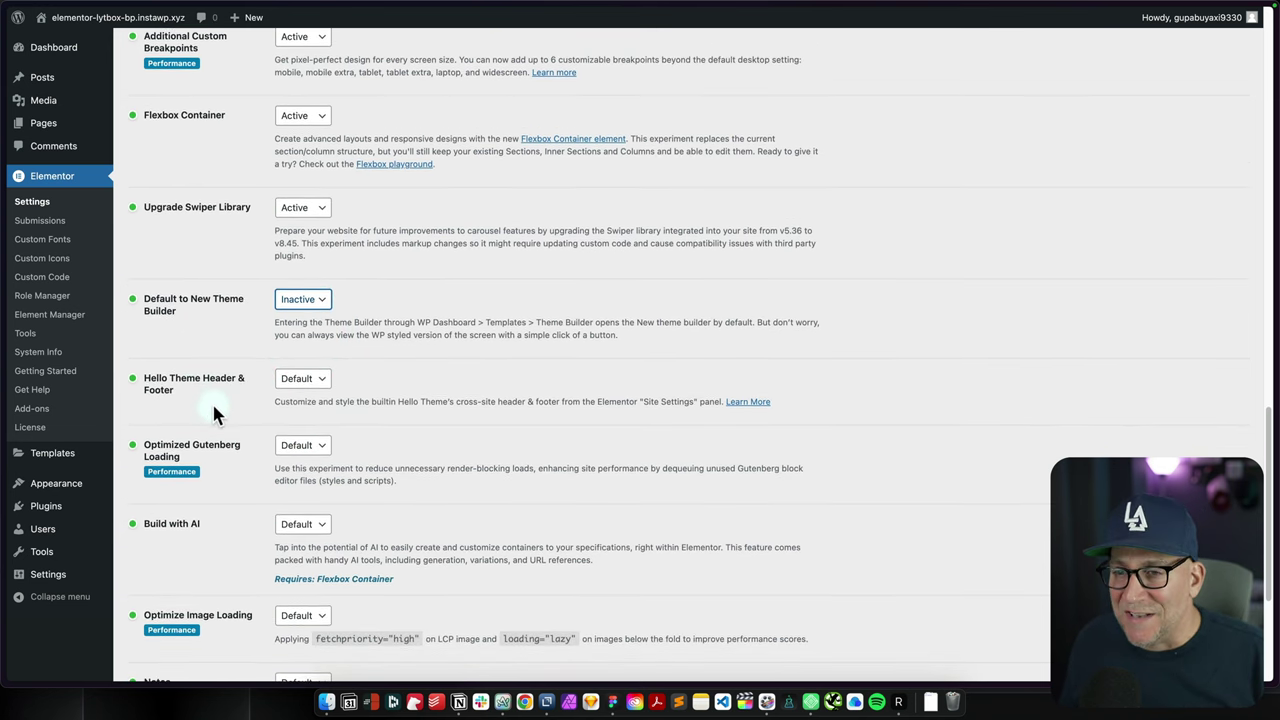
left_click(296, 378)
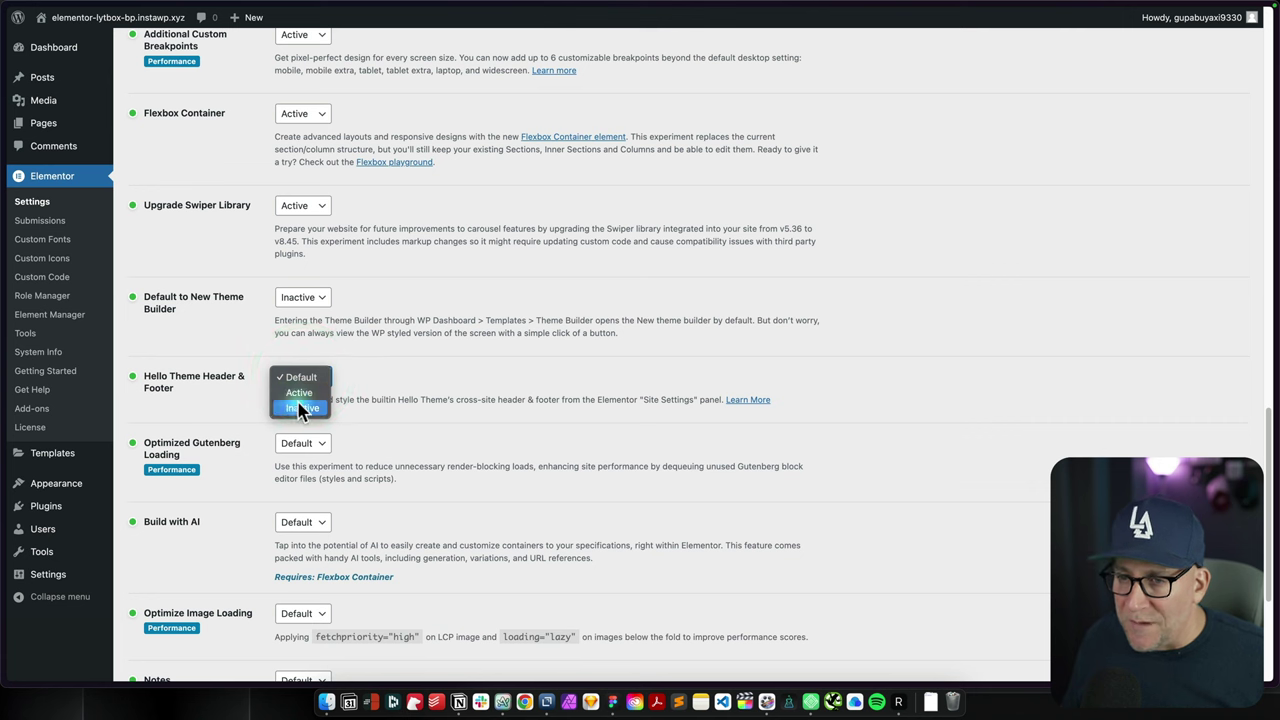
left_click(297, 410)
Step: Set Optimized Gutenberg Loading to Active and Build with AI to Inactive
scroll(280, 420, "down", 1)
left_click(298, 393)
left_click(299, 407)
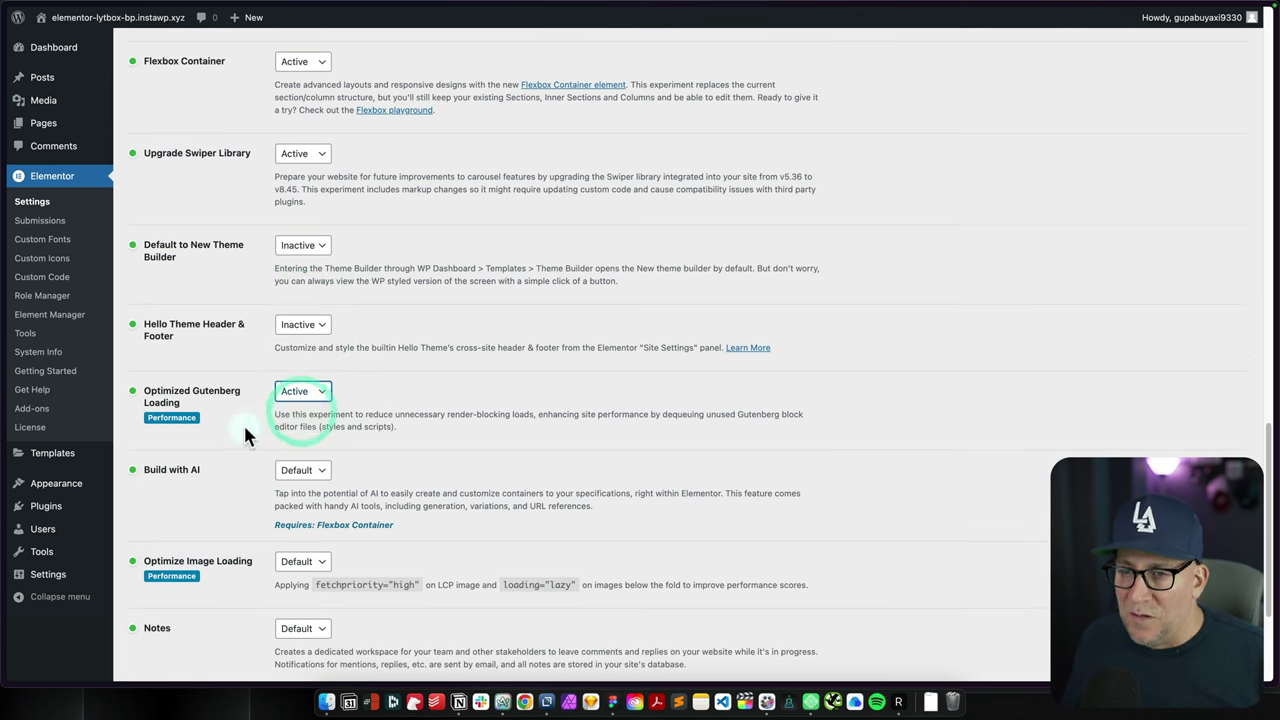
scroll(247, 420, "down", 2)
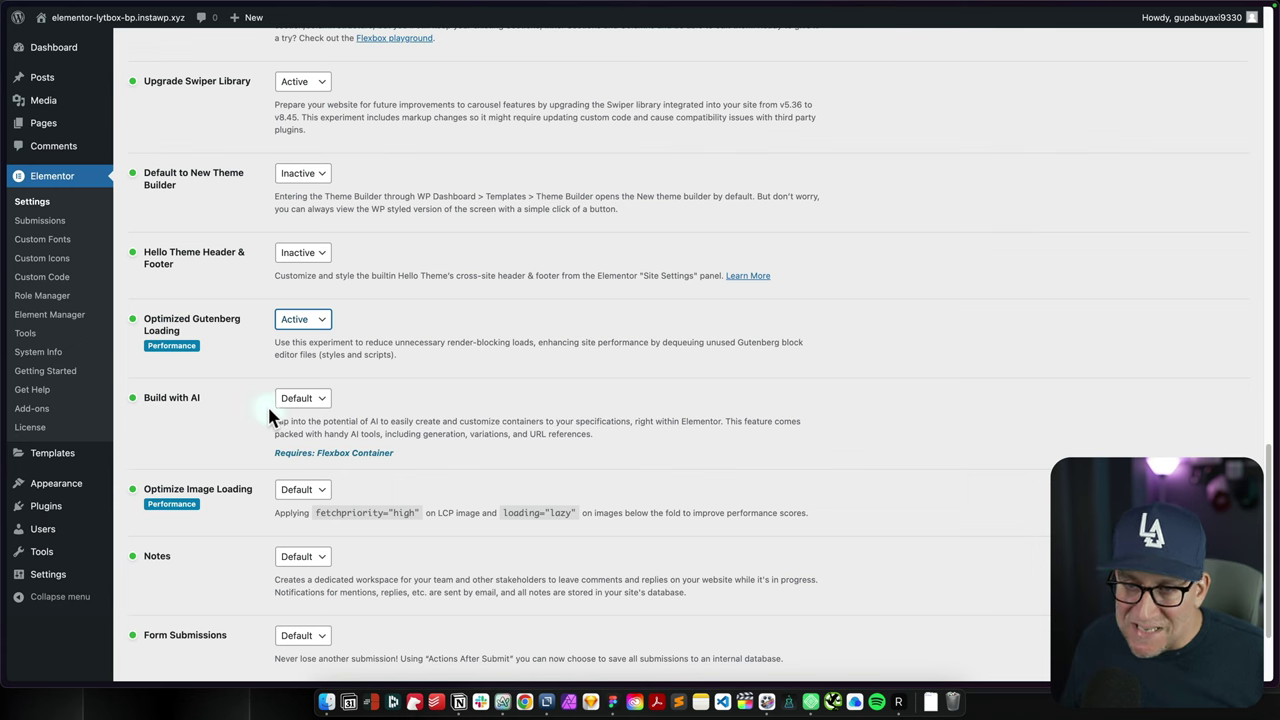
left_click(298, 400)
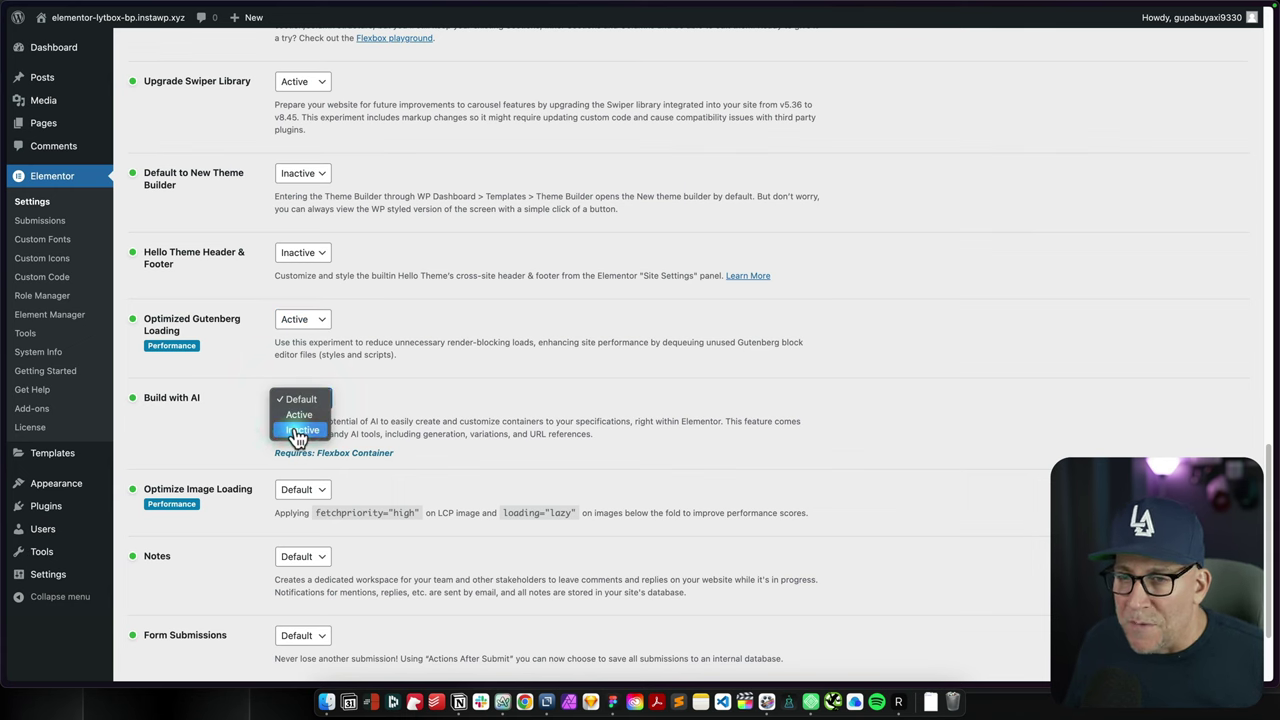
left_click(293, 432)
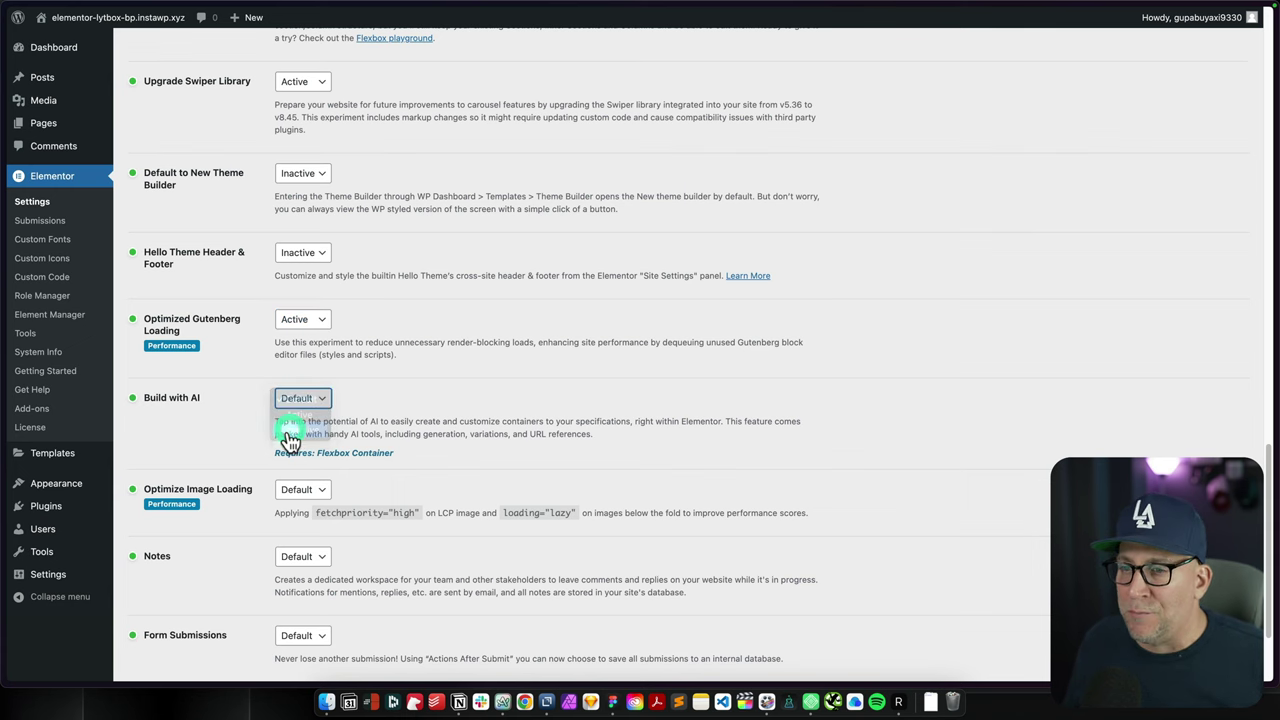
Step: Set Optimize Image Loading to Active and the Notes feature to Inactive
scroll(250, 429, "down", 2)
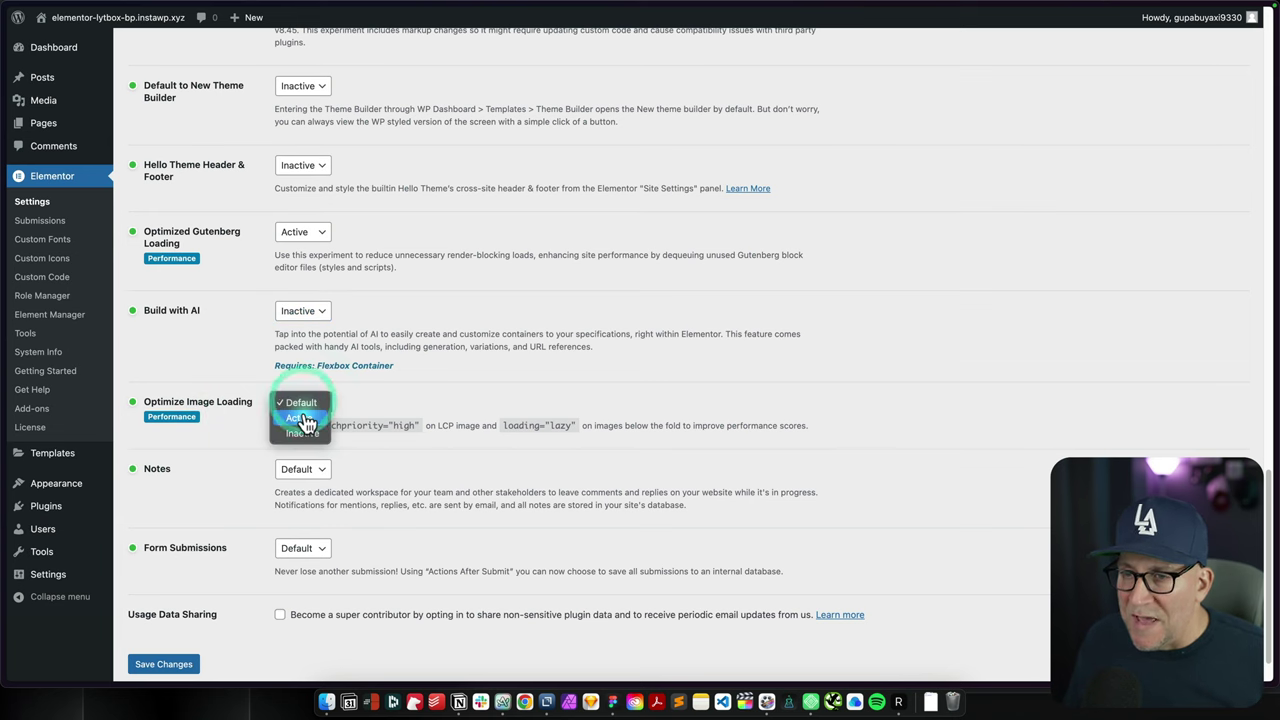
left_click(300, 417)
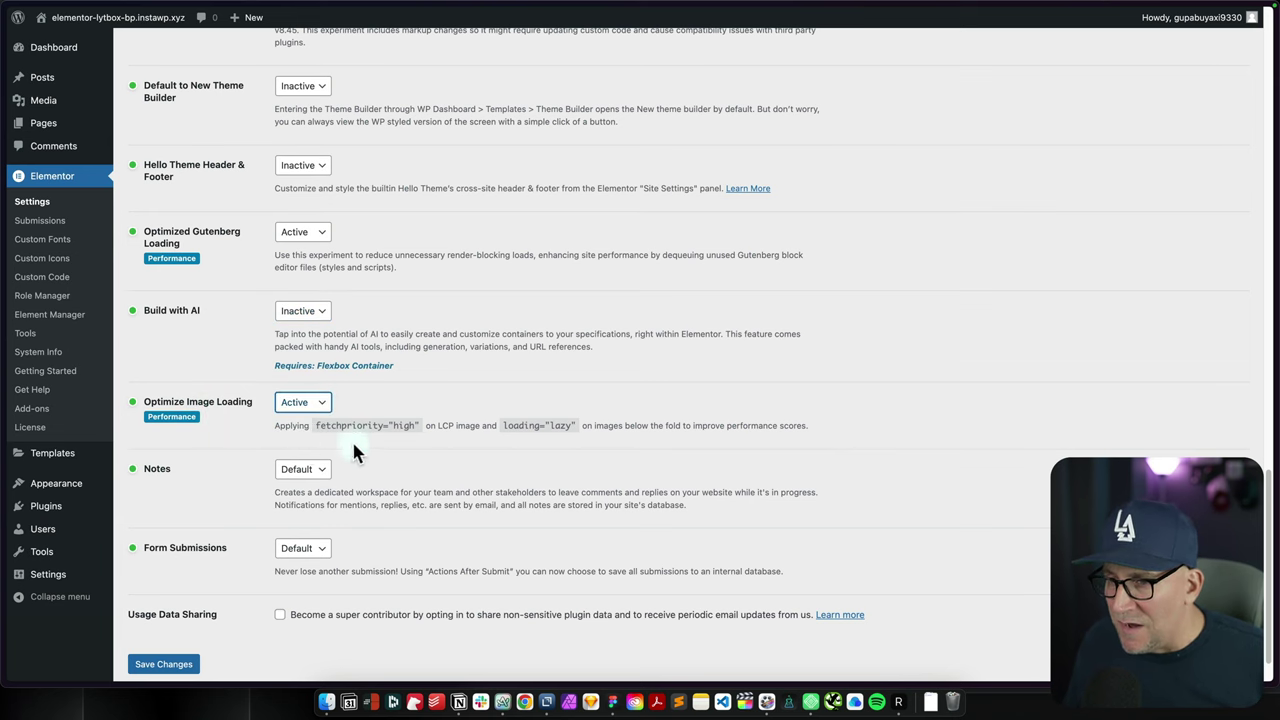
scroll(262, 428, "down", 1)
left_click(292, 420)
left_click(300, 447)
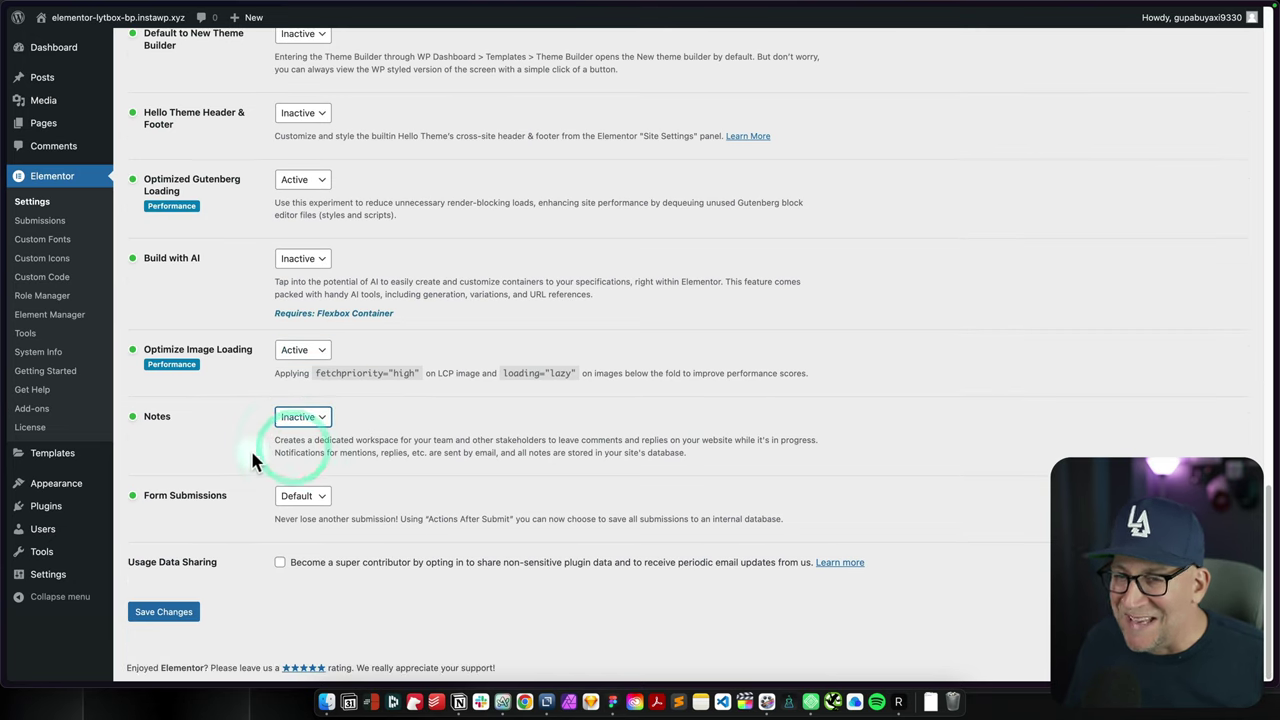
Step: Set Form Submissions to Active and save the Elementor feature settings
left_click(290, 497)
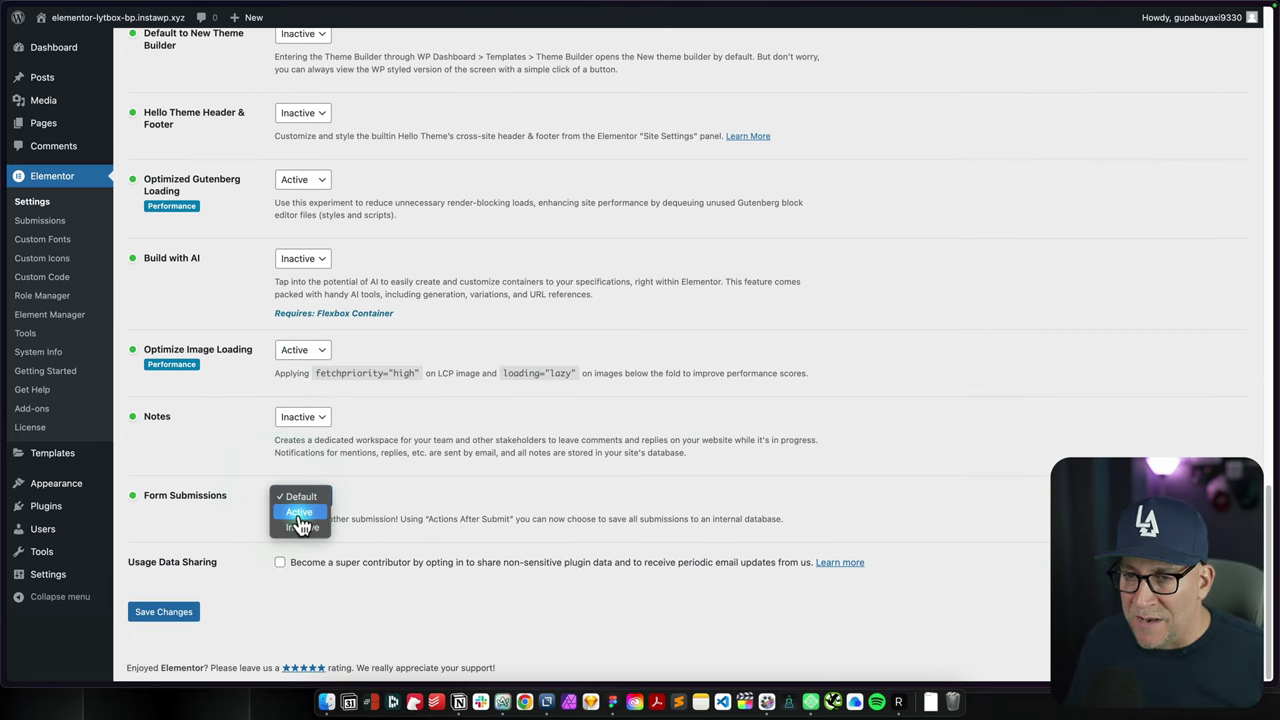
left_click(298, 518)
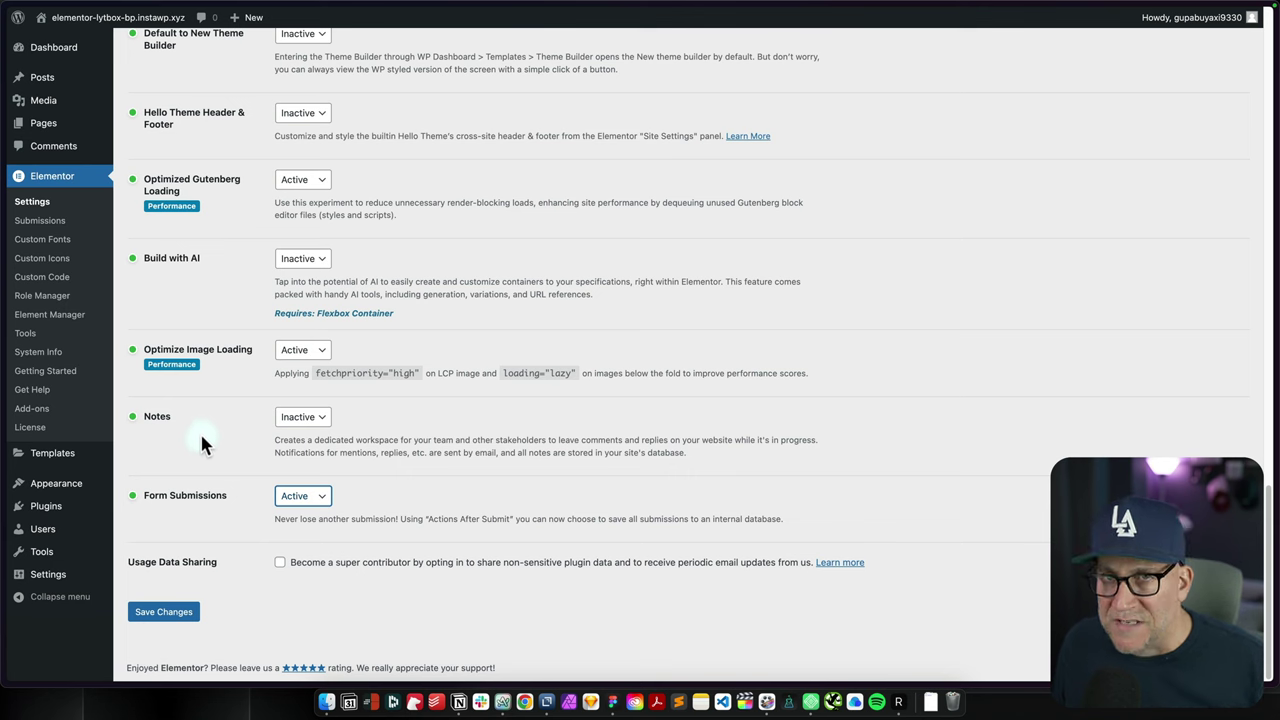
left_click_drag(190, 411, 148, 428)
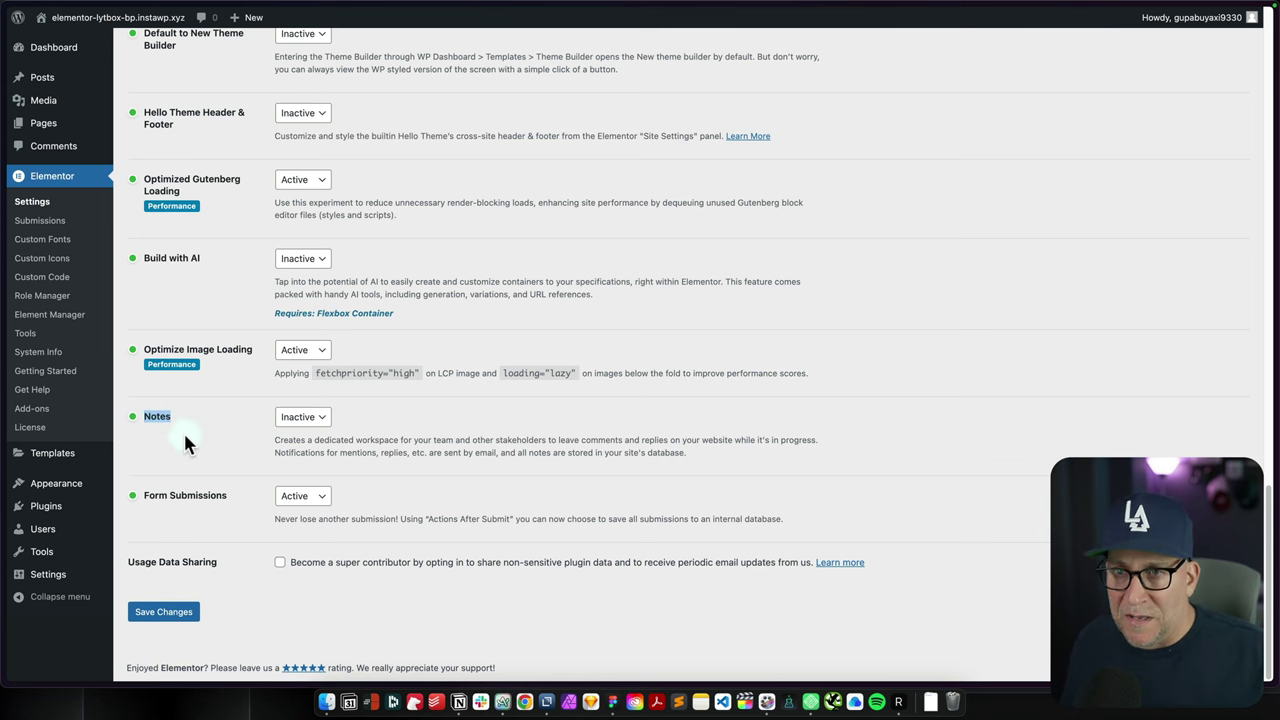
scroll(185, 451, "up", 5)
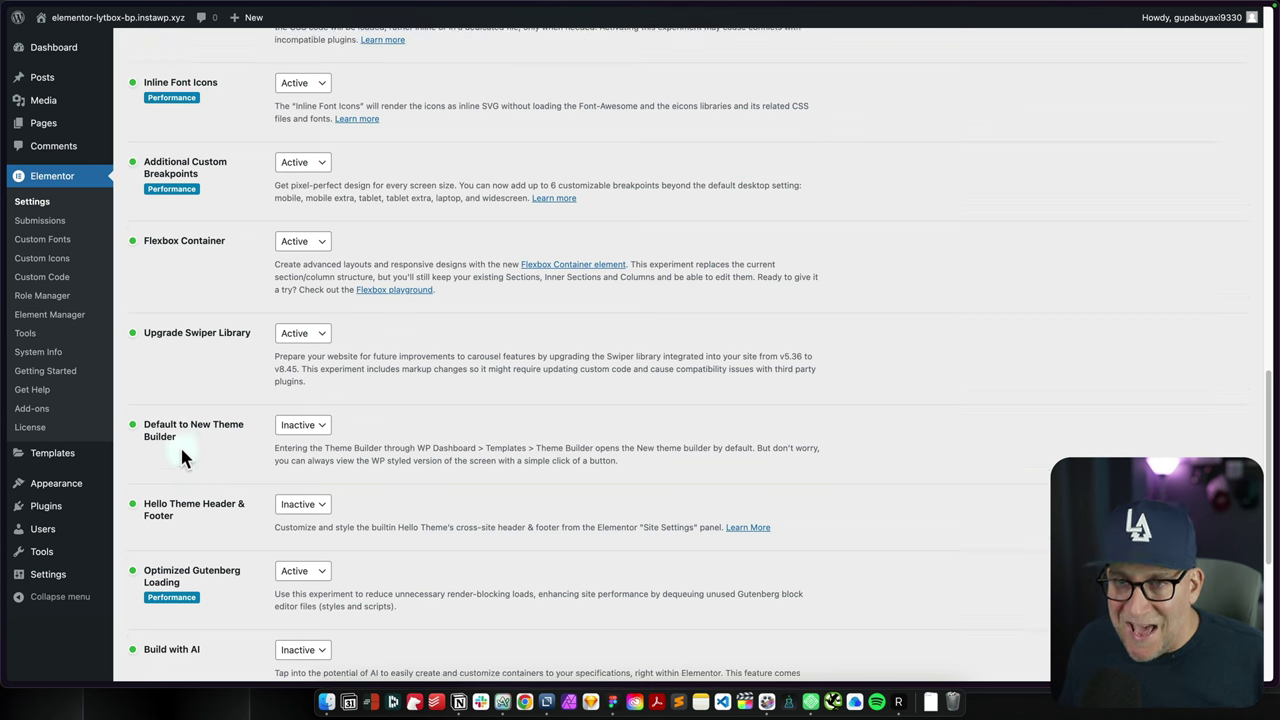
scroll(190, 445, "down", 3)
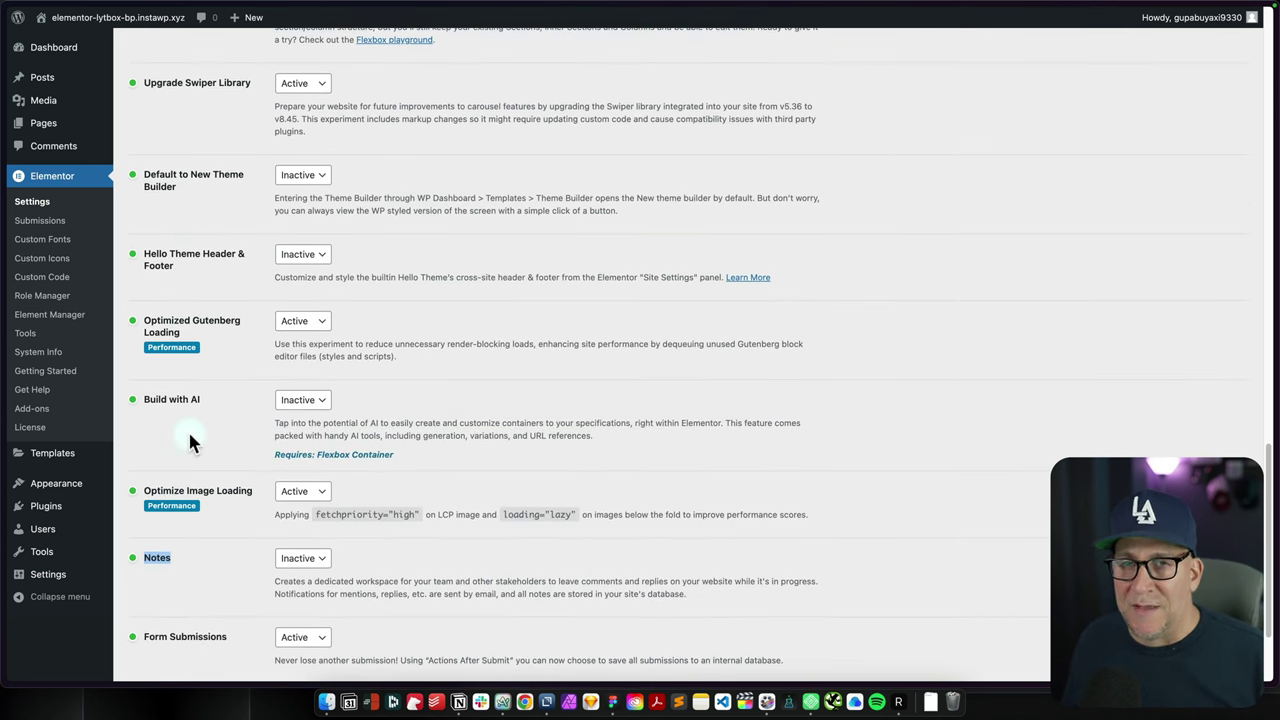
scroll(187, 433, "down", 2)
left_click(176, 612)
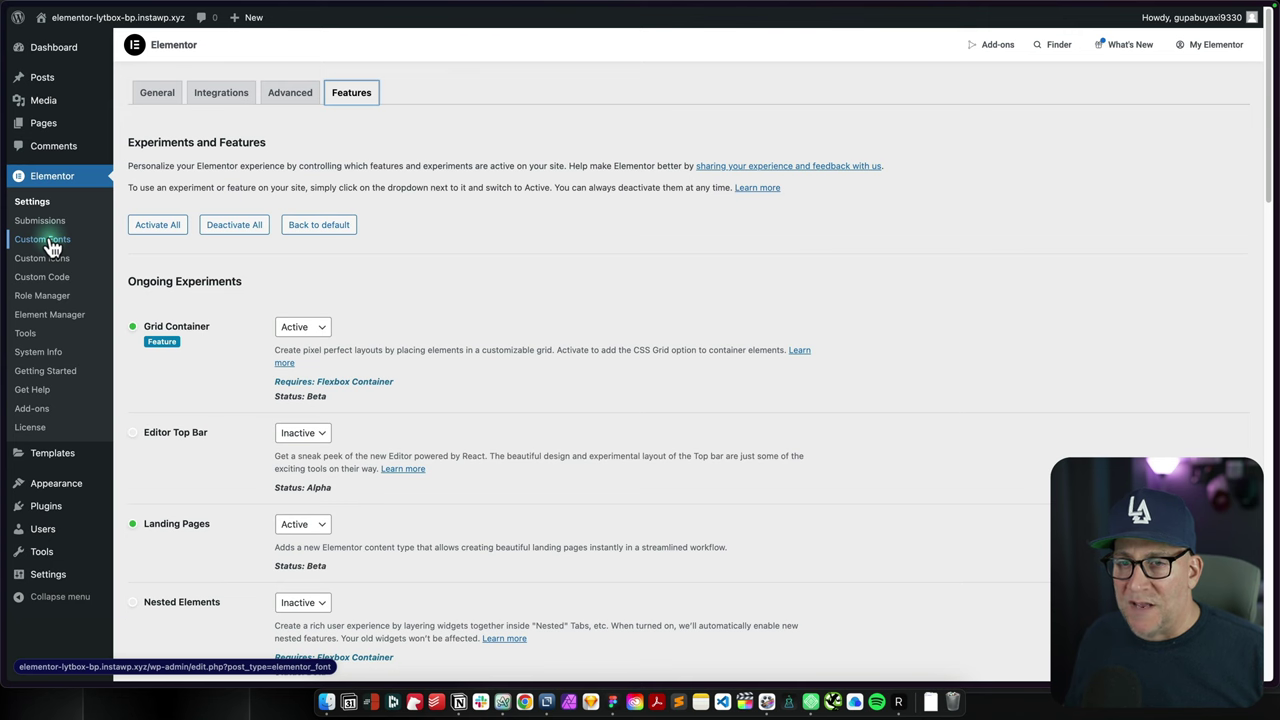
Step: Create an empty Elementor custom code entry titled "Header Snippets" with location <head> and publish it for the entire site
left_click(40, 278)
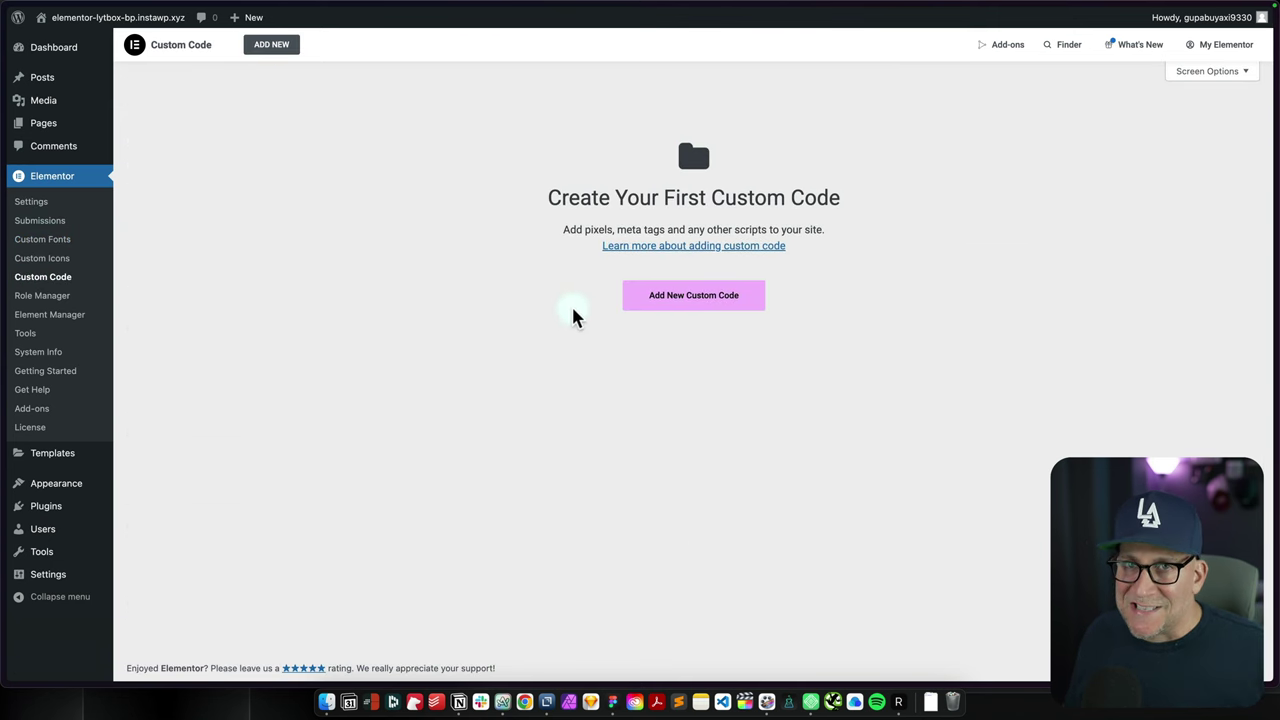
left_click(675, 304)
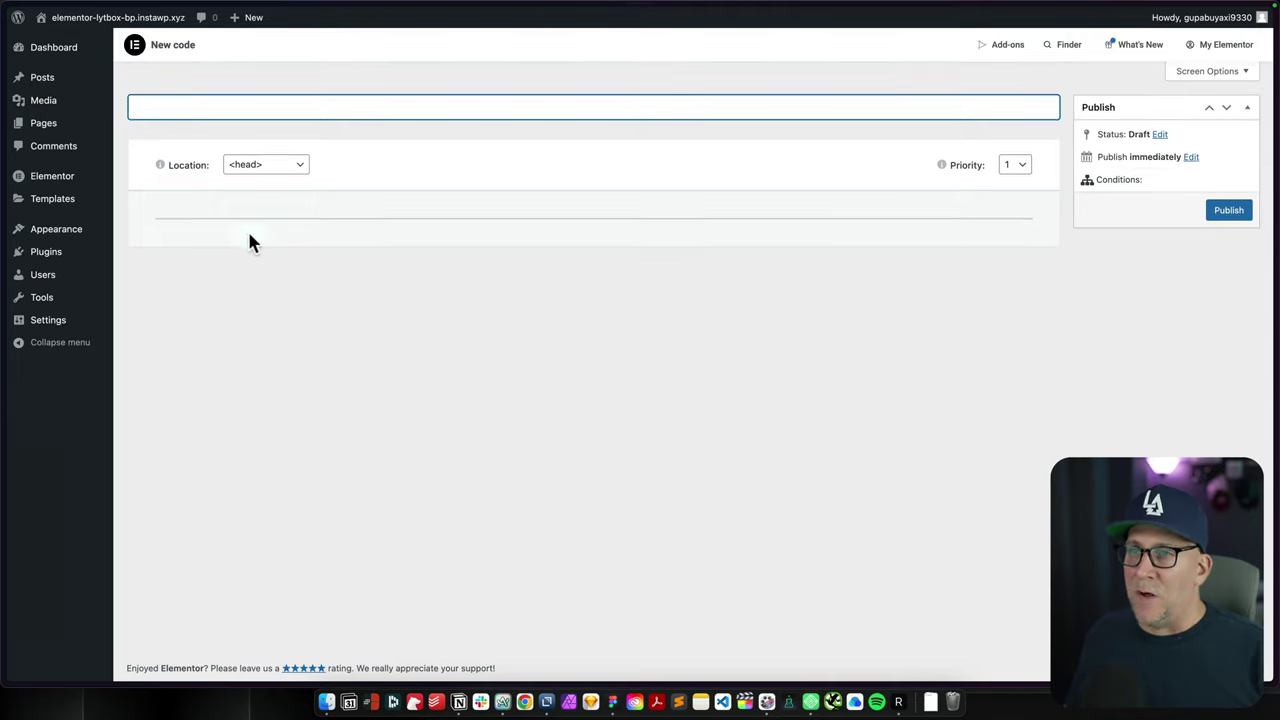
type("Header Snippets")
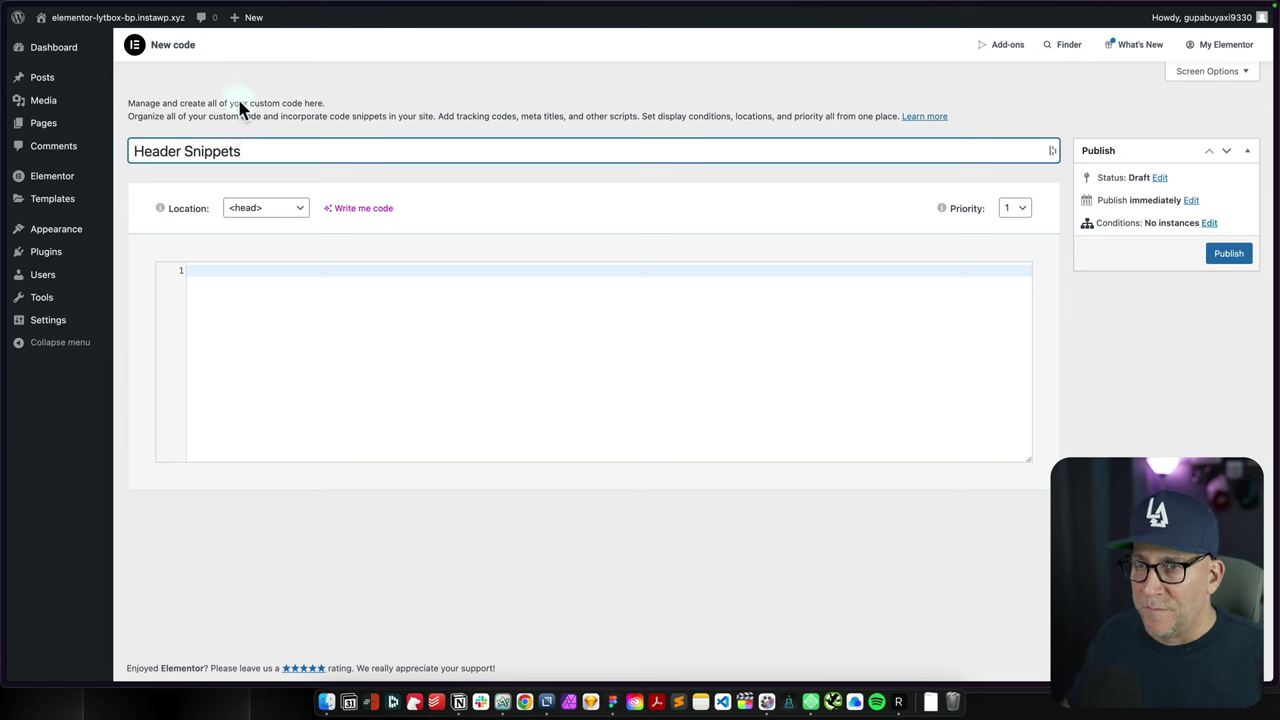
left_click(281, 215)
left_click(494, 171)
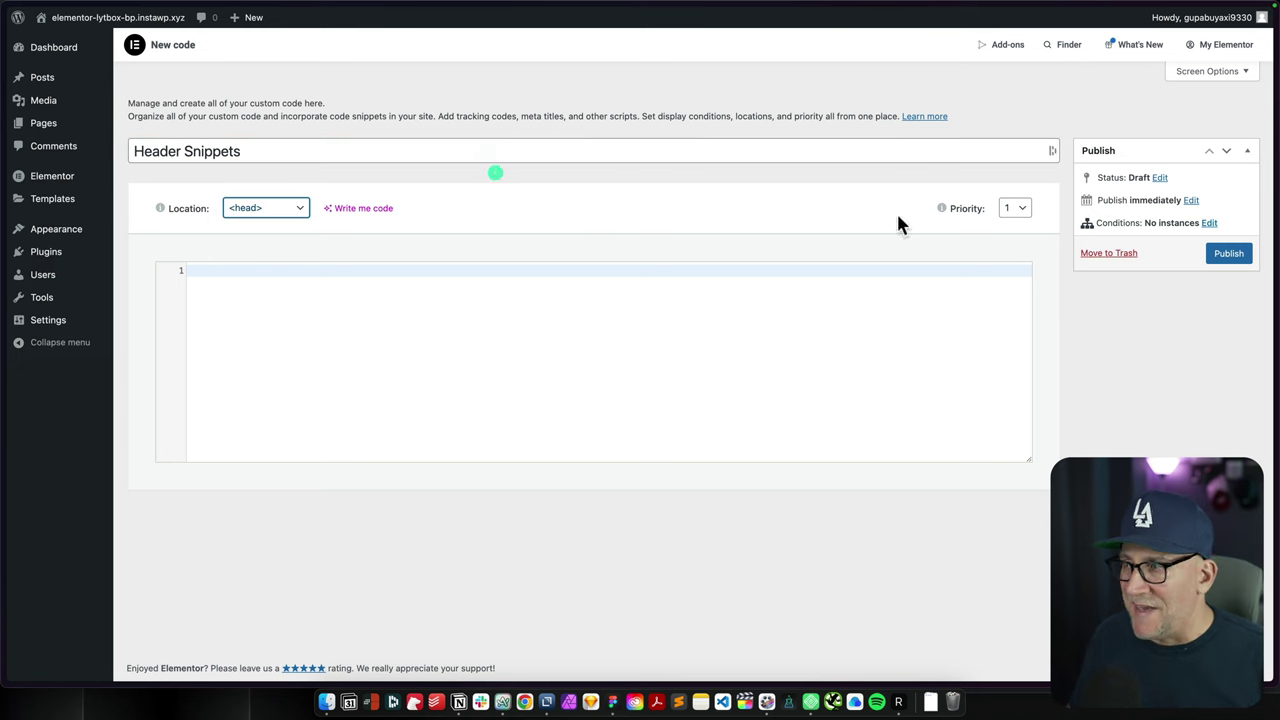
left_click(1232, 256)
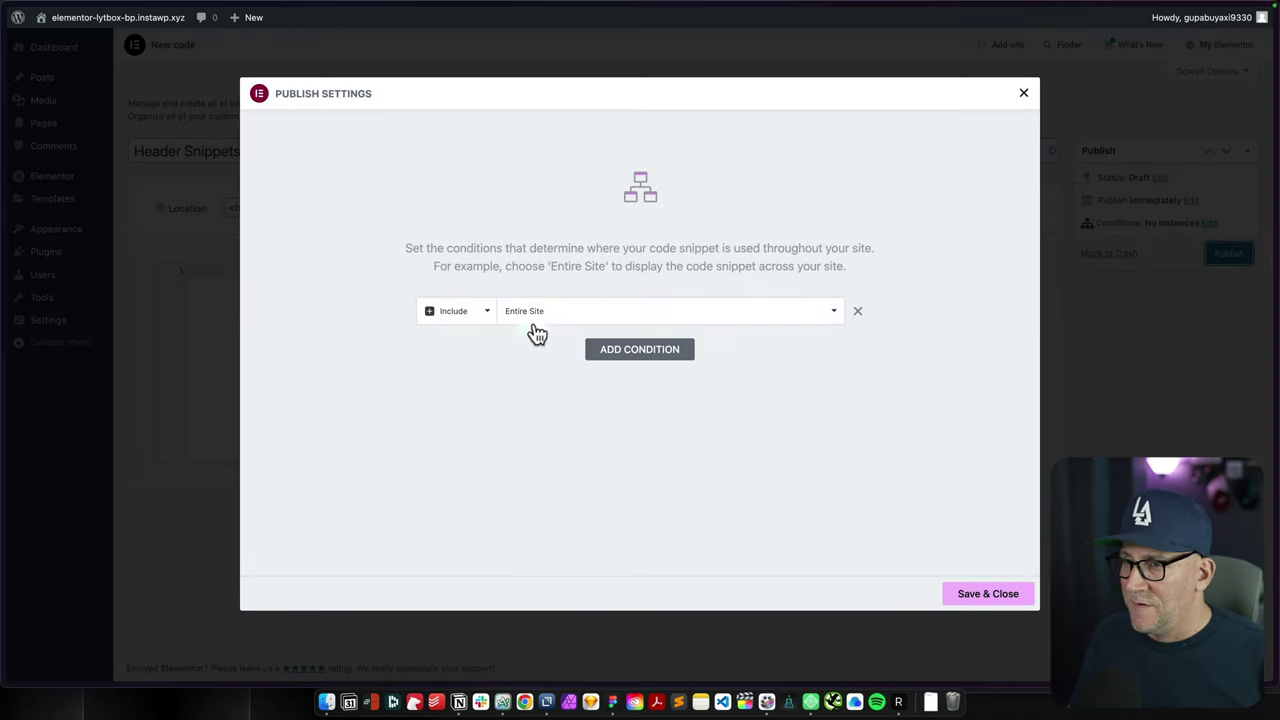
left_click(966, 594)
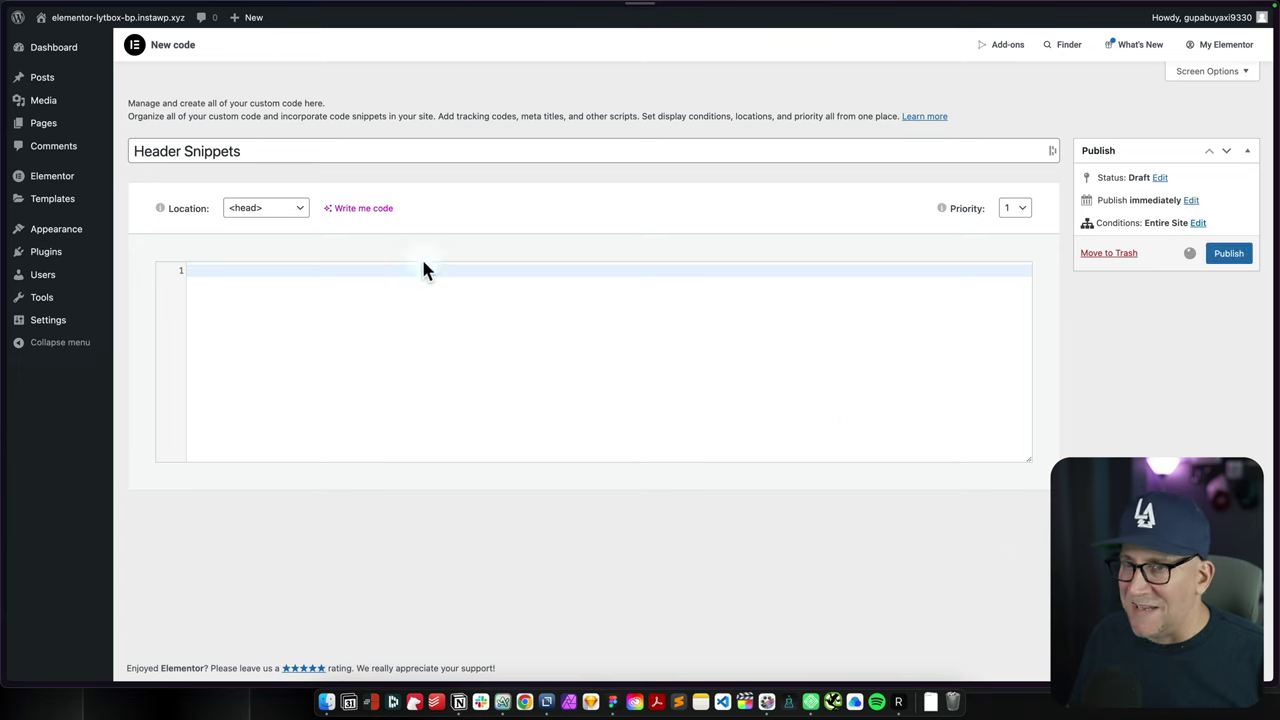
Step: Open the Elementor Element Manager and look through the list of available widgets
mouse_move(100, 176)
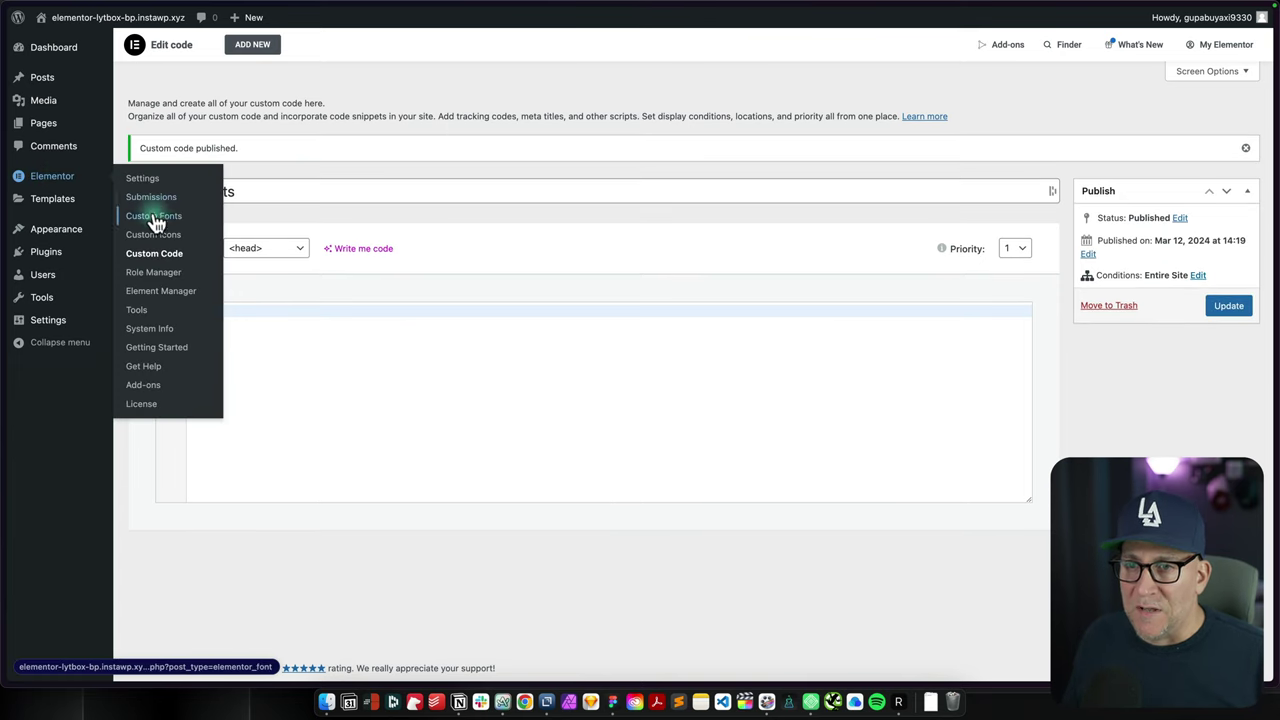
left_click(153, 292)
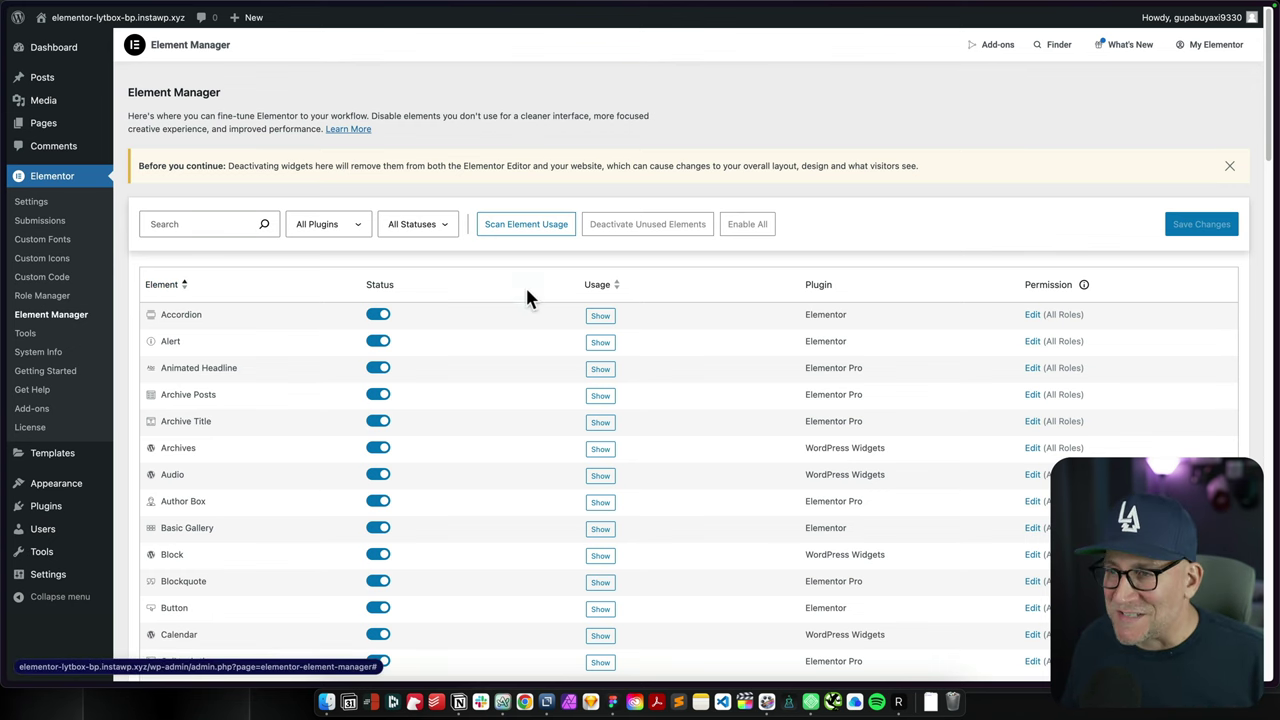
scroll(169, 404, "down", 5)
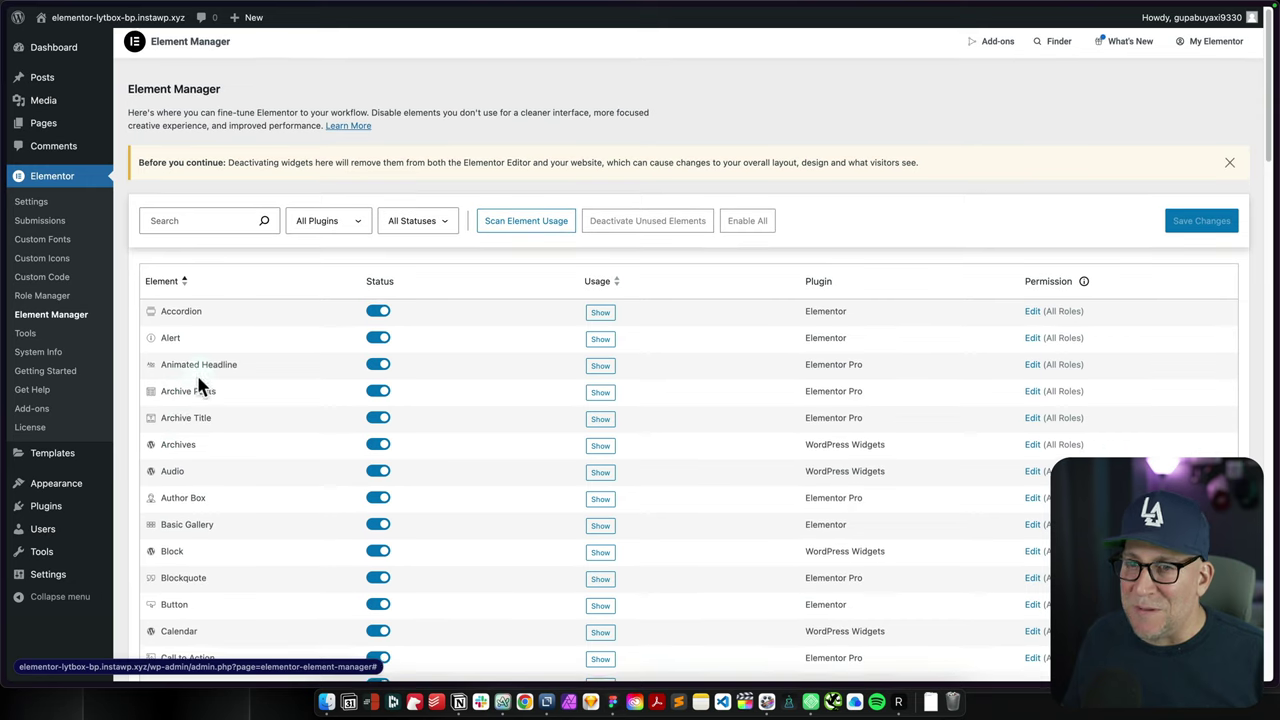
scroll(245, 465, "down", 15)
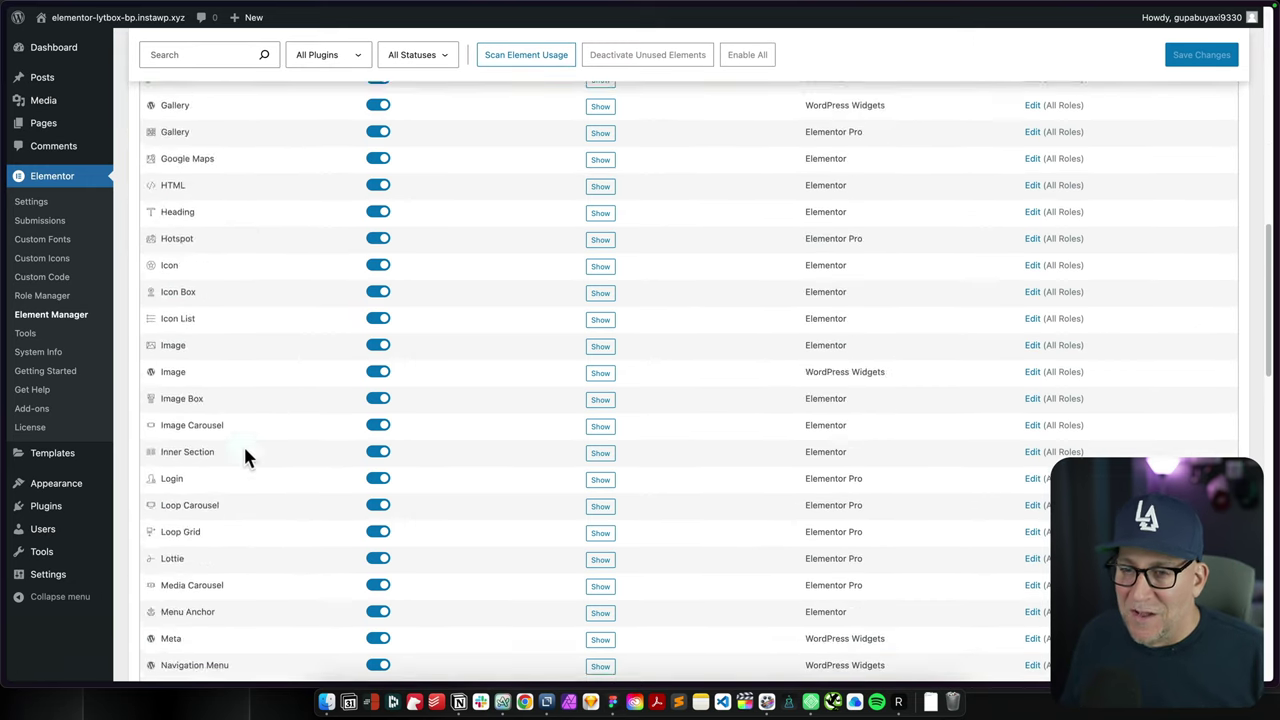
scroll(239, 494, "down", 1)
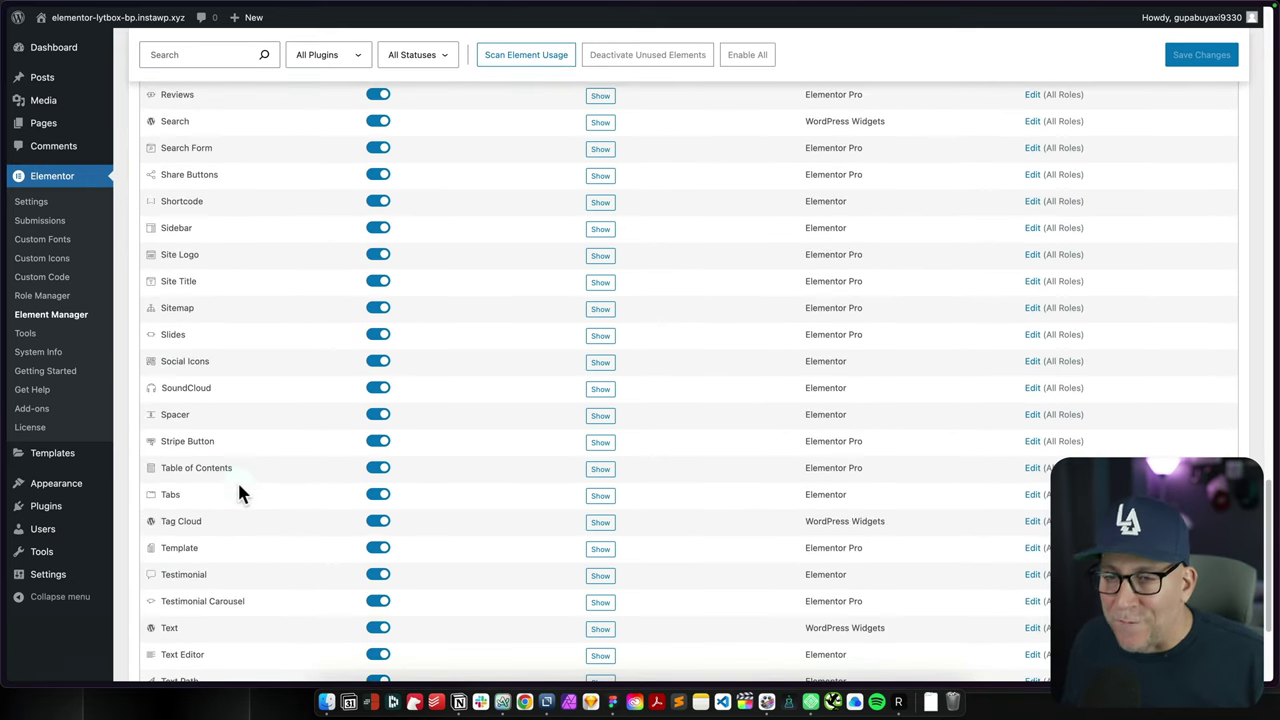
Step: Scan the rest of the Element Manager's widget list for elements not needed in the blueprint, such as SoundCloud
scroll(237, 487, "down", 1)
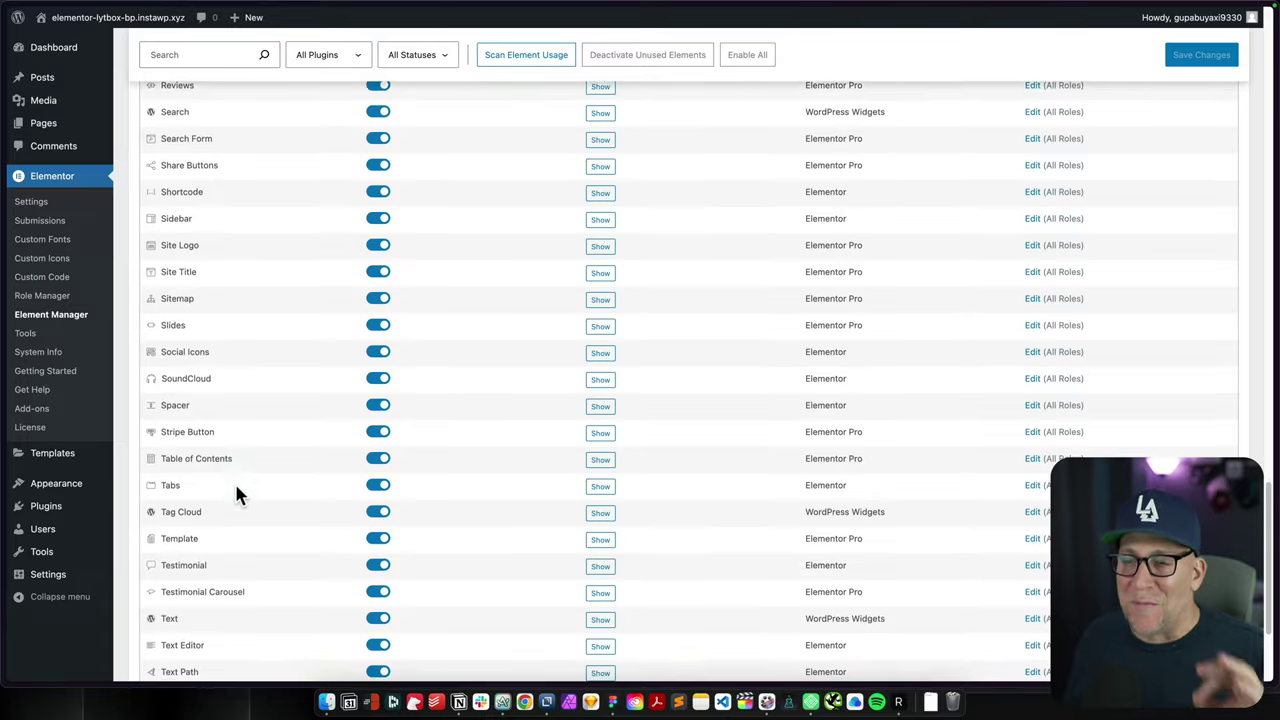
scroll(236, 490, "down", 1)
left_click_drag(216, 336, 161, 336)
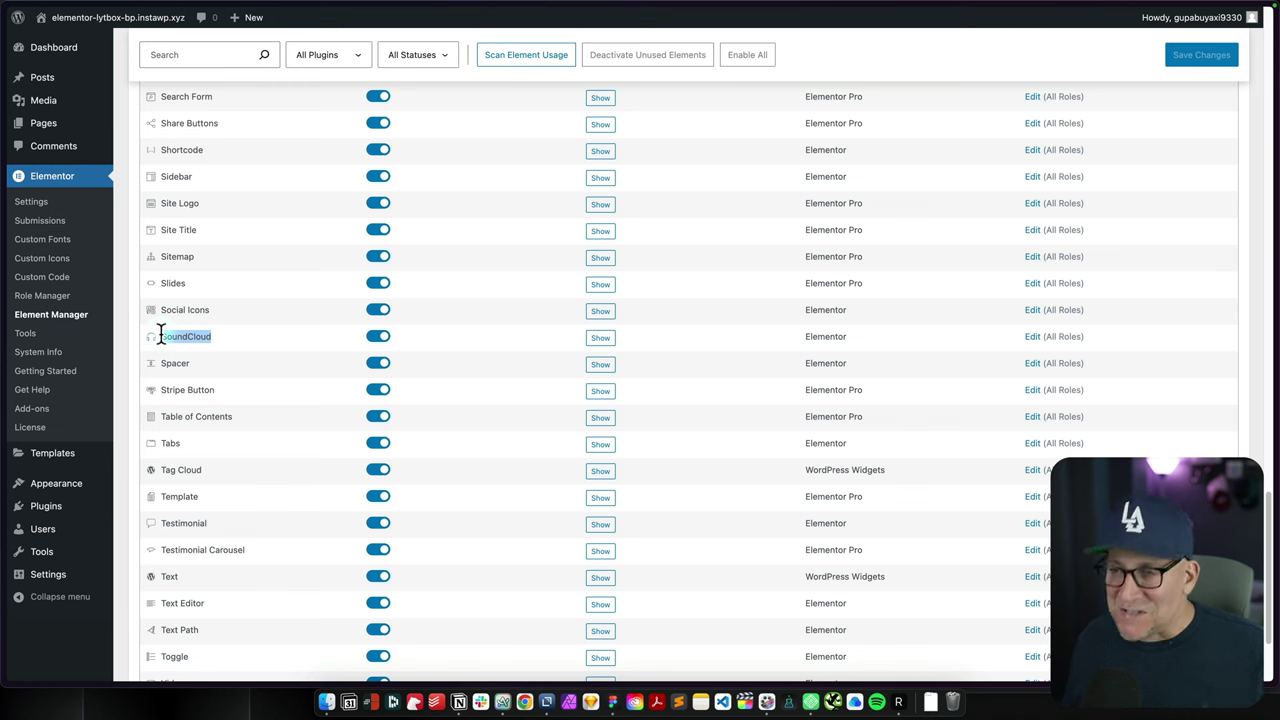
scroll(210, 385, "down", 3)
scroll(234, 421, "up", 15)
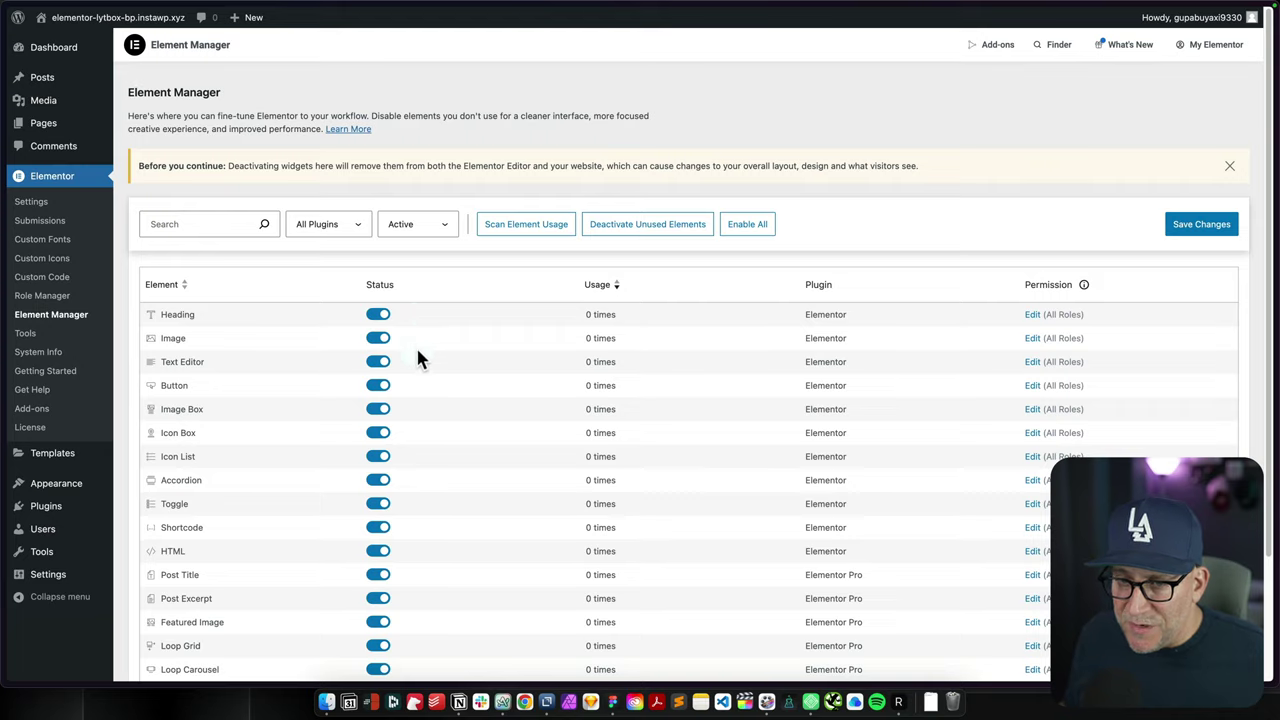
Step: List elements of all statuses and review which widgets are active or deactivated, including Share Buttons
scroll(418, 358, "down", 3)
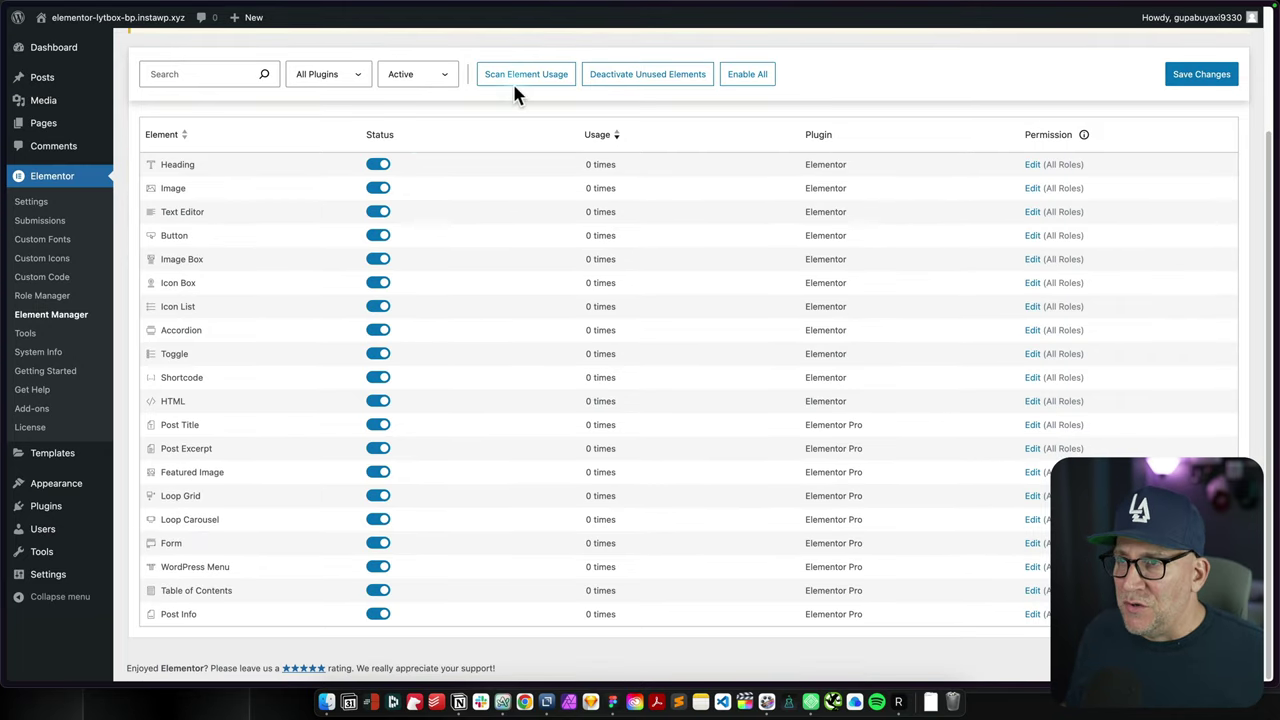
left_click(428, 82)
left_click(414, 54)
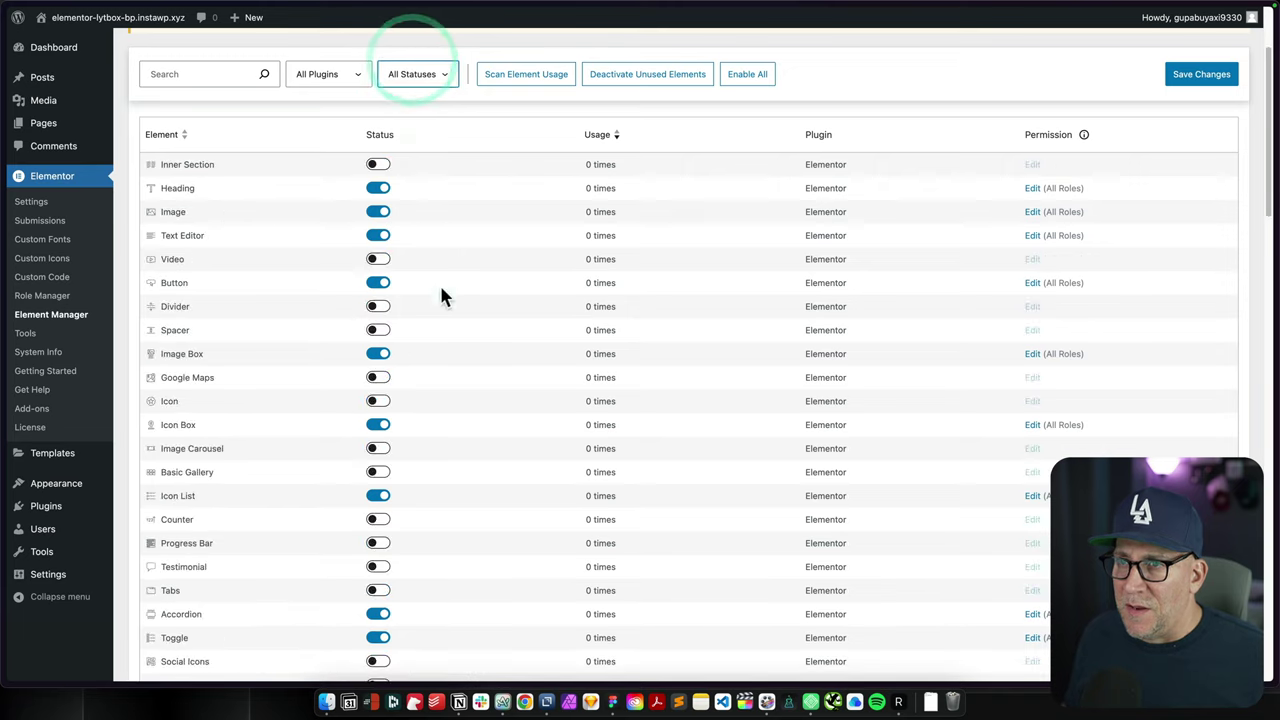
scroll(408, 308, "down", 4)
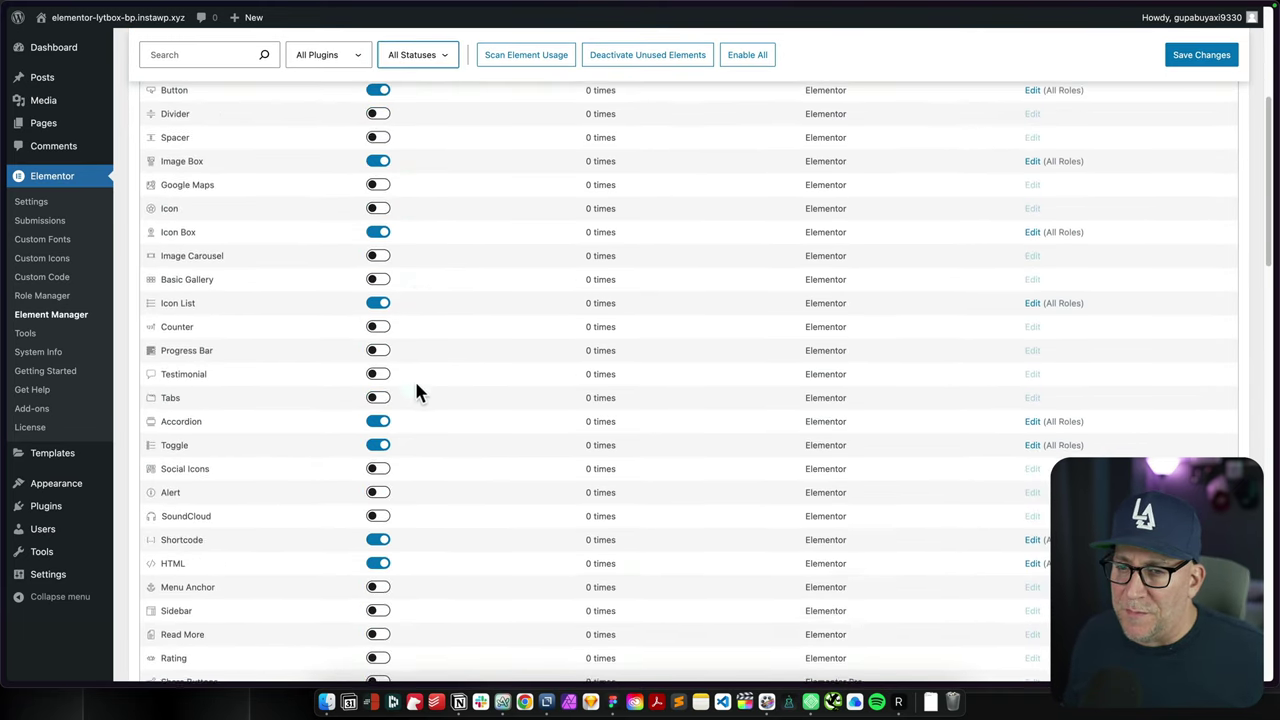
scroll(416, 390, "down", 4)
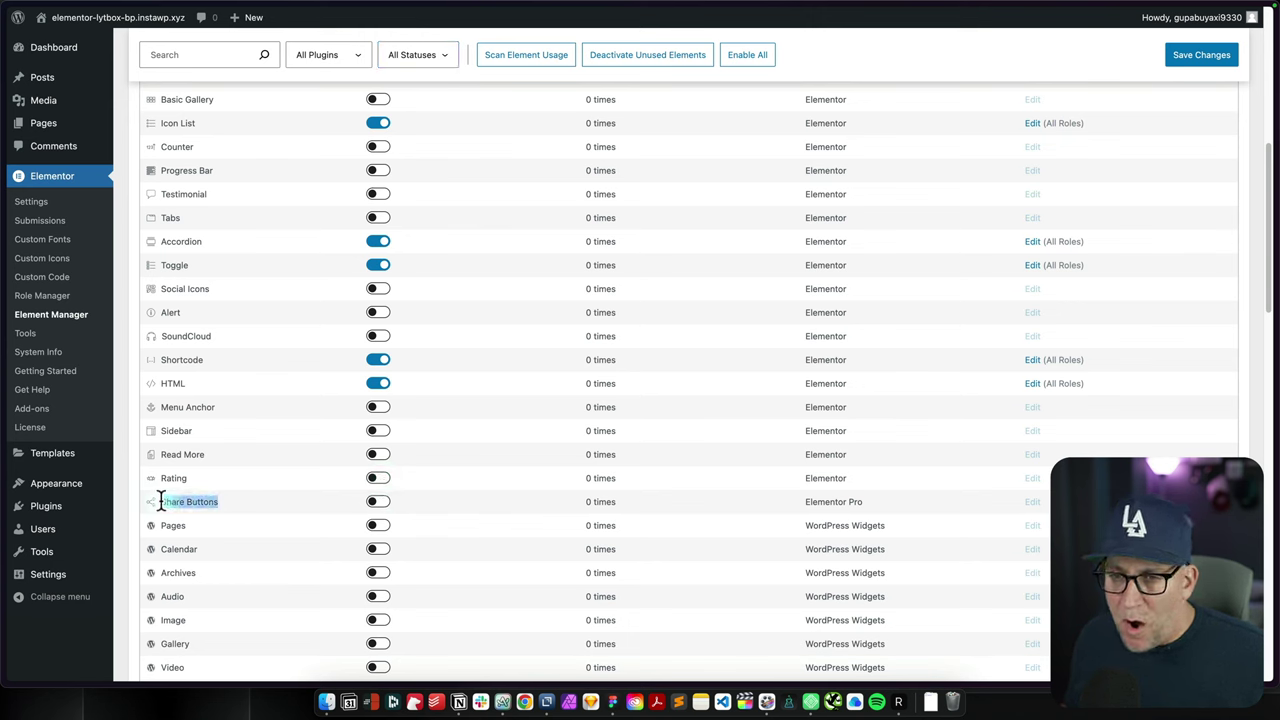
left_click_drag(160, 501, 158, 501)
left_click(377, 502)
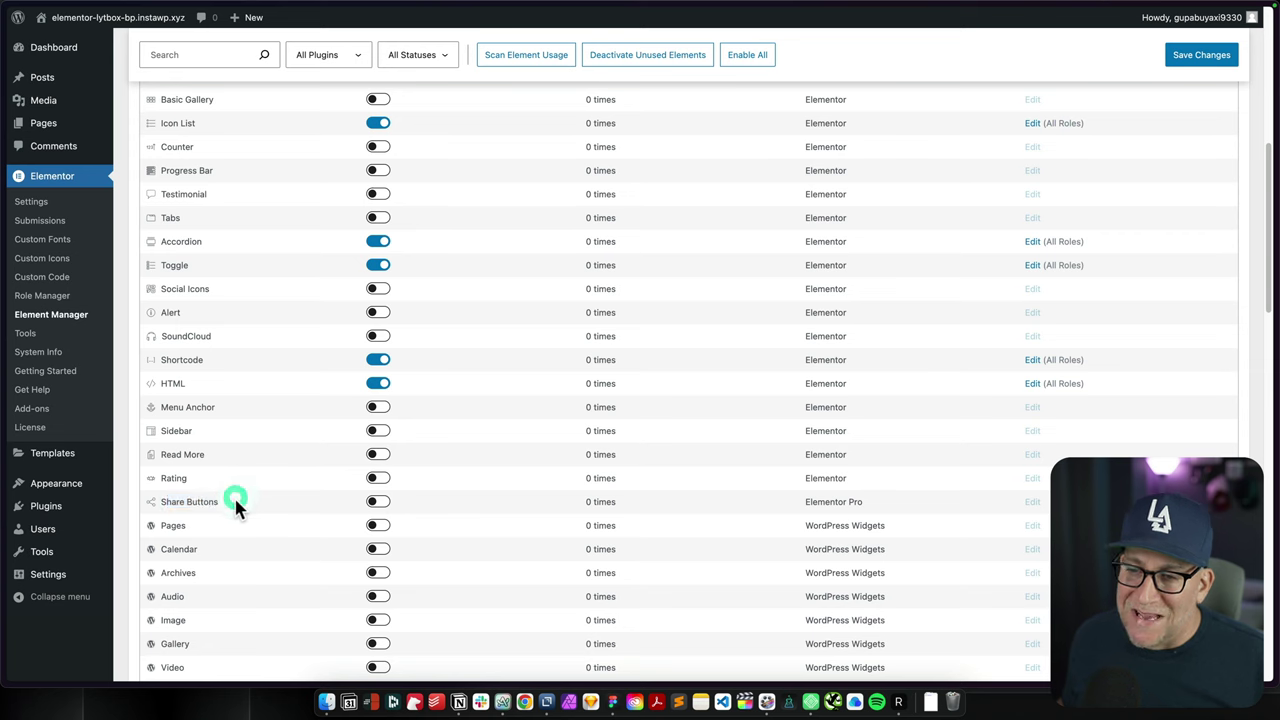
scroll(303, 488, "up", 1)
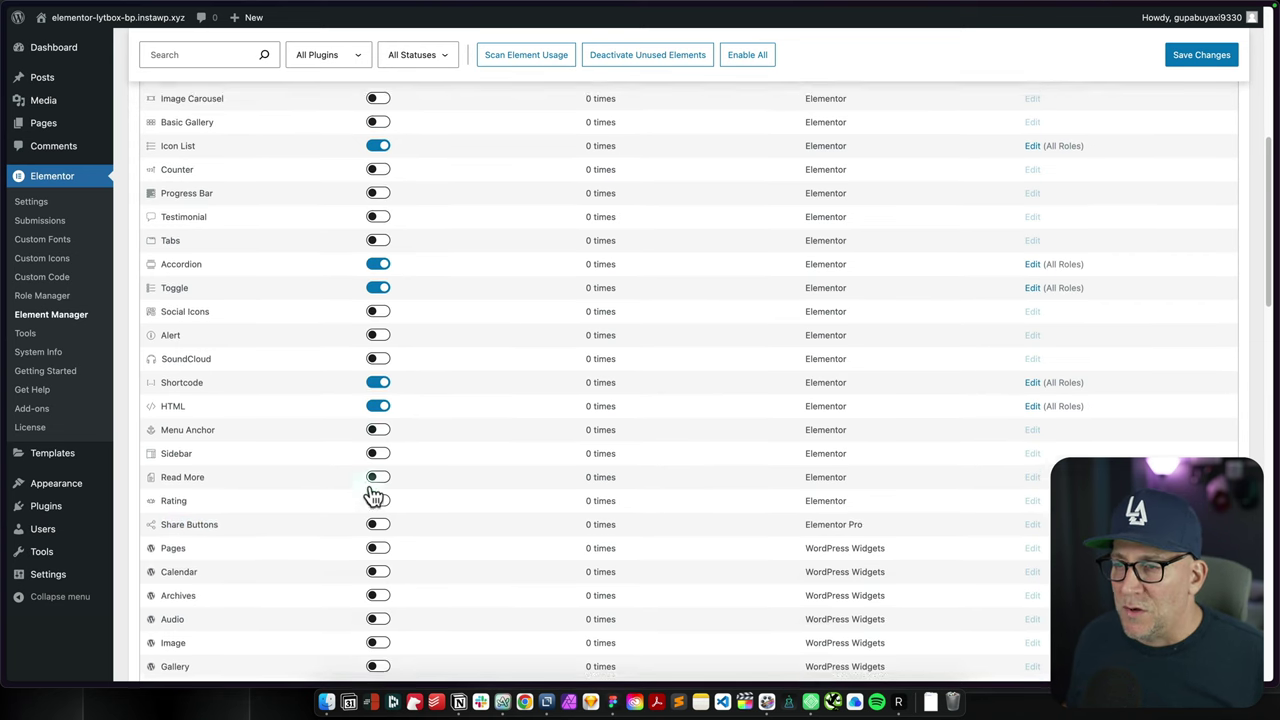
scroll(373, 495, "up", 1)
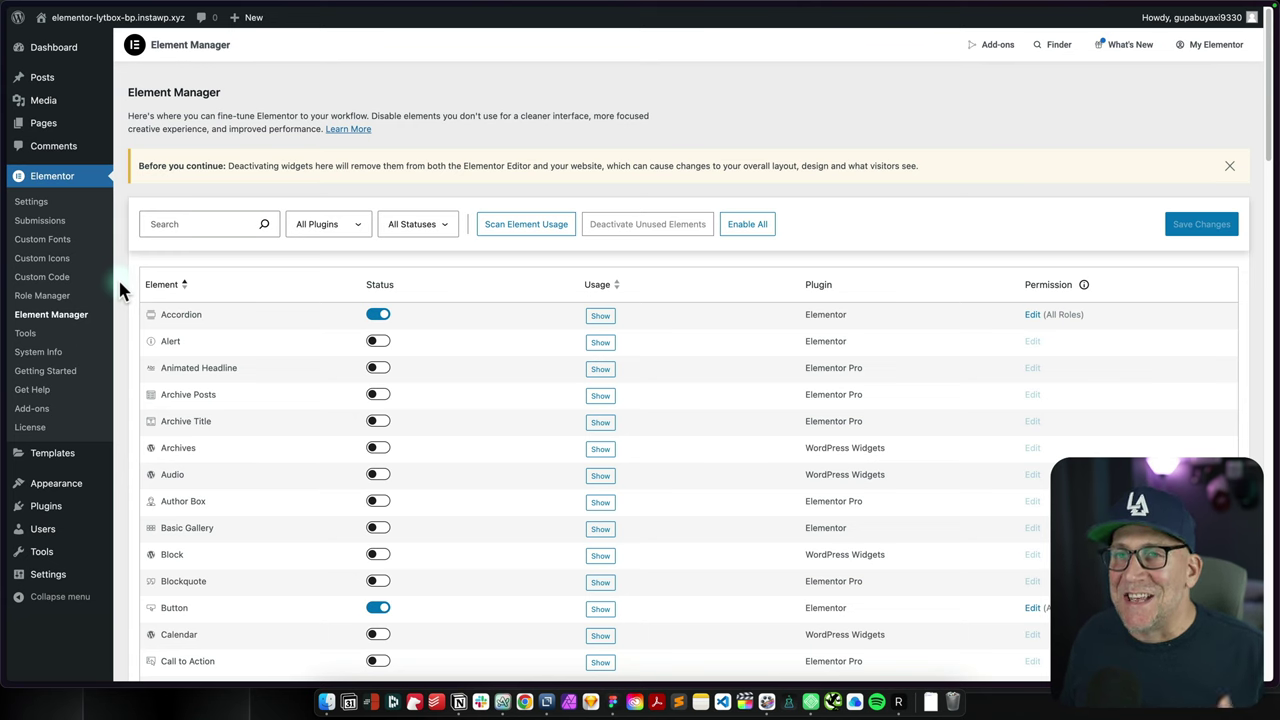
Step: Open the site's Home page in the Elementor editor, dismissing the notification, and go to Site Settings
mouse_move(60, 17)
left_click(54, 42)
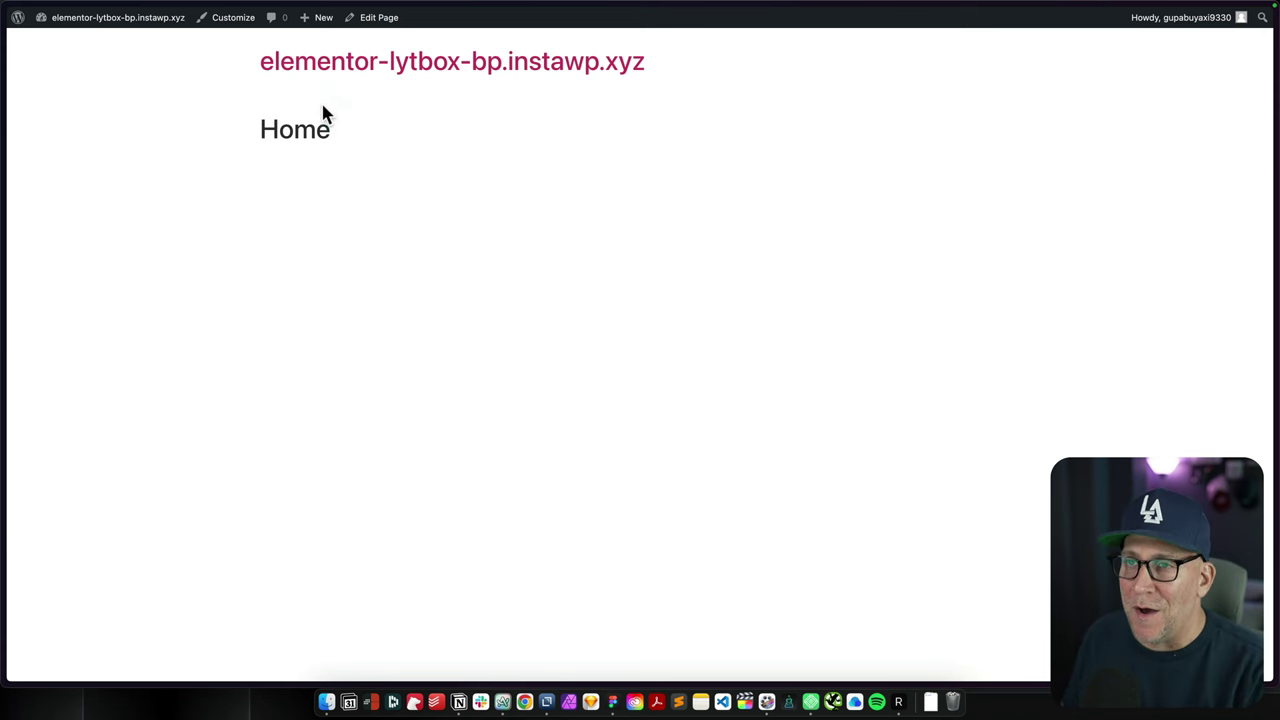
left_click(377, 20)
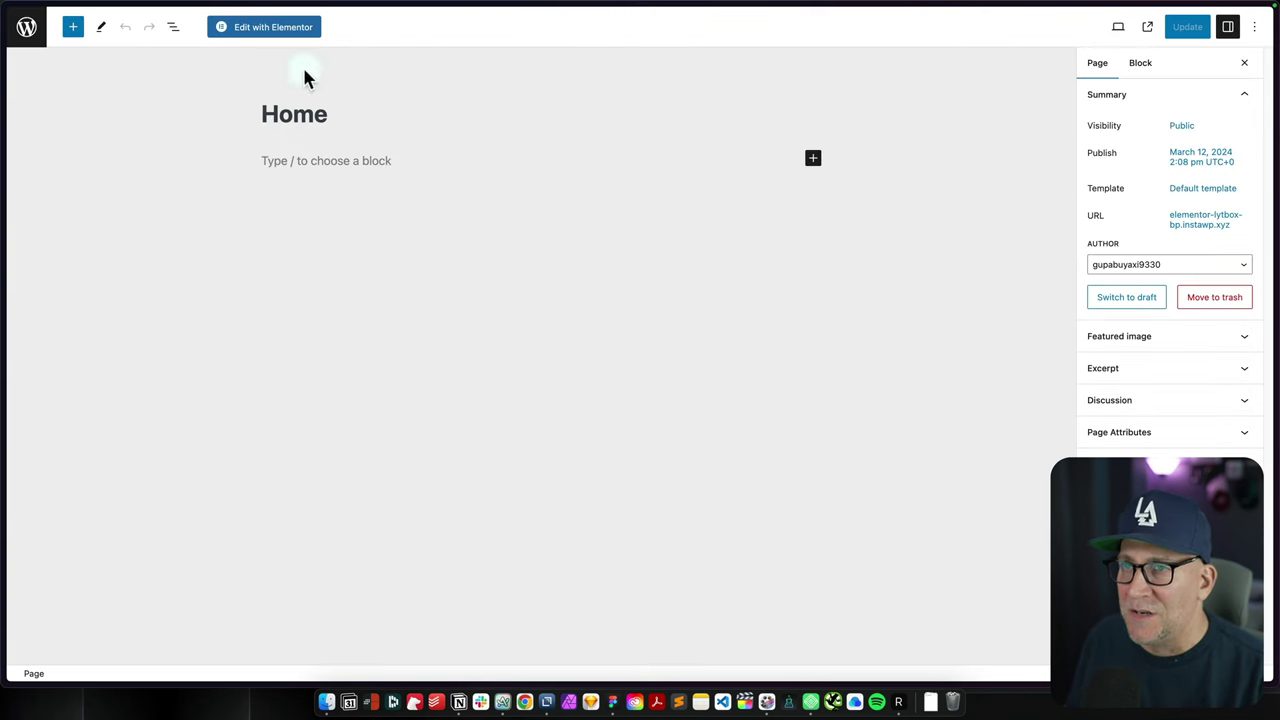
left_click(268, 28)
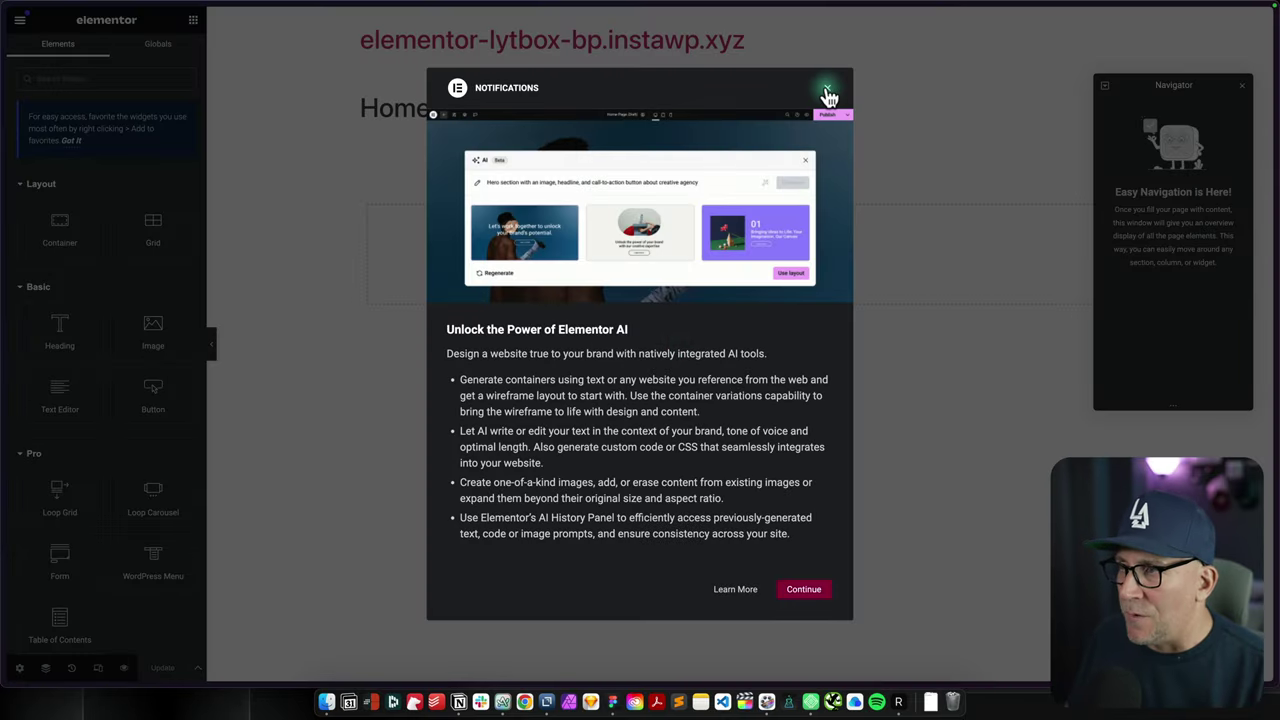
left_click(827, 88)
left_click(20, 20)
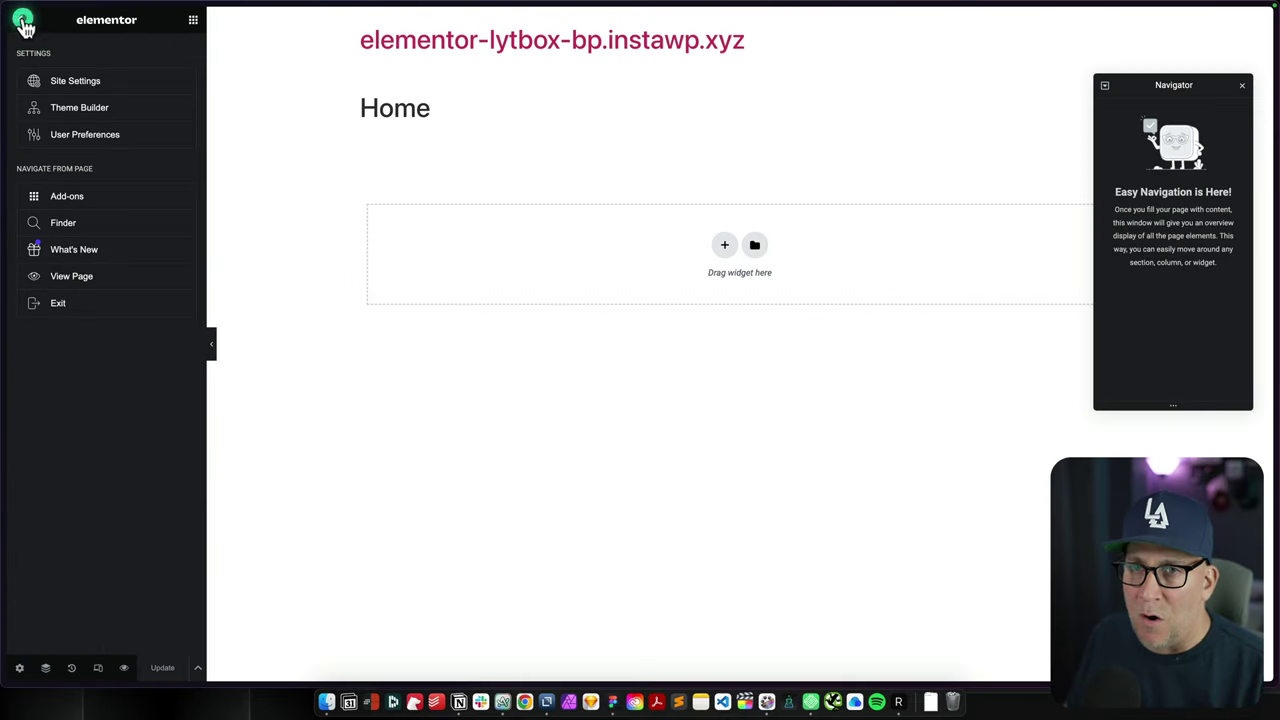
left_click(70, 84)
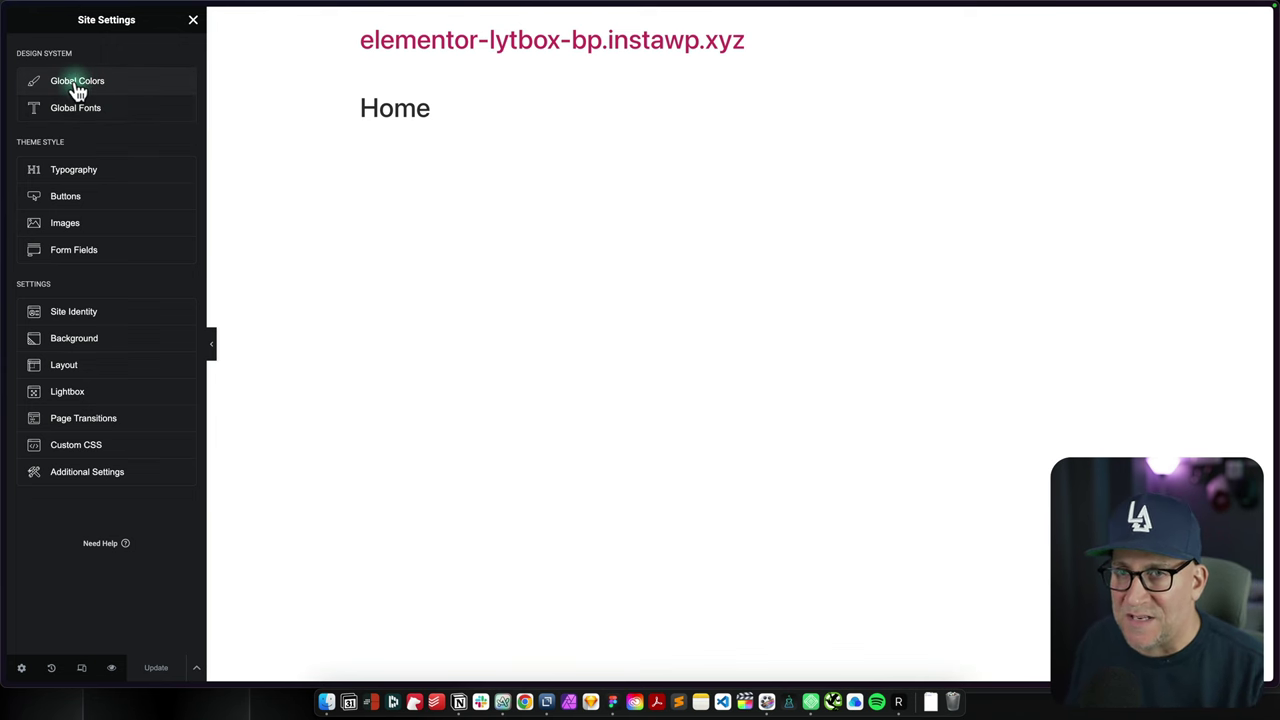
Step: View the Typography options of the Theme Style section and return to the Site Settings overview
left_click_drag(66, 144, 14, 141)
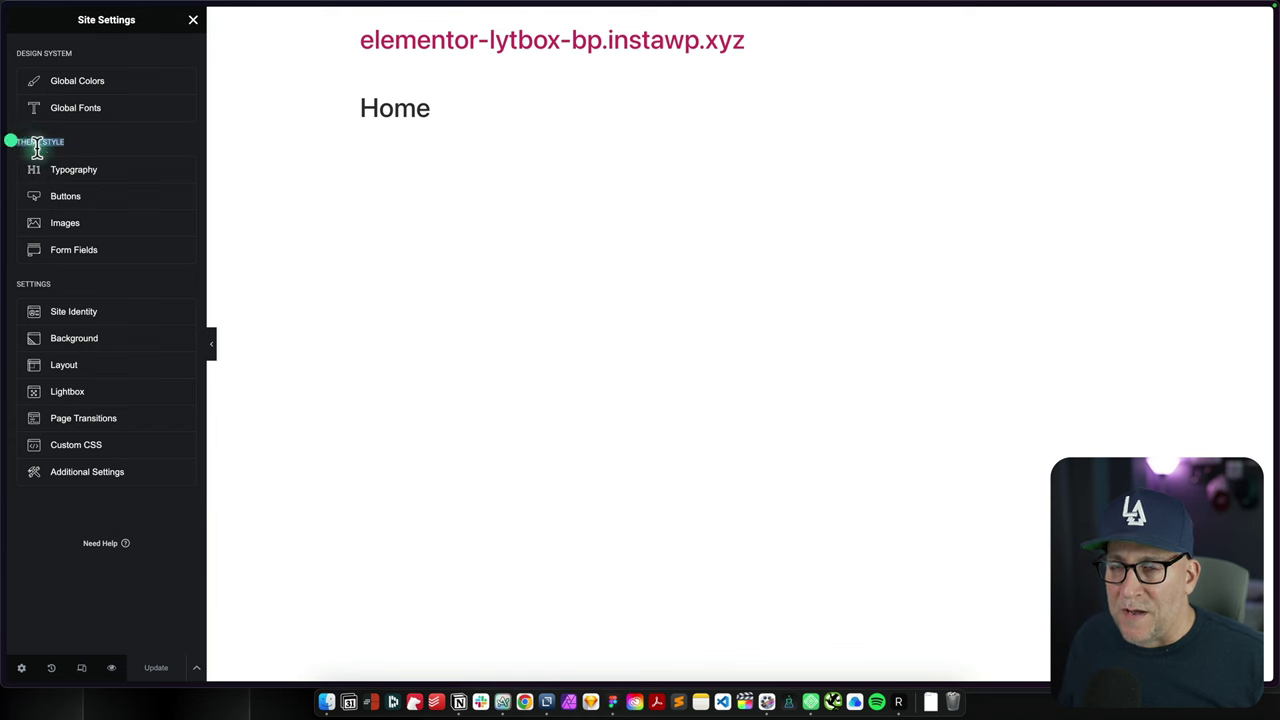
left_click(76, 172)
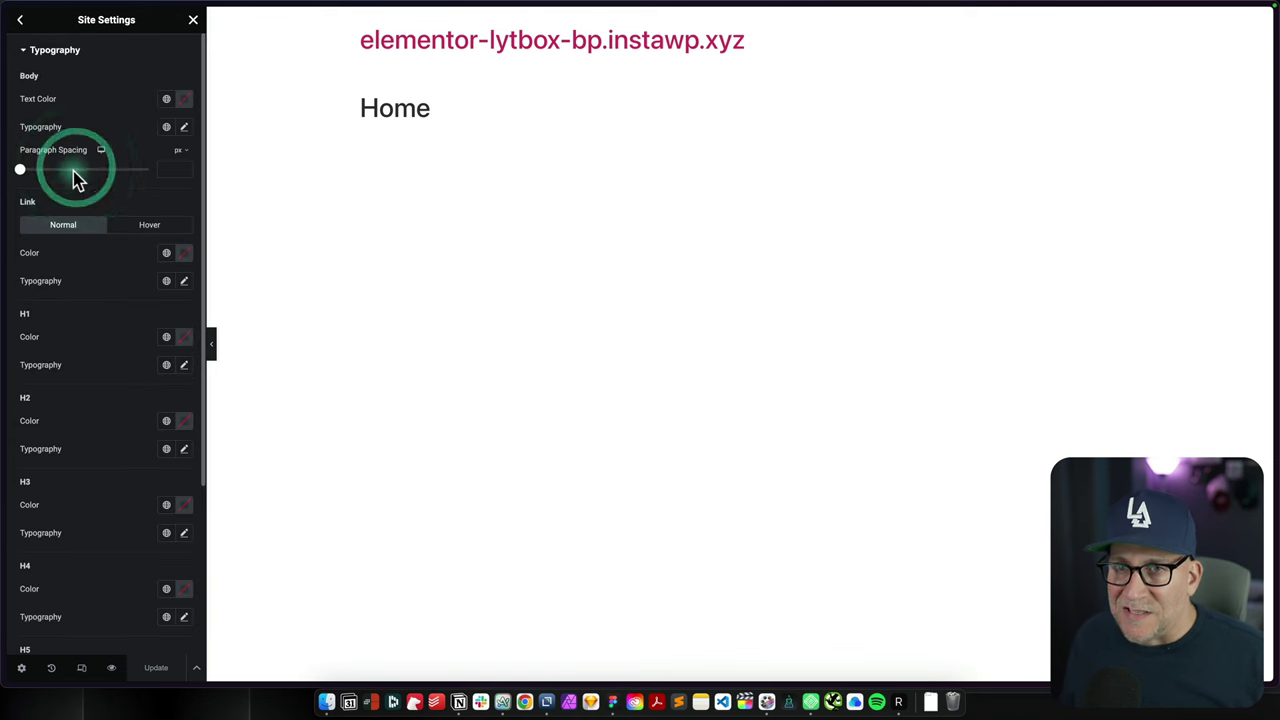
left_click(23, 28)
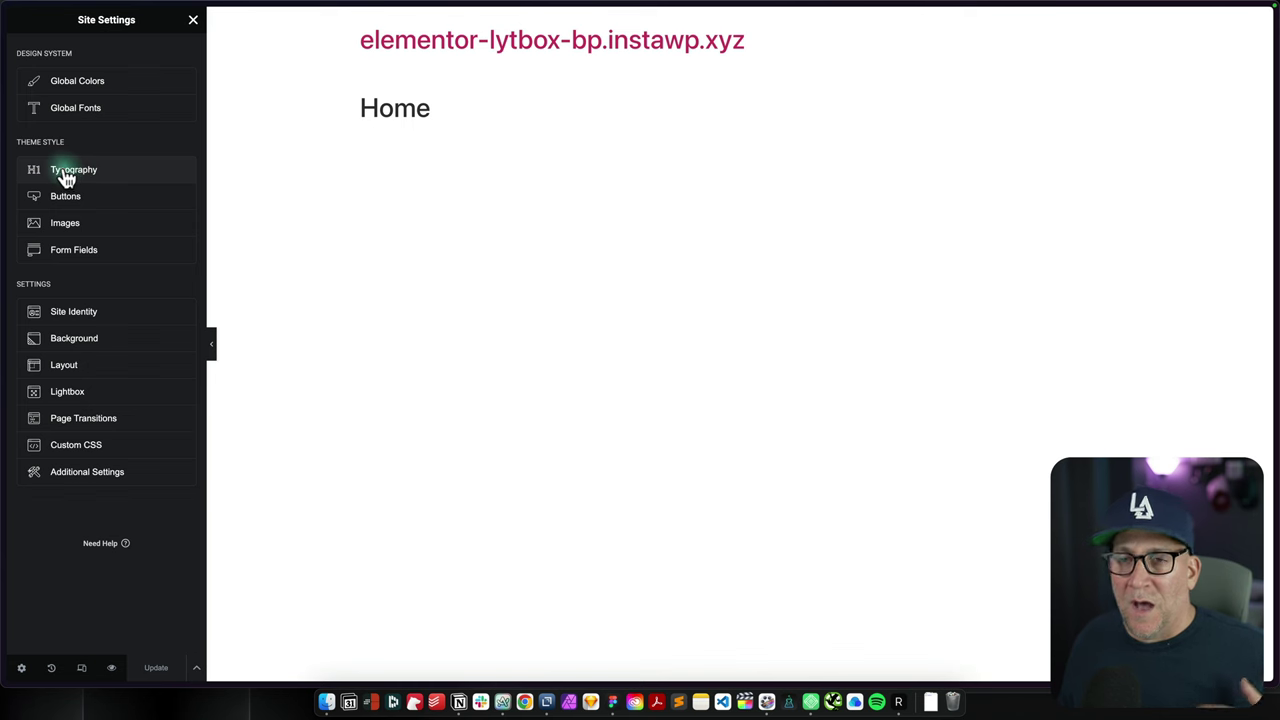
Step: Change the Content Width unit to rem in the Layout settings
left_click(92, 364)
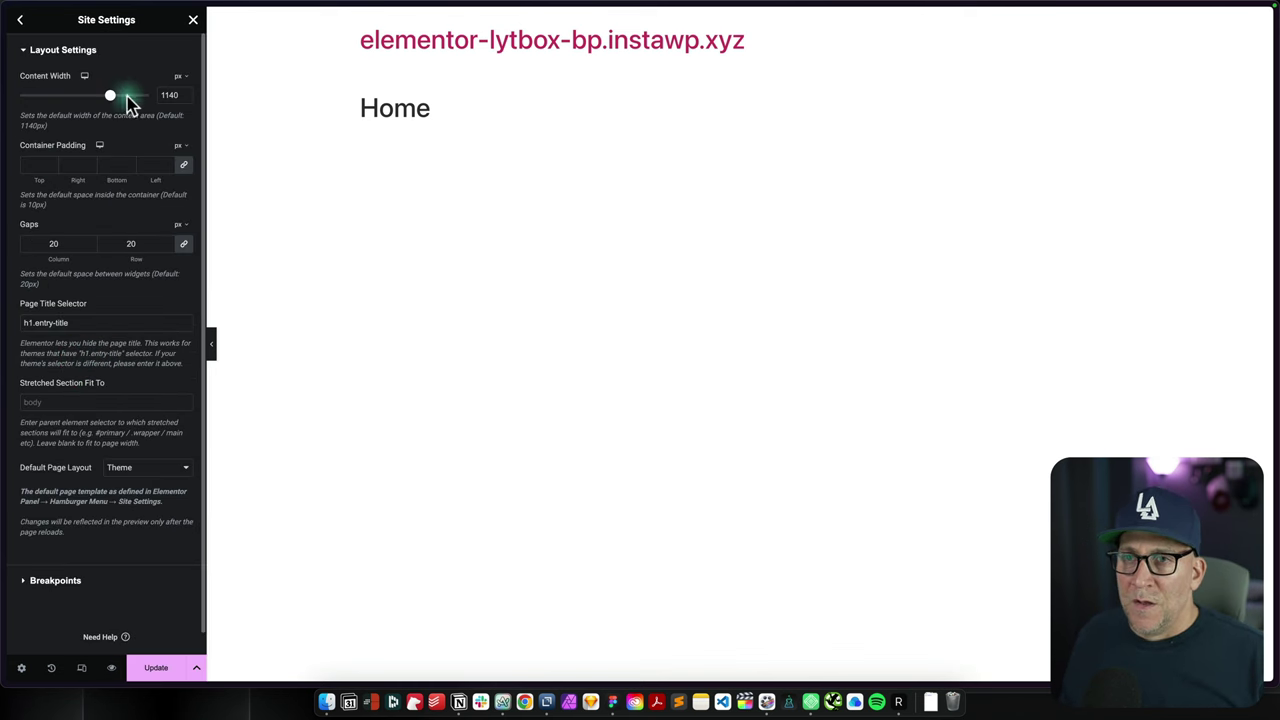
left_click(180, 77)
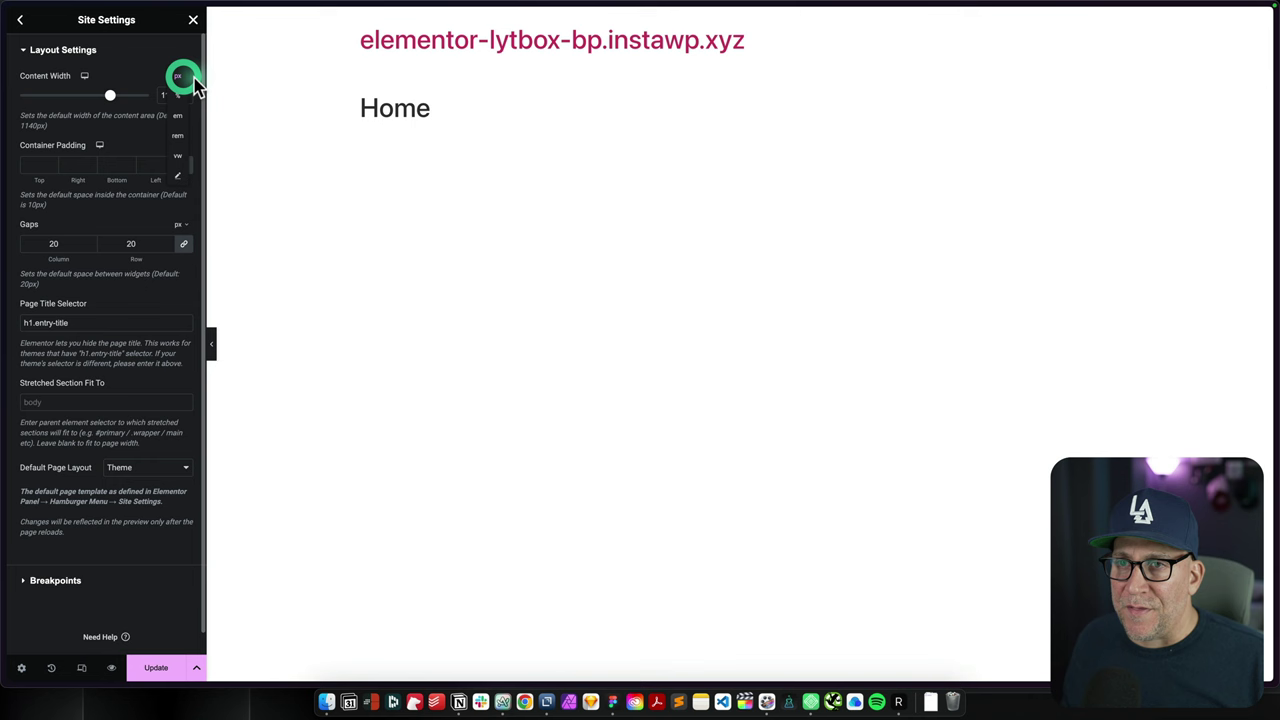
left_click(177, 135)
left_click(177, 95)
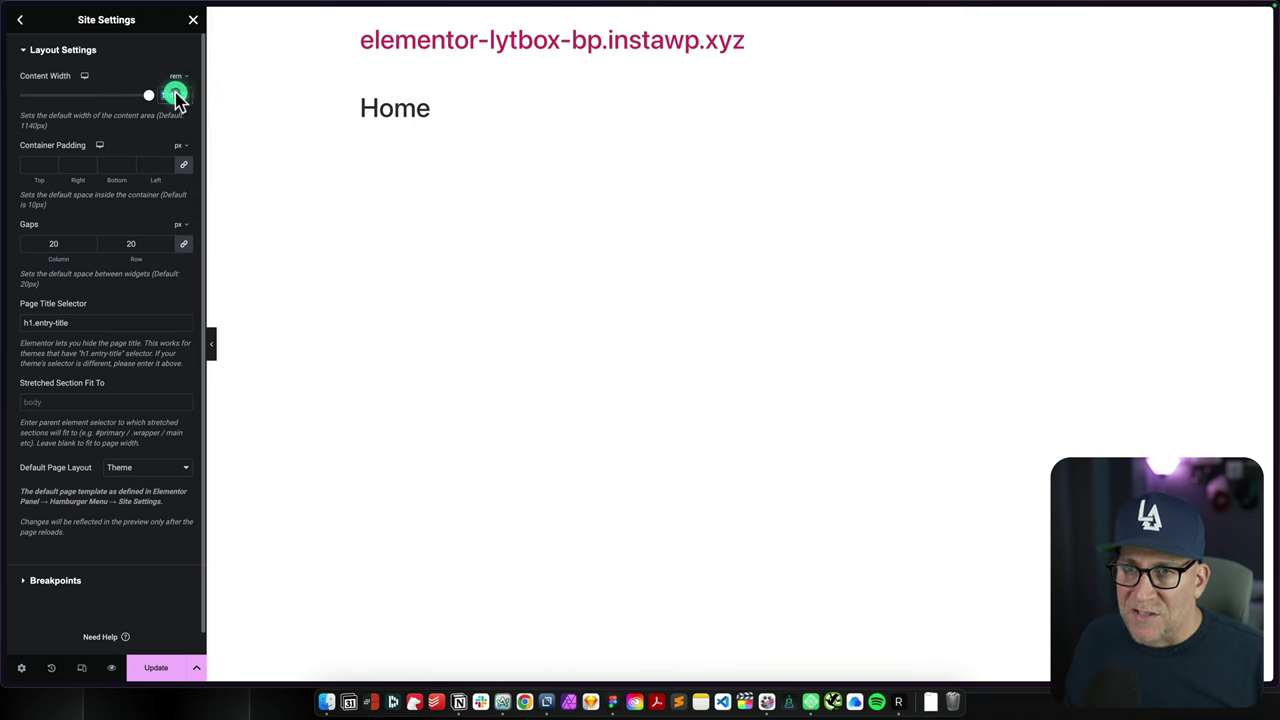
Step: Open the nekoCalc PX to REM converter in a new tab, convert 1280 px to rem and copy the result
mouse_move(4, 153)
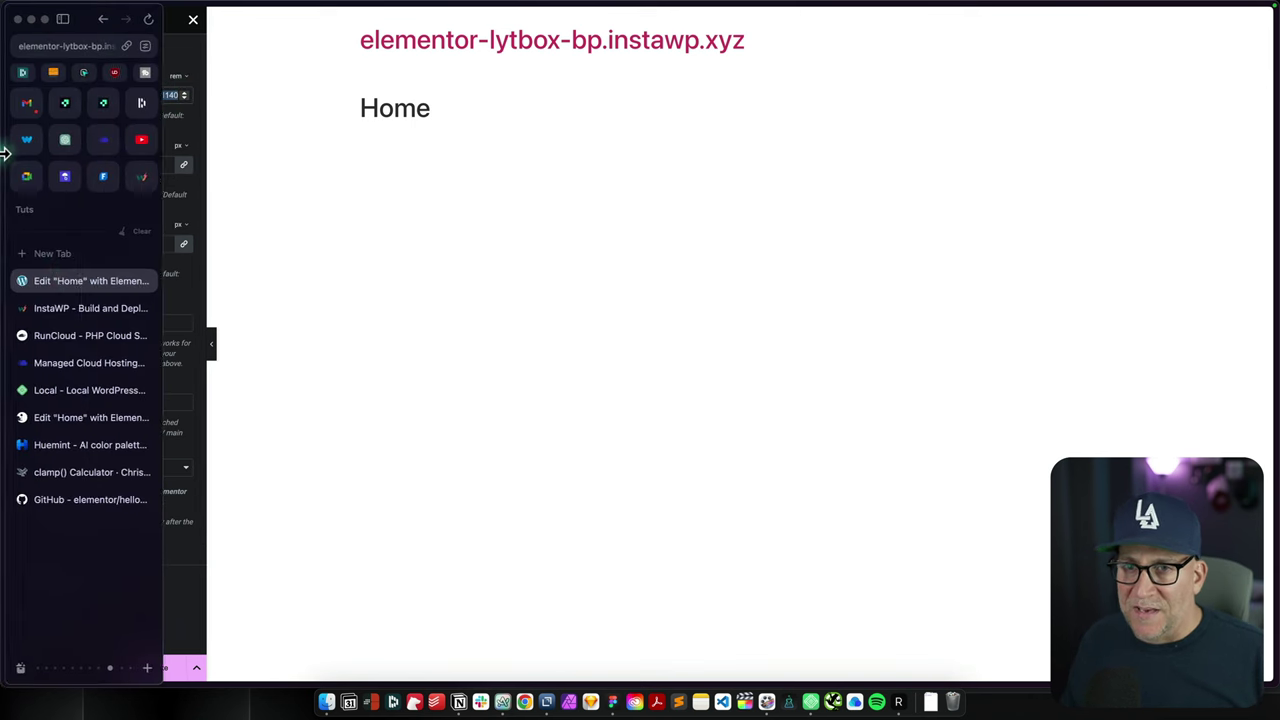
left_click(63, 252)
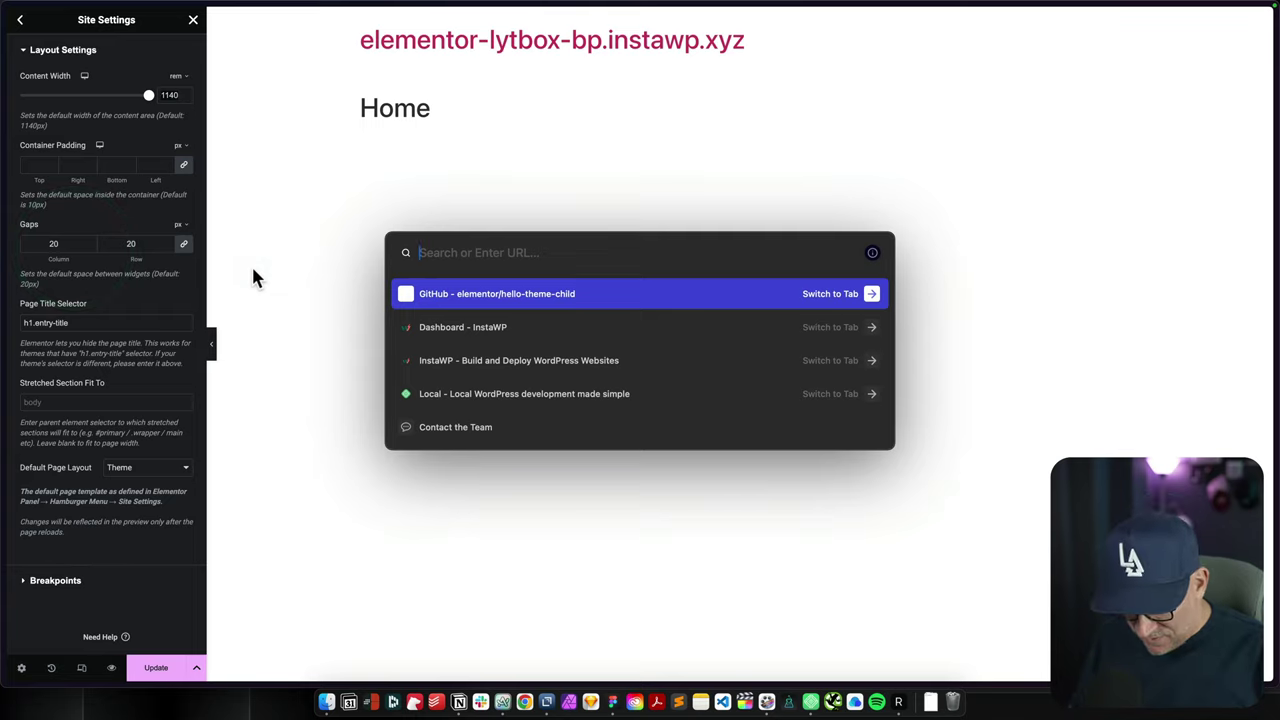
type("neko")
key("Return")
left_click(445, 229)
type("1280")
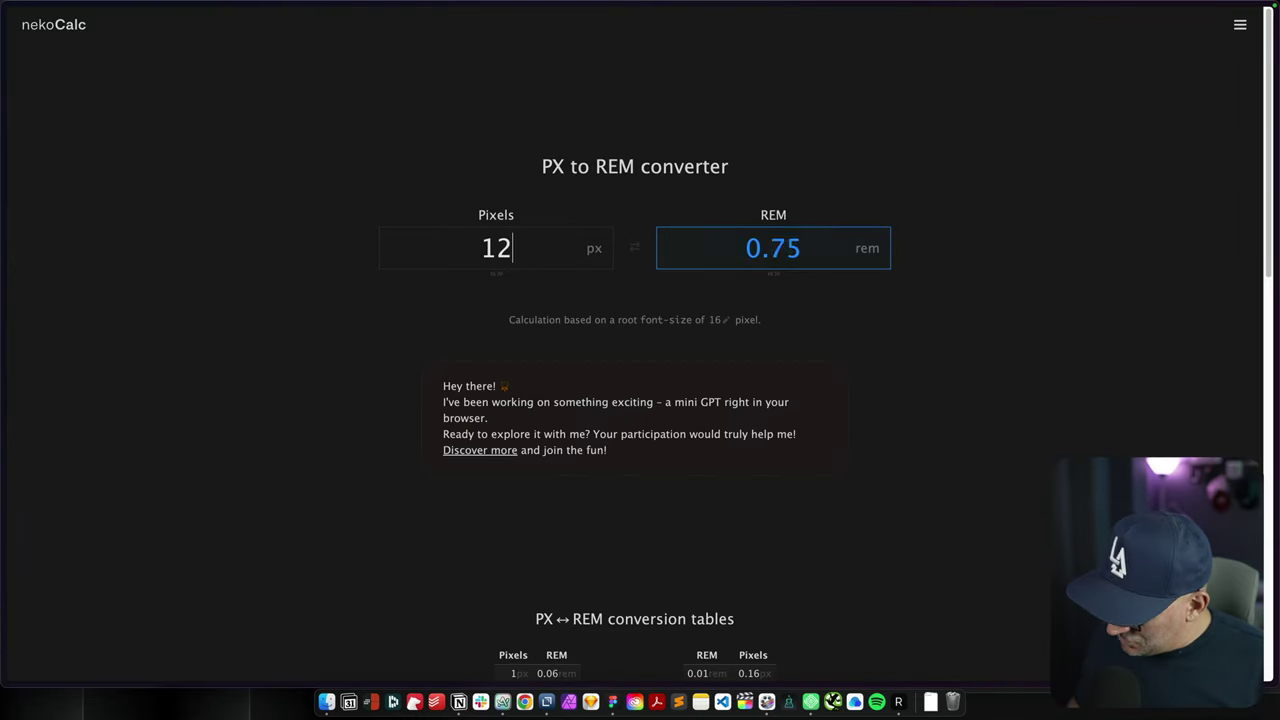
double_click(765, 245)
key("super+c")
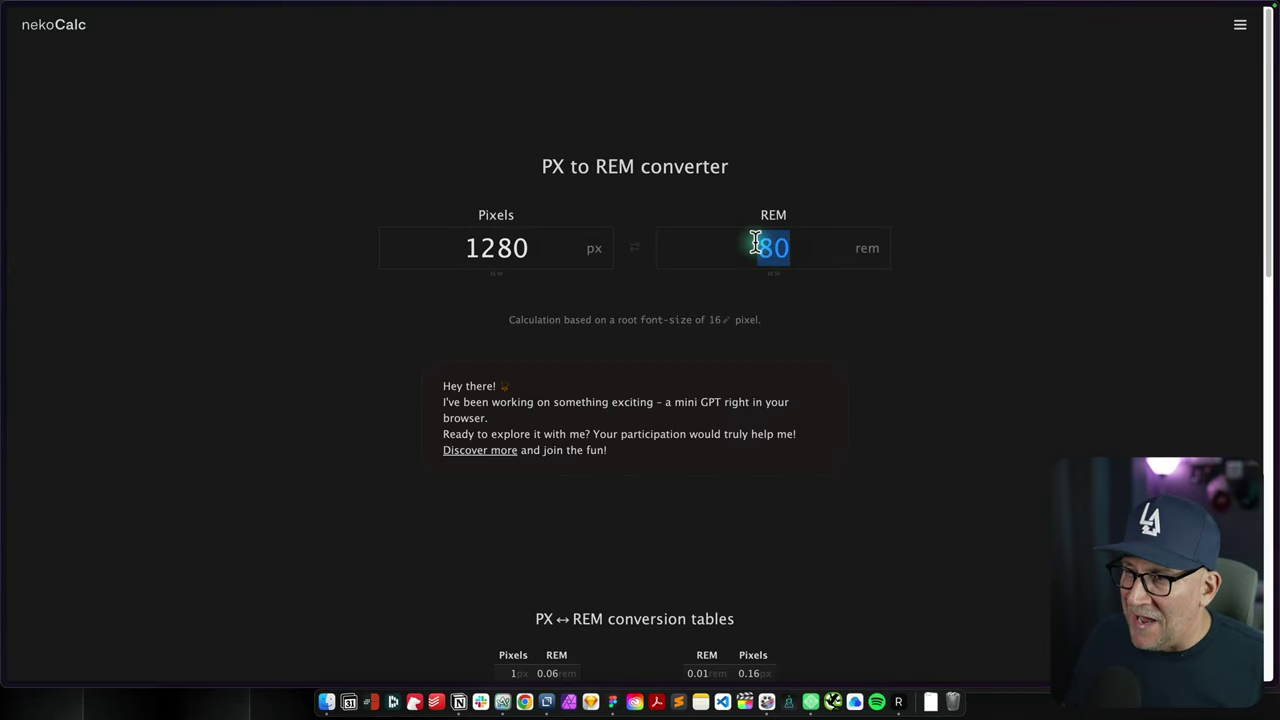
Step: Return to the Elementor editor and set the Content Width to 80 rem
mouse_move(3, 255)
left_click(72, 285)
left_click(60, 308)
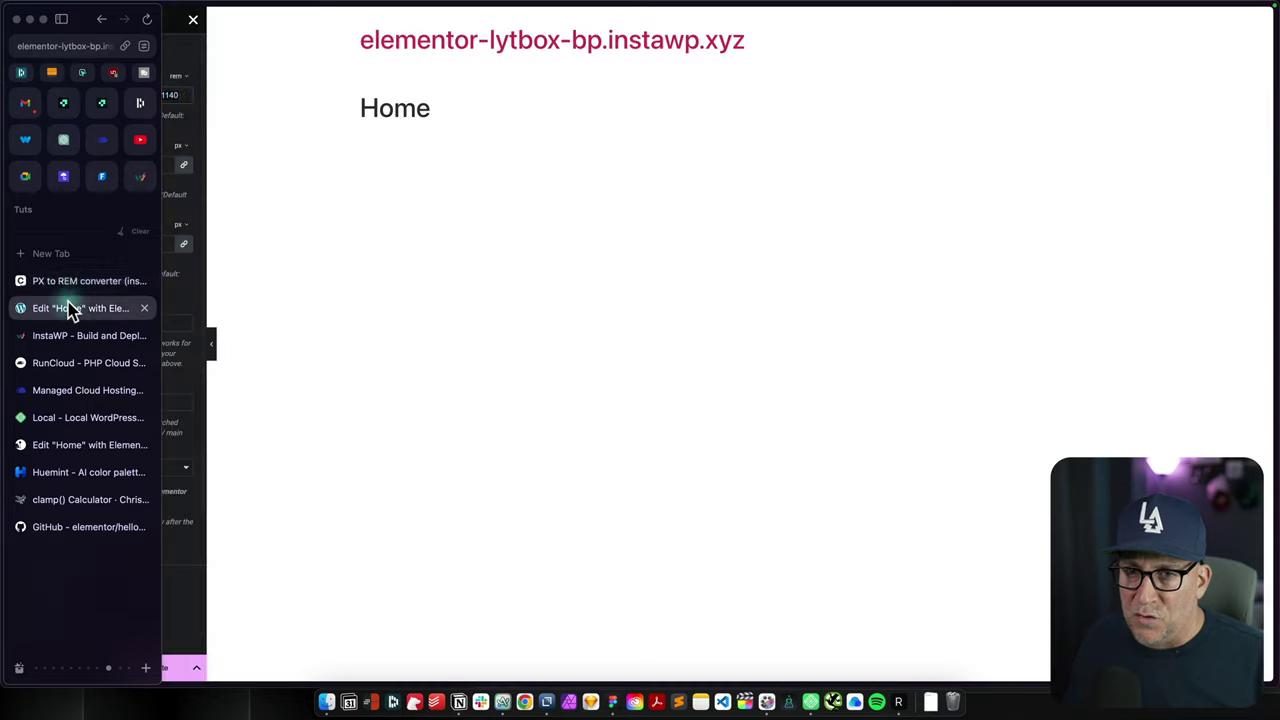
left_click(166, 95)
key("super+v")
left_click(116, 130)
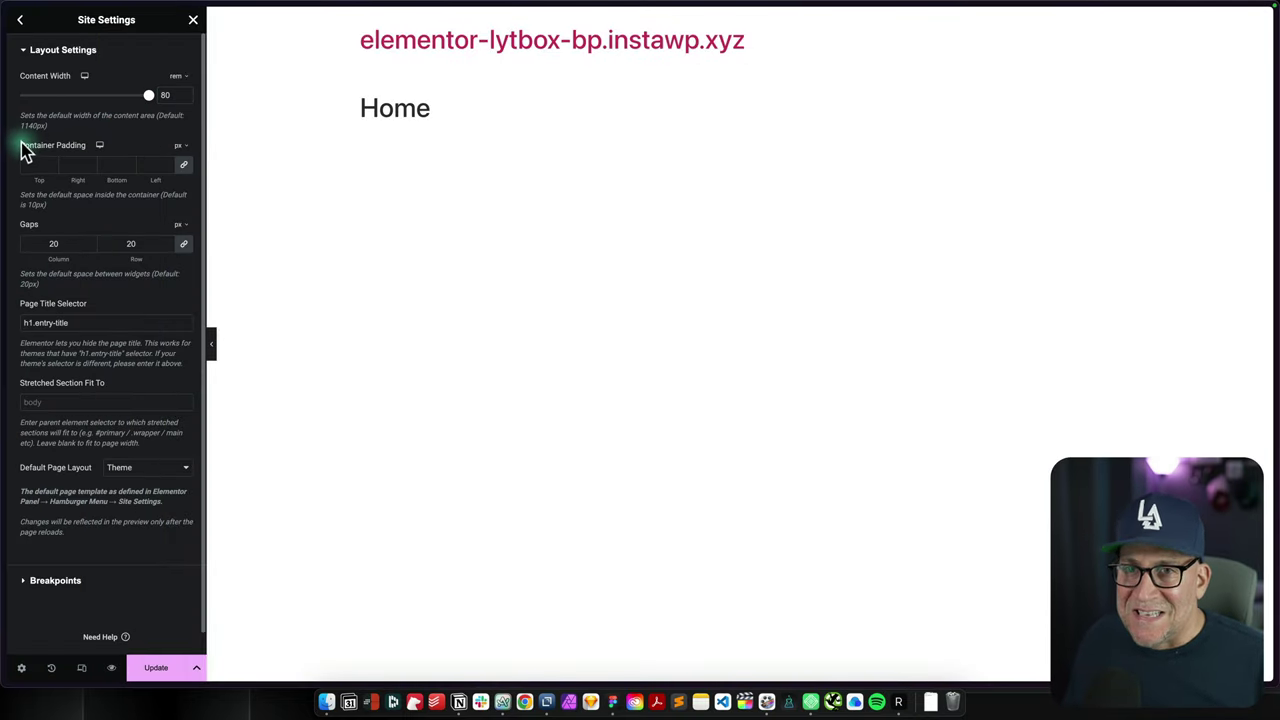
Step: Set the default Container Padding to 0 px on all four sides
left_click_drag(22, 150, 96, 148)
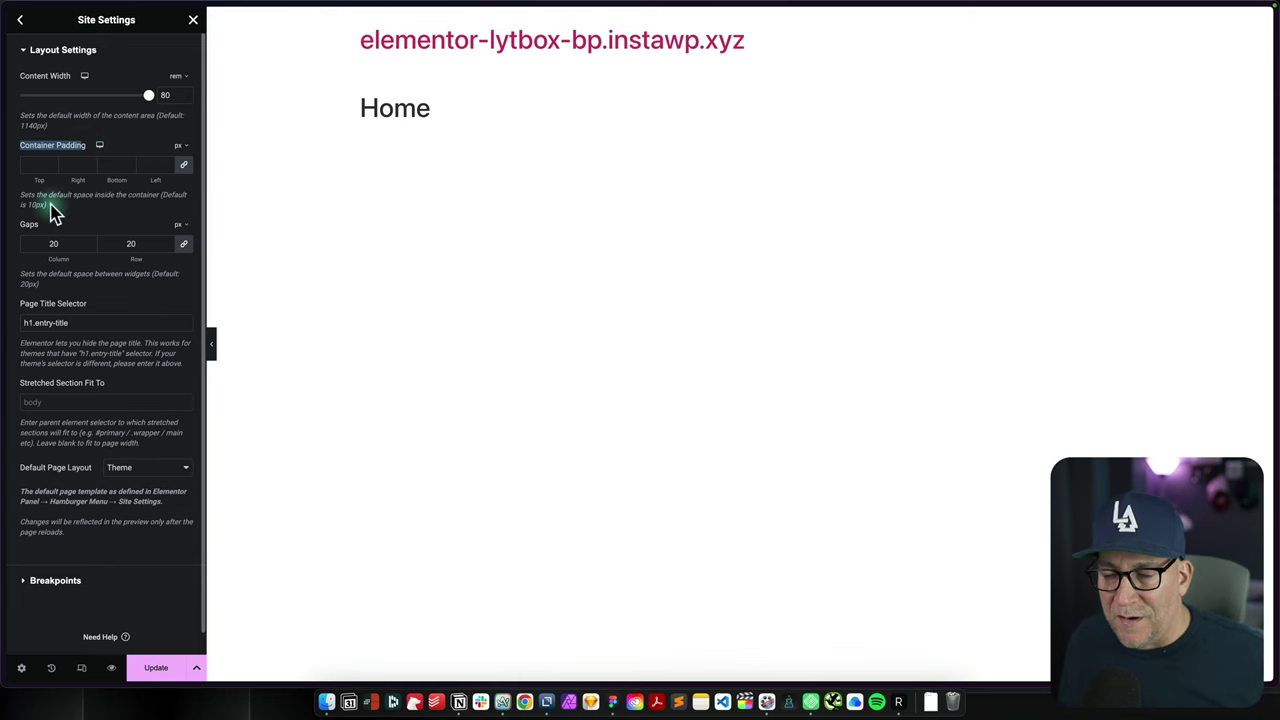
left_click_drag(52, 210, 20, 194)
left_click(51, 166)
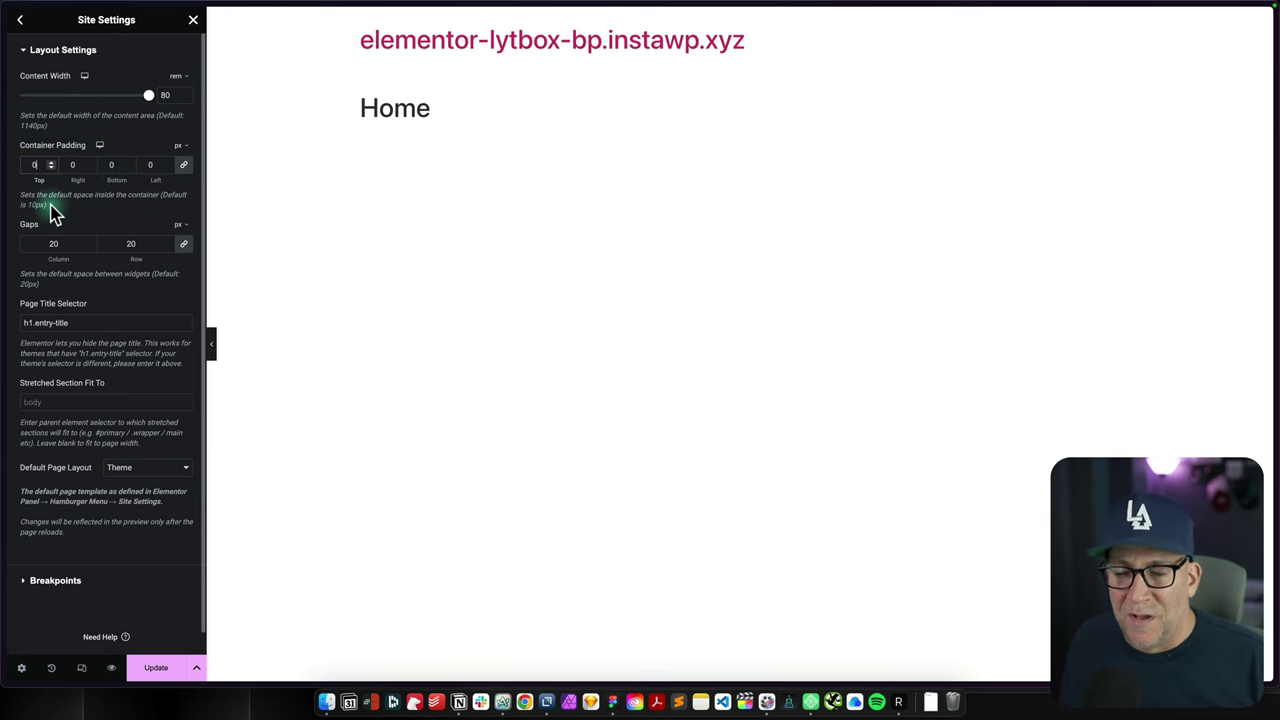
mouse_move(33, 201)
left_mouse_down()
mouse_move(23, 197)
mouse_move(54, 206)
mouse_move(21, 197)
left_mouse_up()
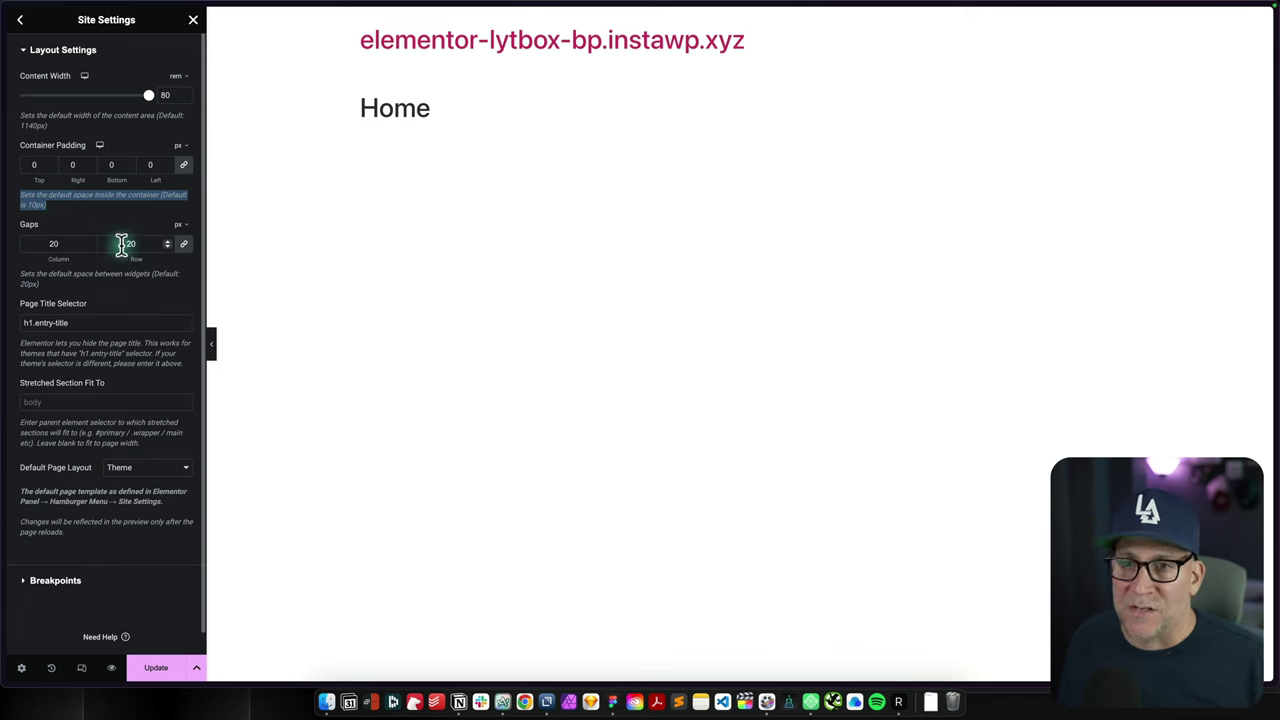
Step: Change the unit of the default widget Gaps to rem
left_click(24, 222)
left_click(120, 228)
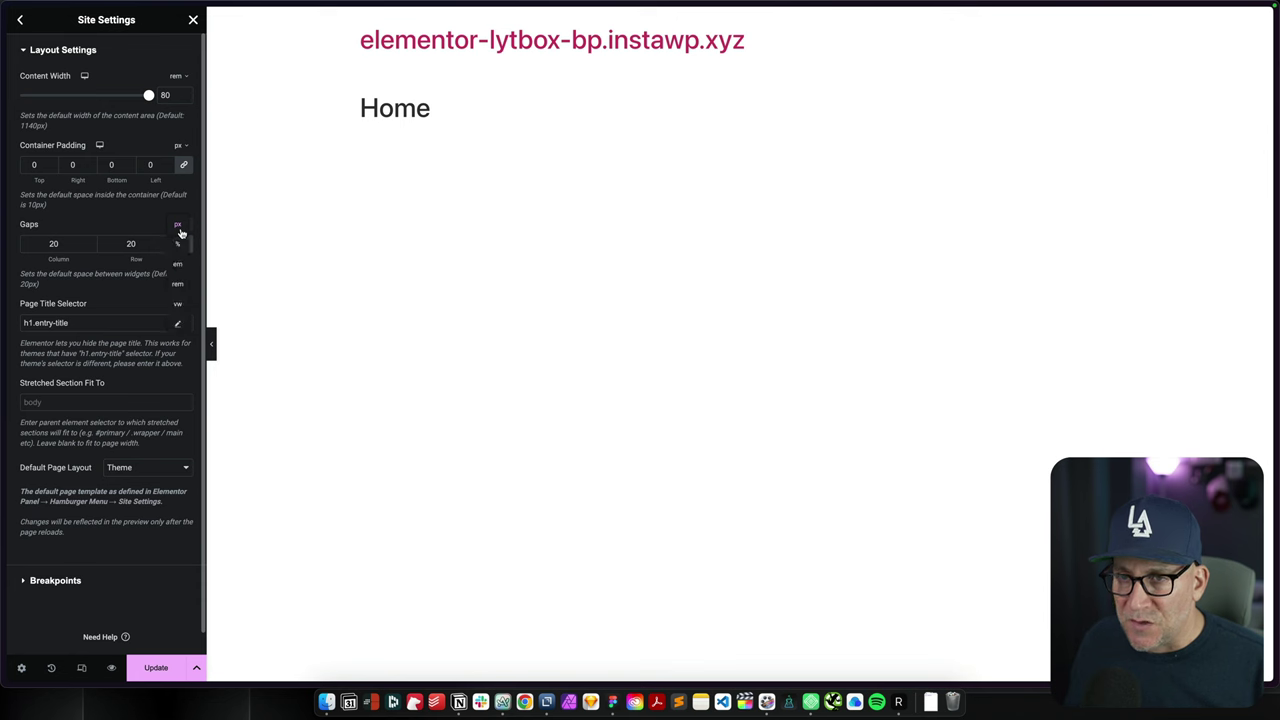
left_click(180, 287)
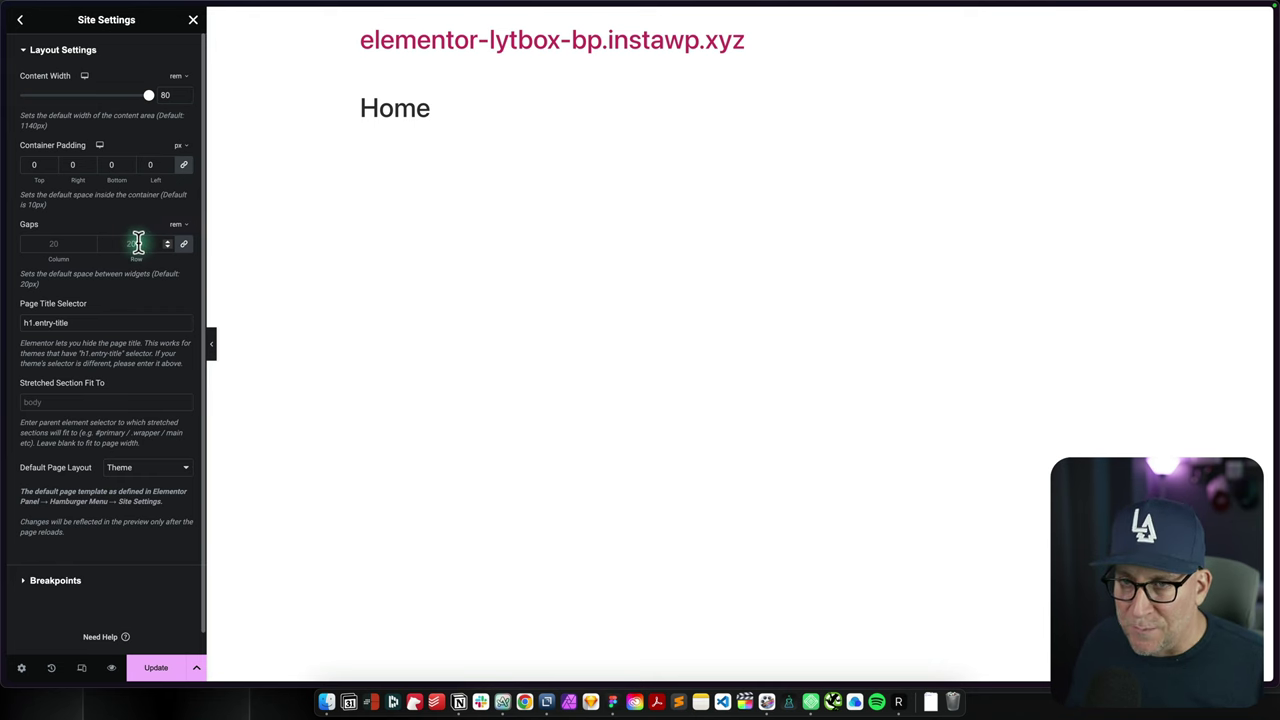
Step: Switch to the PX to REM converter and convert 20 px to rem
mouse_move(6, 277)
left_click(54, 282)
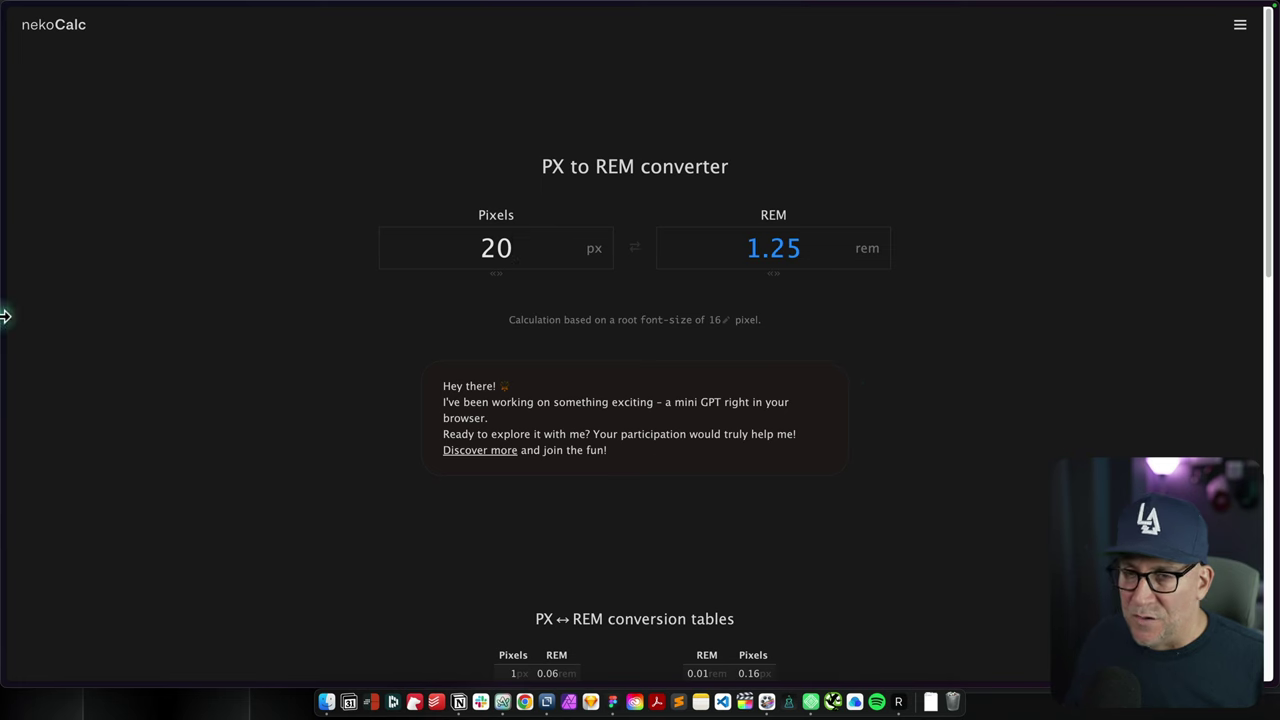
mouse_move(5, 316)
Step: Return to the Elementor editor and set the default column and row Gaps to 1.25 rem
left_click(48, 304)
left_click(143, 242)
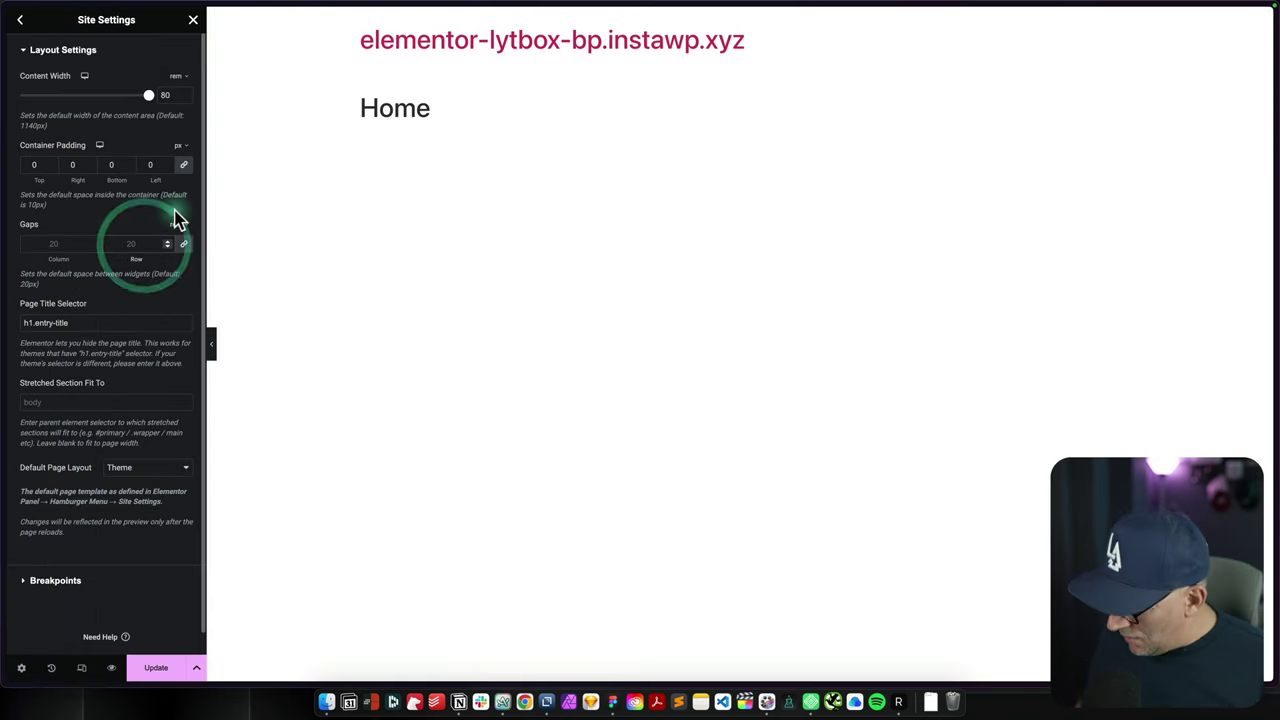
type("1")
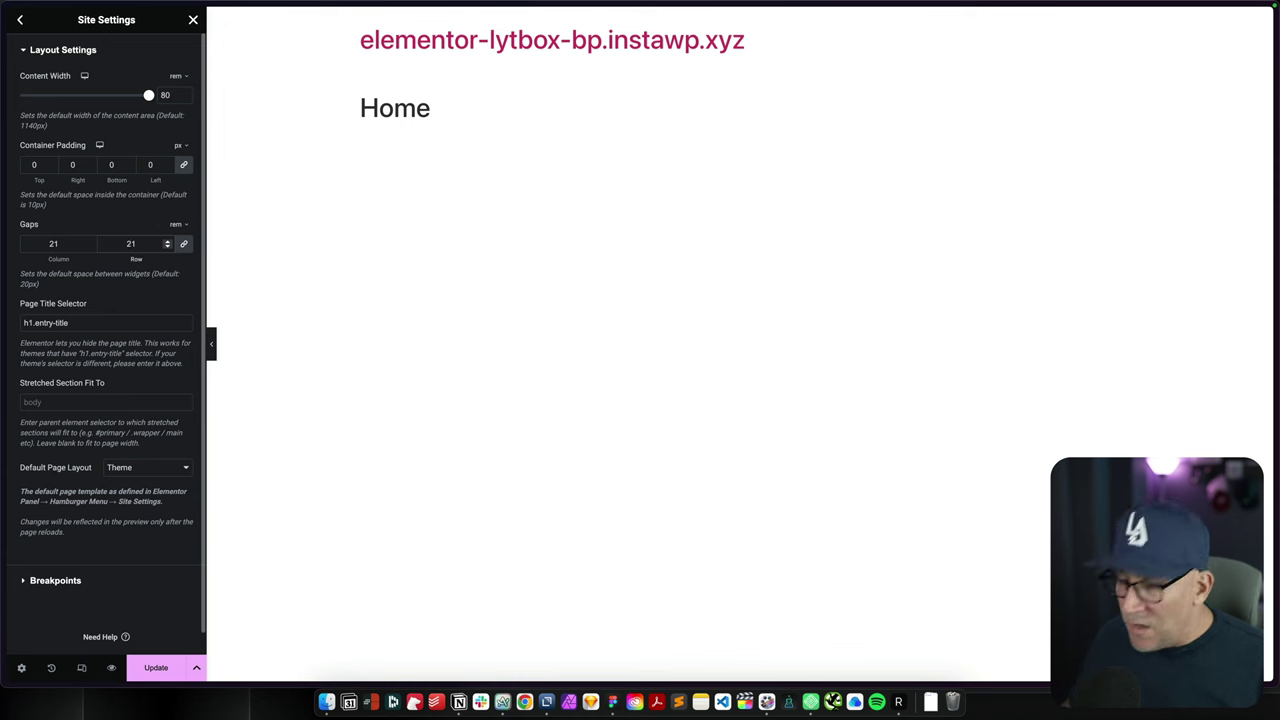
double_click(124, 242)
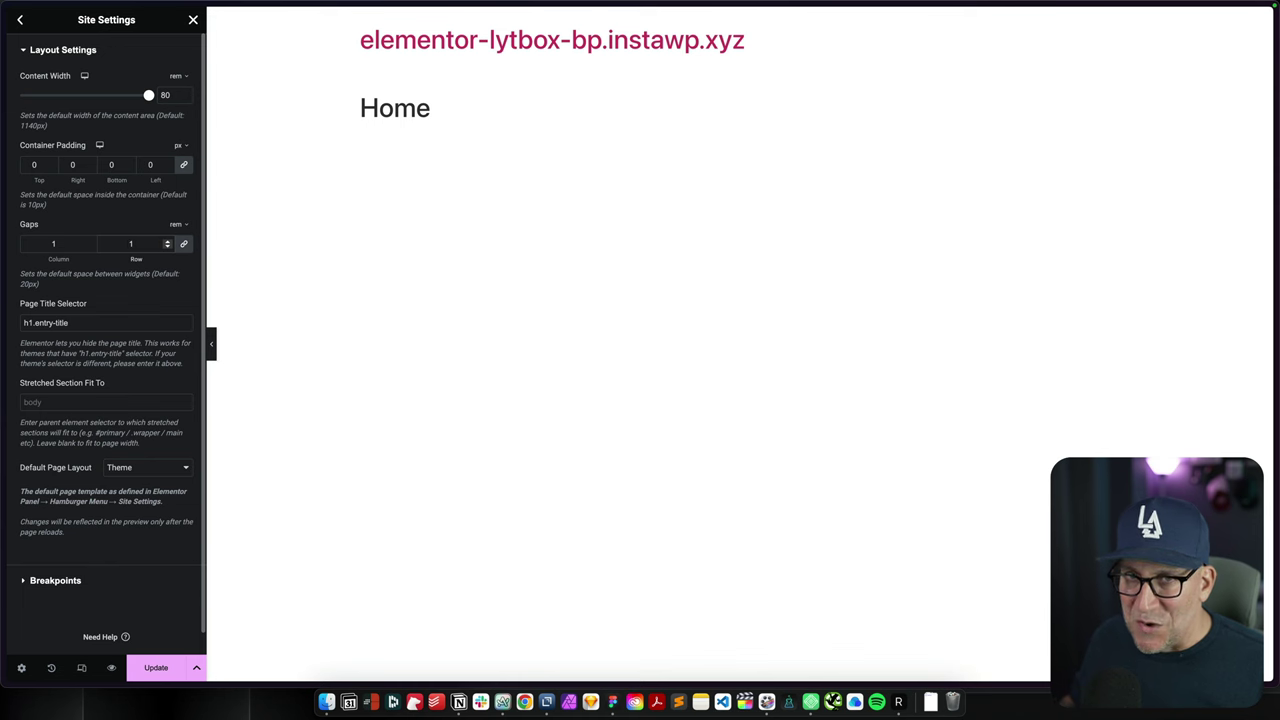
left_click(128, 241)
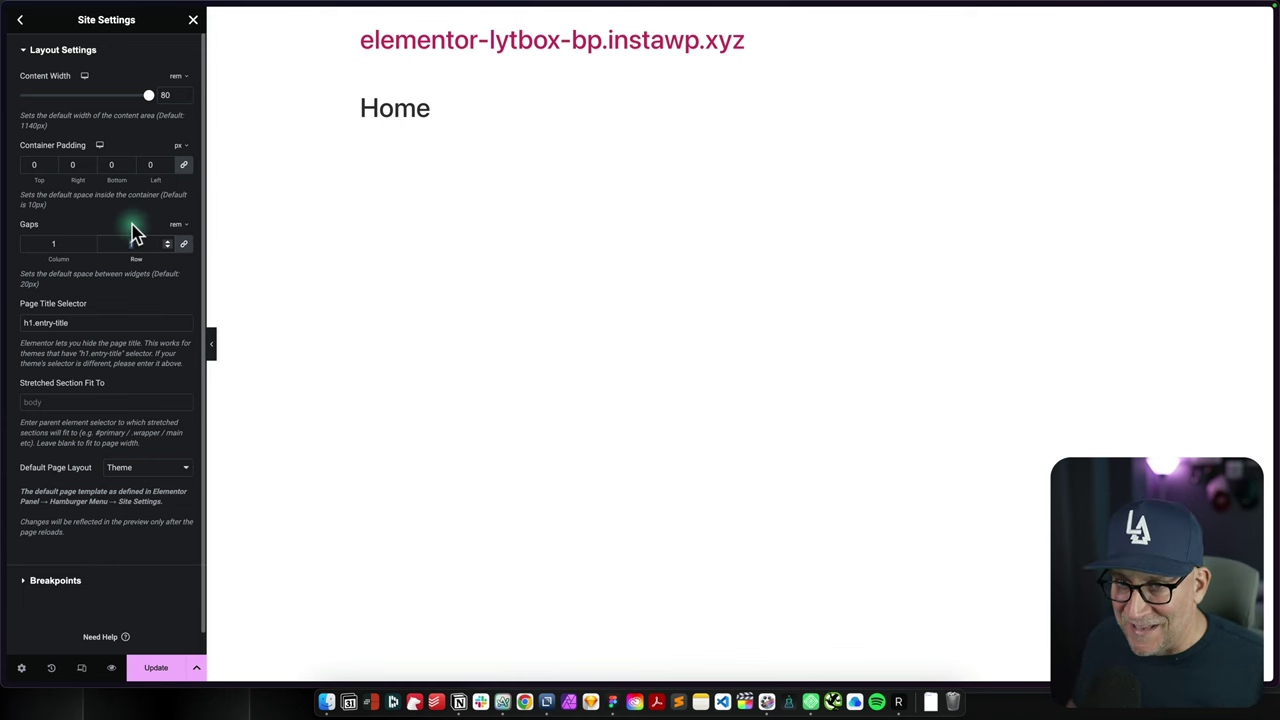
type("1.25")
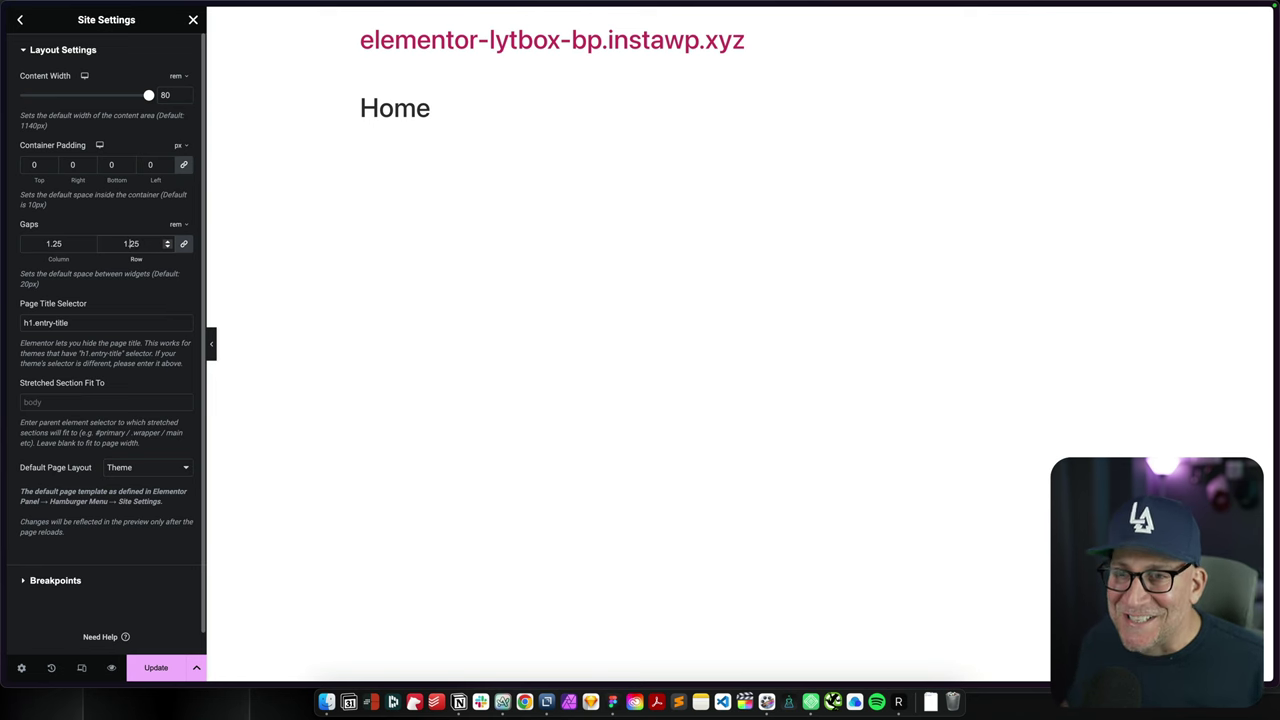
Step: Check the Default Page Layout options, keeping Theme, and look at the active breakpoints
scroll(57, 470, "down", 1)
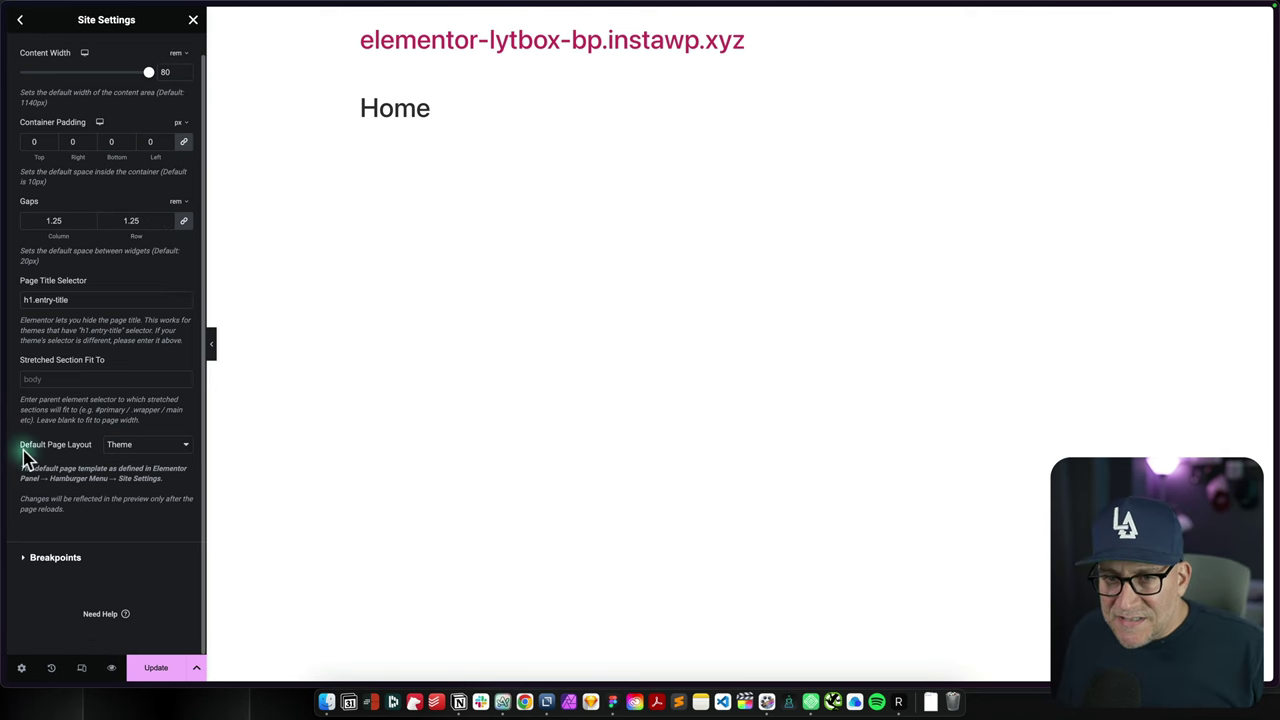
left_click(115, 448)
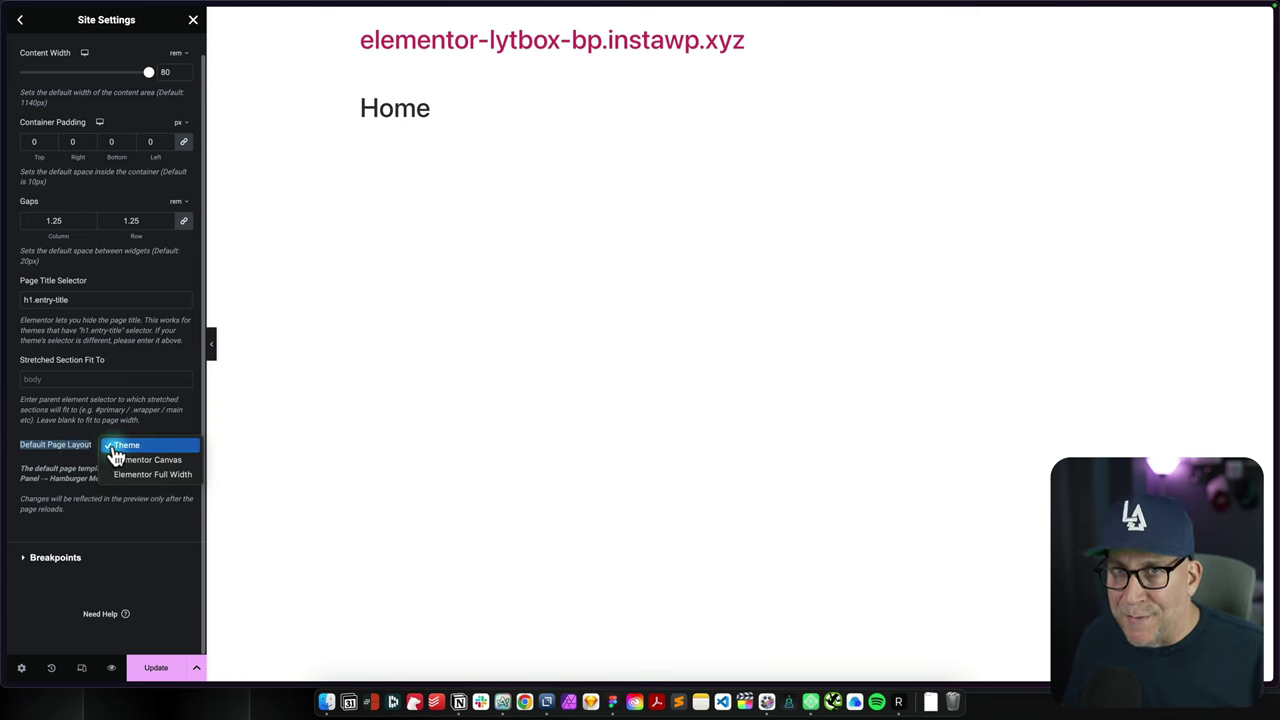
left_click(115, 455)
left_click(24, 559)
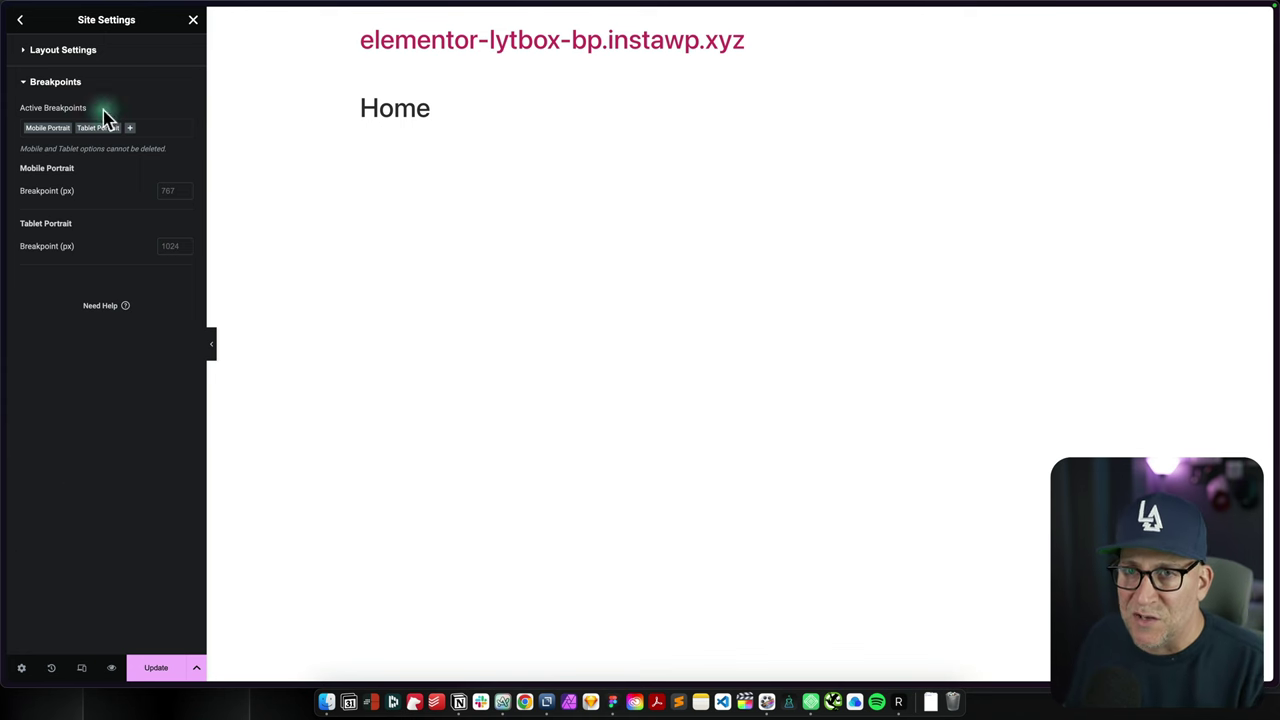
Step: Leave the layout settings and open the Global Fonts settings
left_click(22, 22)
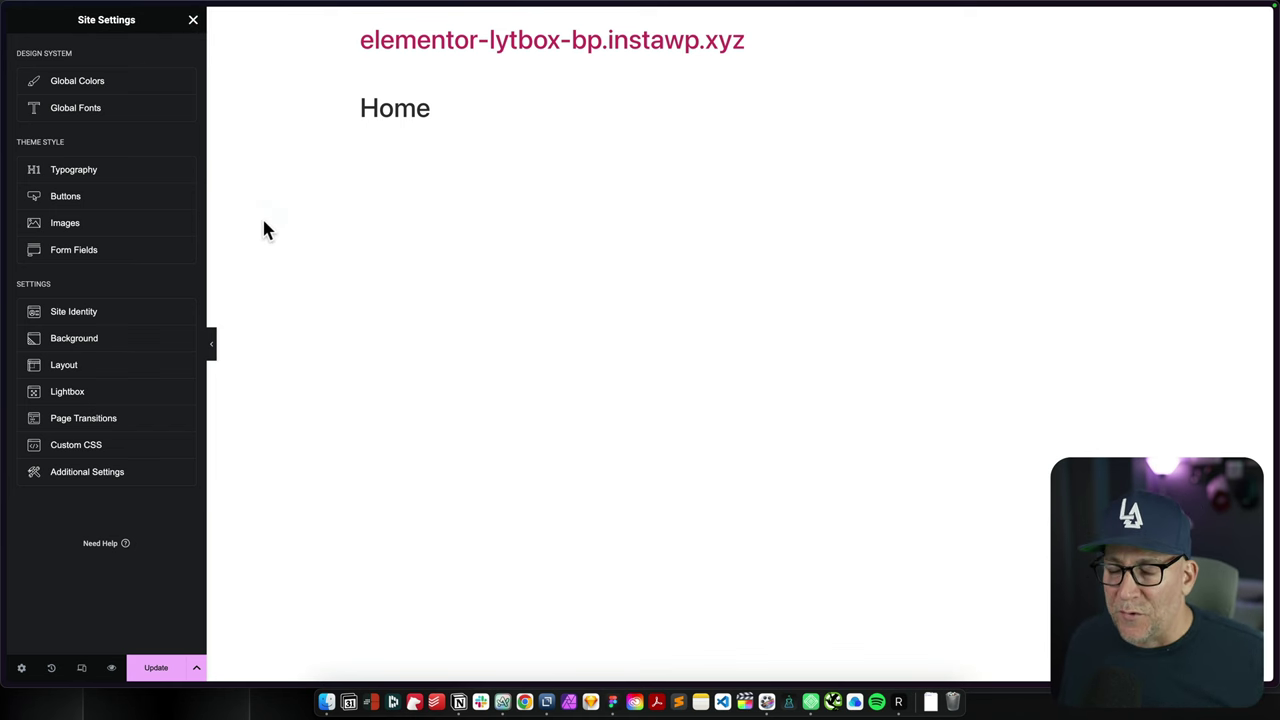
left_click(90, 92)
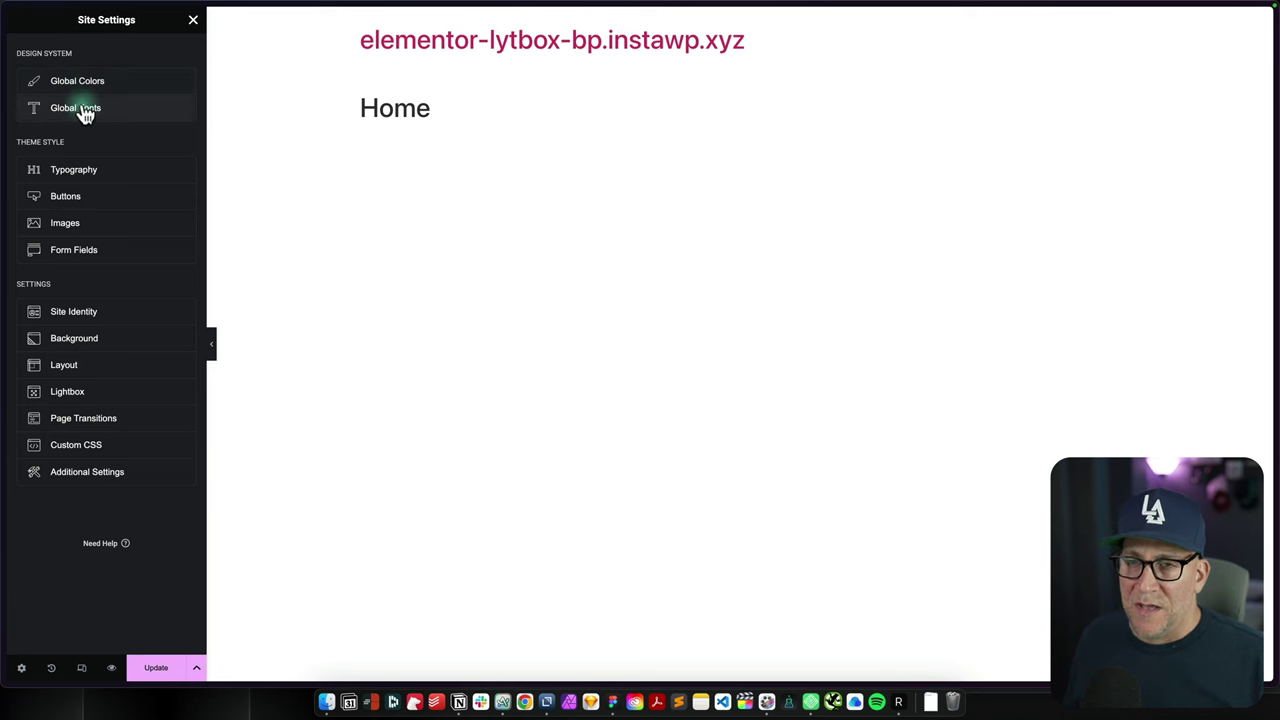
left_click(82, 107)
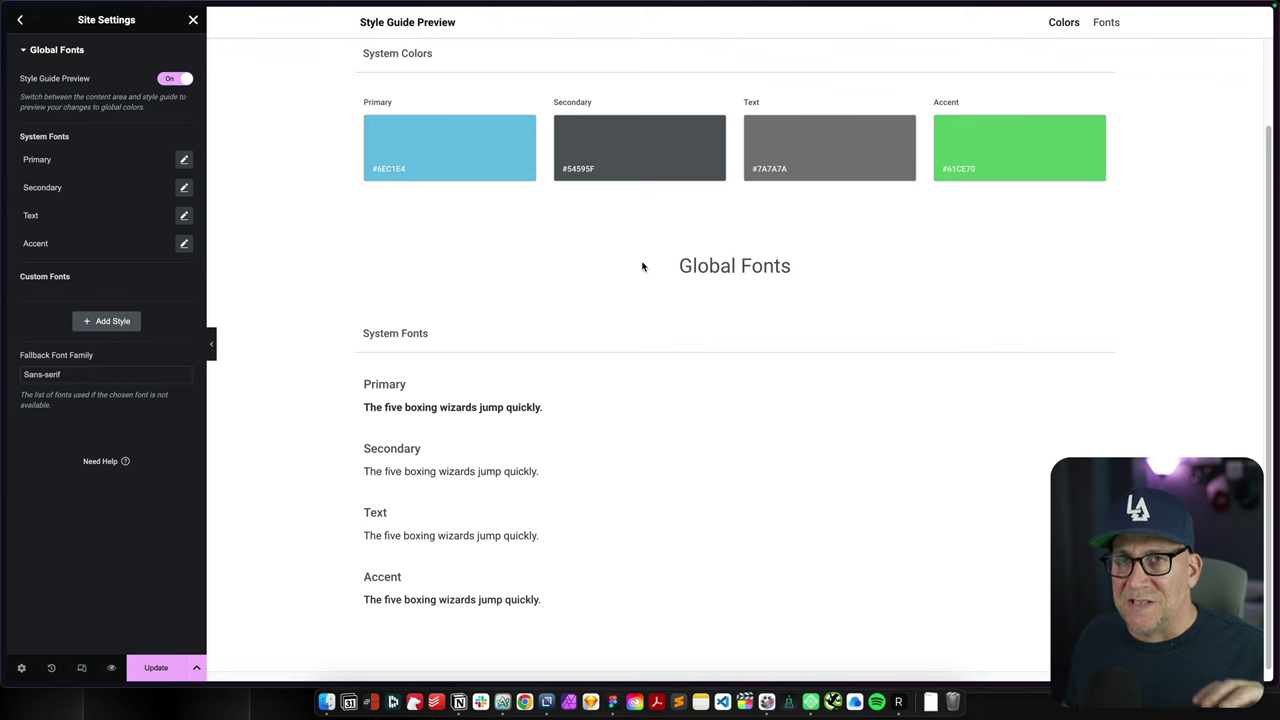
Step: Switch to Figma and examine the brand guide's title, text and button styles and its colour swatches
key("ctrl+Right")
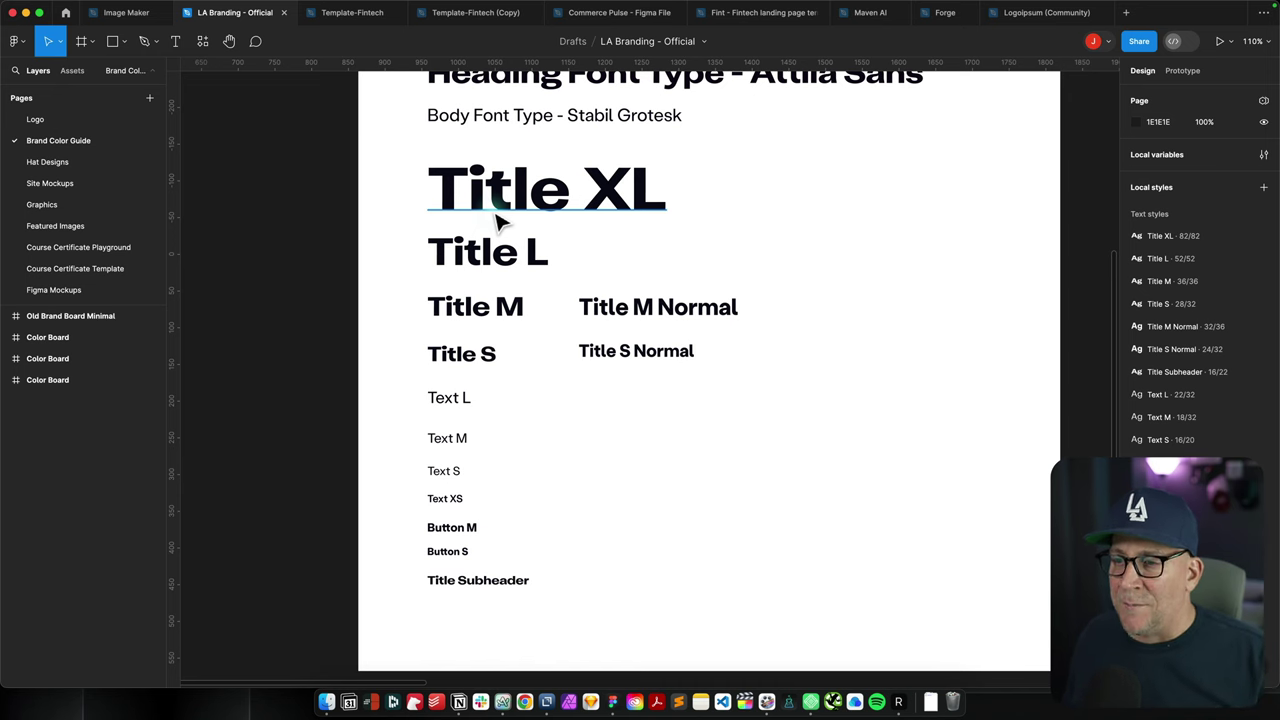
scroll(598, 463, "up", 3)
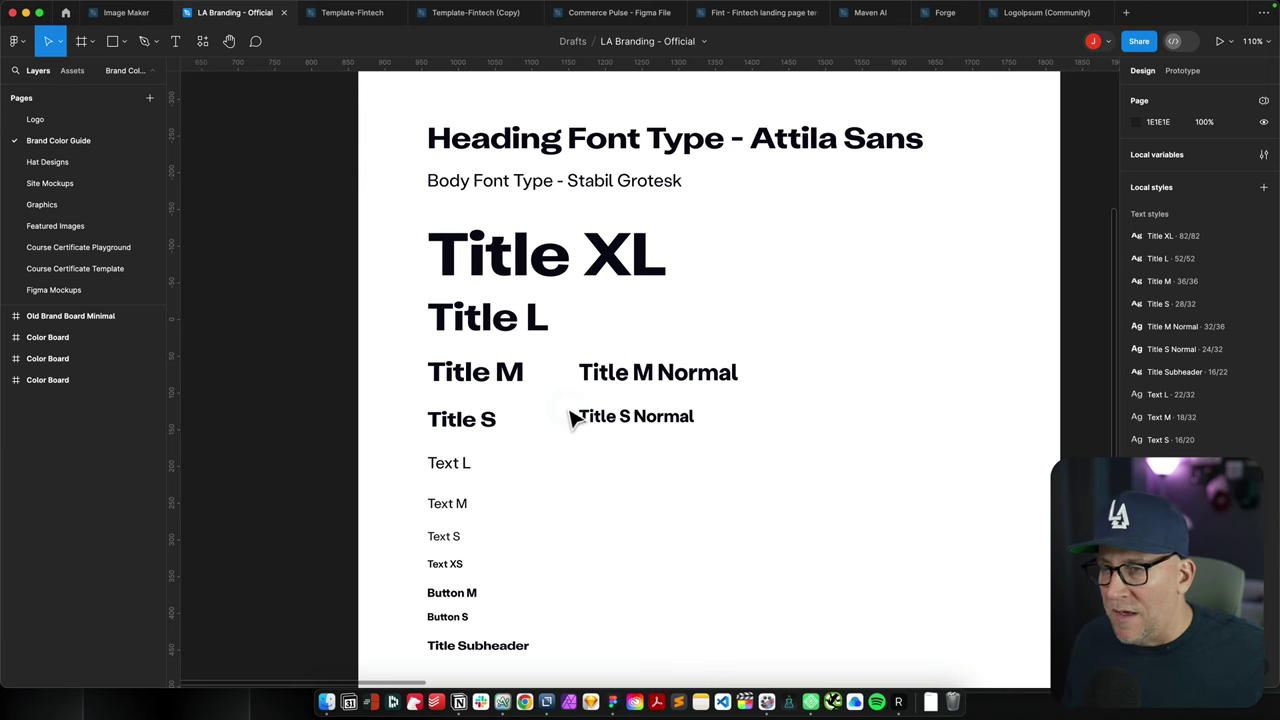
scroll(560, 425, "right", 15)
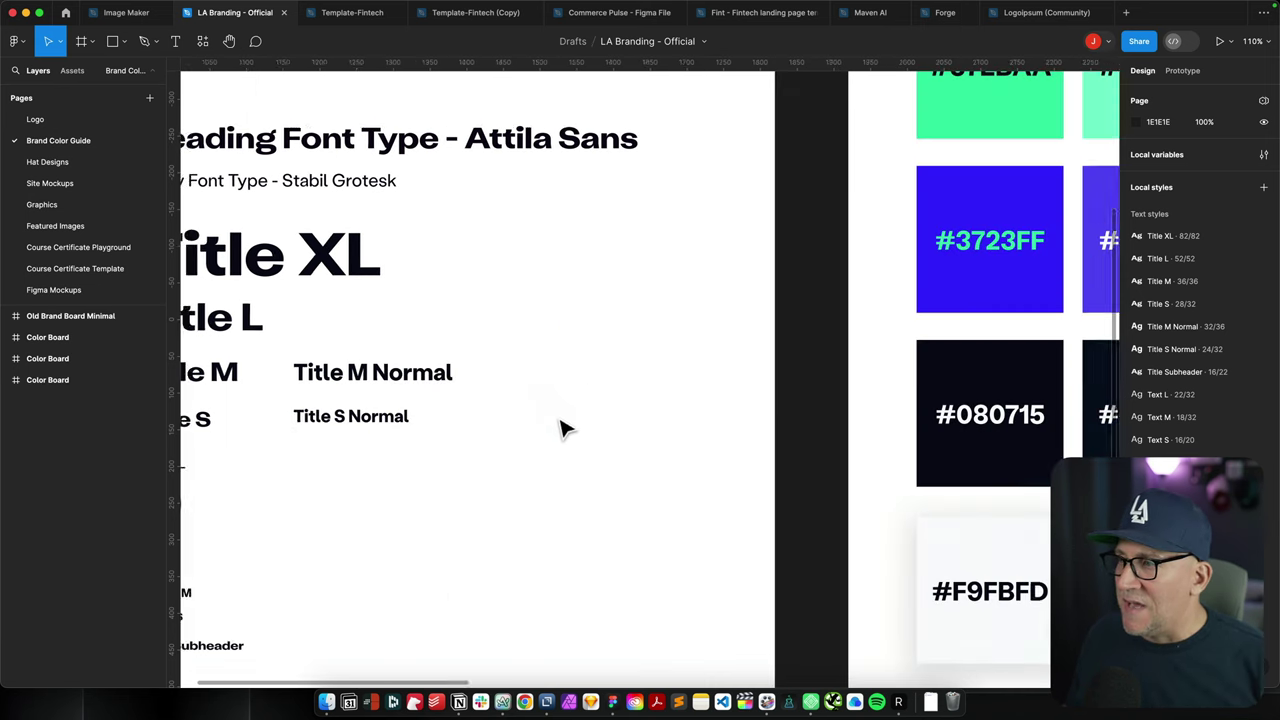
scroll(558, 417, "down", 2)
scroll(557, 416, "up", 5)
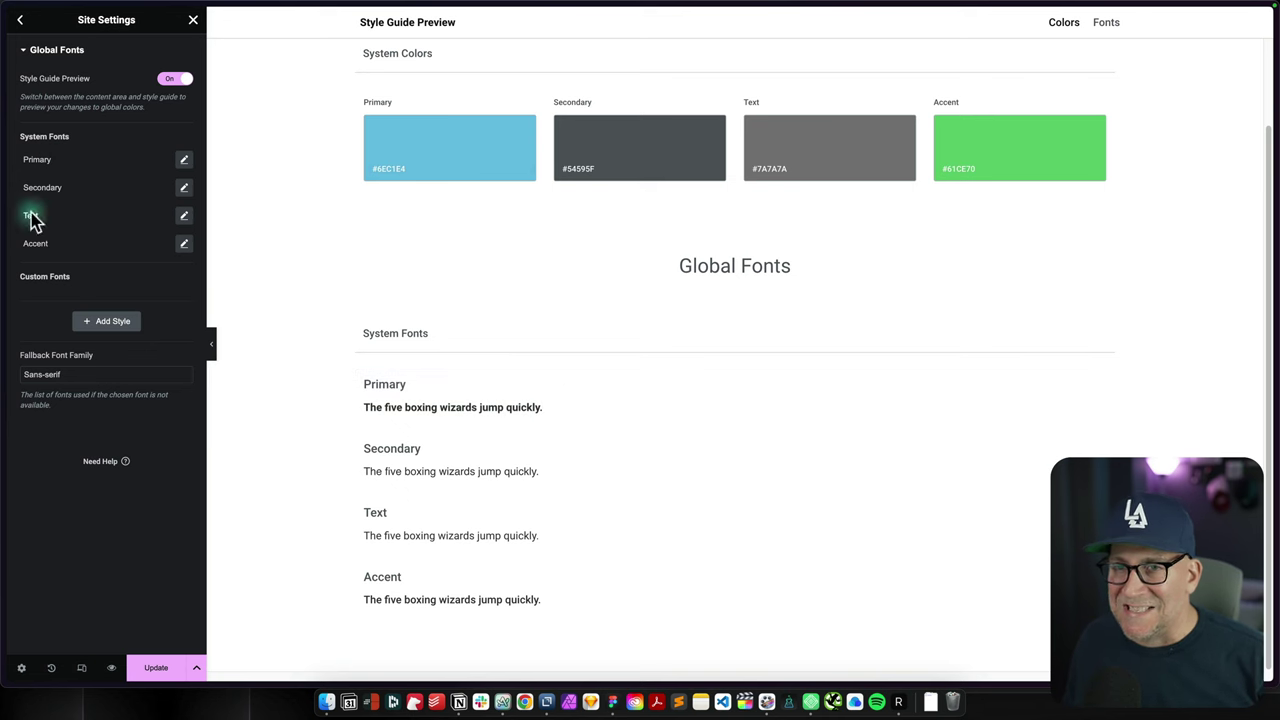
Step: Keep the browser sidebar open and move the reference site's Elementor tab directly below the current editor tab
mouse_move(4, 216)
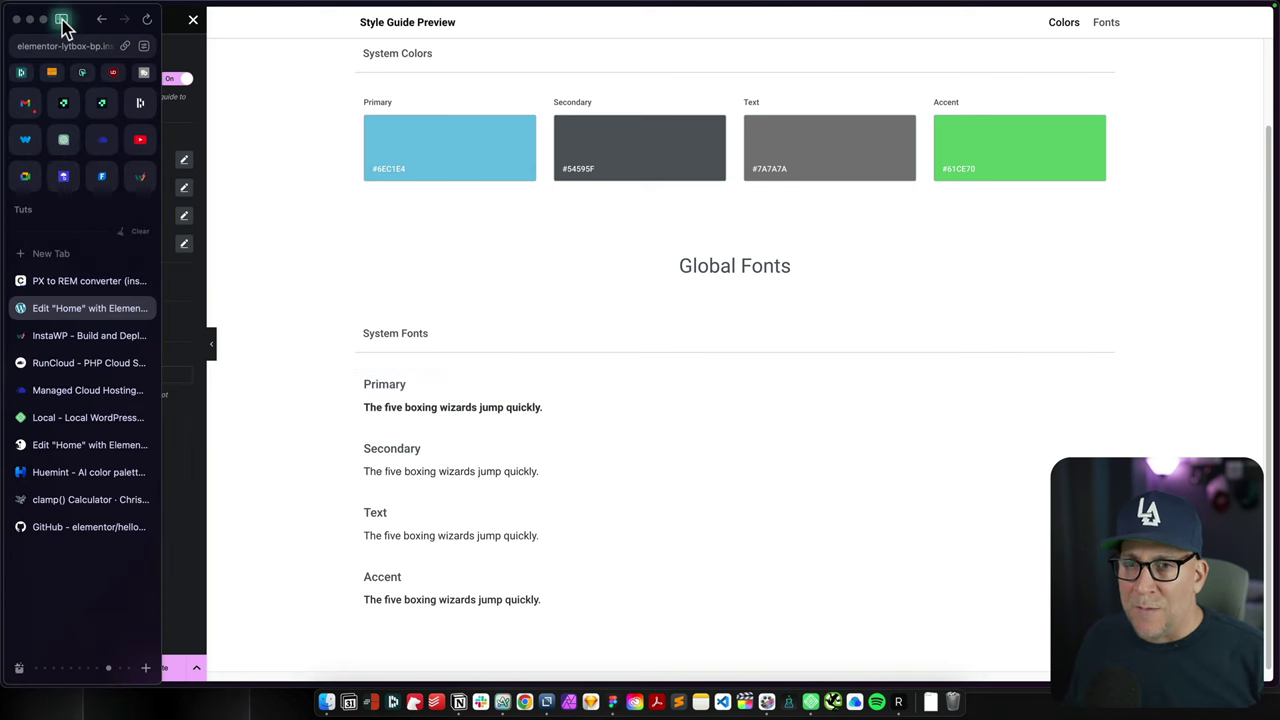
left_click(62, 20)
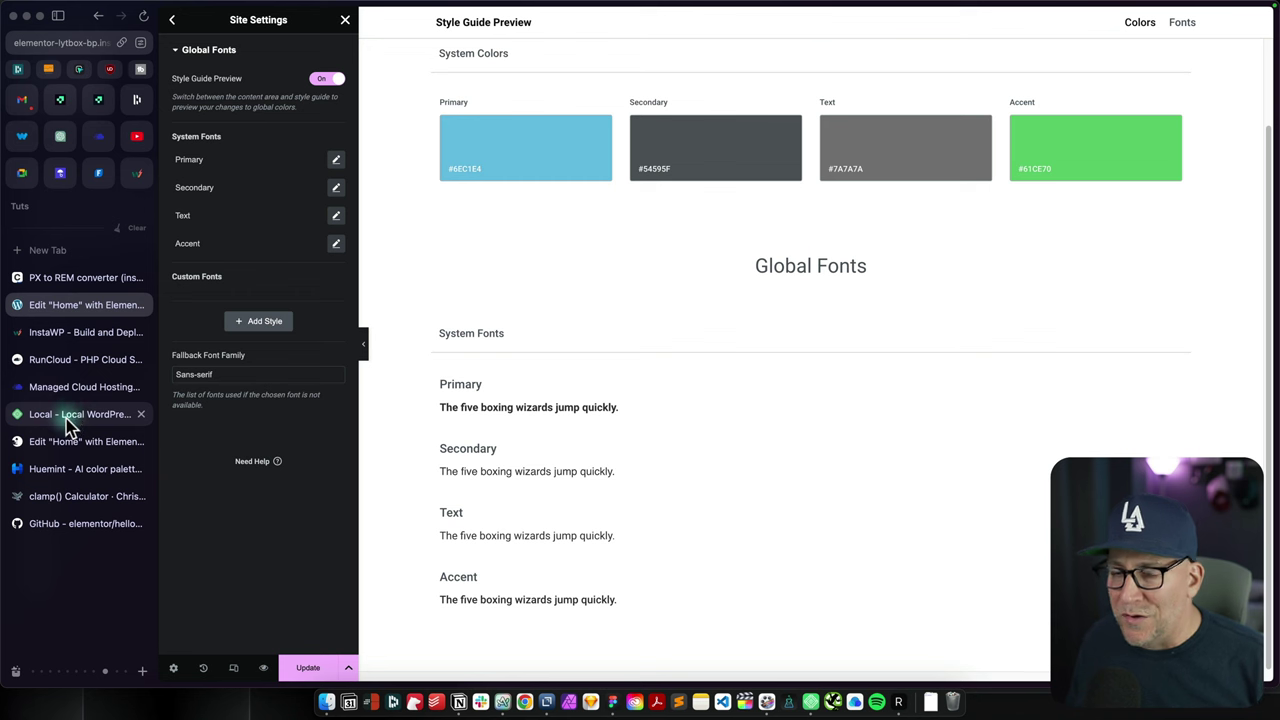
left_click_drag(62, 441, 64, 332)
Step: Using the reference site's fonts as a model, rename the blueprint's system fonts Header XL, Header L, Text M and Button Text M
scroll(569, 357, "up", 6)
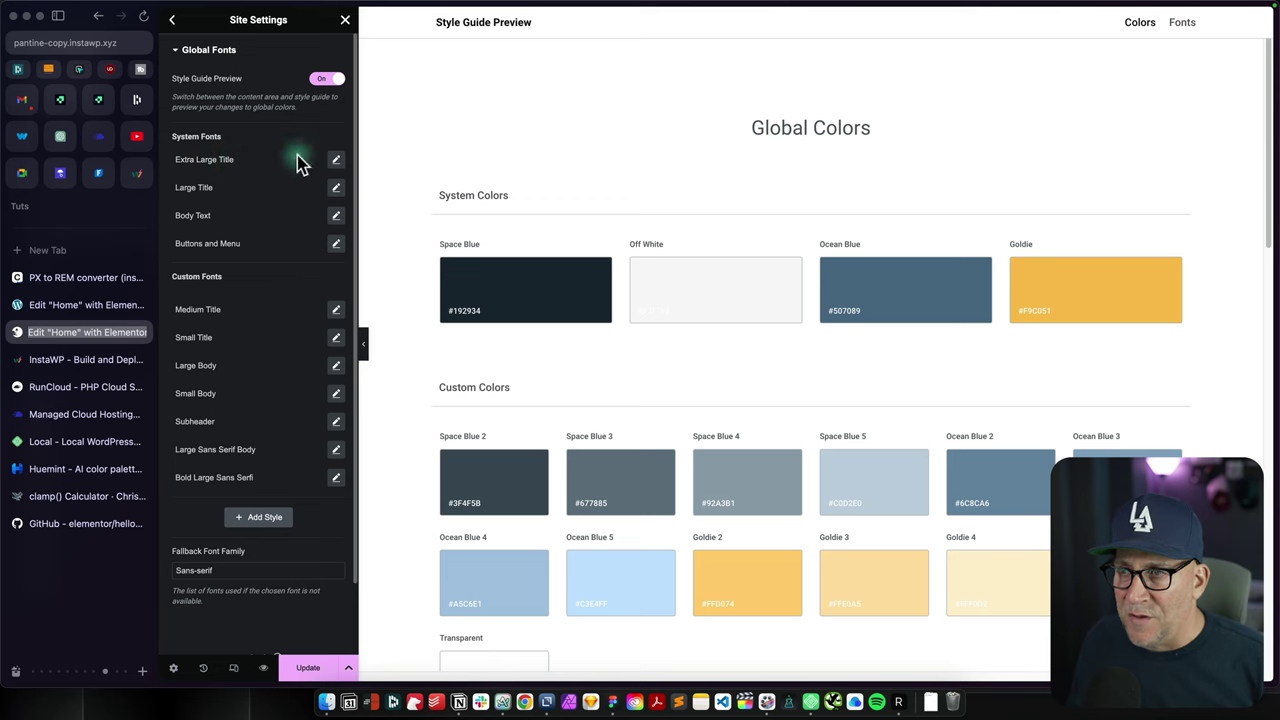
scroll(514, 320, "down", 5)
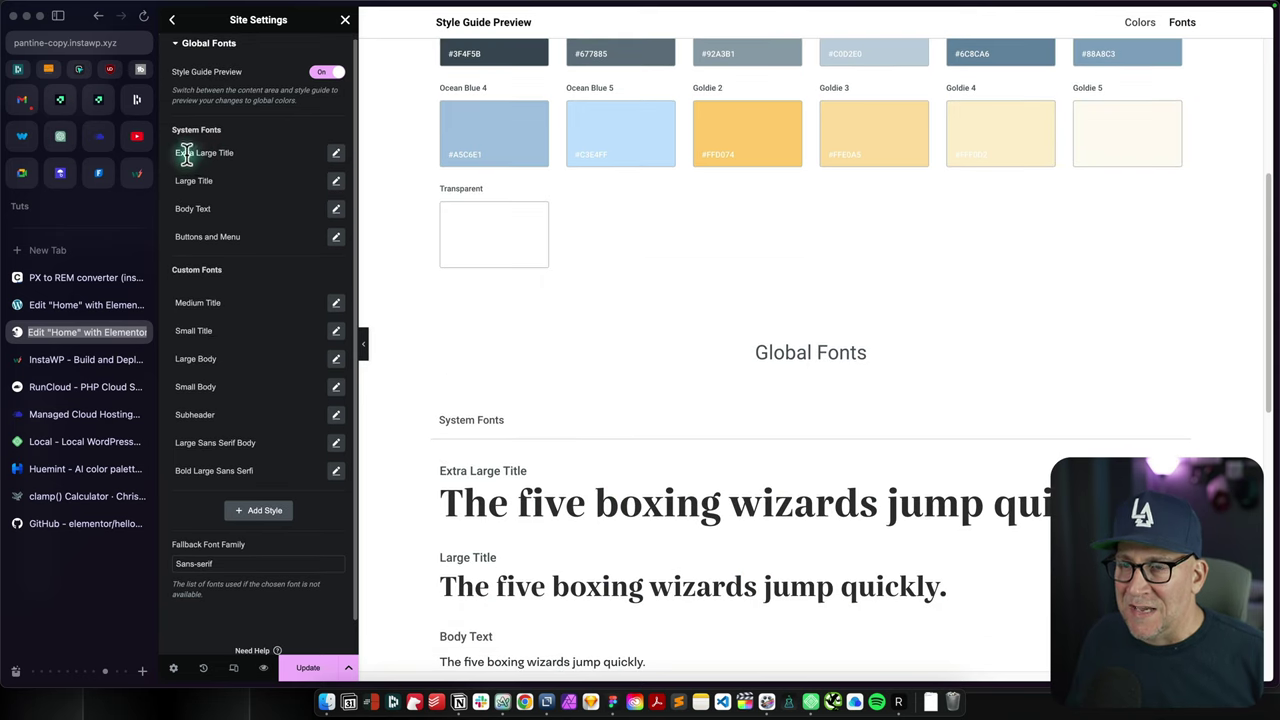
scroll(677, 463, "down", 4)
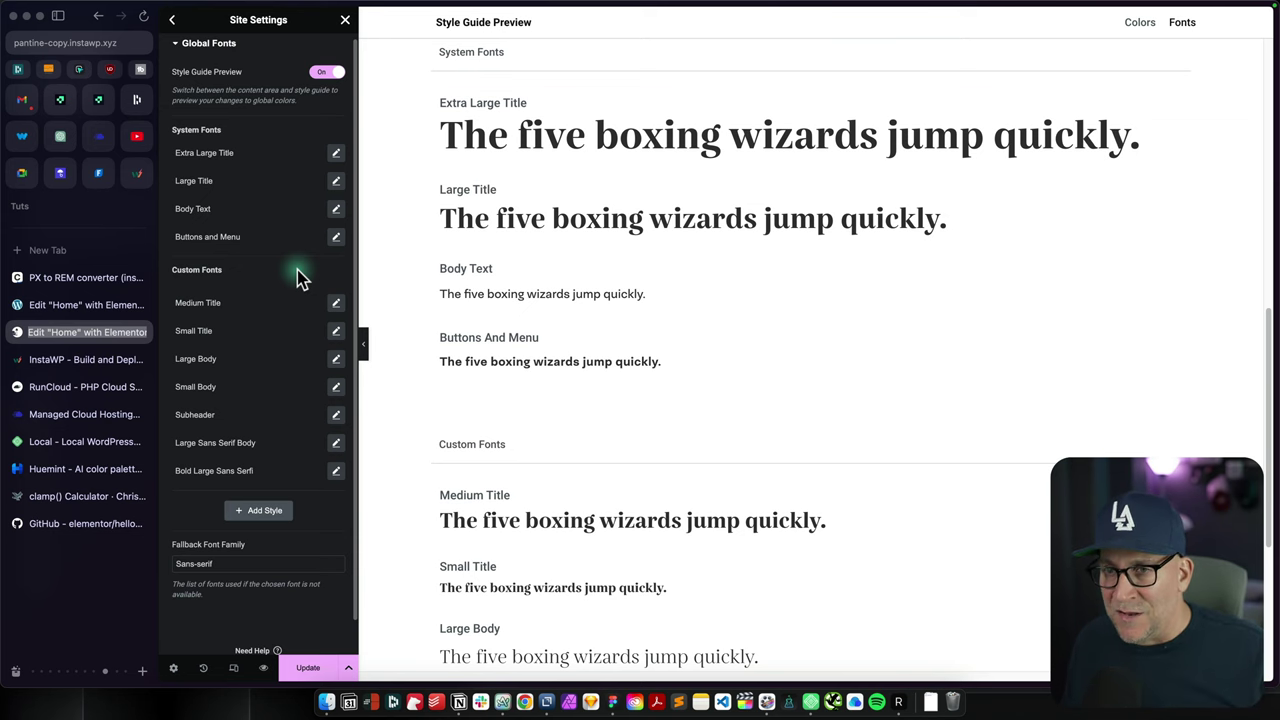
key("ctrl+Tab")
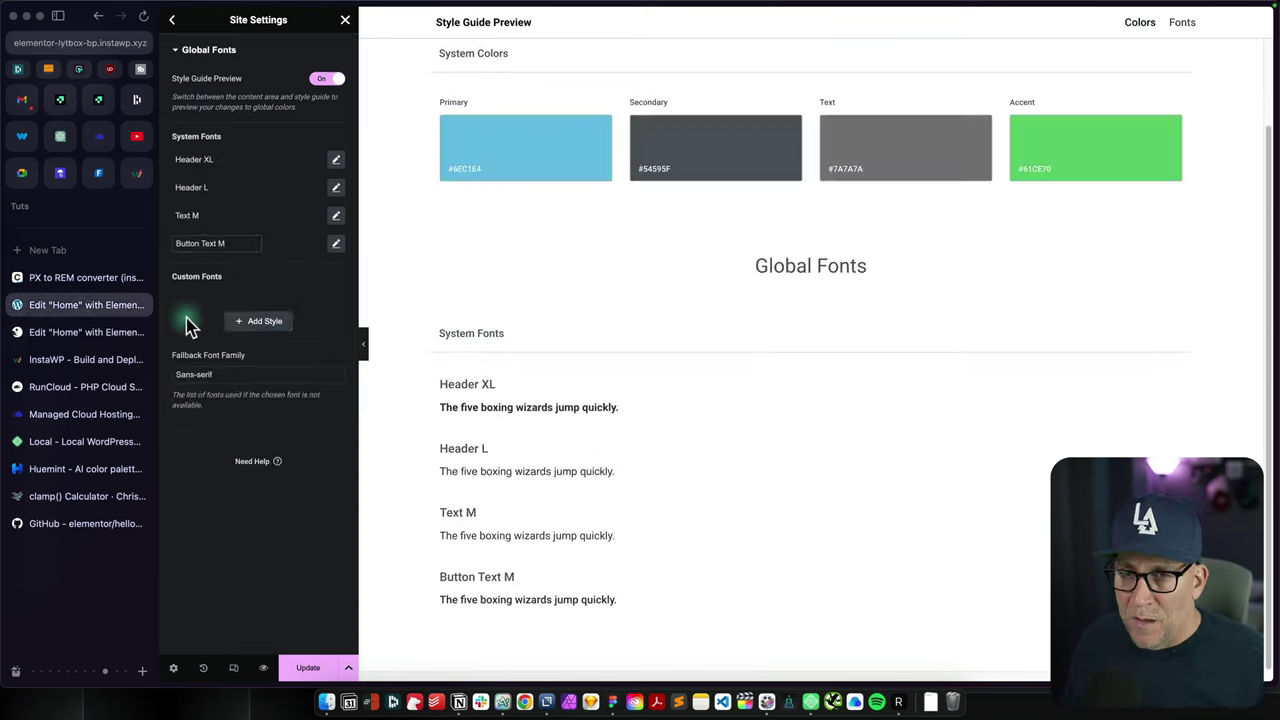
Step: Add the custom fonts Header M, Header S, Header Sub, Text L, Text S and Text XS, modelled on the reference site and the Figma brand guide
left_click(86, 332)
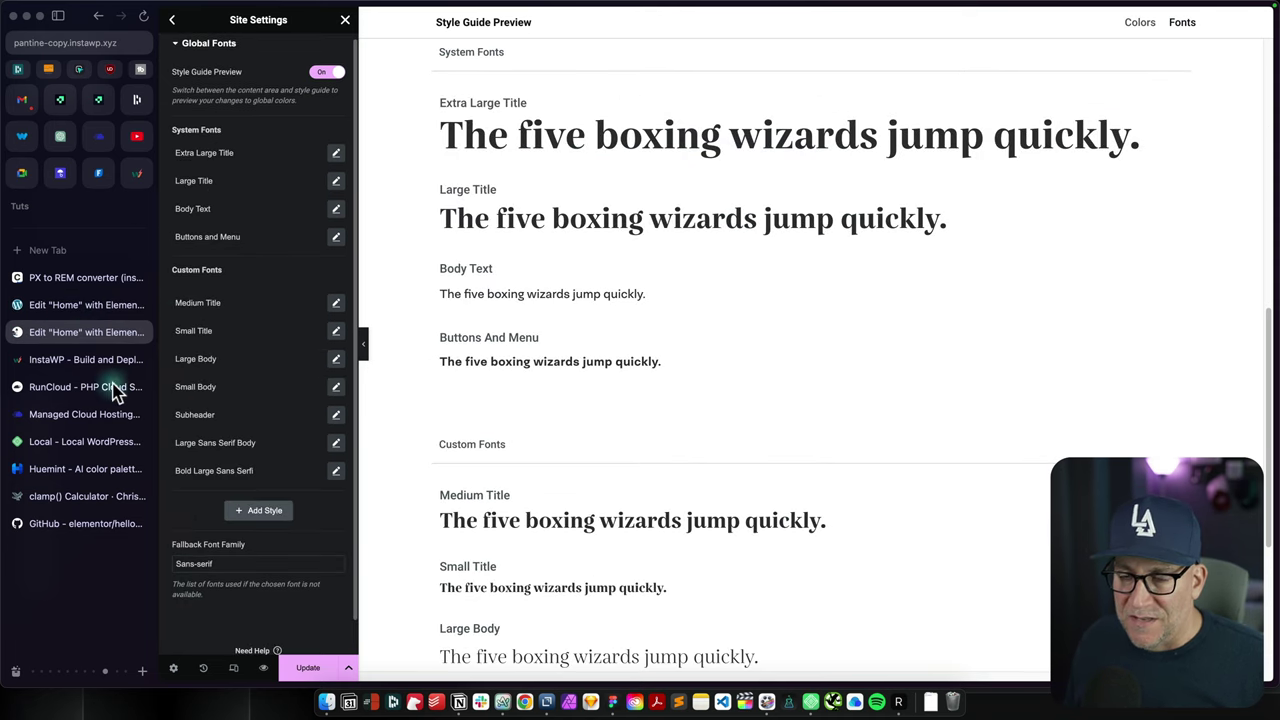
scroll(520, 310, "down", 4)
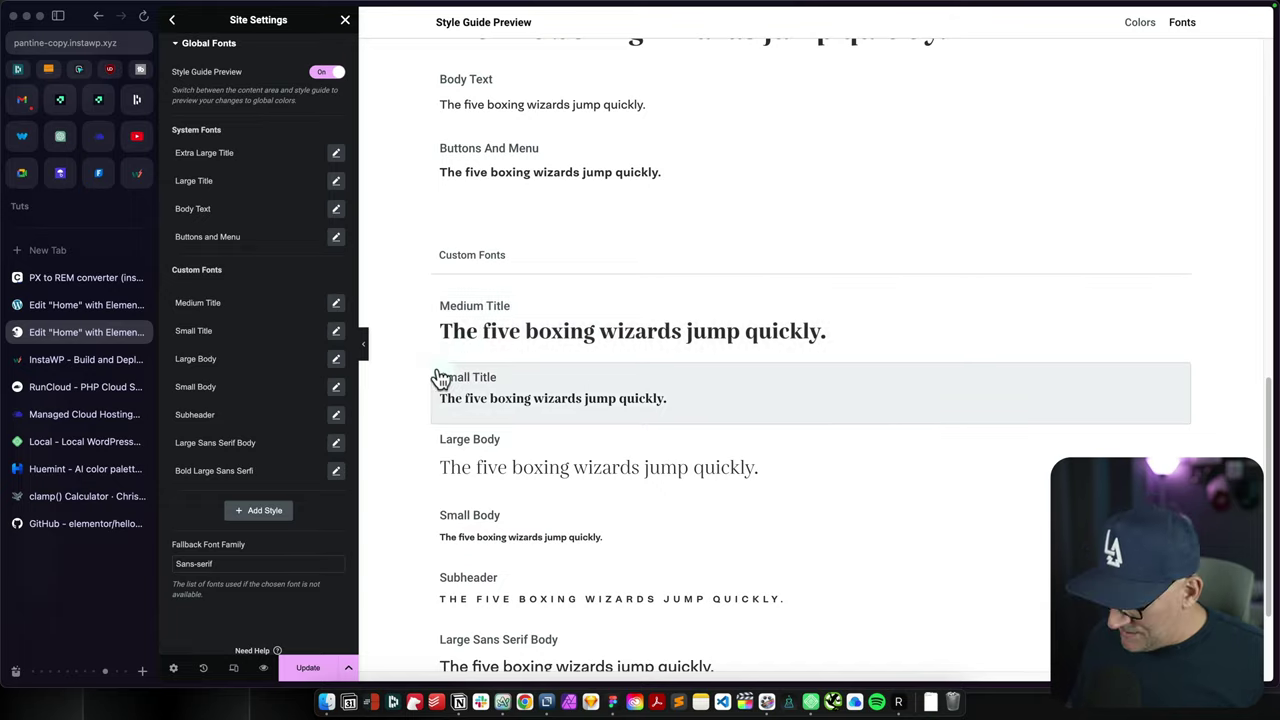
key("ctrl+Right")
scroll(466, 343, "left", 10)
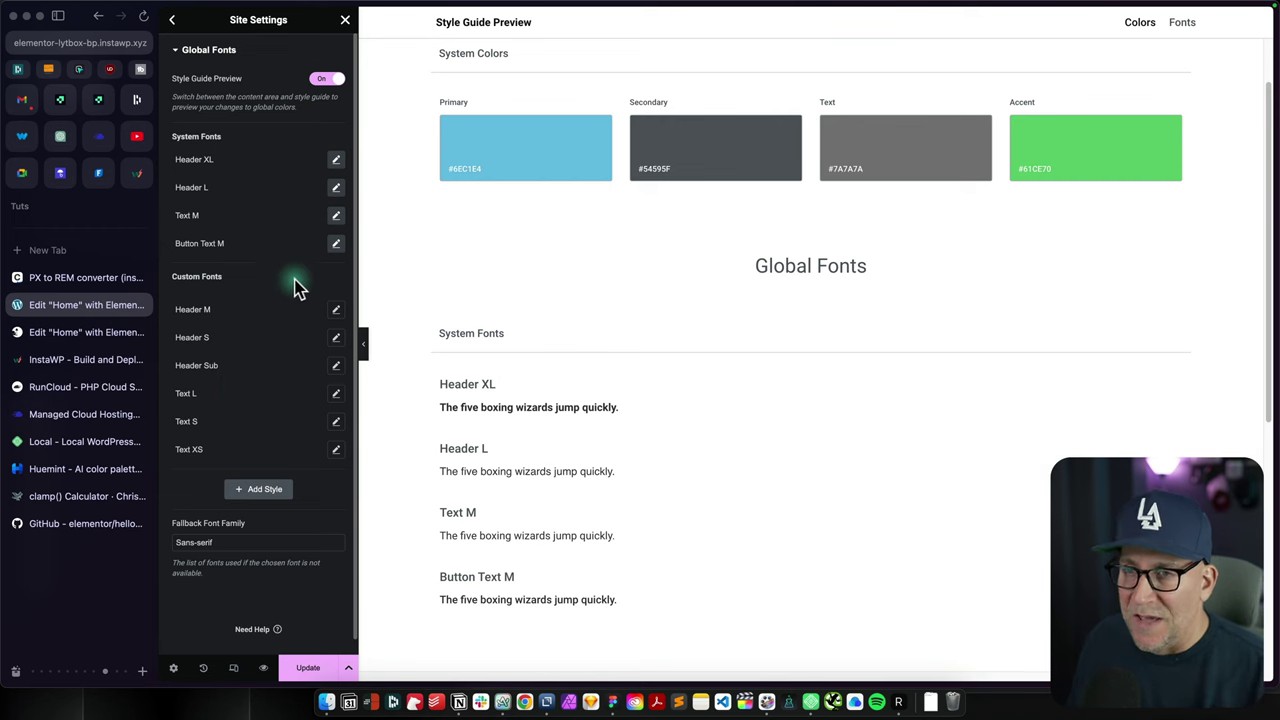
Step: Go through the names of the header, text and button font styles one by one
double_click(178, 187)
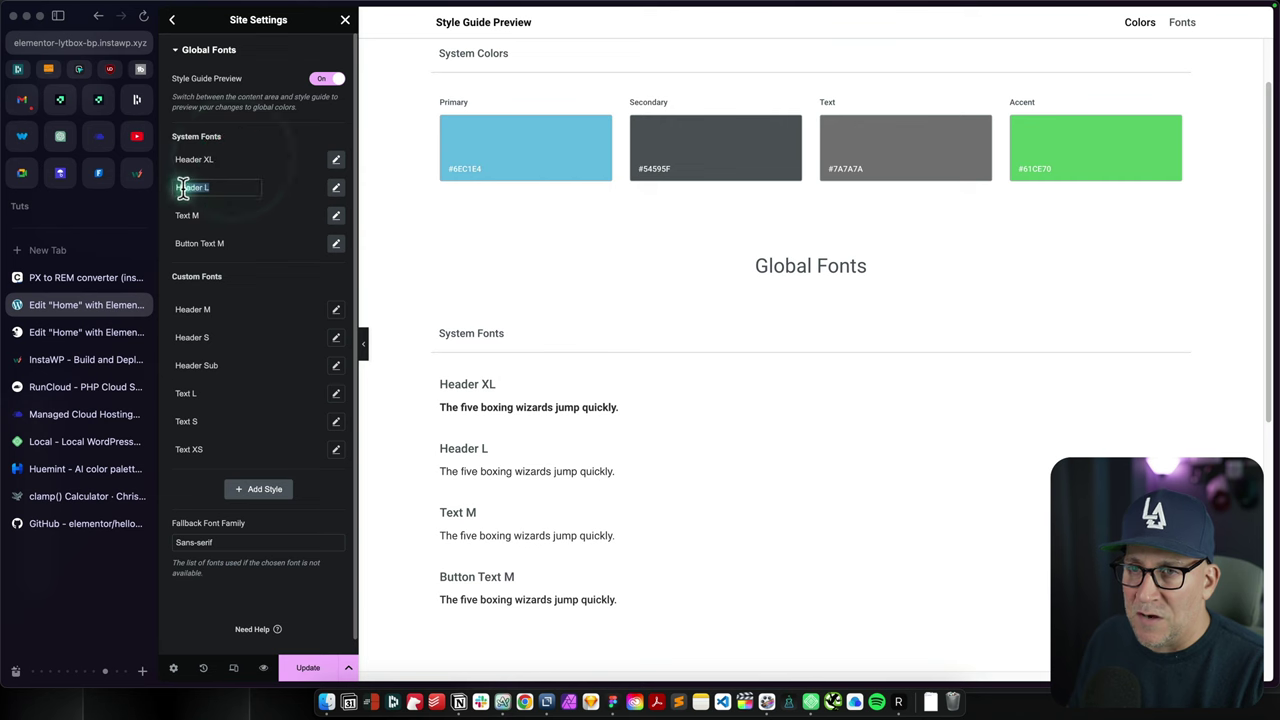
left_click(177, 309)
double_click(177, 337)
left_click(175, 337)
double_click(177, 366)
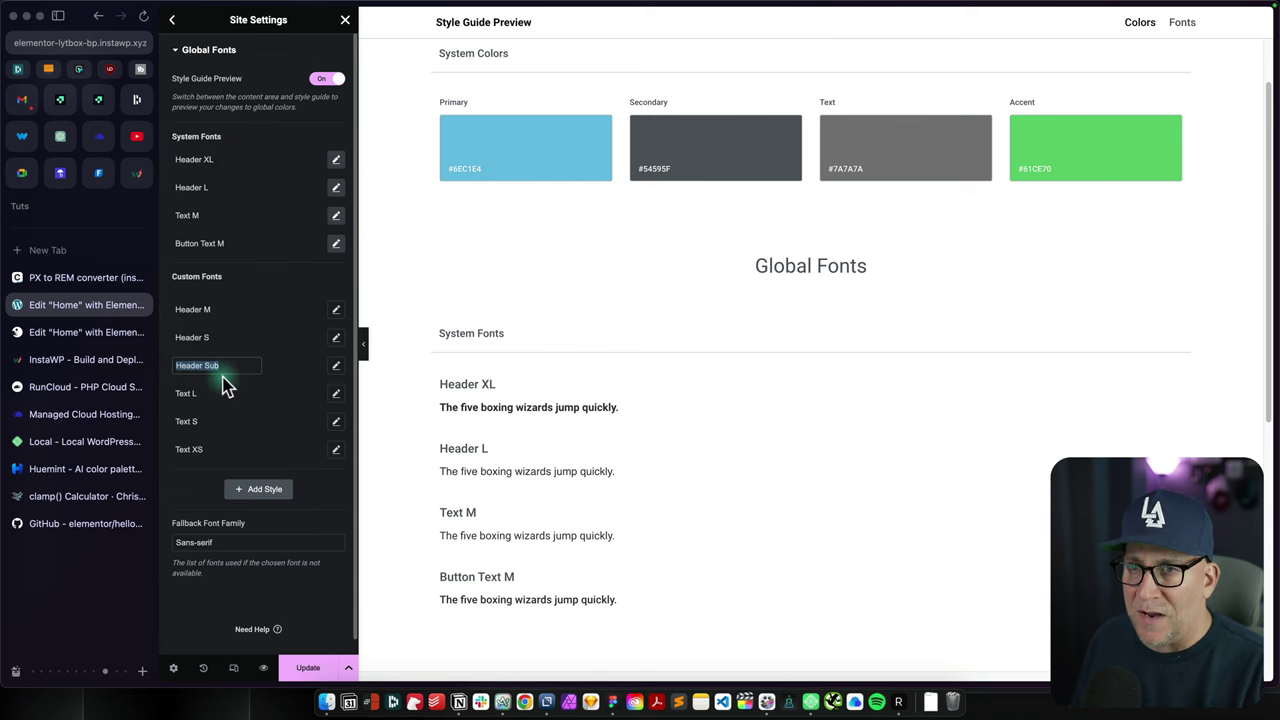
double_click(180, 215)
left_click(205, 393)
double_click(178, 421)
double_click(185, 449)
double_click(175, 246)
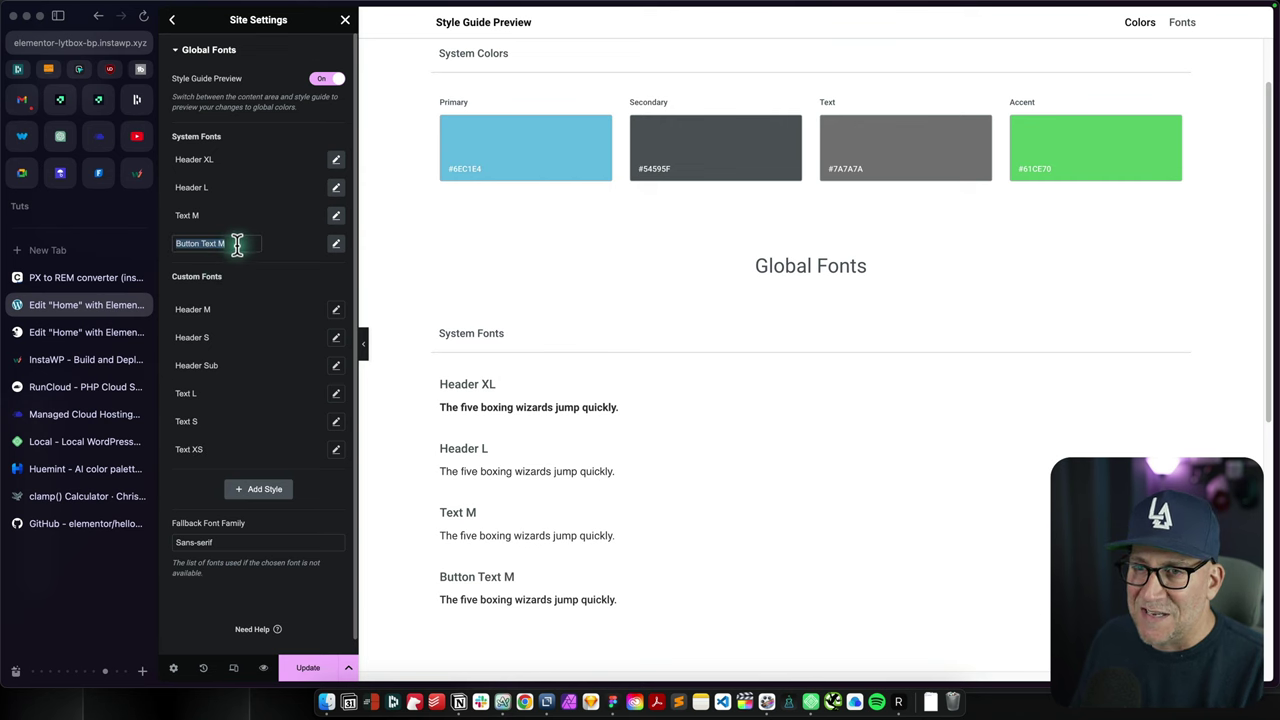
left_click(271, 249)
Step: Add another custom font style named Button Text S
left_click(250, 491)
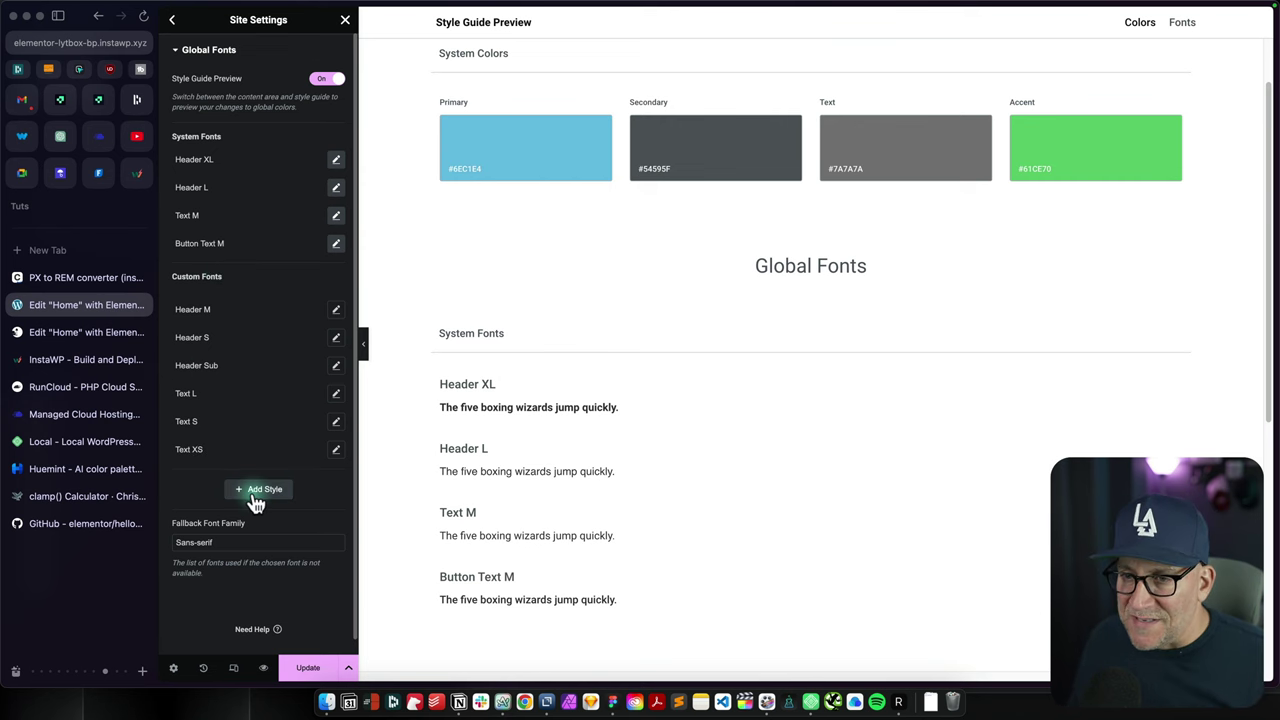
double_click(215, 477)
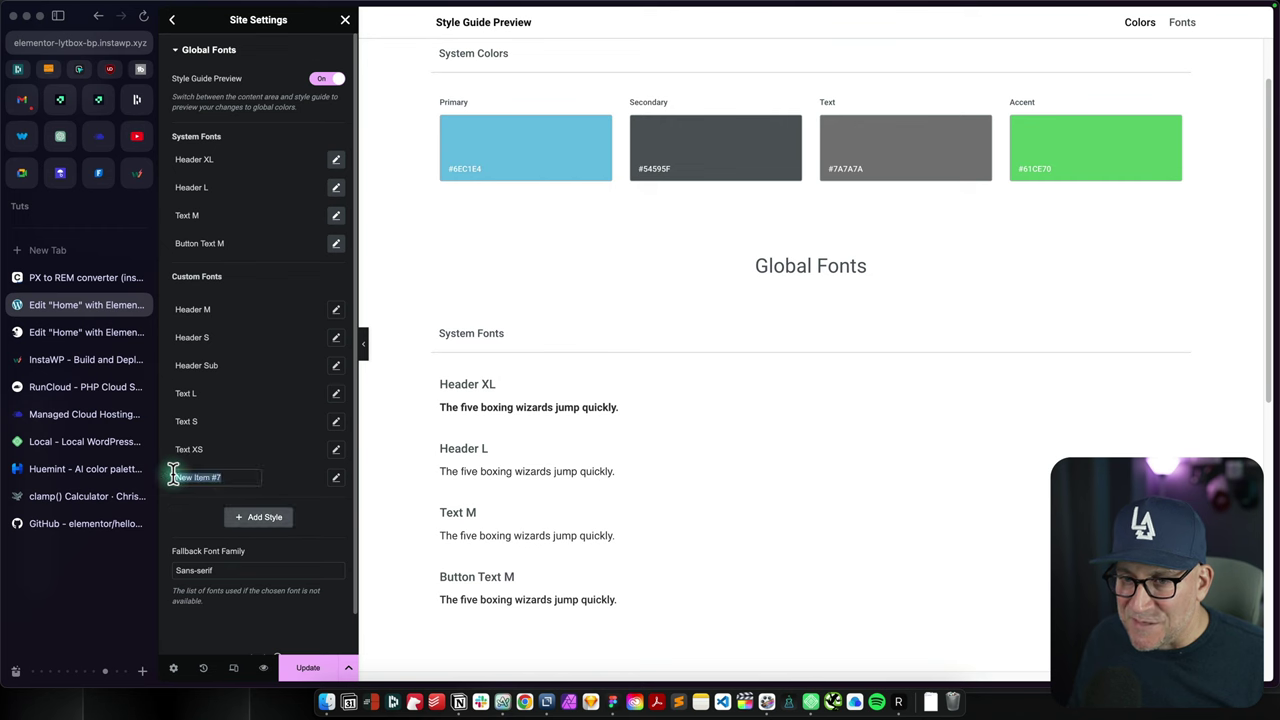
type("Button Text S")
left_click(272, 485)
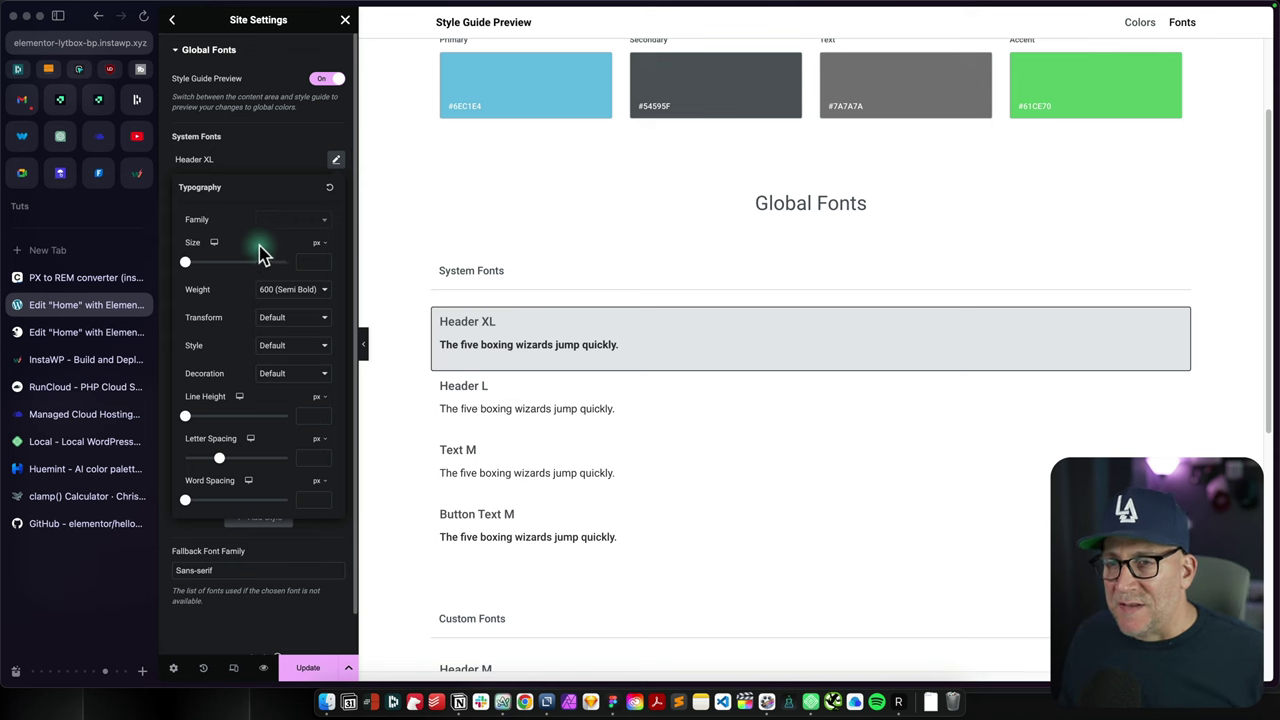
Step: Set the Header XL font size to 4.5 rem in its typography settings
left_click(318, 244)
left_click(320, 277)
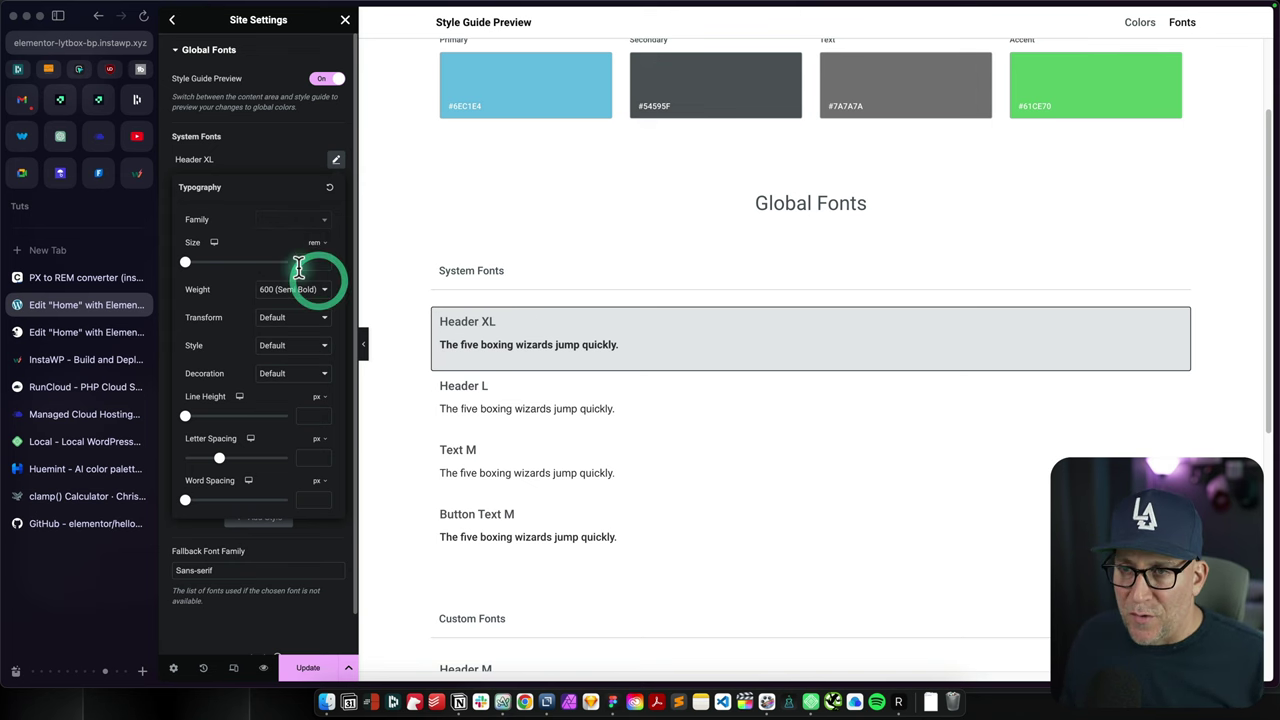
left_click(303, 262)
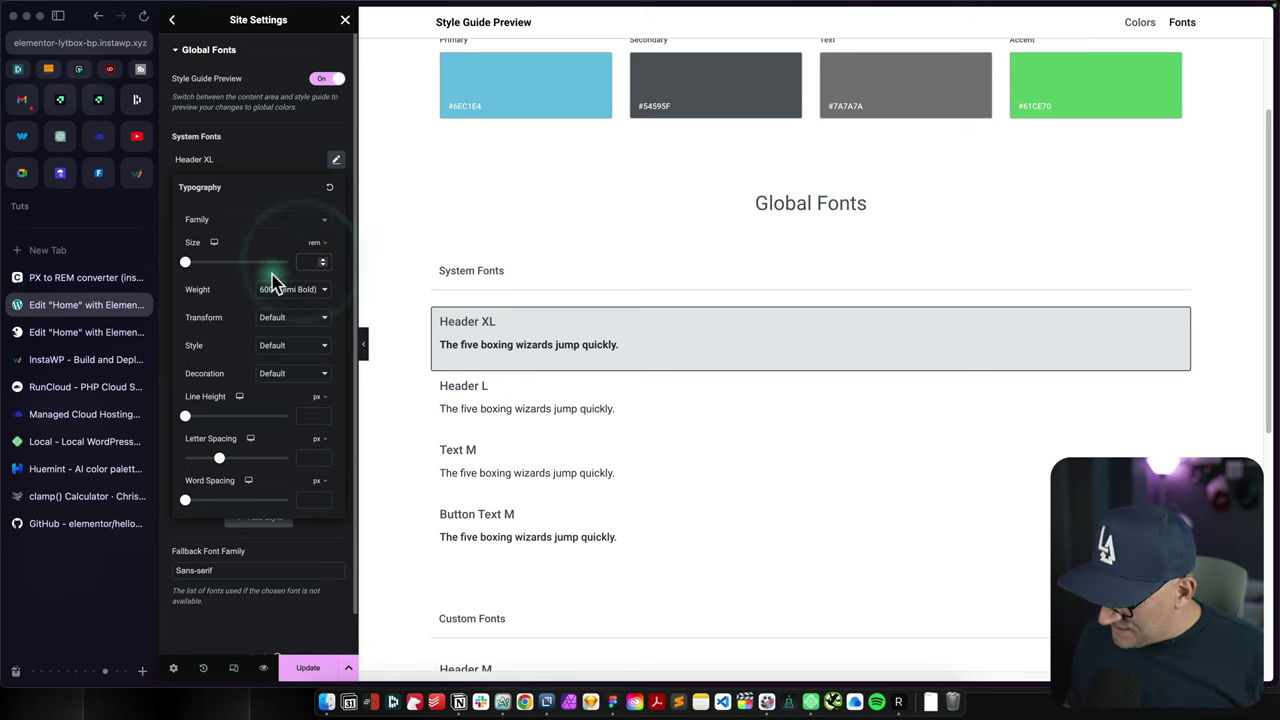
type("4.")
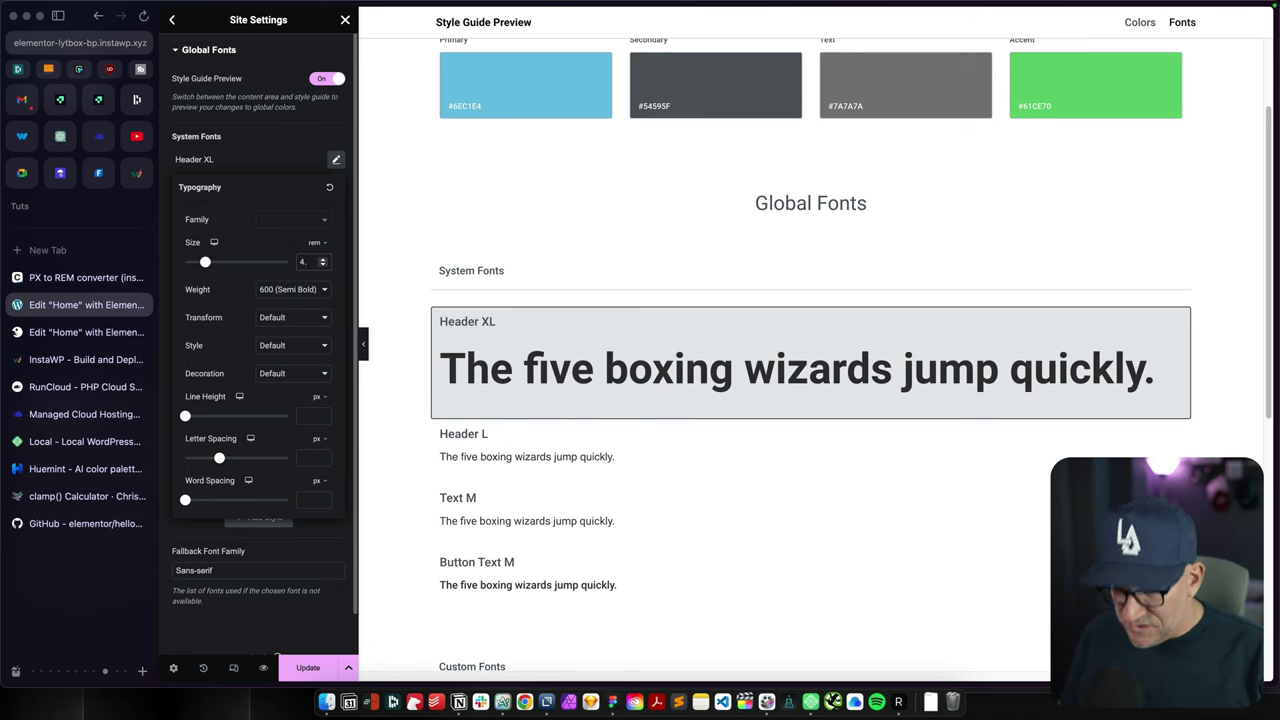
type("5")
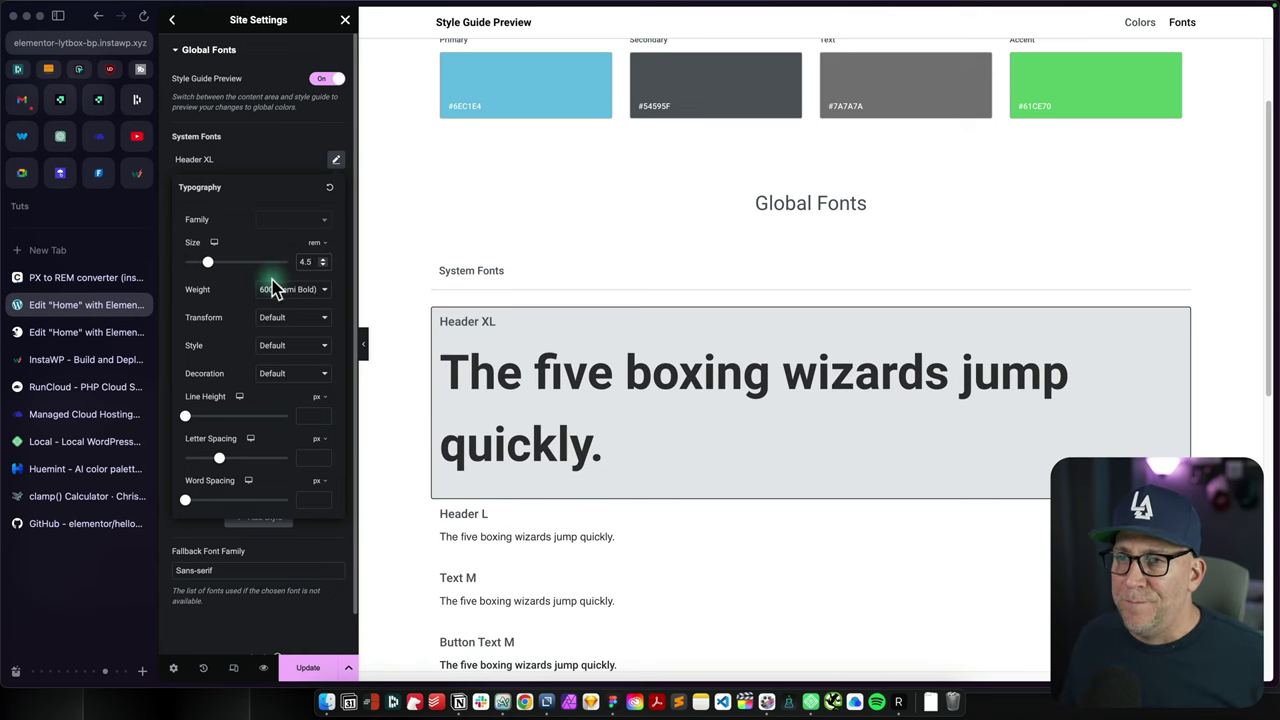
Step: Preview the Header XL sample text at the tablet and mobile breakpoints
left_click(214, 242)
left_click(215, 261)
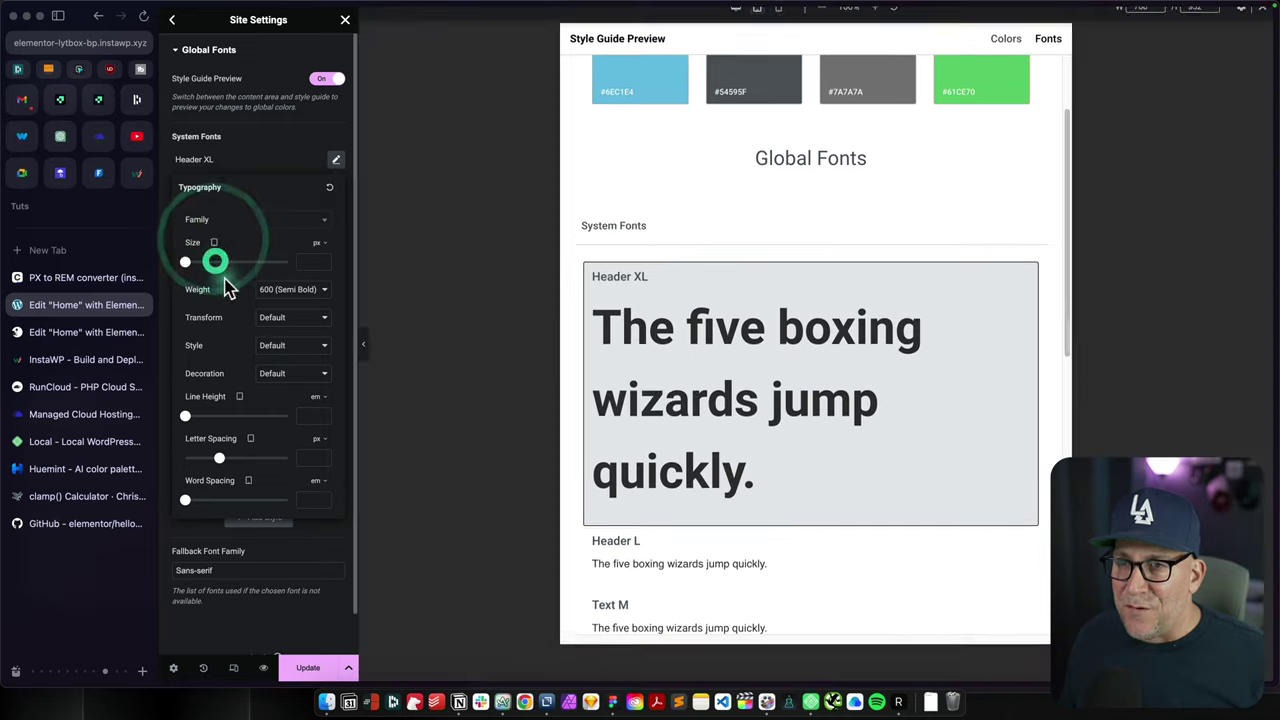
left_click(214, 243)
left_click(216, 278)
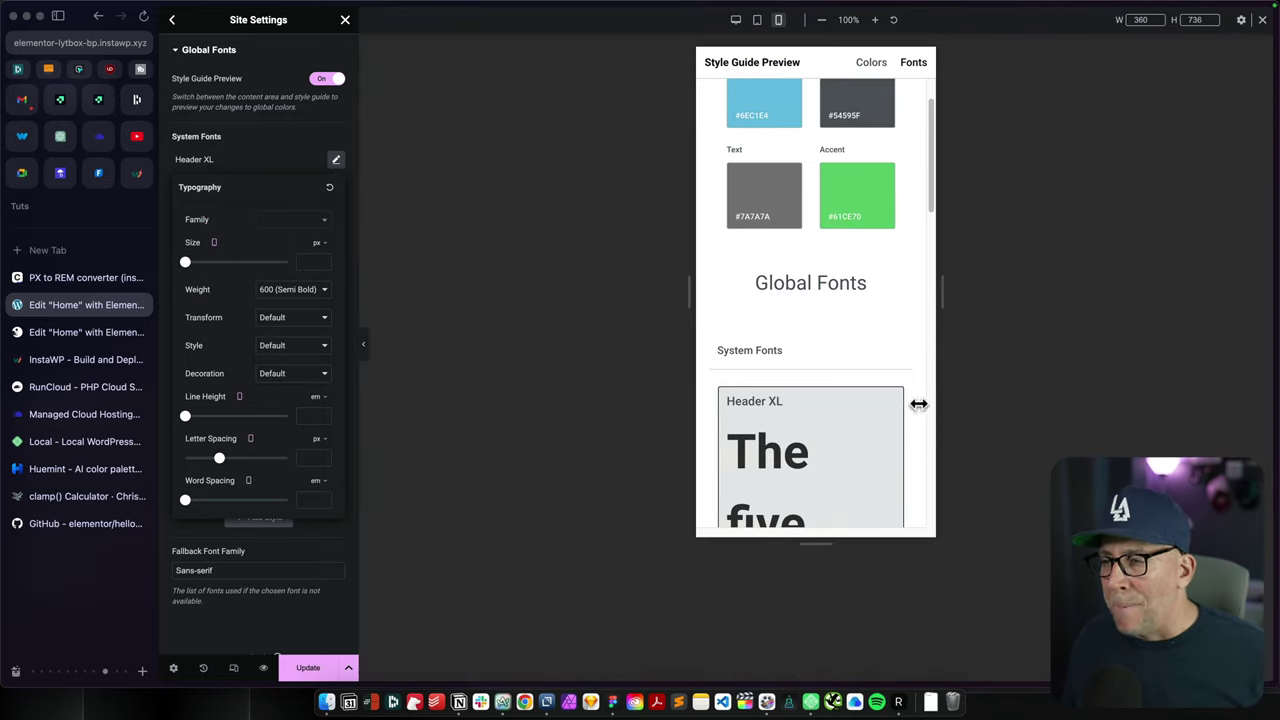
left_click(813, 404)
scroll(800, 408, "down", 3)
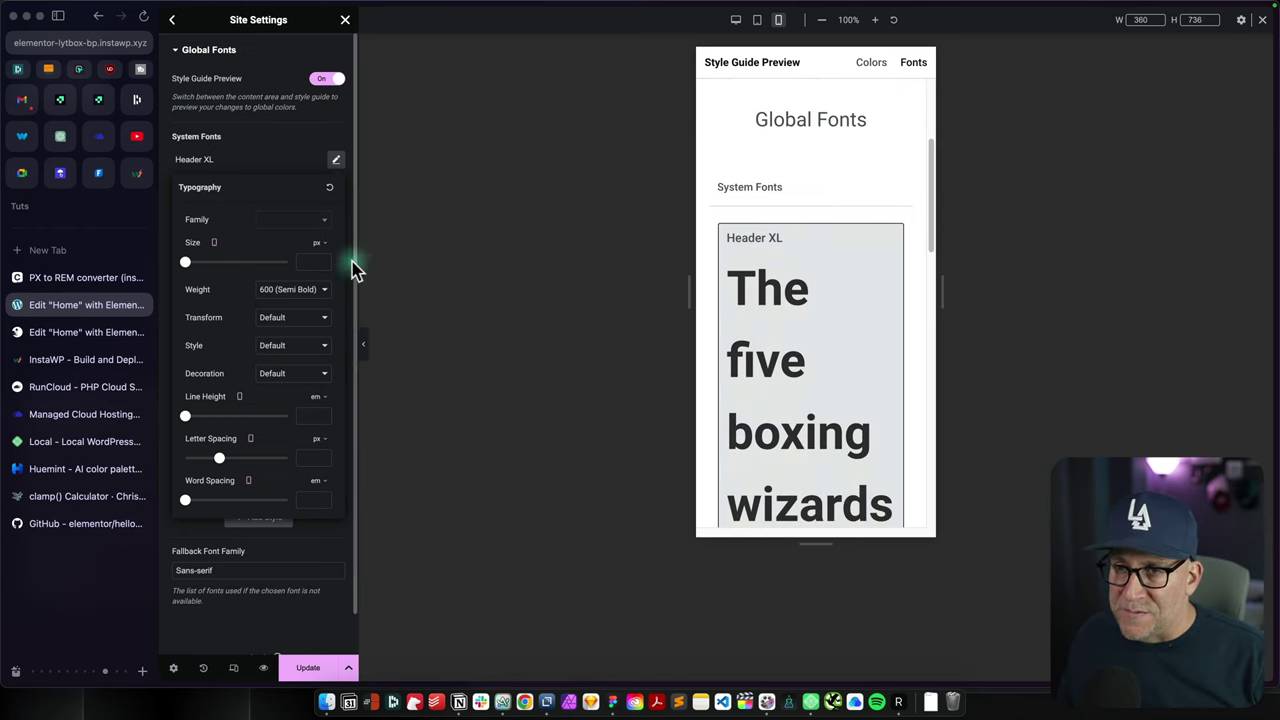
Step: Return to the desktop breakpoint and switch the Header XL font size to a custom unit
left_click(195, 230)
left_click(315, 248)
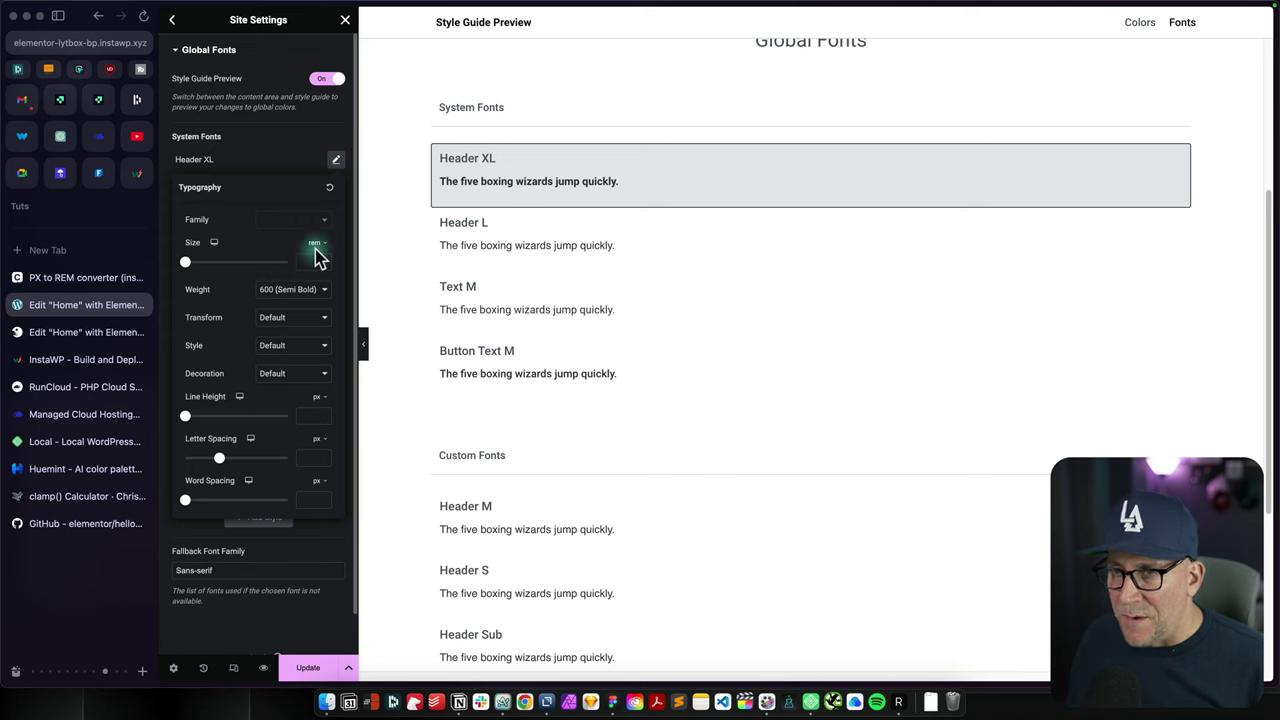
left_click(317, 252)
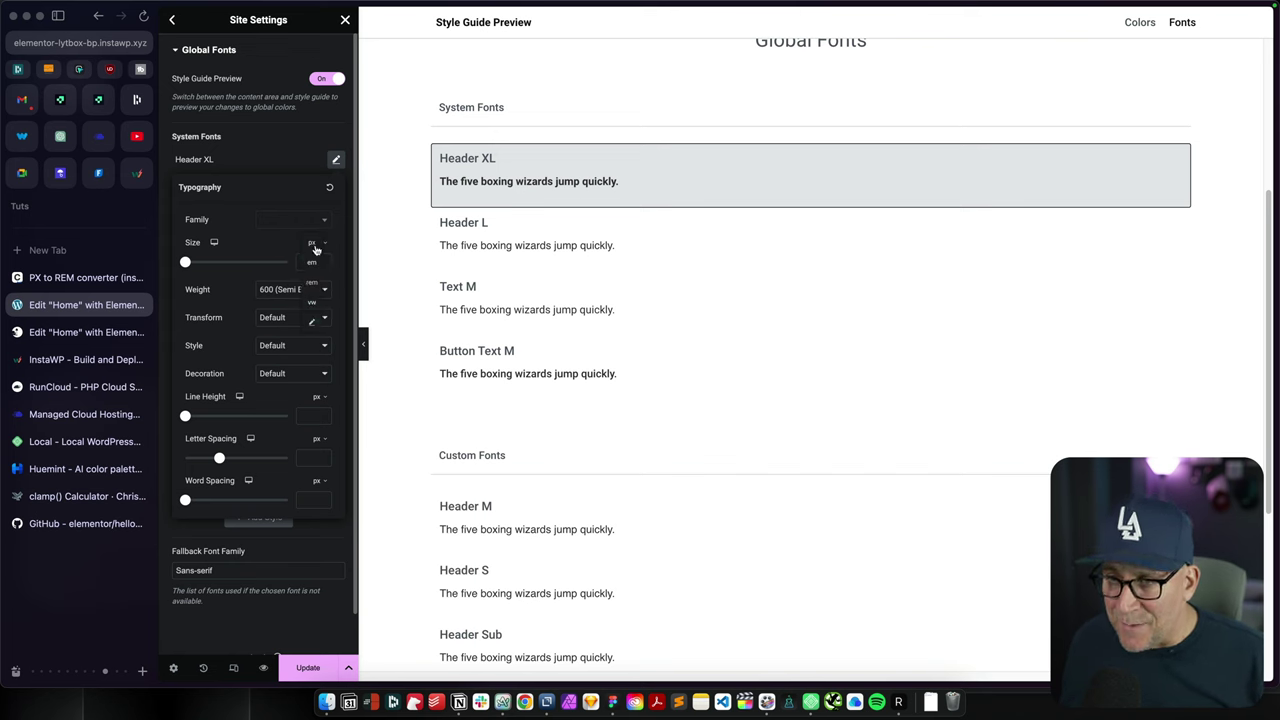
left_click(309, 323)
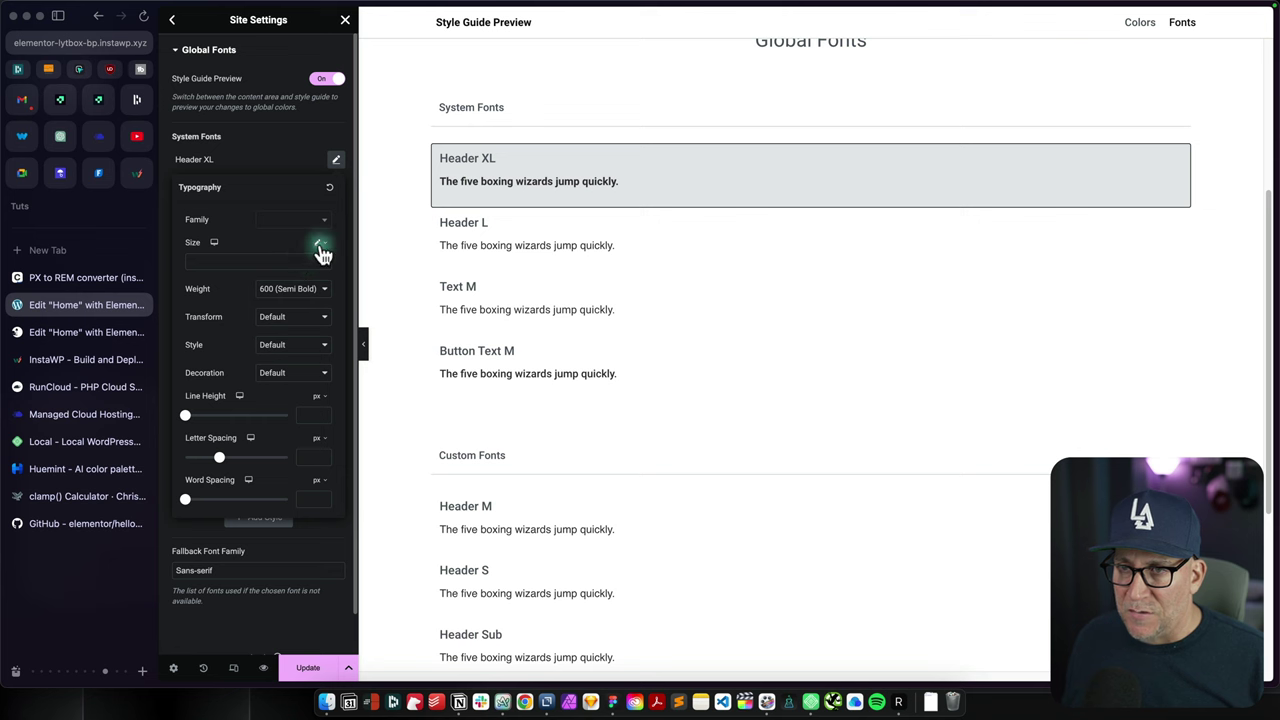
left_click(320, 249)
Step: In the clamp() calculator, calculate a fluid size from 36 to 72 px for viewports from 380 to 1200 px
left_click(86, 497)
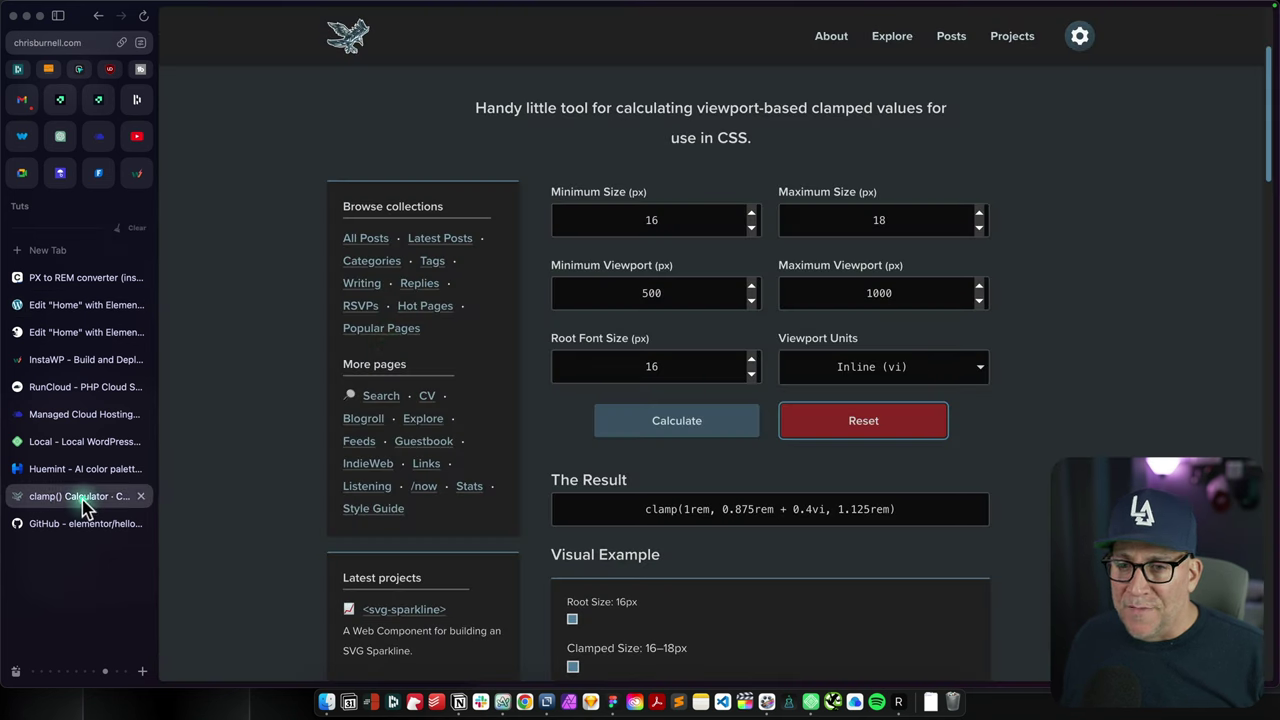
left_click(865, 218)
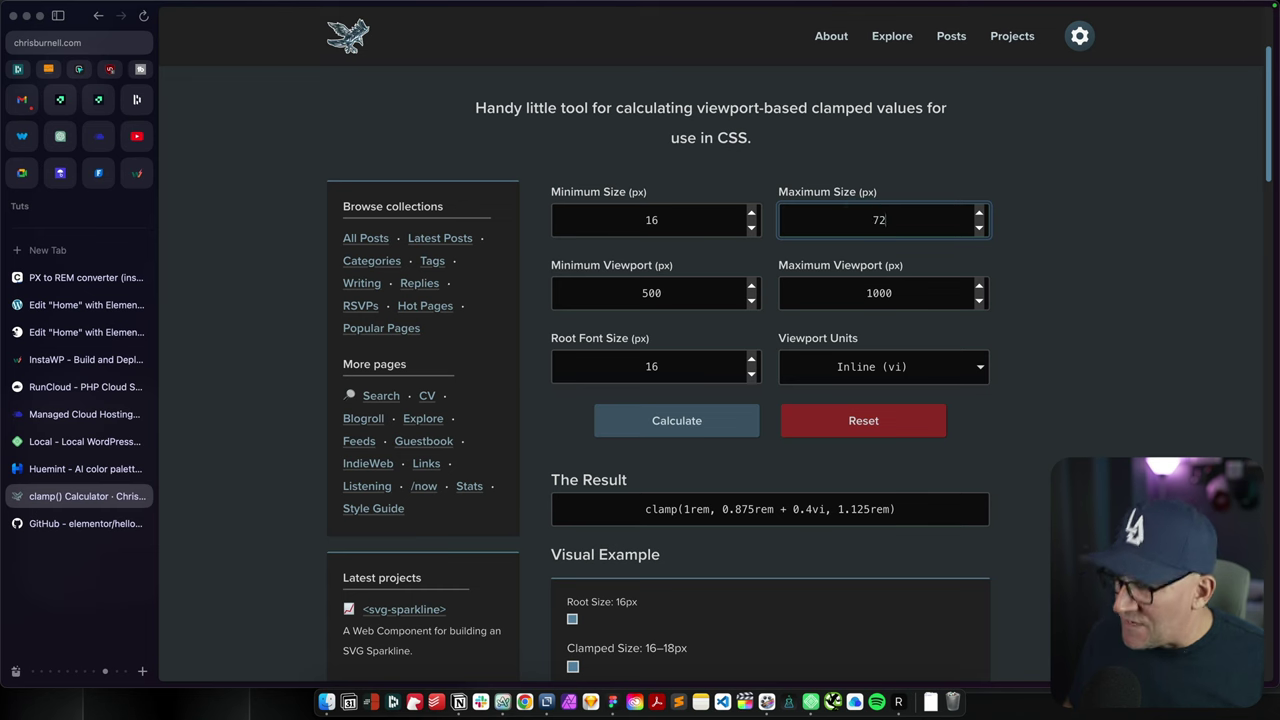
left_click(632, 212)
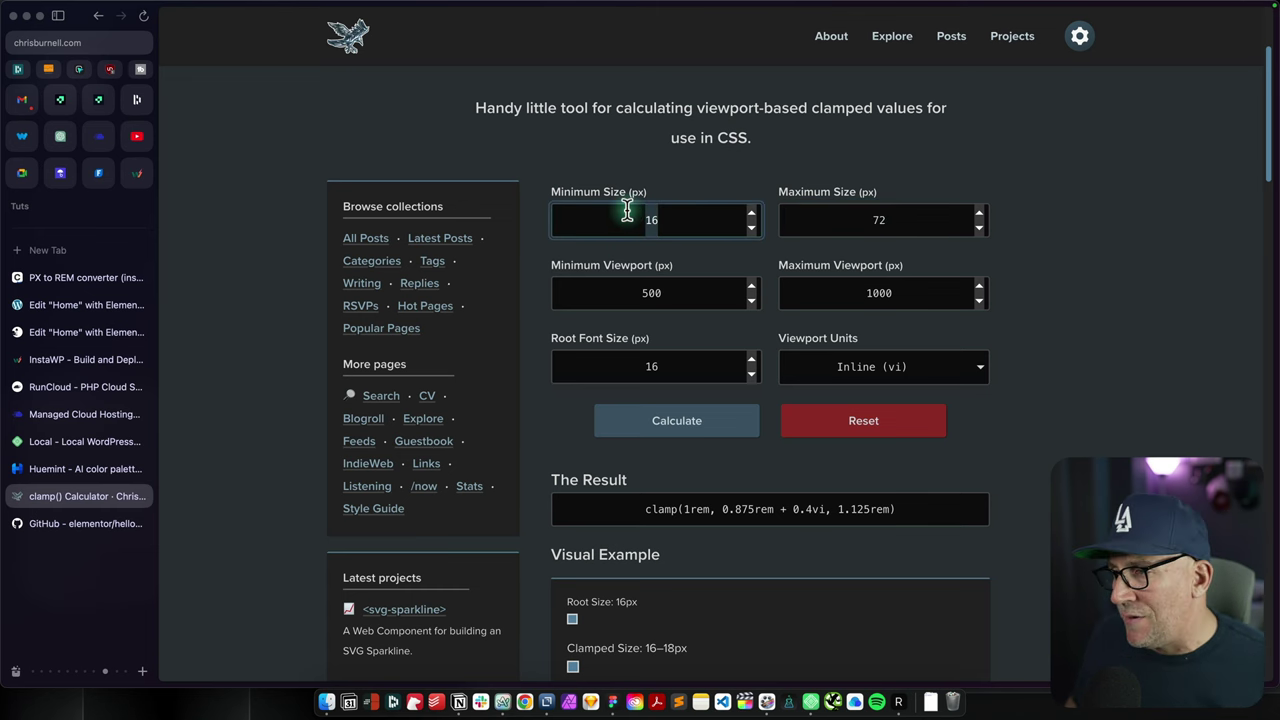
type("3")
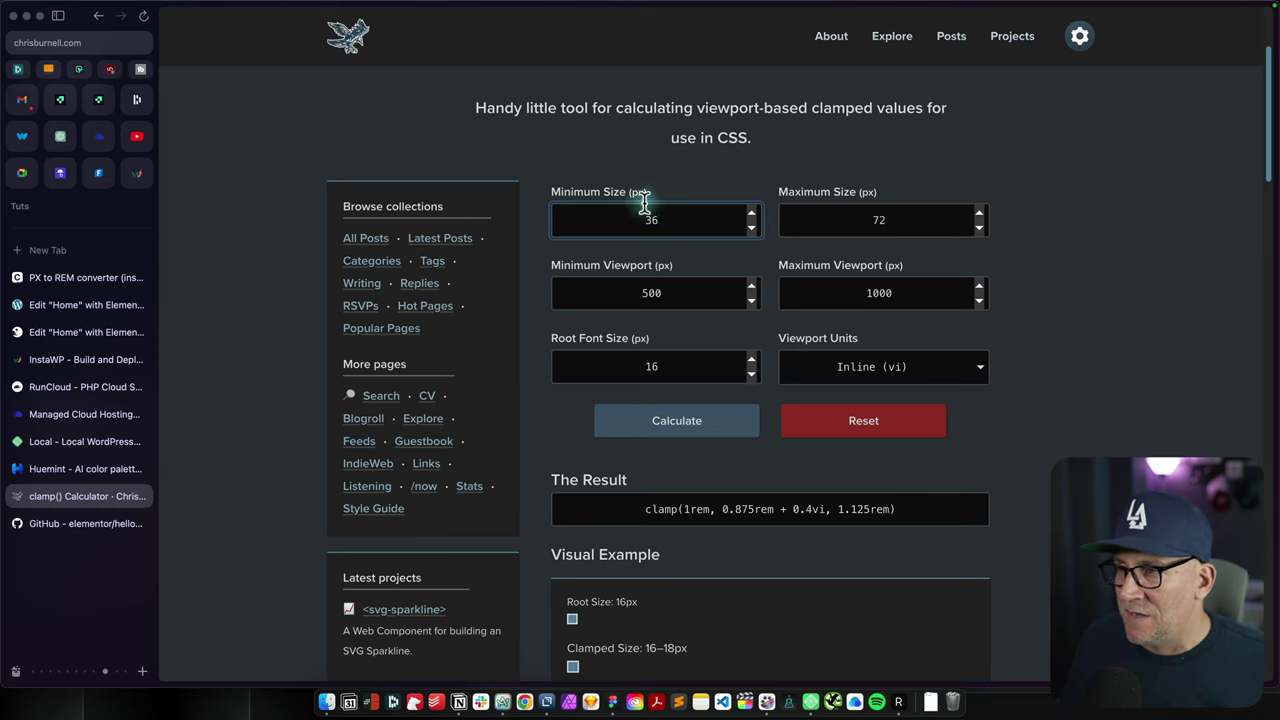
left_click(645, 290)
double_click(643, 287)
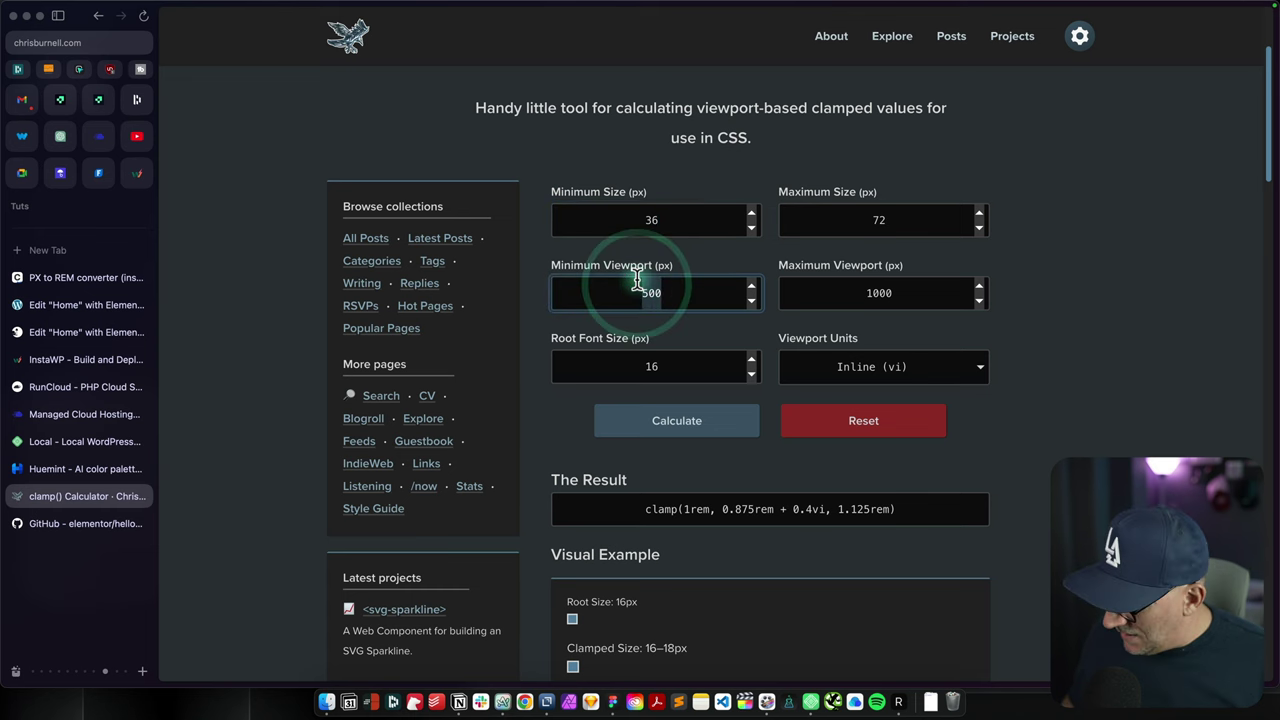
type("380")
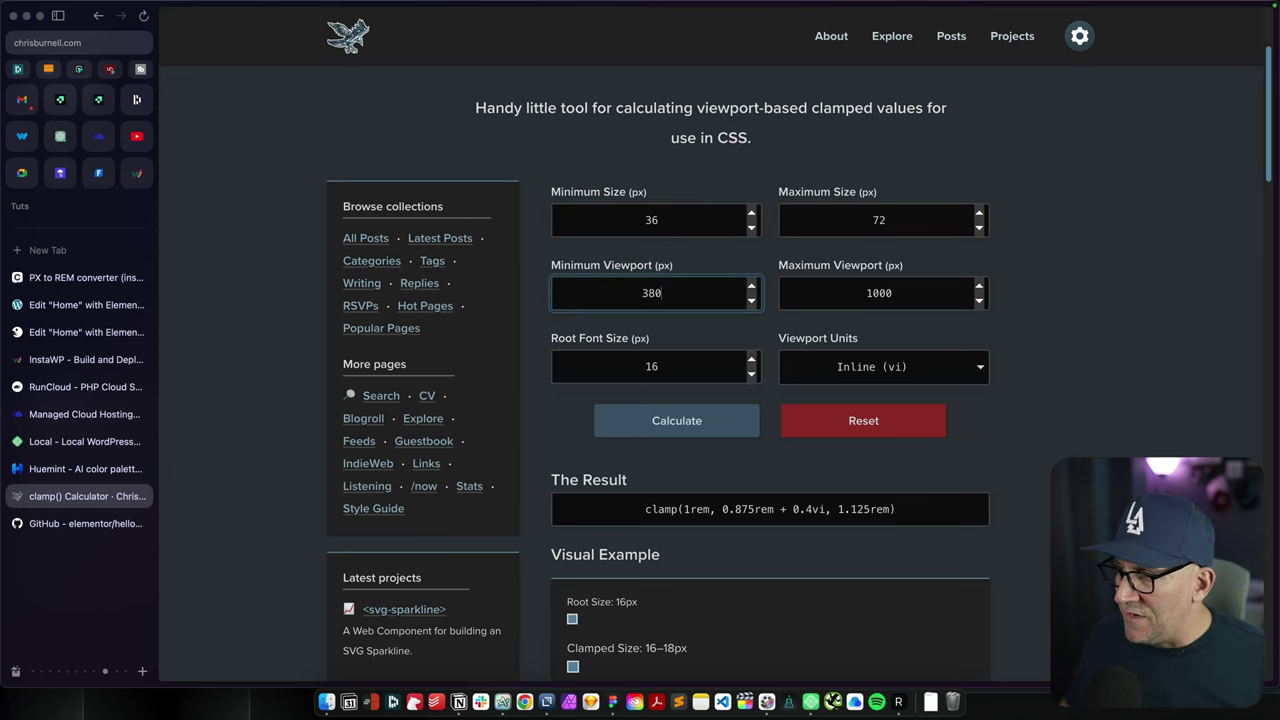
double_click(829, 283)
type("120")
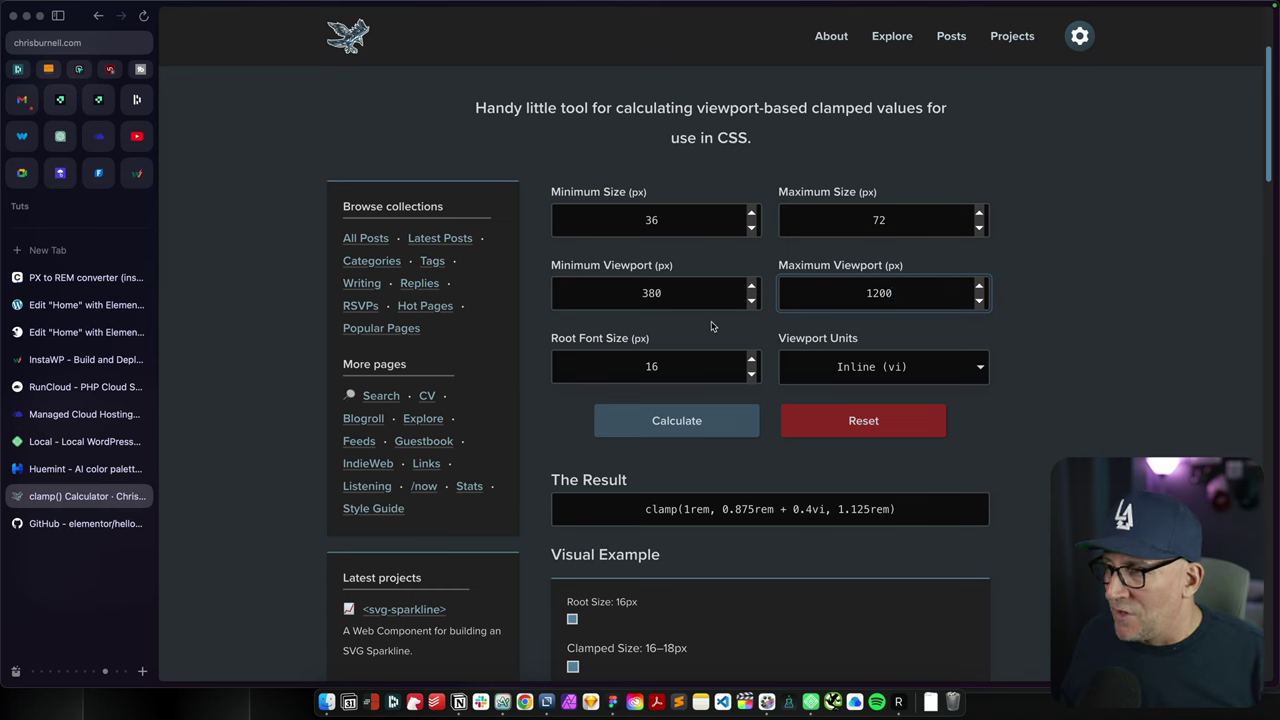
left_click(699, 425)
Step: Copy the calculated clamp(2.25rem, 1.207rem + 4.39vi, 4.5rem) and enter it as the Header XL font size in the blueprint site
left_click_drag(911, 514, 651, 510)
right_click(651, 510)
left_click(670, 540)
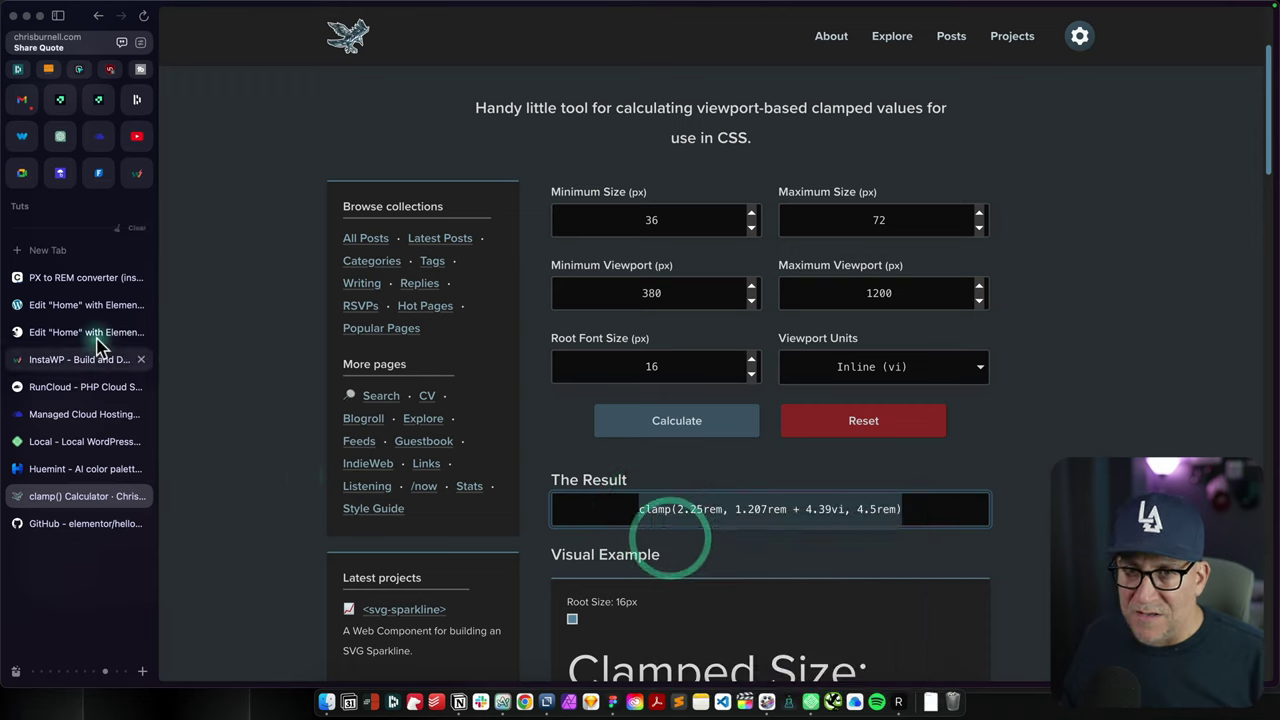
left_click(52, 304)
left_click(208, 258)
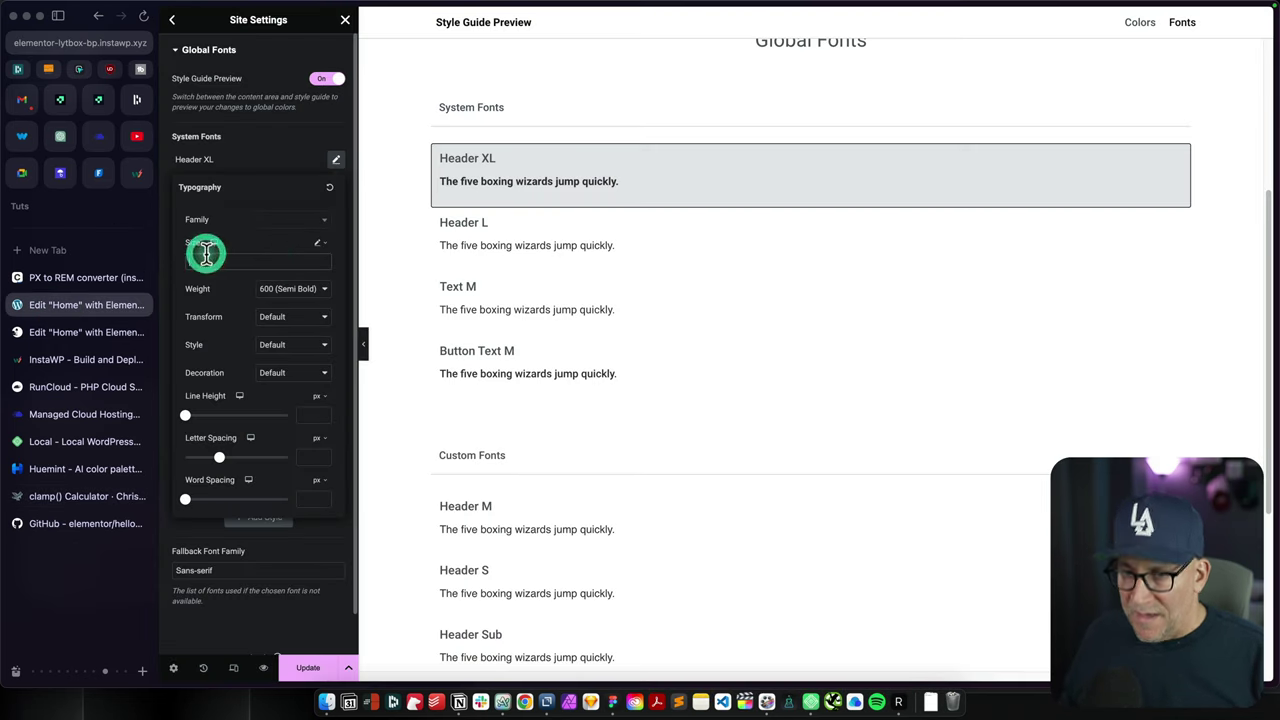
key("super+v")
left_click_drag(205, 260, 326, 263)
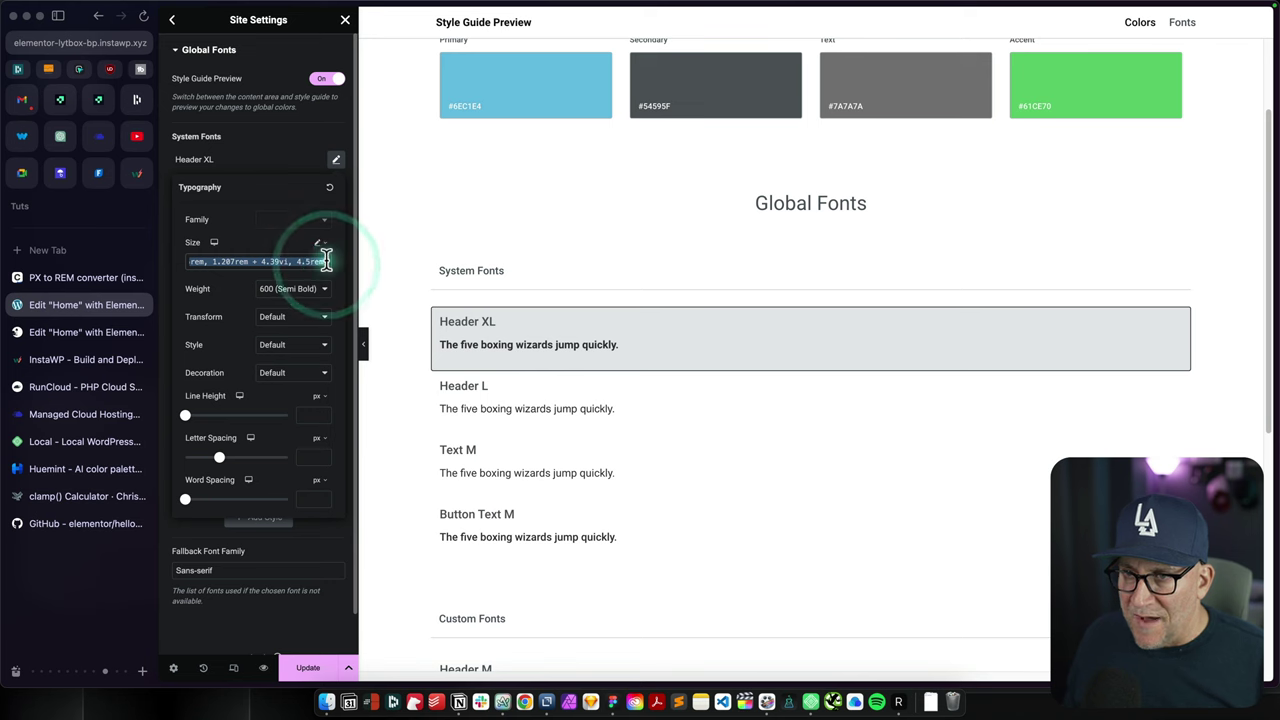
left_click(327, 262)
type(";")
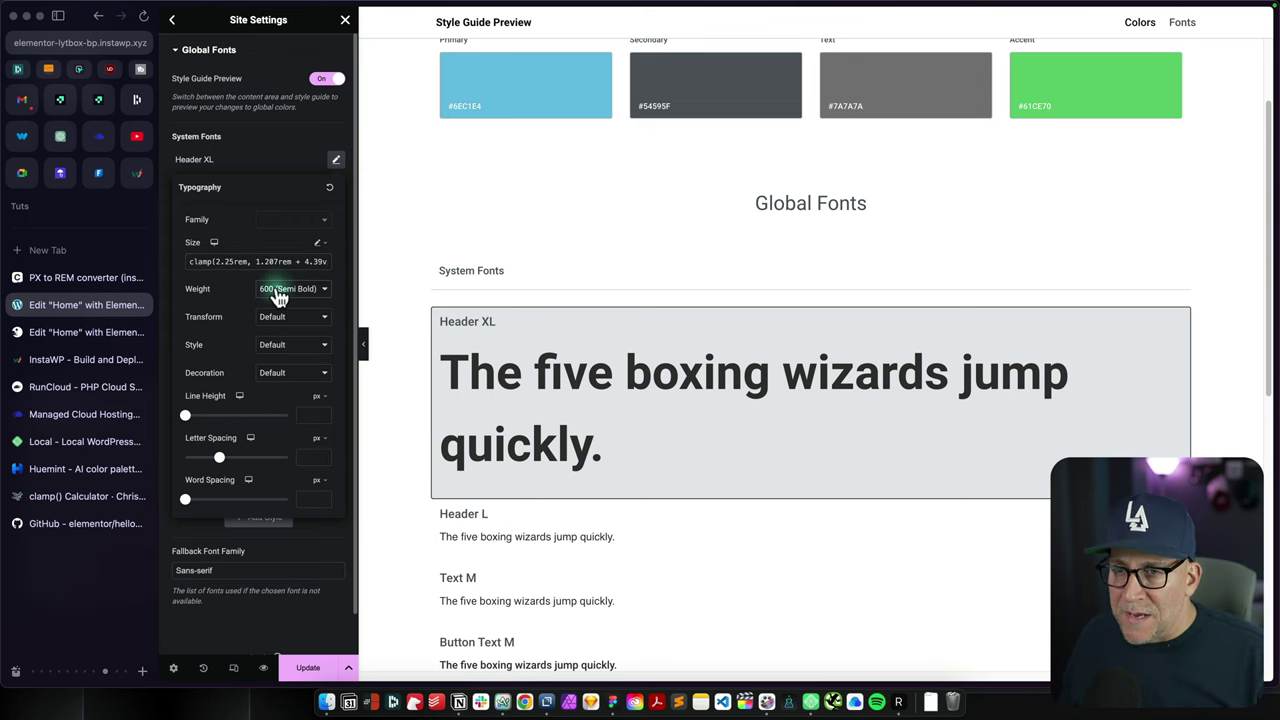
Step: Set the Header XL line height to 1 em and close its typography settings
left_click(300, 289)
left_click(224, 313)
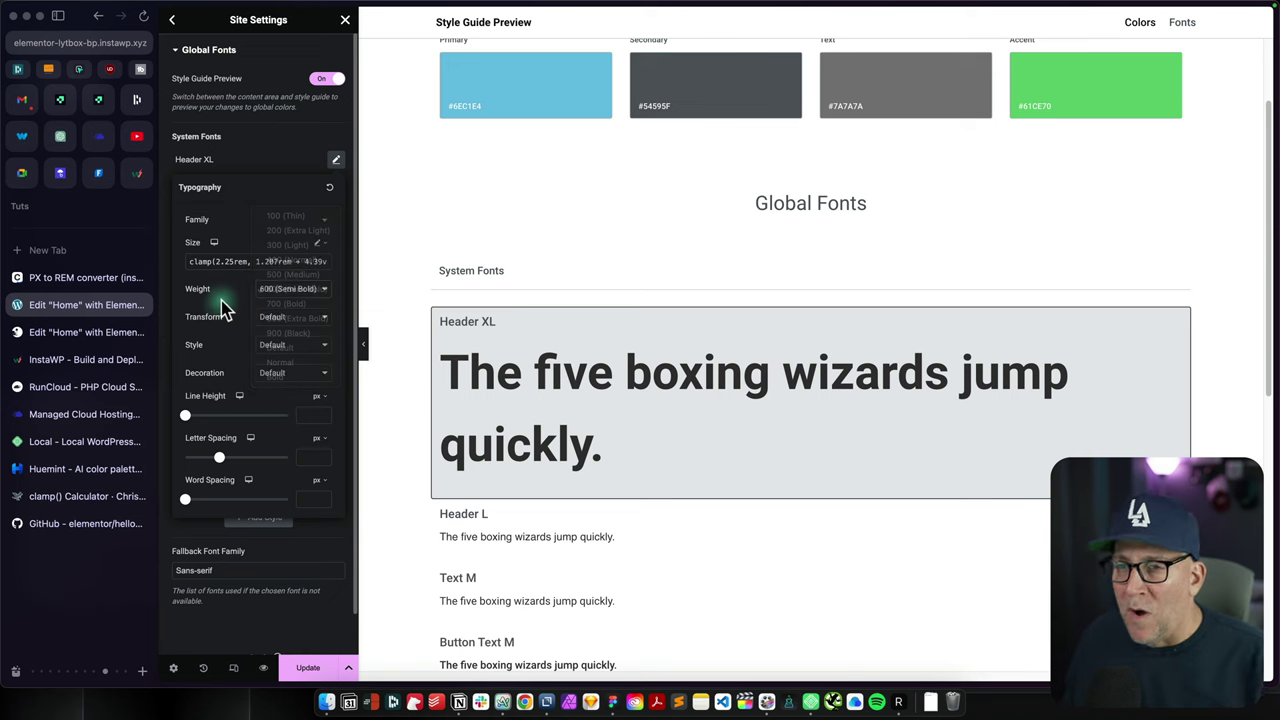
scroll(224, 305, "down", 1)
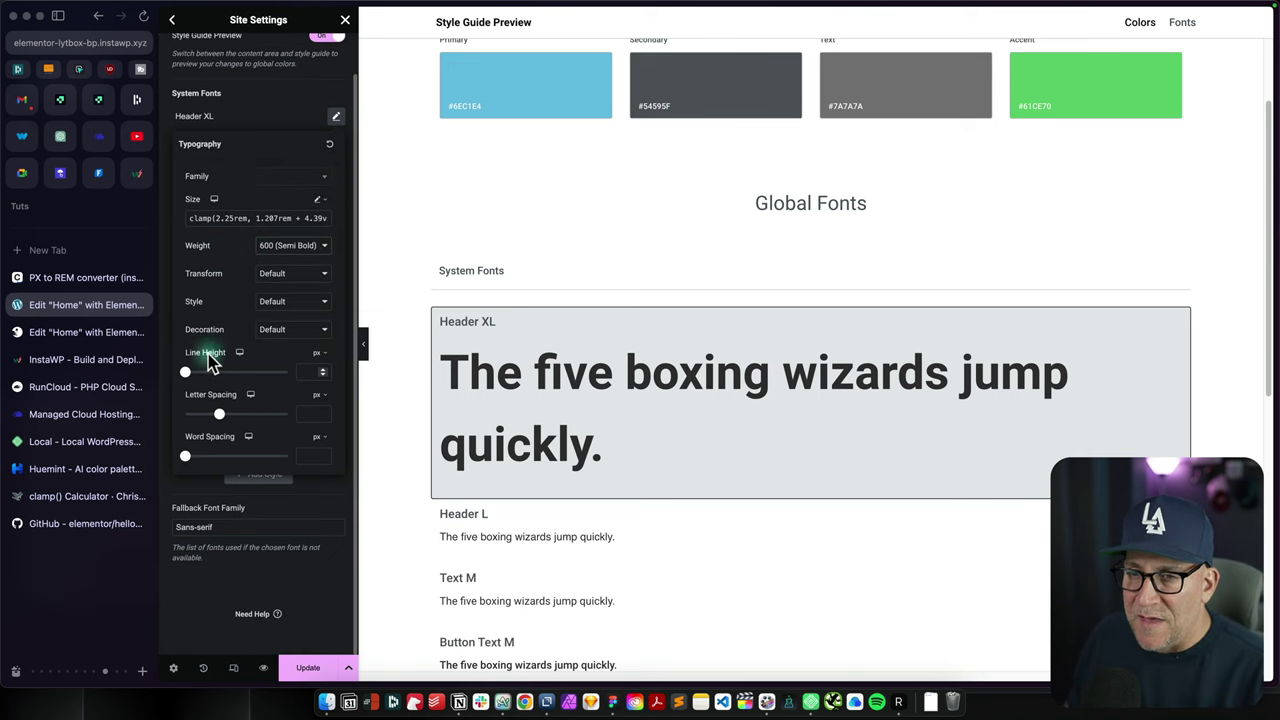
left_click_drag(188, 360, 228, 362)
left_click(308, 358)
left_click(318, 364)
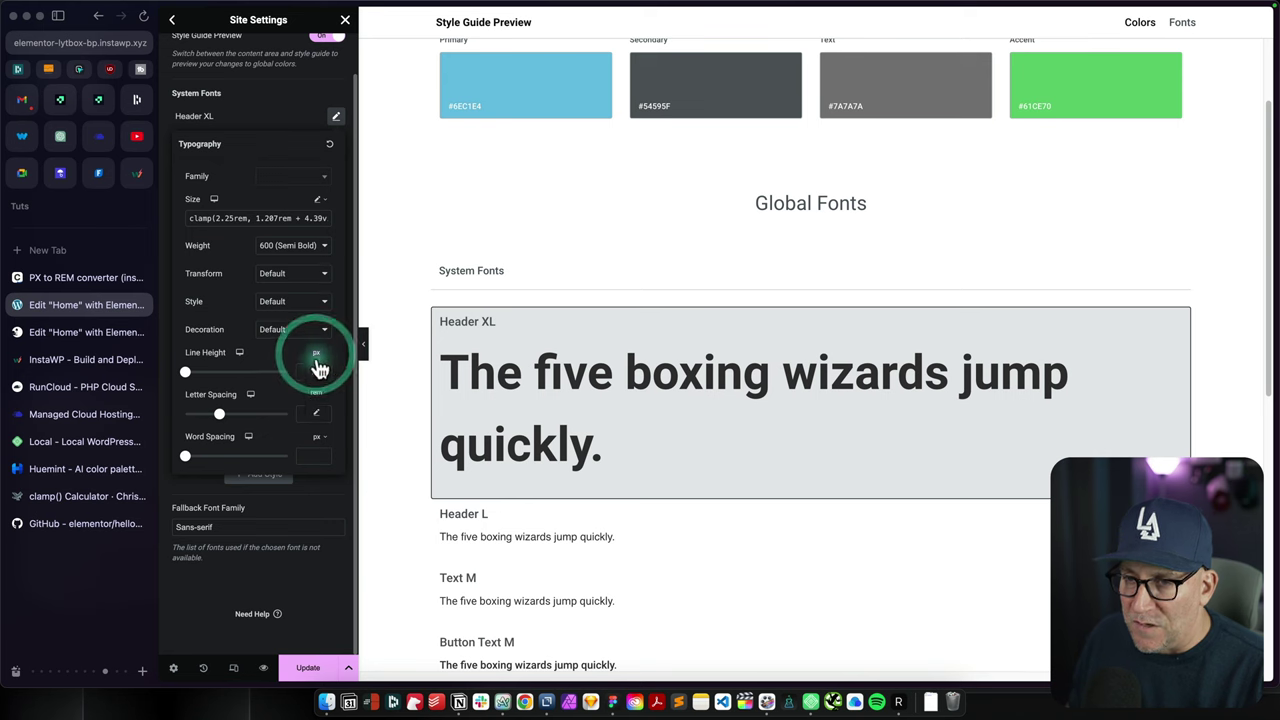
left_click(316, 372)
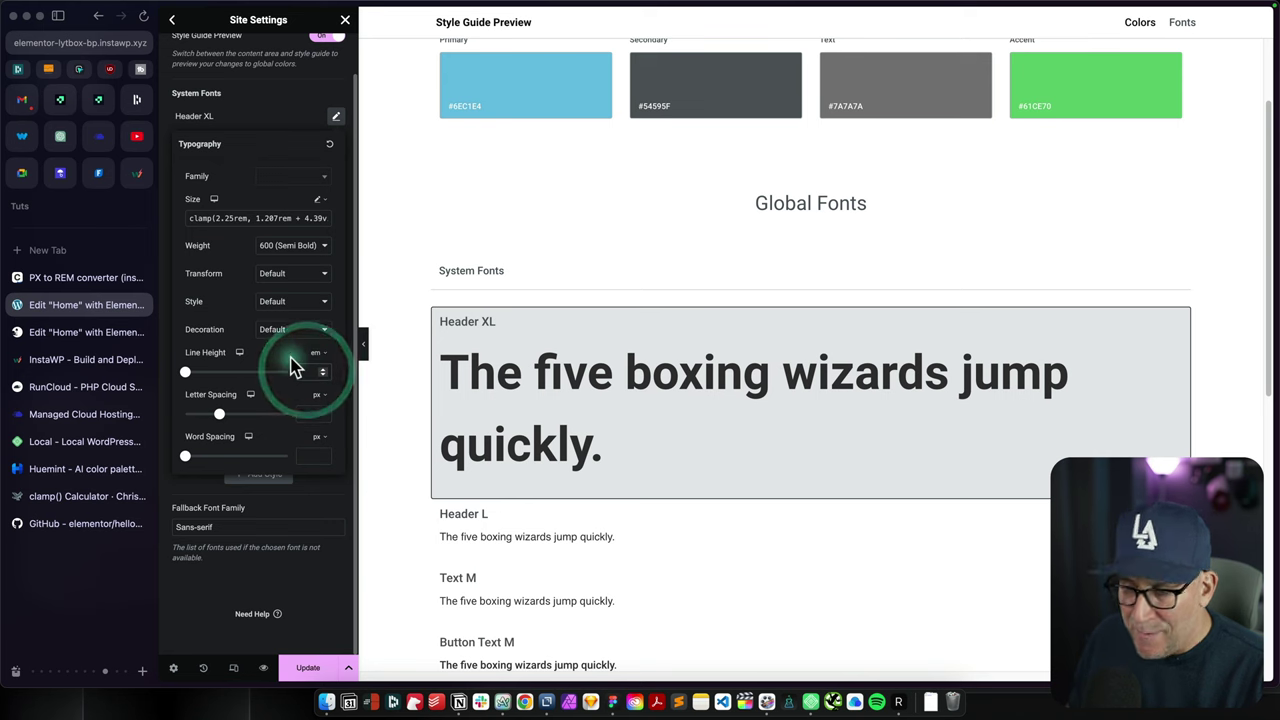
type("1")
left_click(294, 362)
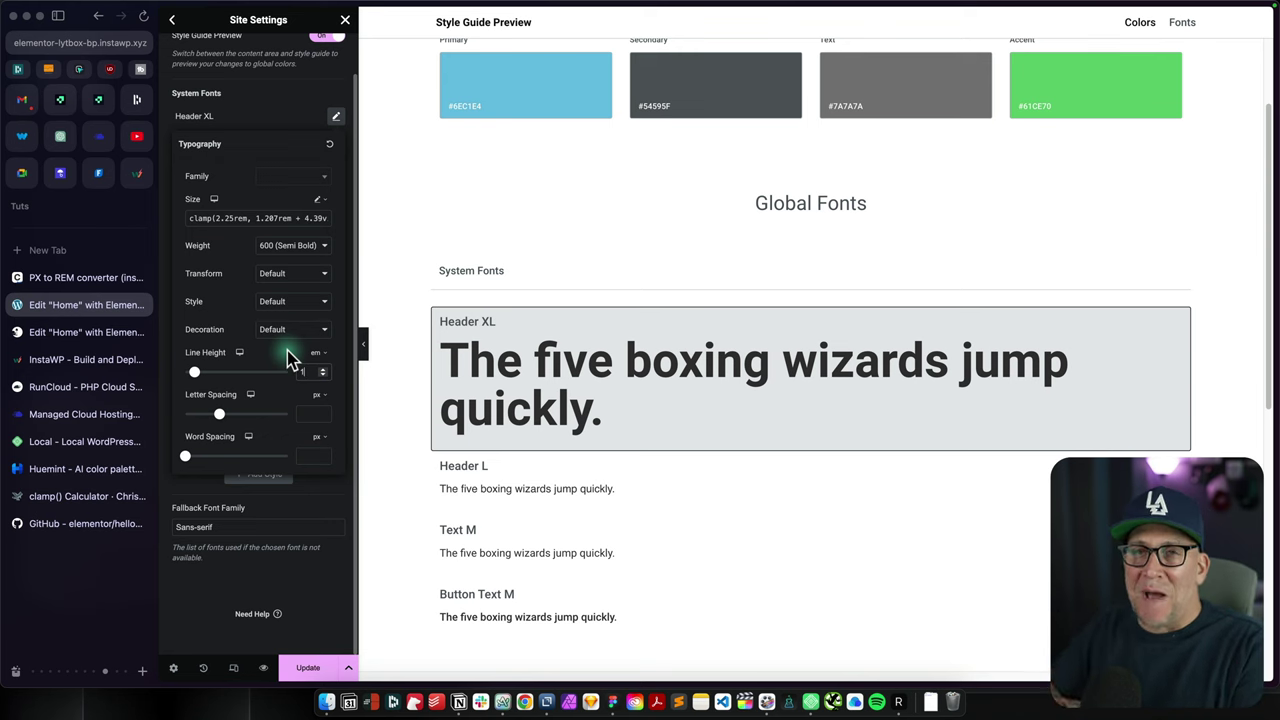
left_click(266, 118)
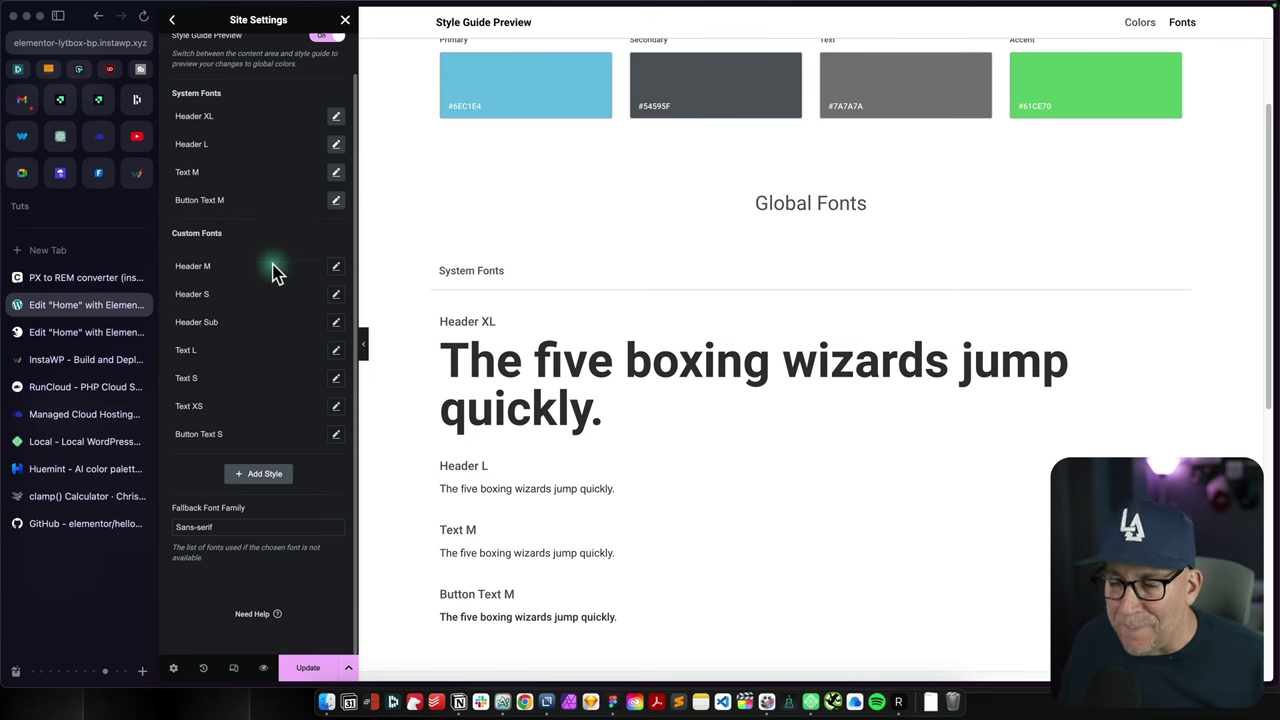
Step: Save the global font settings and open the Global Colors settings
scroll(274, 270, "up", 2)
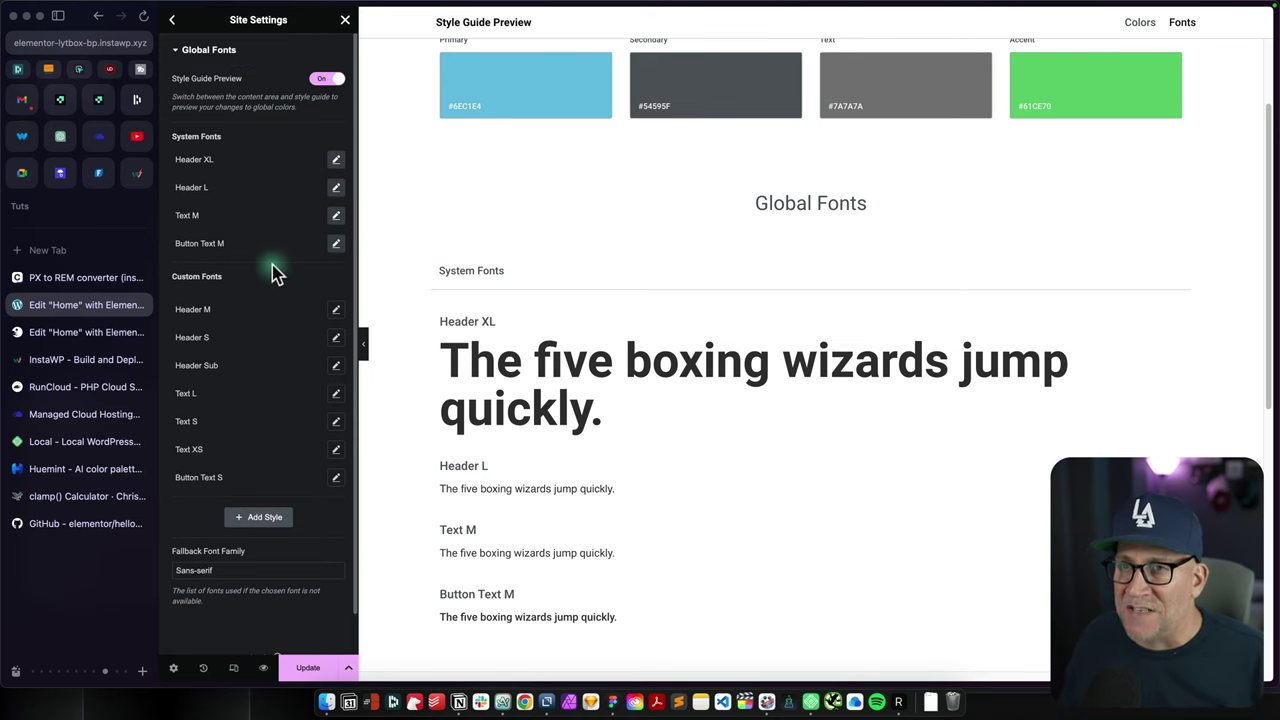
left_click(313, 670)
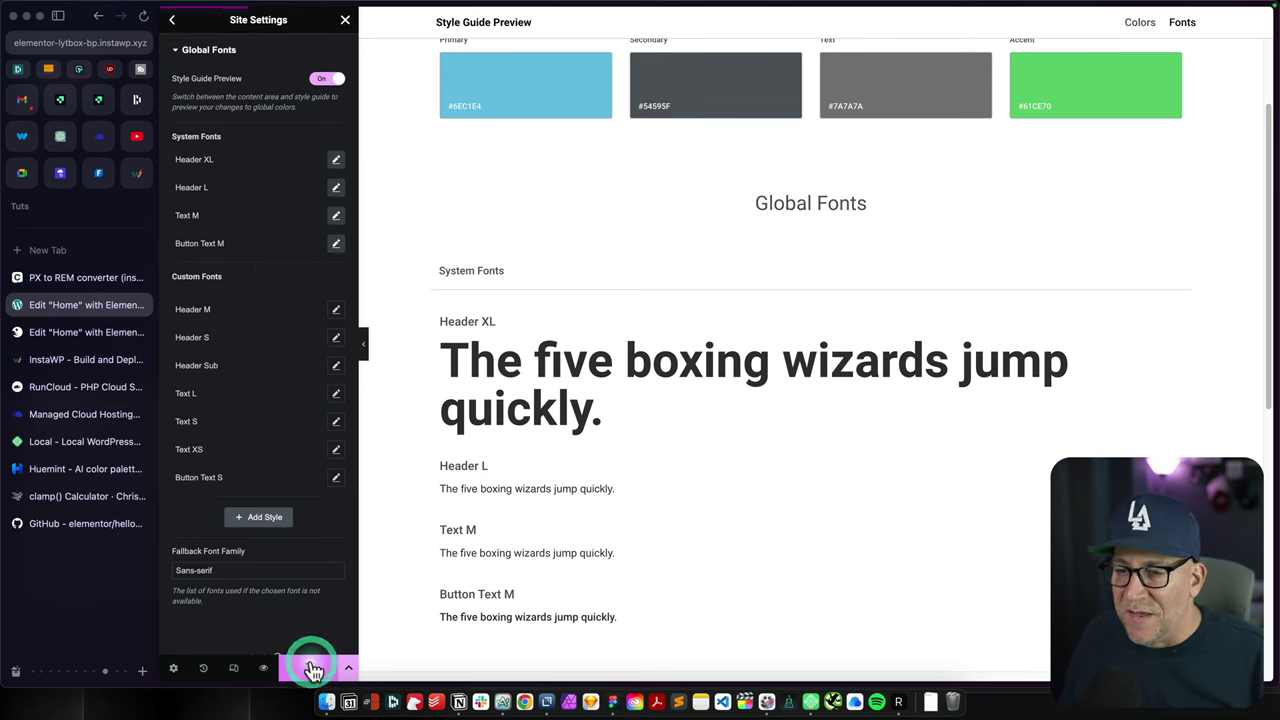
left_click(535, 90)
left_click(256, 146)
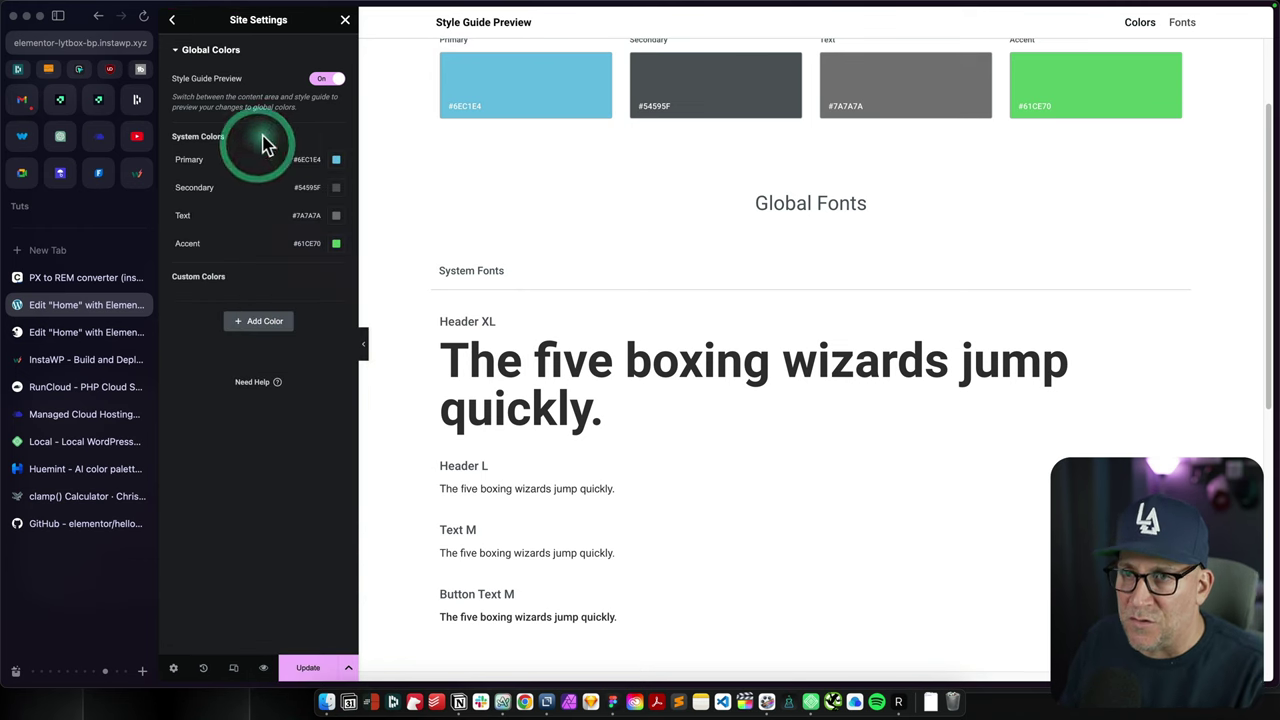
Step: Rename the Secondary color to Black and Accent to Highlight, and add custom colors named Light and Second Highlight
double_click(180, 160)
left_click(178, 162)
left_click(180, 188)
left_click(180, 216)
left_click(205, 243)
double_click(208, 243)
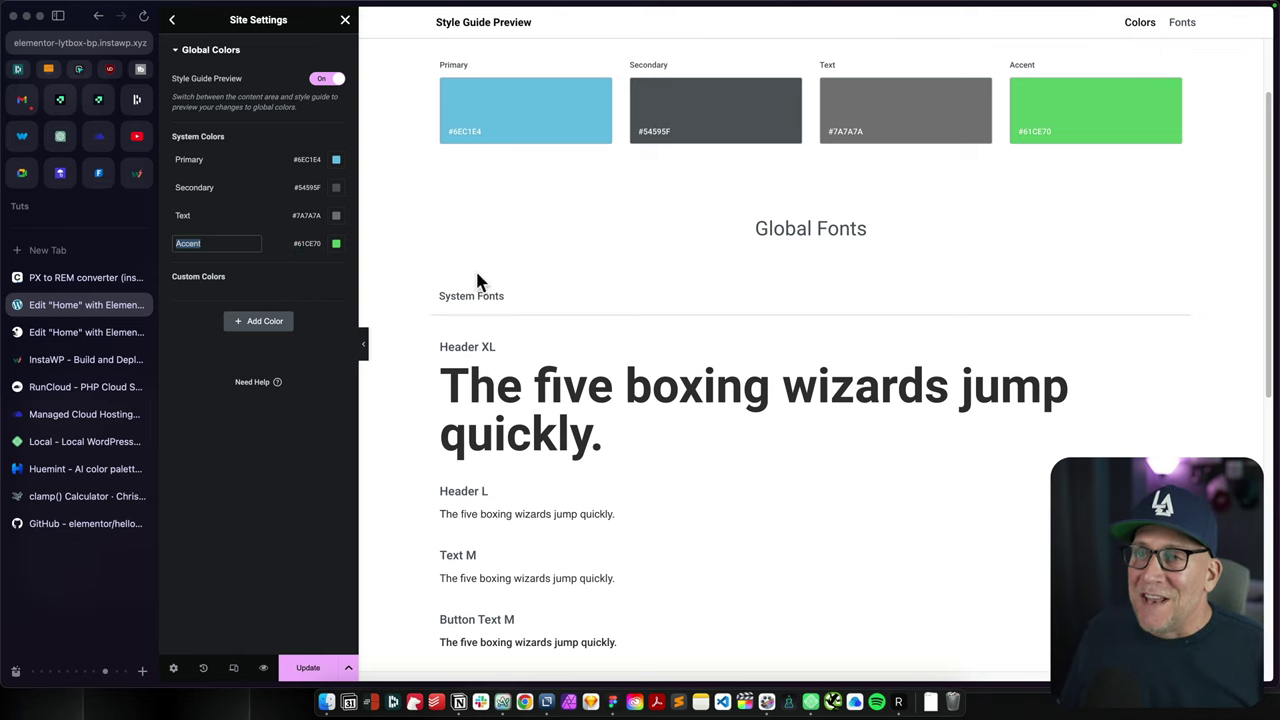
scroll(476, 253, "up", 2)
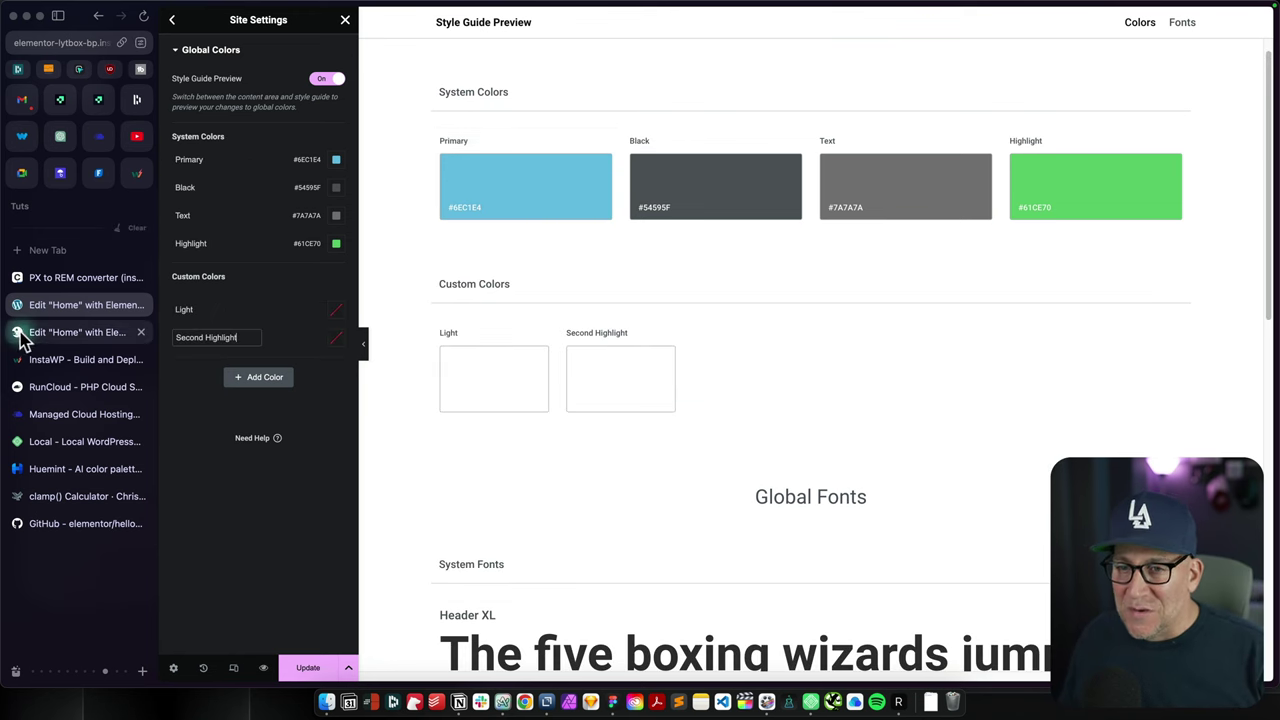
Step: Examine how the system and custom global colors are named and graded into tints on the reference site
left_click(21, 334)
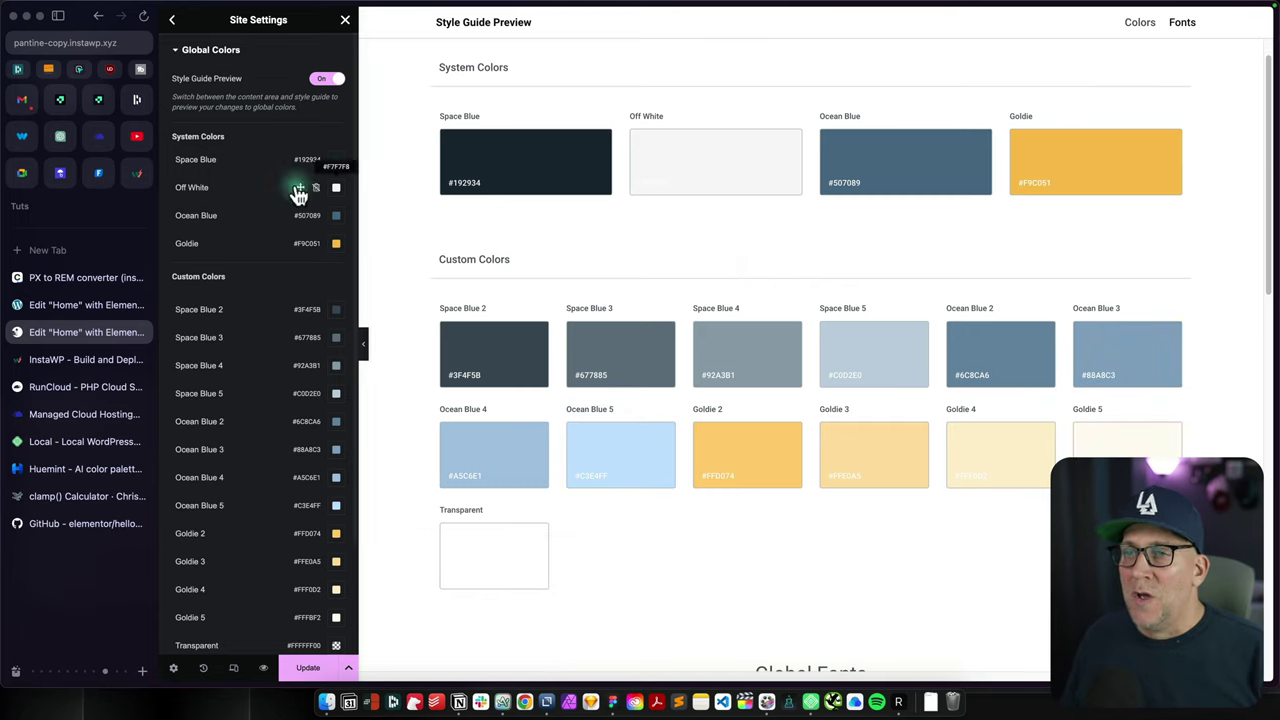
left_click(531, 195)
left_click(676, 300)
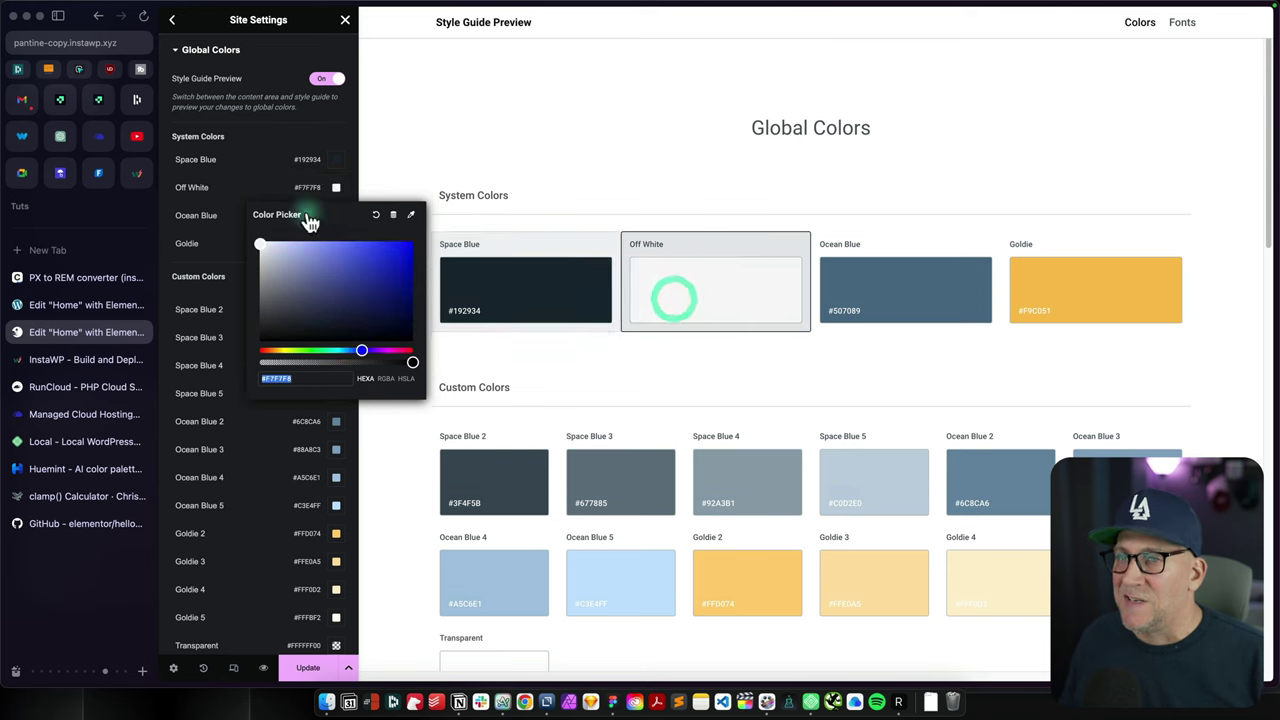
left_click(260, 142)
triple_click(175, 159)
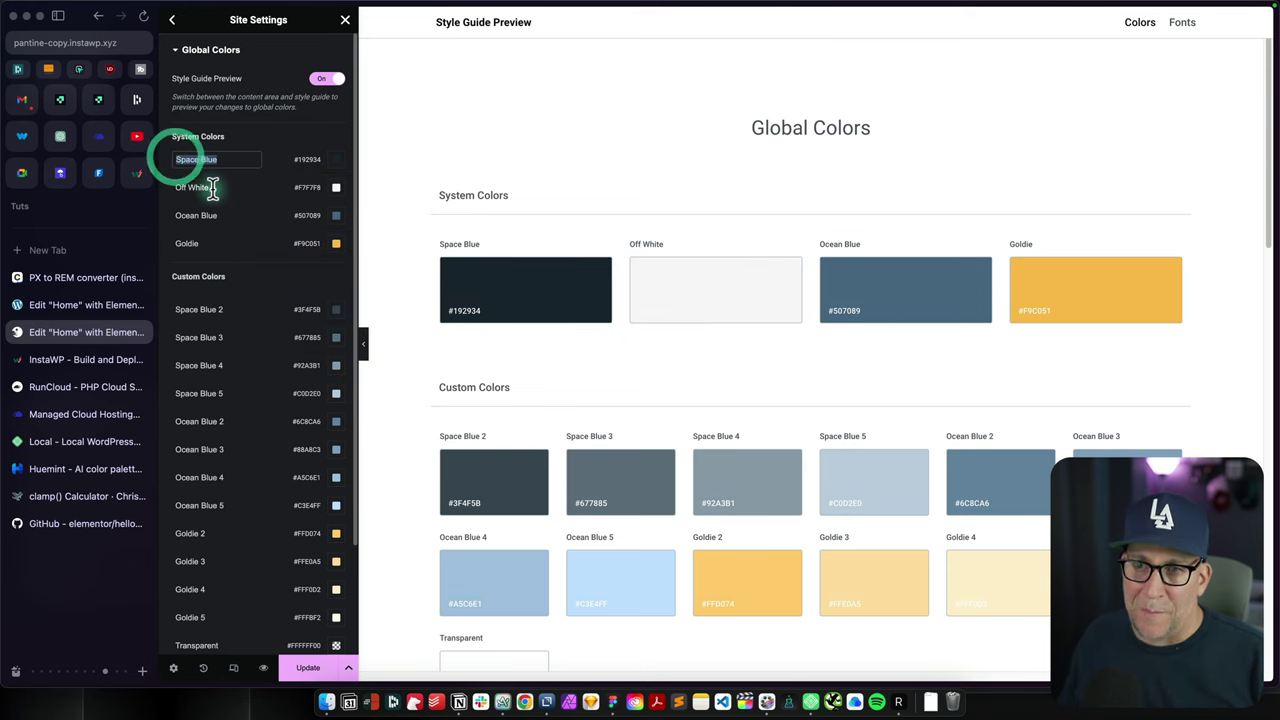
triple_click(180, 188)
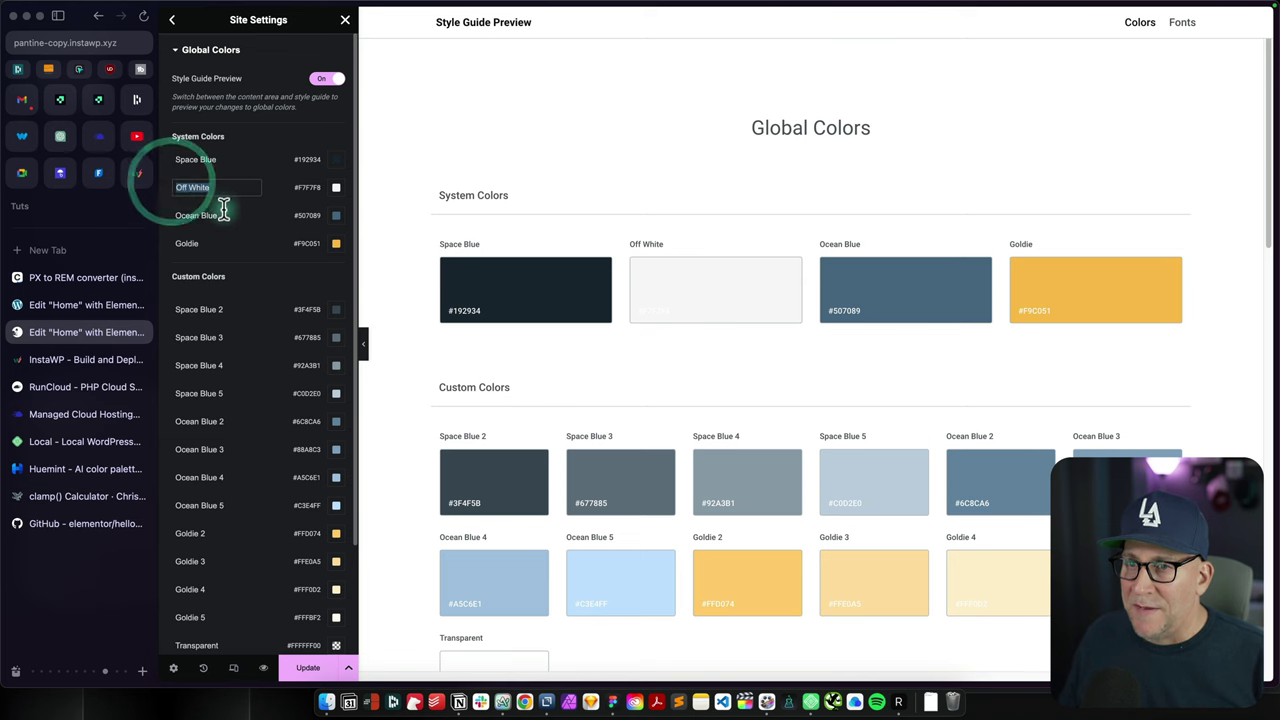
triple_click(174, 243)
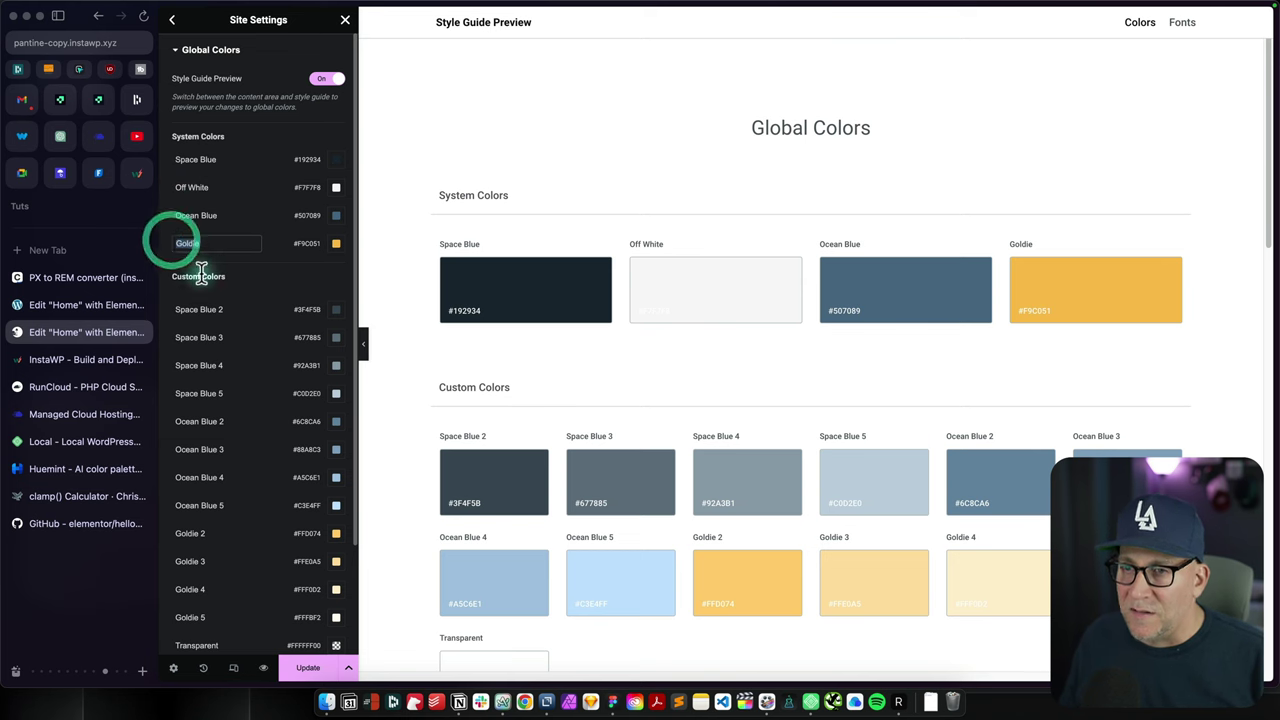
scroll(200, 270, "down", 3)
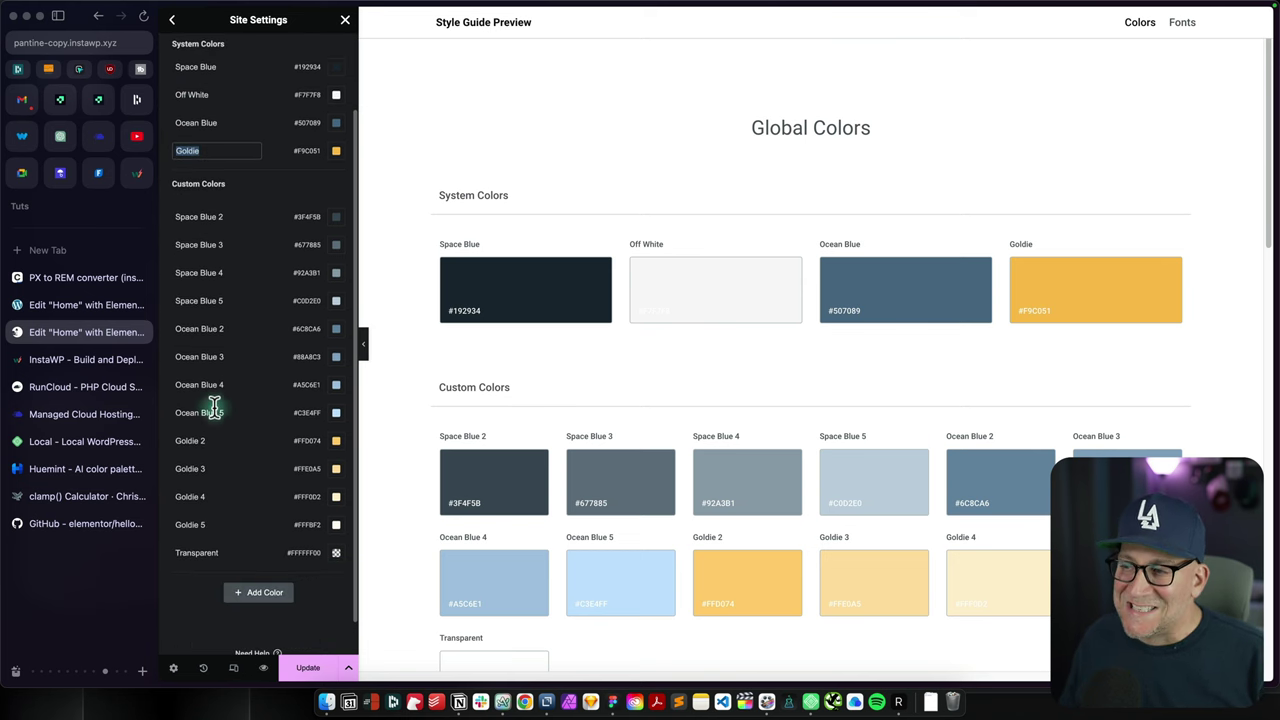
scroll(878, 425, "down", 3)
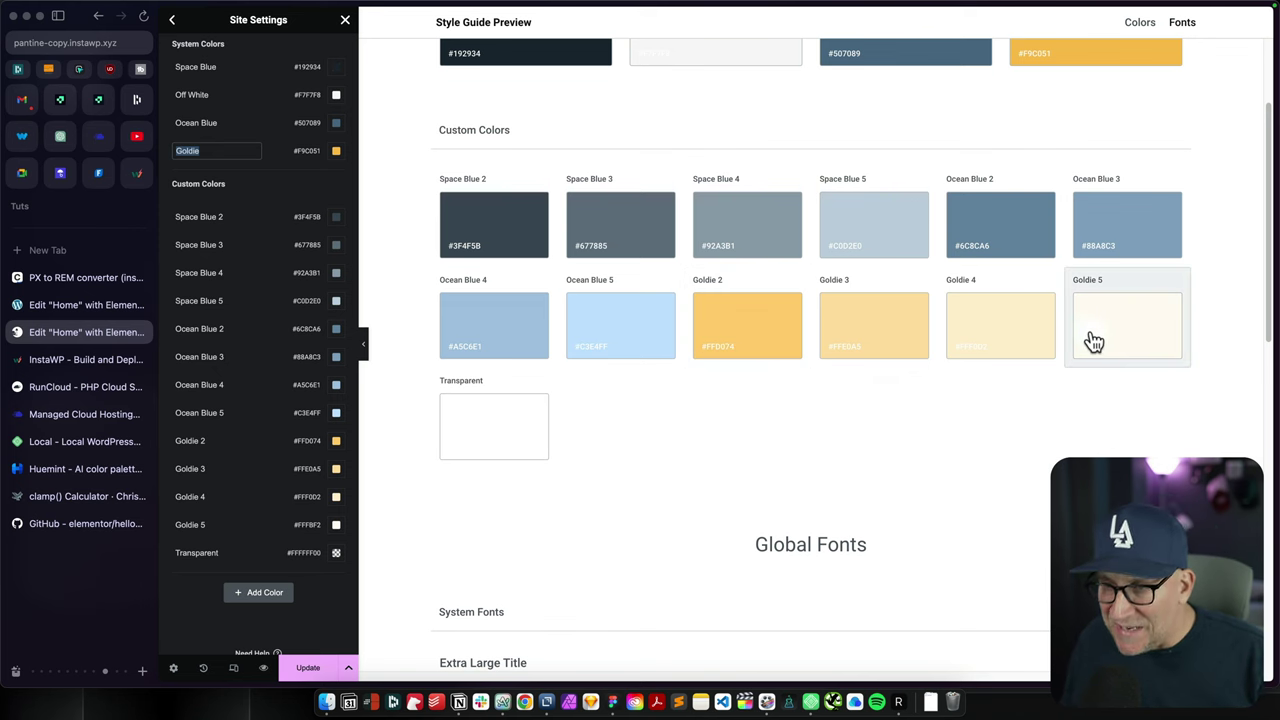
Step: Return to the blueprint site's editor and open the typography settings of the Header XL global font
left_click(82, 304)
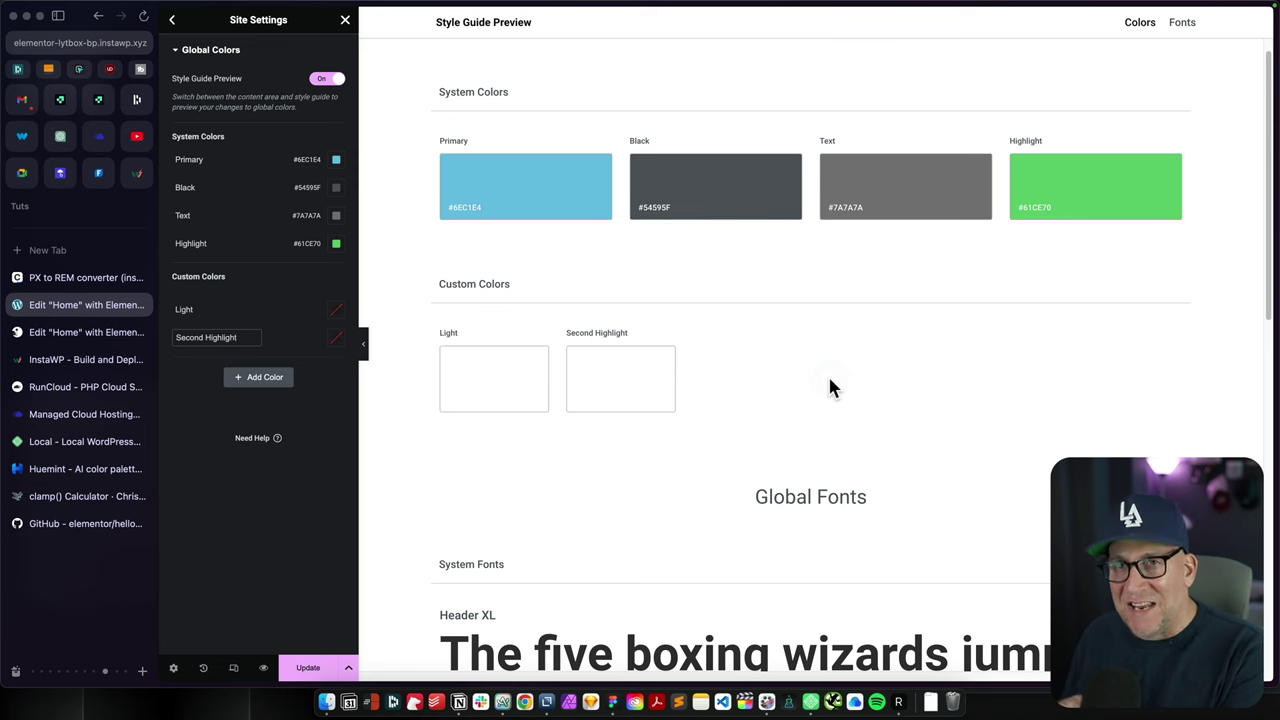
left_click(284, 140)
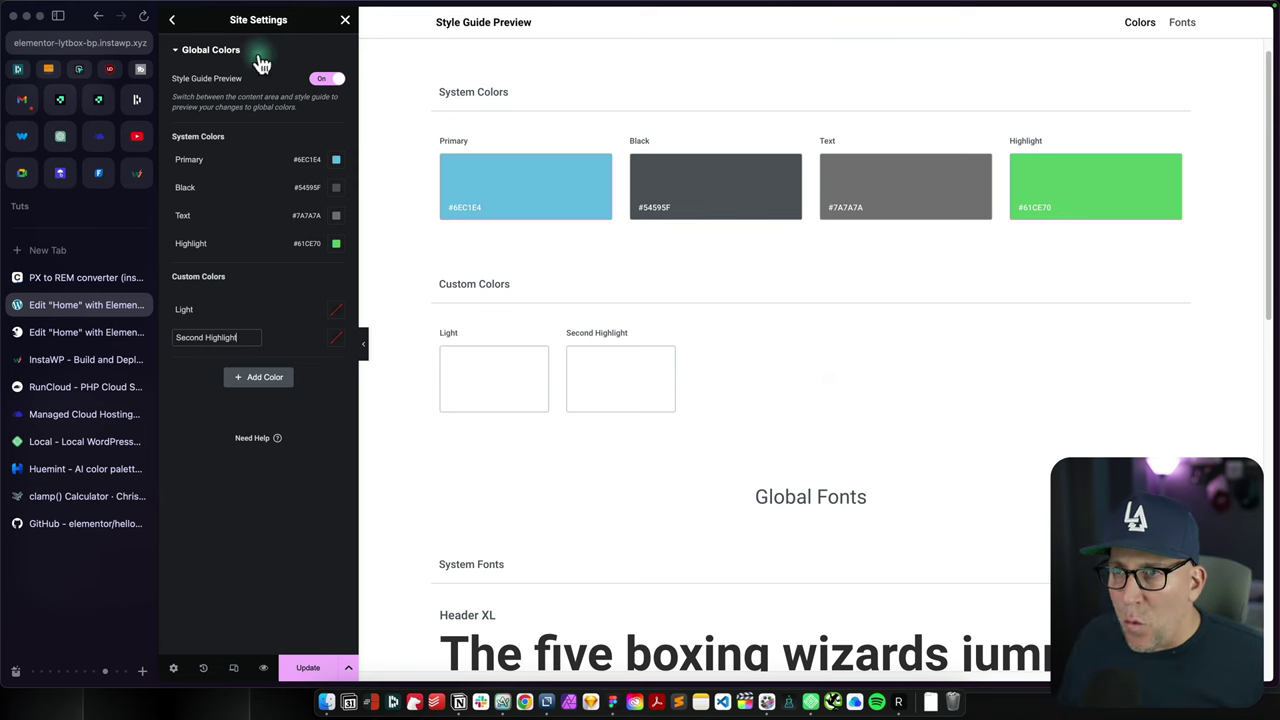
scroll(604, 362, "down", 5)
left_click(527, 310)
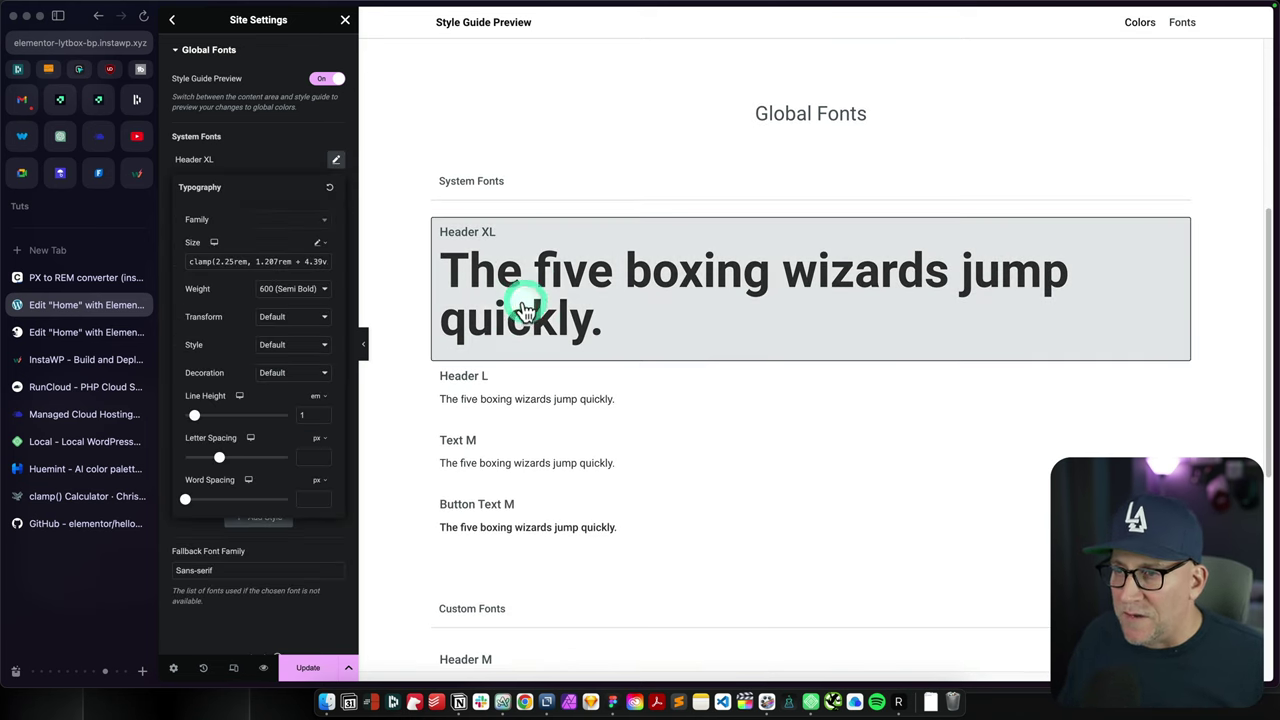
scroll(534, 327, "up", 1)
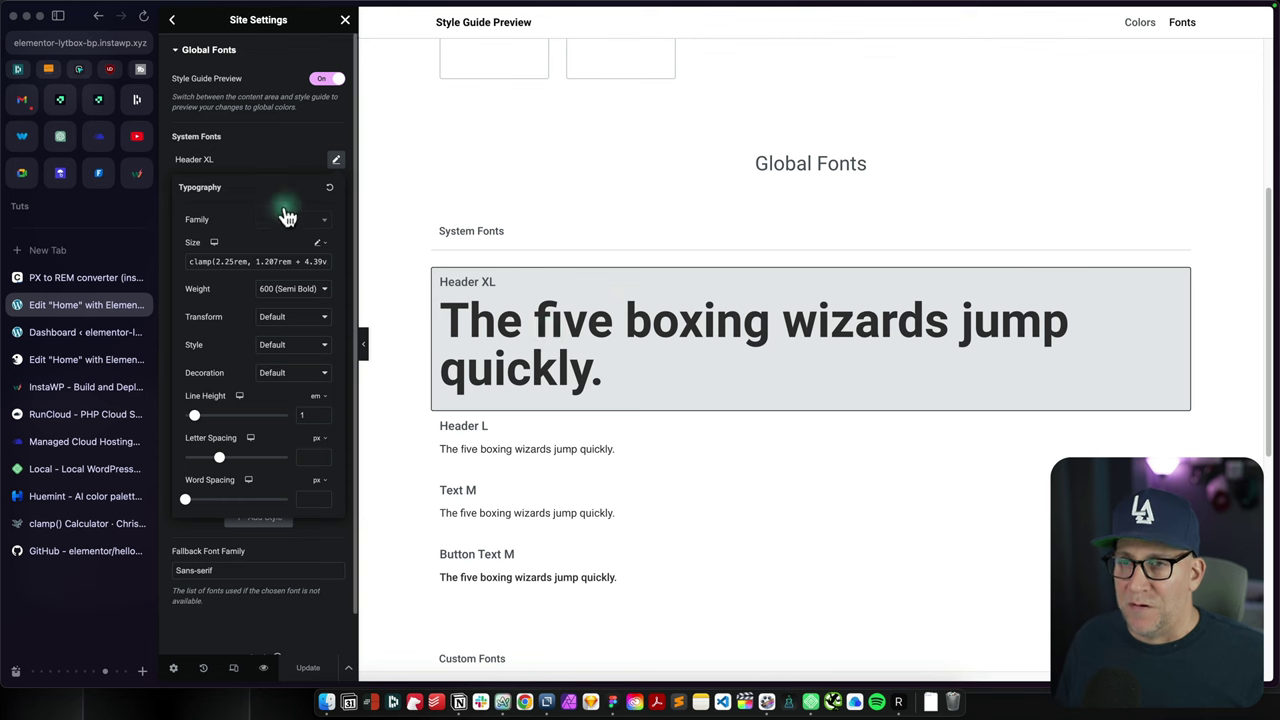
Step: Switch to the blueprint site's WordPress dashboard and open Elementor's Custom Fonts page
left_click(90, 335)
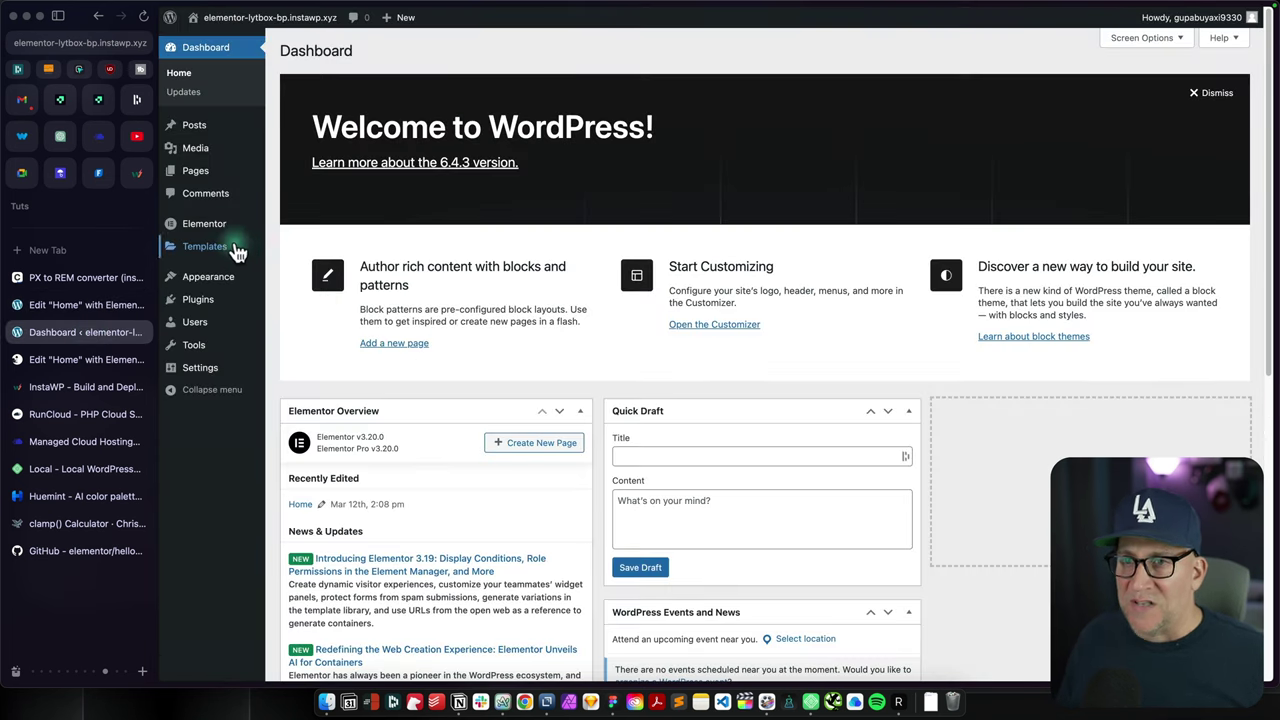
mouse_move(245, 228)
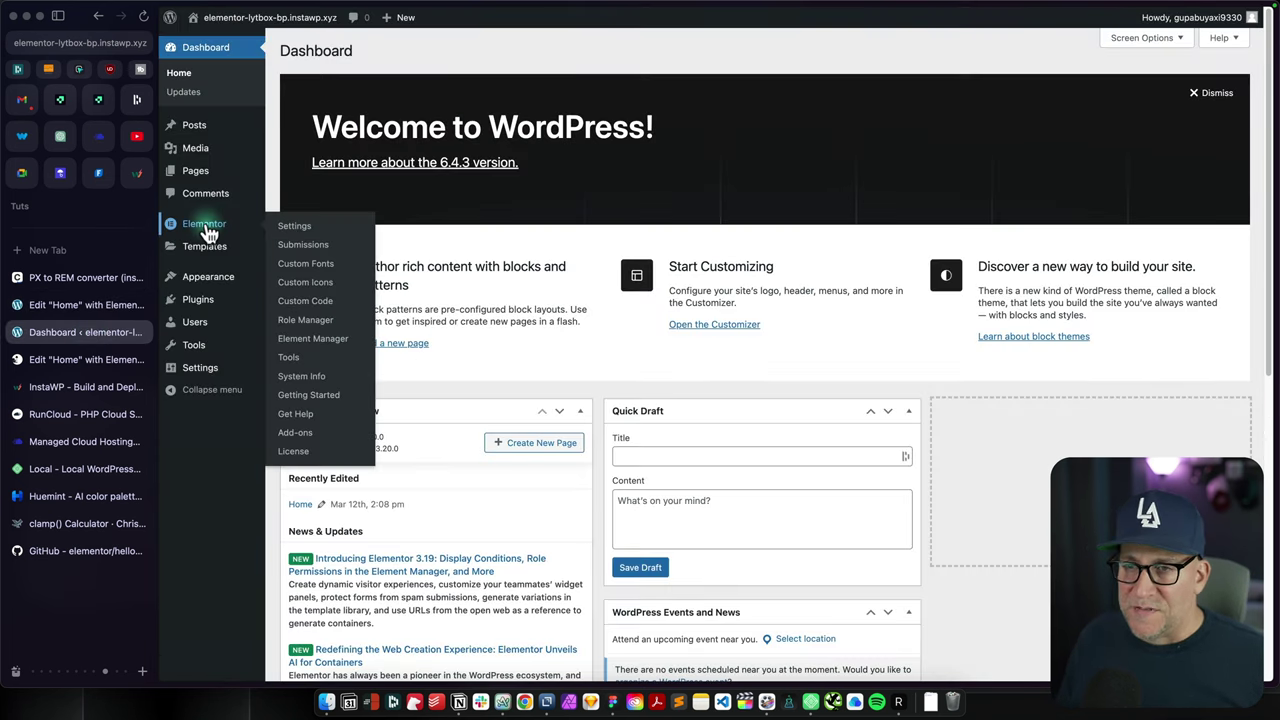
left_click(298, 262)
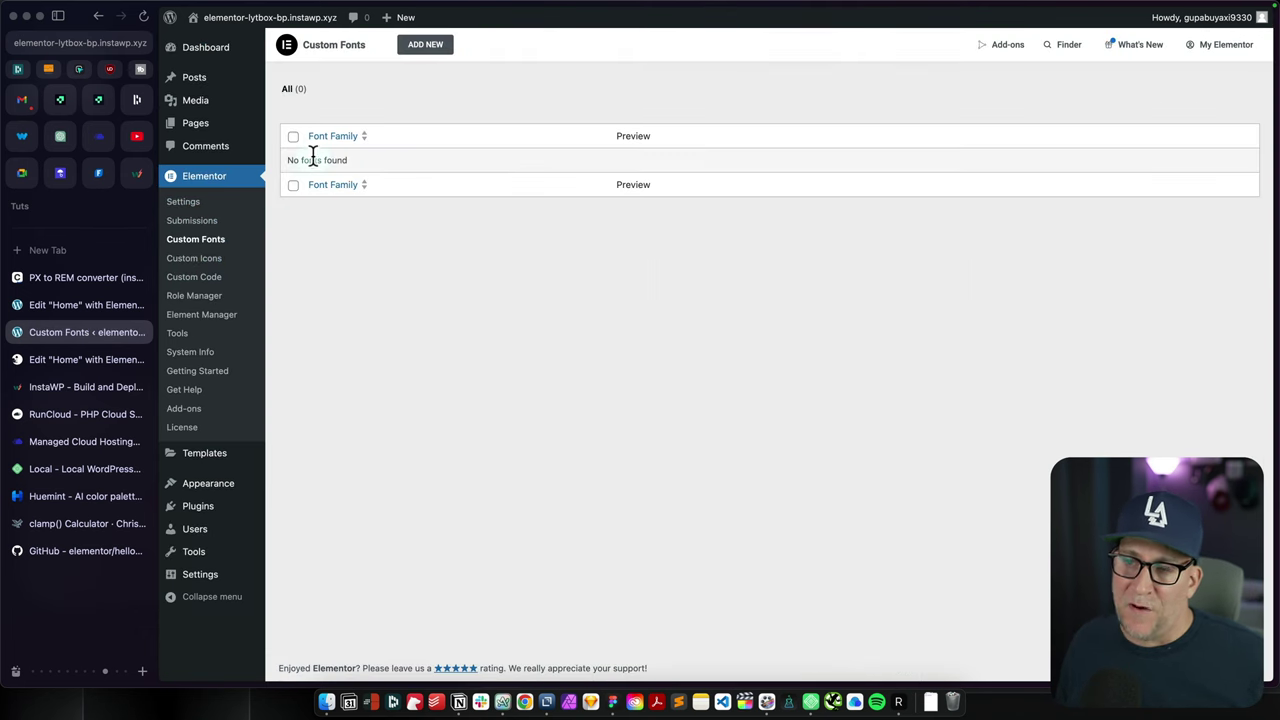
Step: Look through the font family choices for Header XL in the editor and close its typography settings
left_click(63, 305)
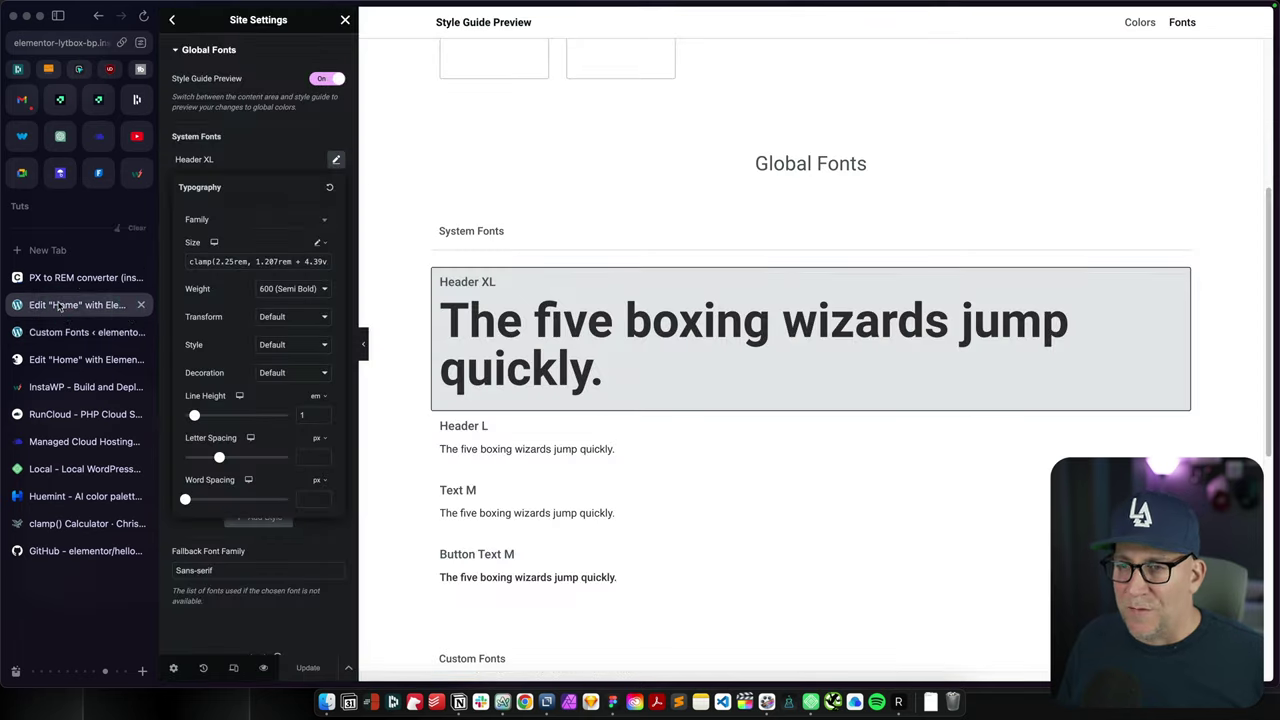
left_click(292, 221)
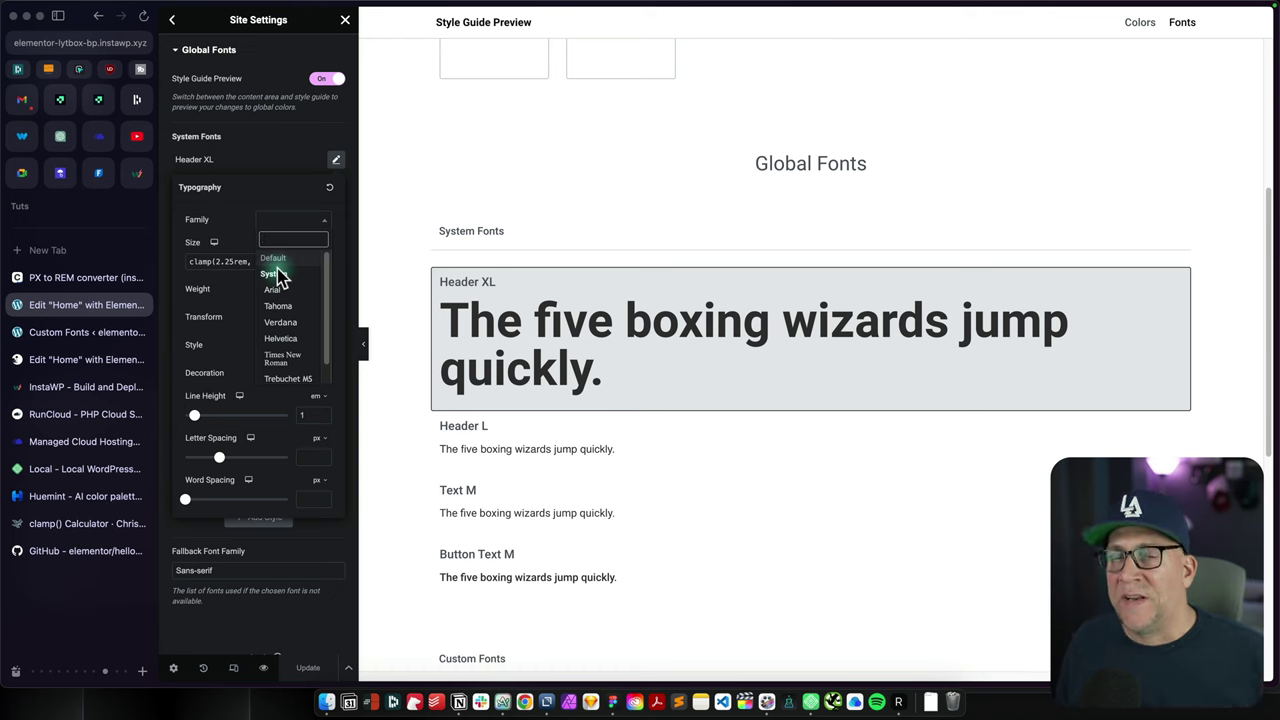
left_click(260, 157)
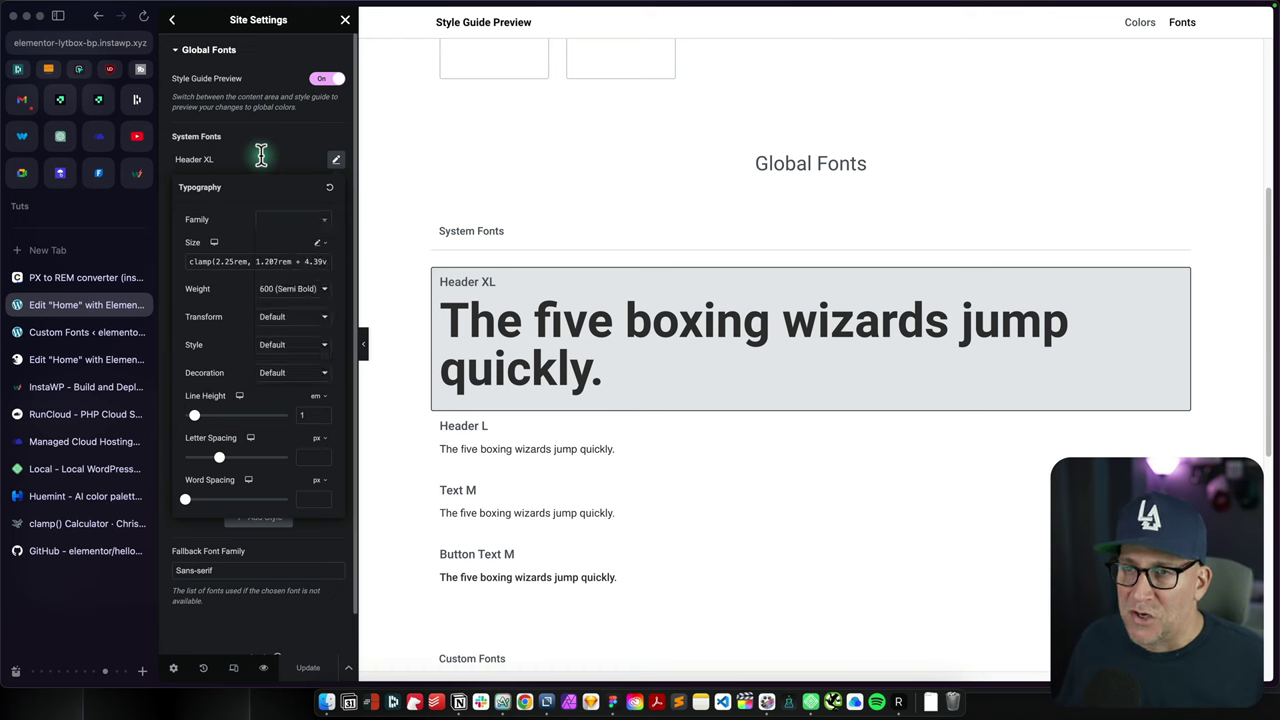
left_click(288, 272)
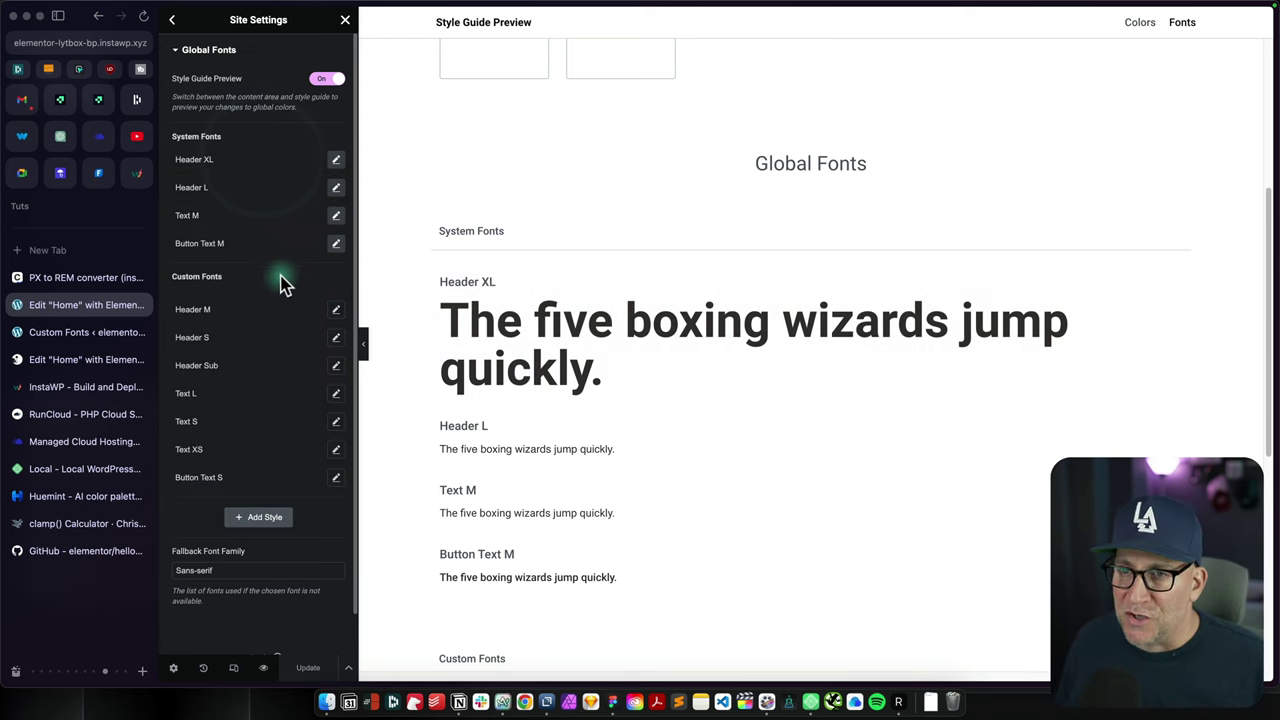
Step: Go back to the WordPress dashboard and open Elementor's Theme Builder
left_click(70, 331)
mouse_move(205, 465)
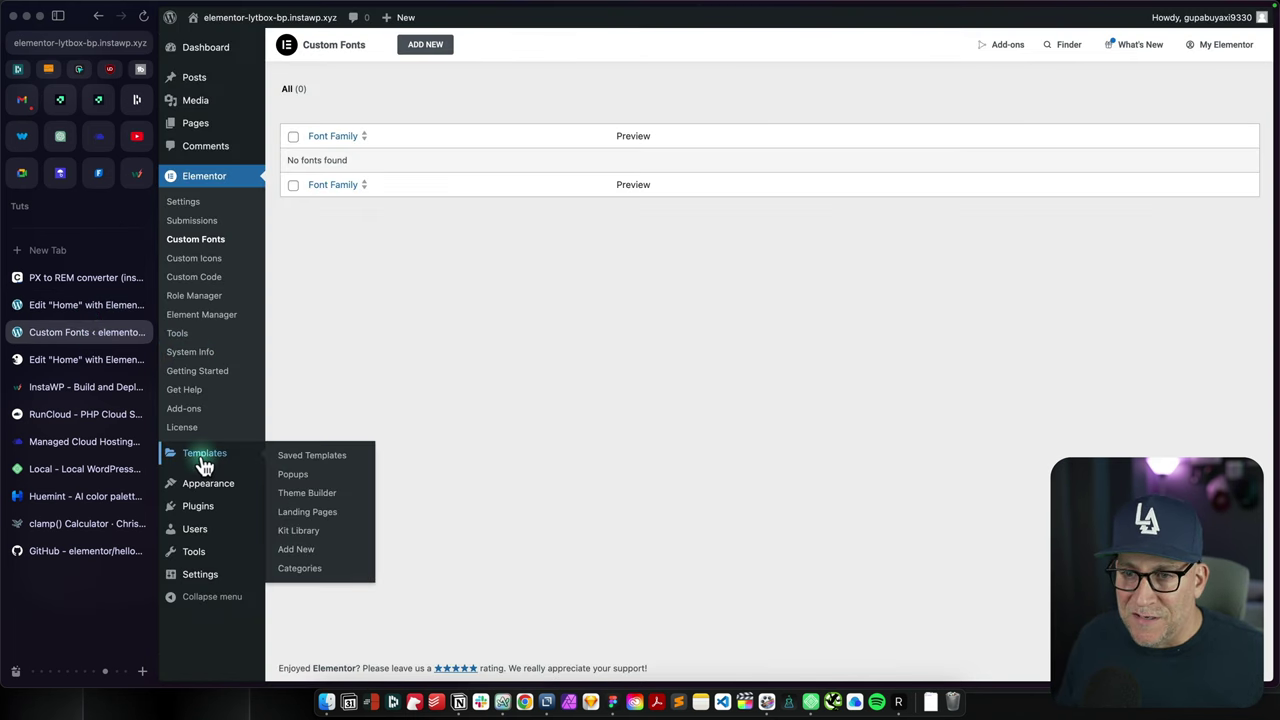
left_click(305, 496)
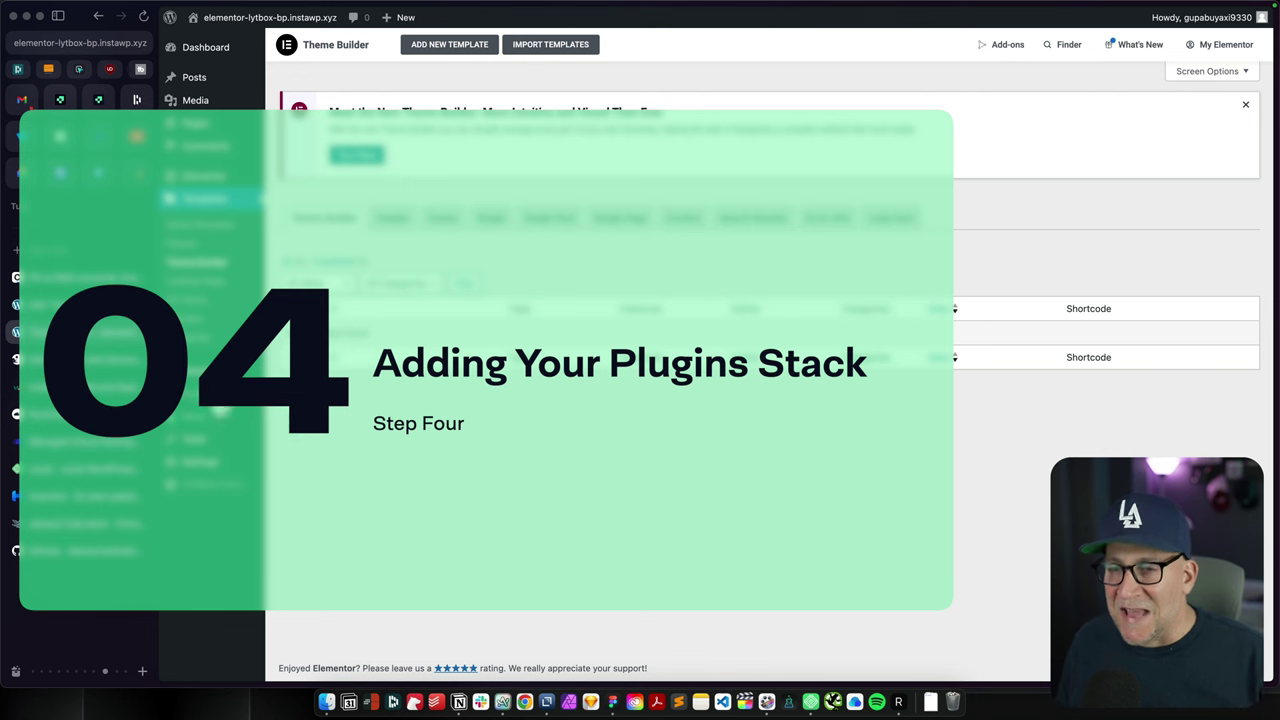
Step: Open the installed plugins list and review the plugin stack from Activity Log to WPCodeBox 2
left_click(195, 391)
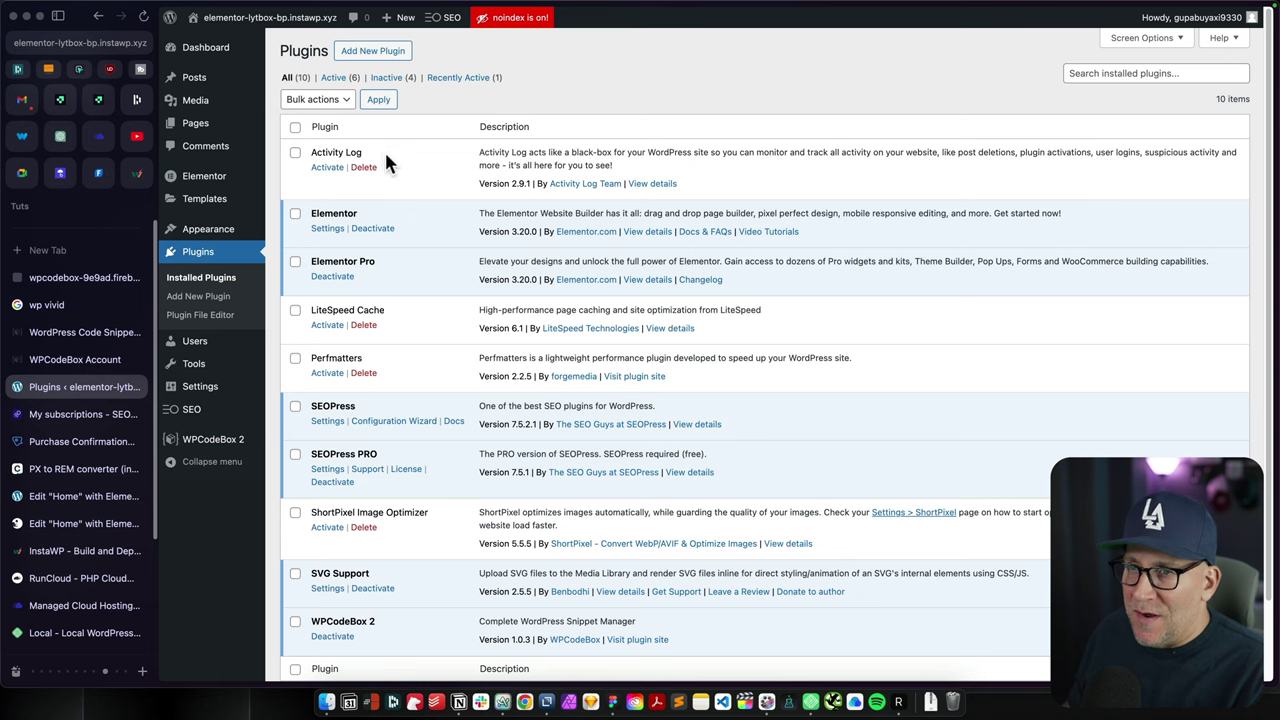
mouse_move(362, 152)
left_mouse_down()
mouse_move(300, 152)
mouse_move(359, 152)
left_mouse_up()
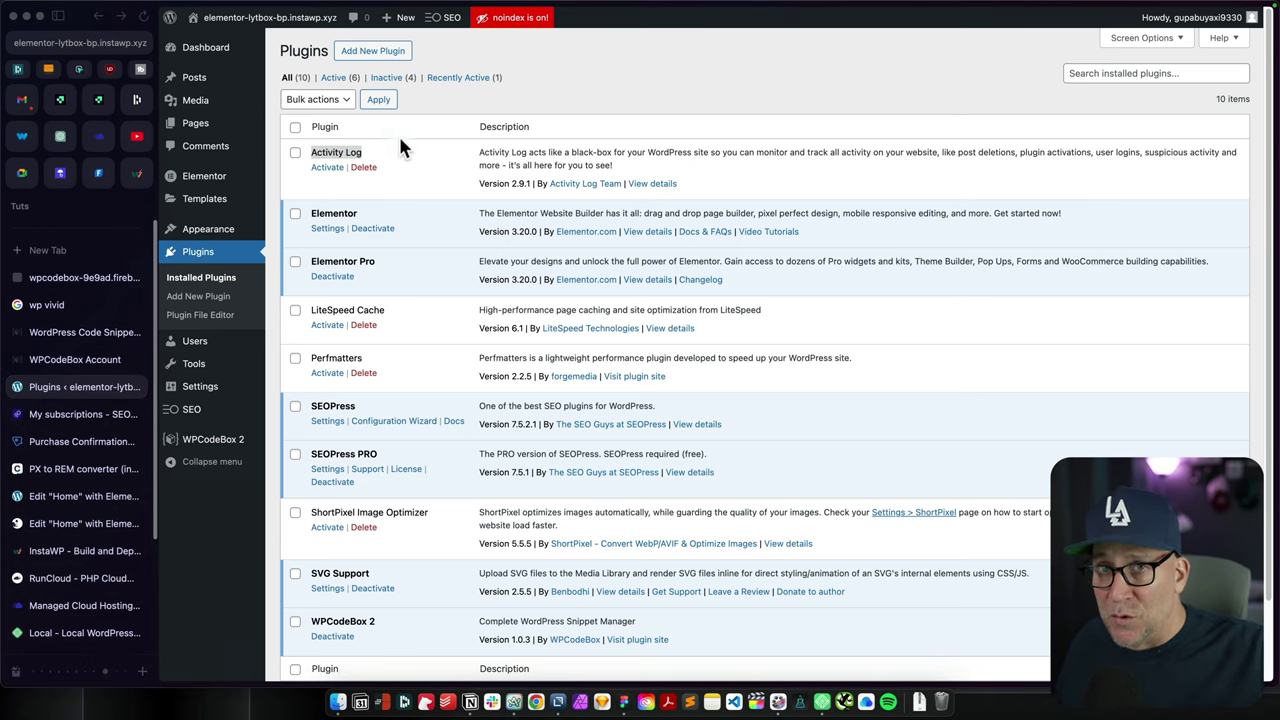
left_click(399, 145)
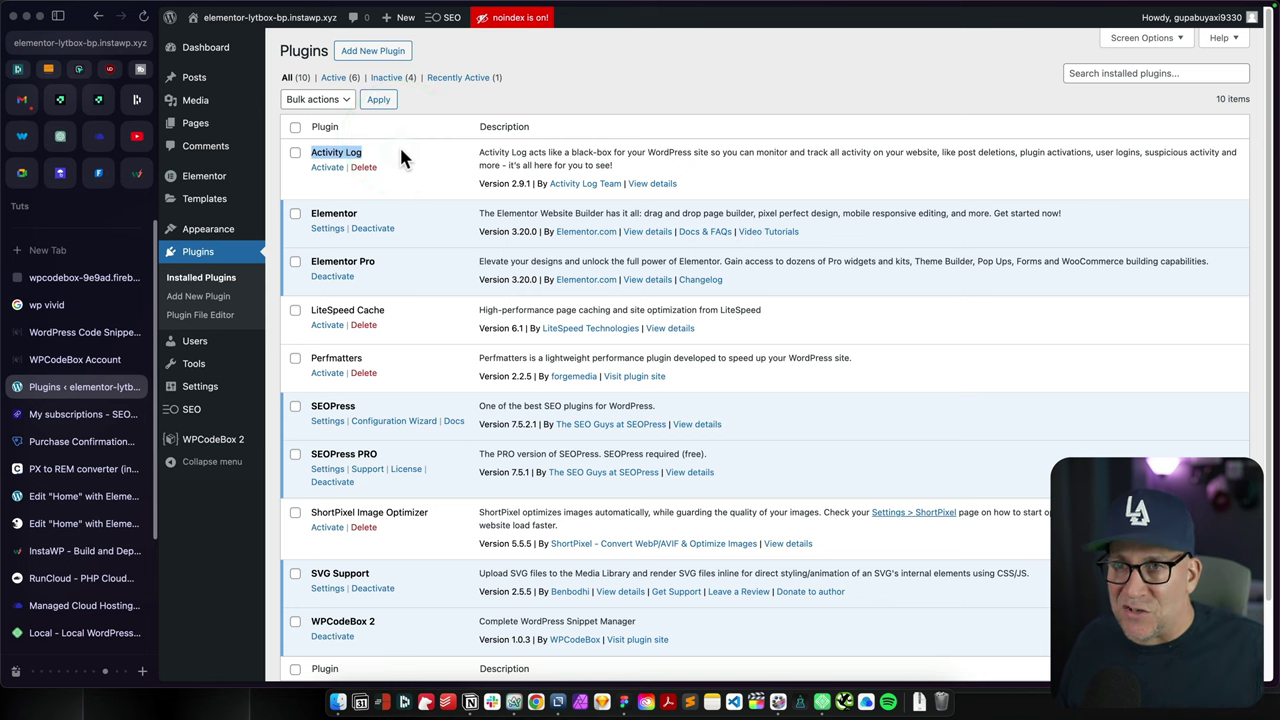
left_click(403, 152)
scroll(412, 235, "down", 3)
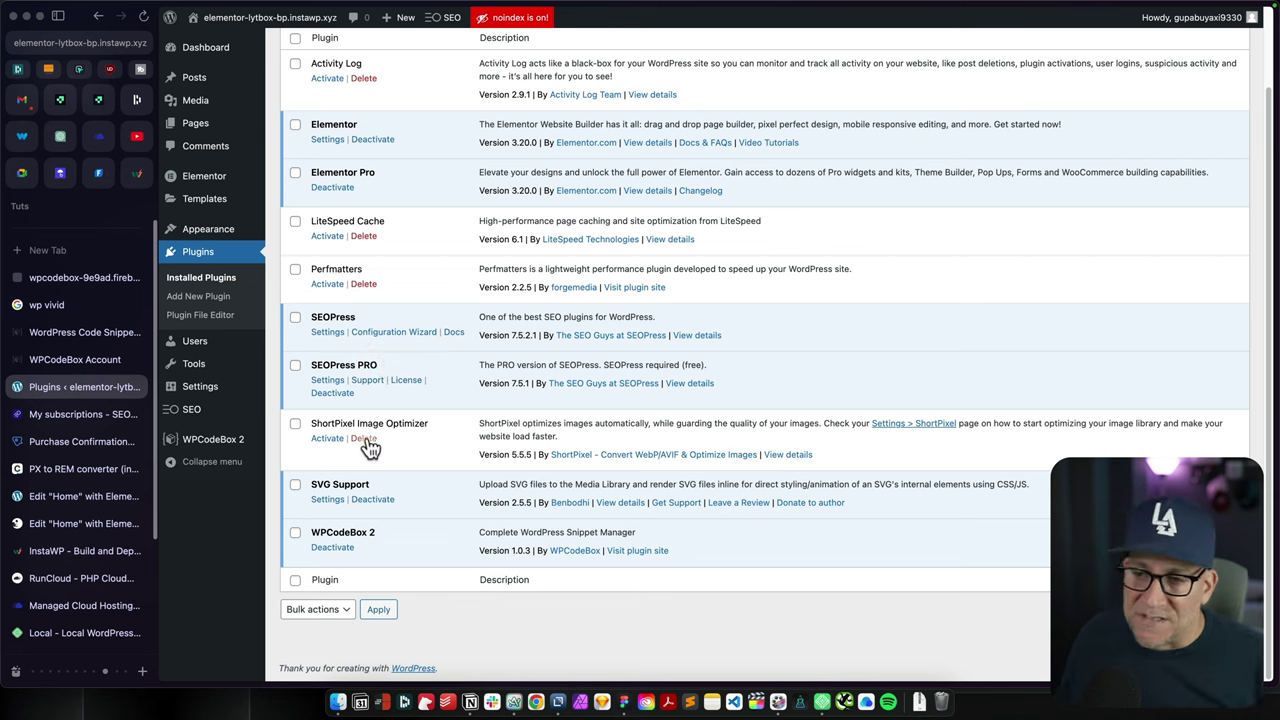
left_click(415, 425)
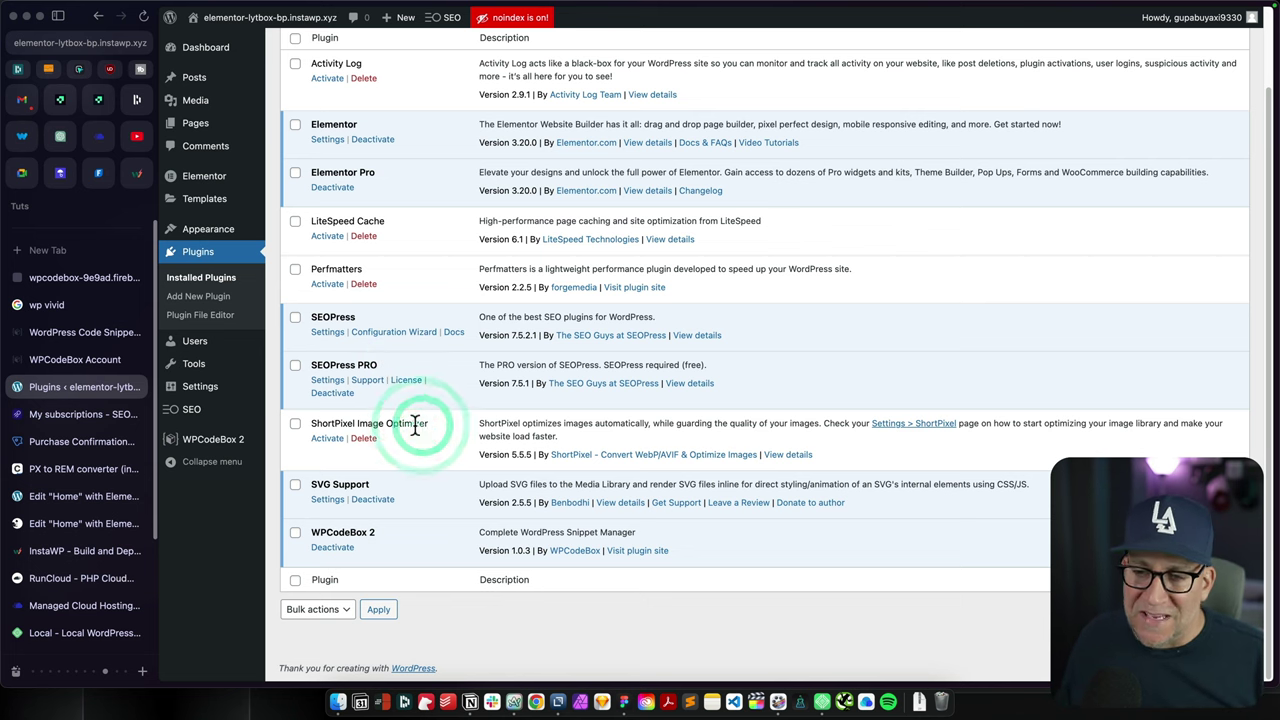
left_click_drag(370, 484, 312, 486)
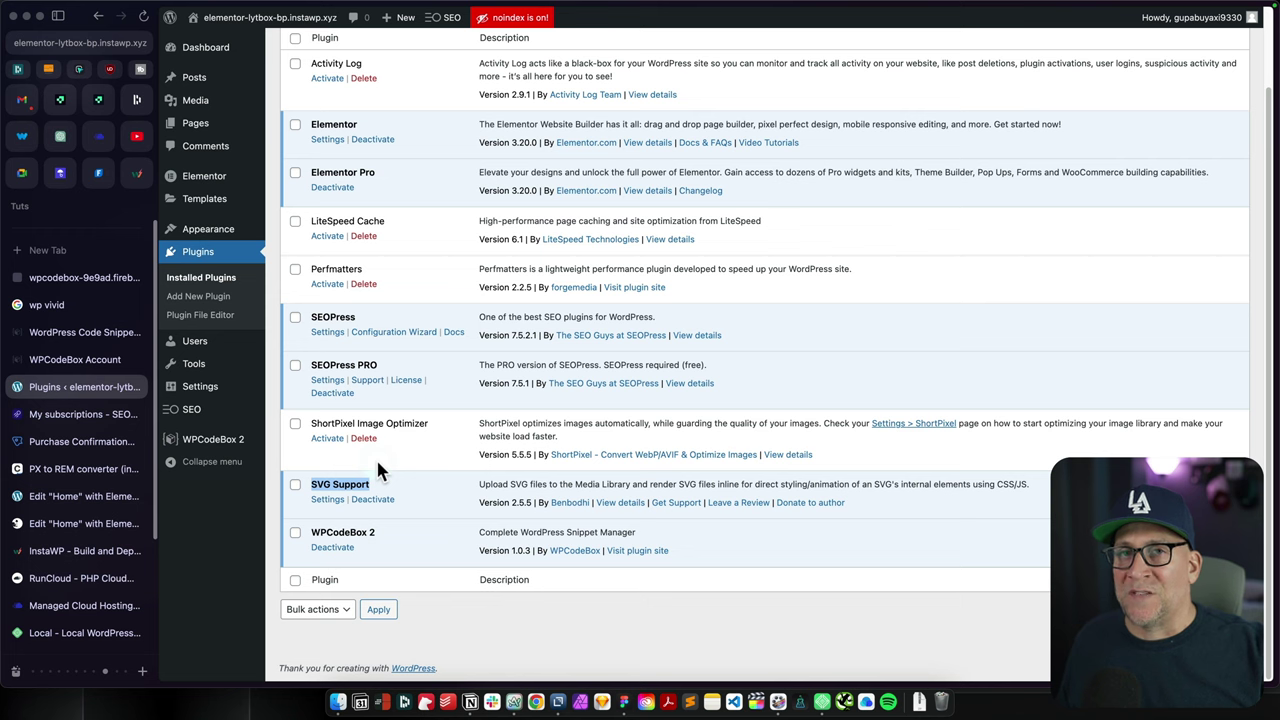
left_click(369, 486)
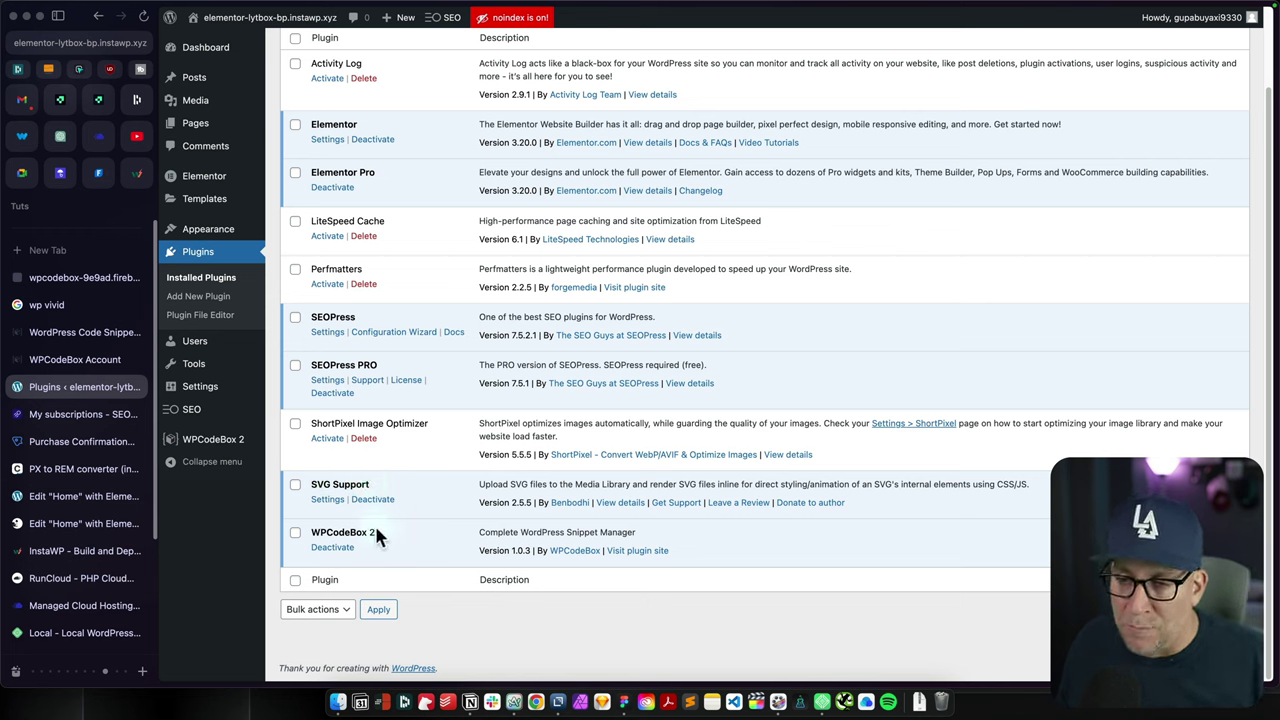
left_click_drag(373, 531, 315, 529)
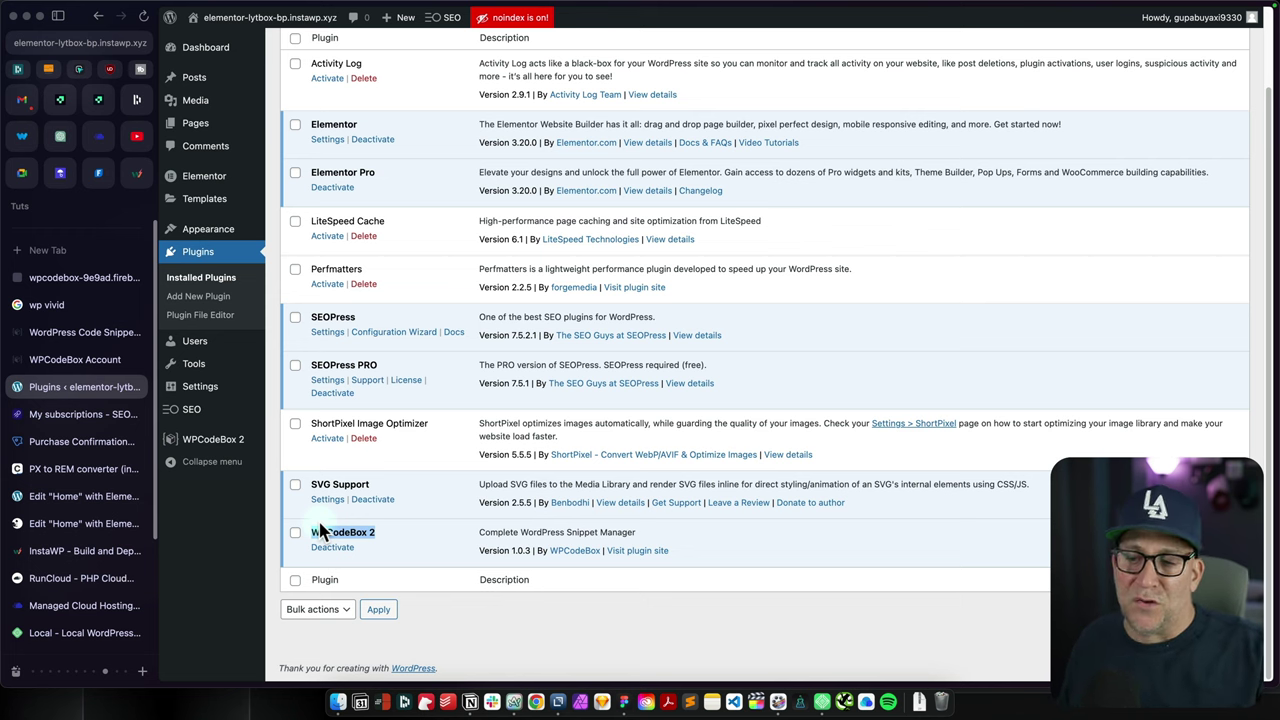
triple_click(352, 533)
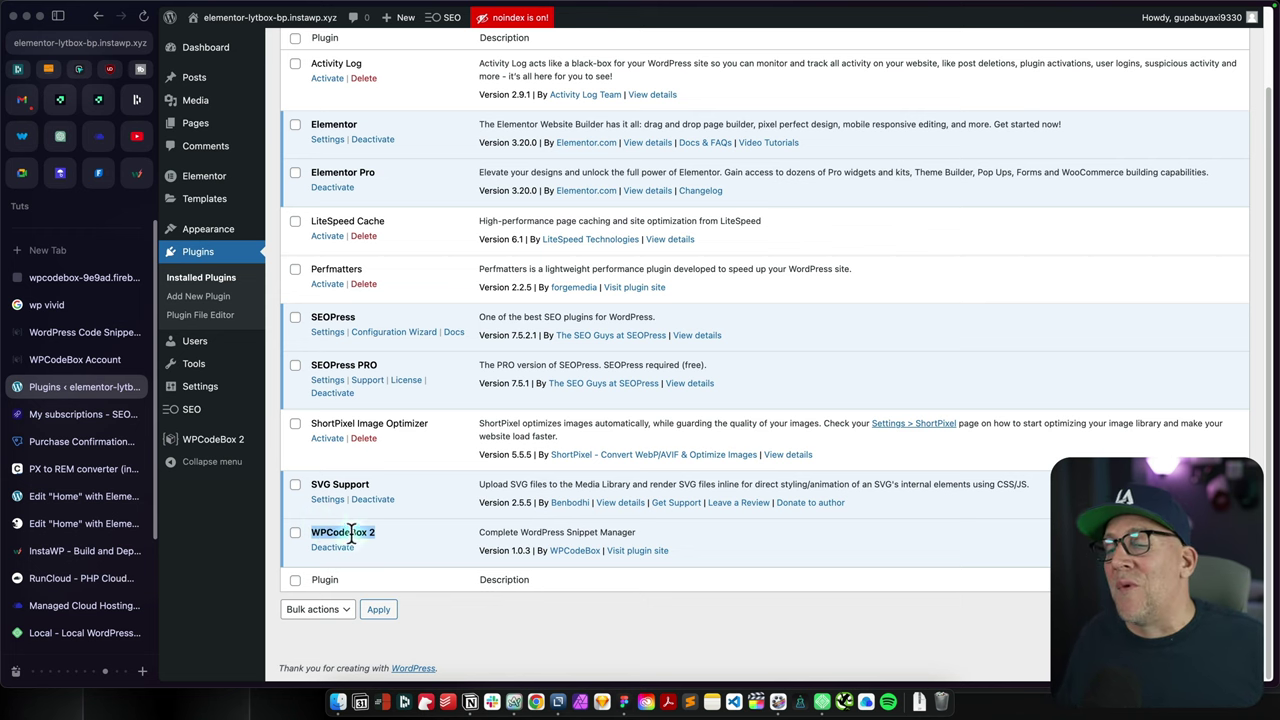
left_click(400, 555)
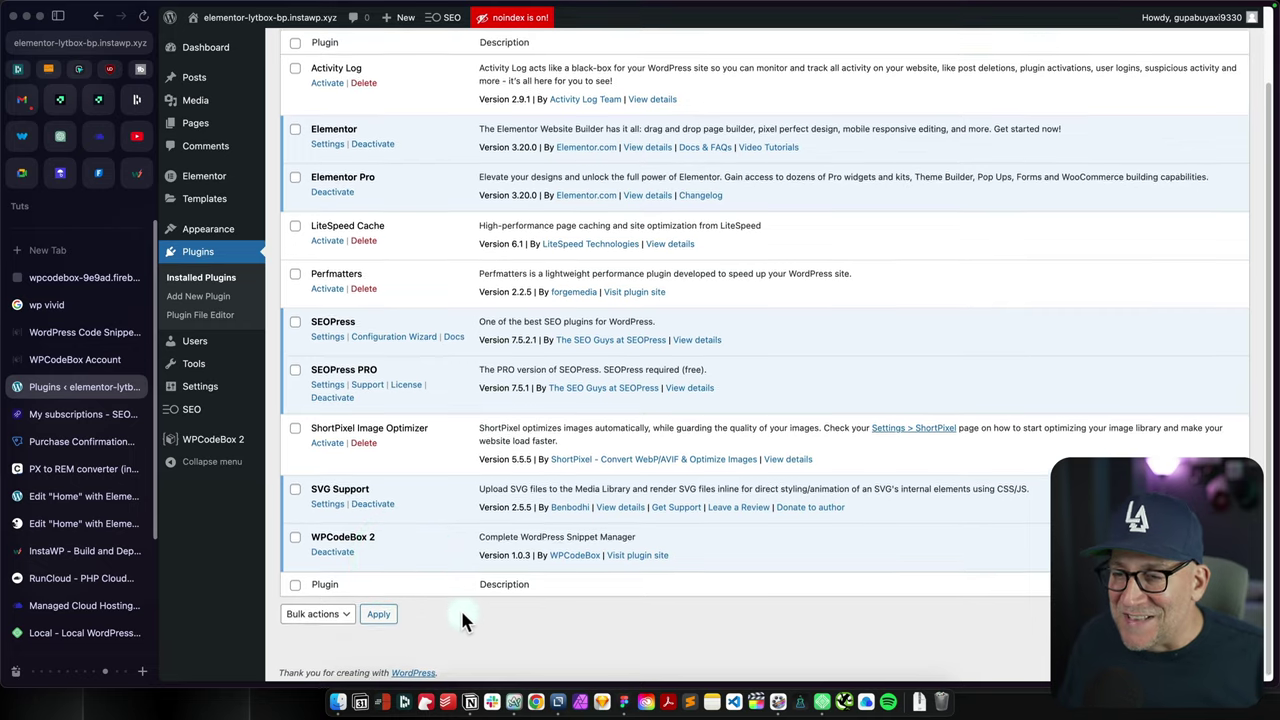
scroll(460, 607, "up", 2)
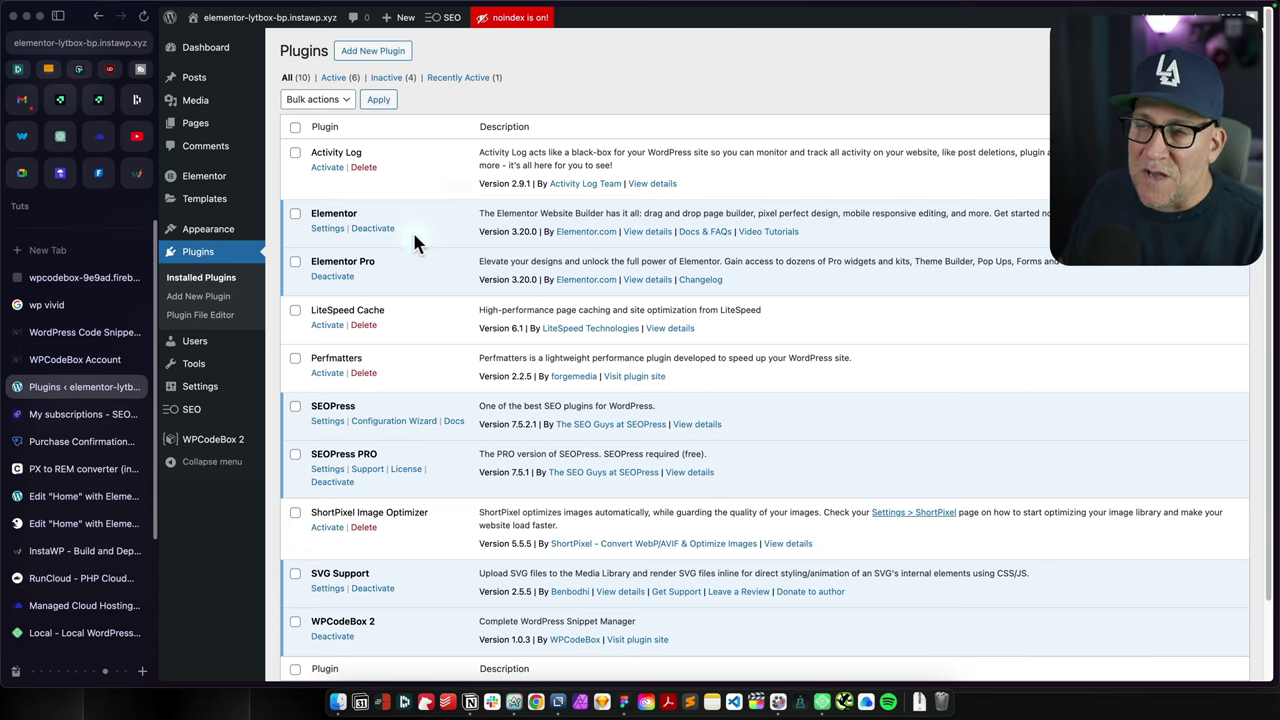
Step: Switch to the InstaWP dashboard and start a first template from the elementor-lytbox-bp.instawp.xyz staging site
left_click(140, 175)
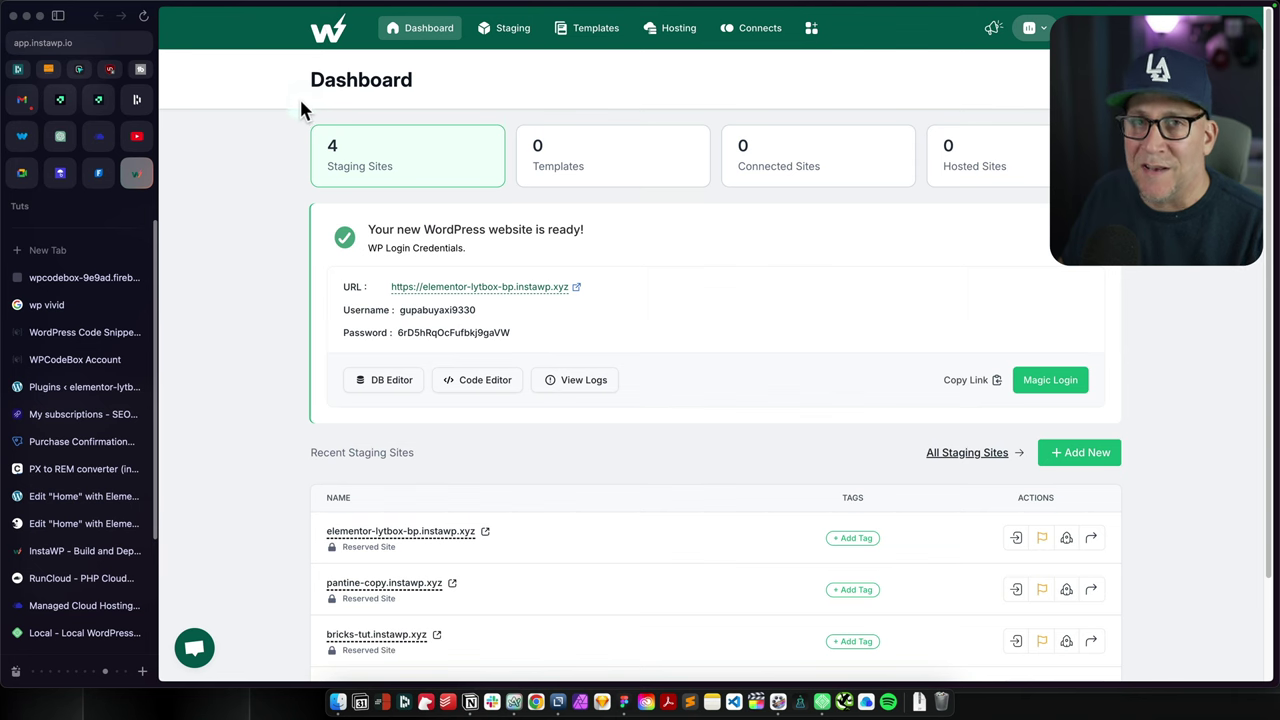
scroll(635, 484, "down", 3)
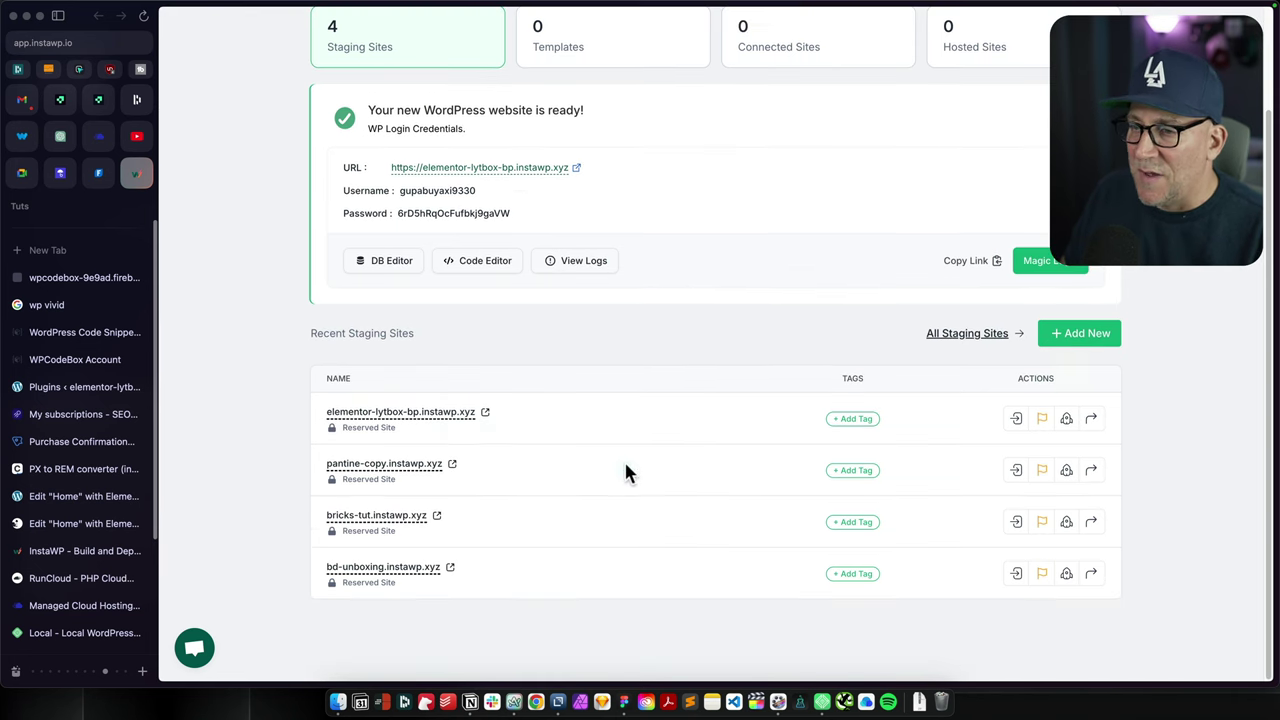
scroll(611, 374, "up", 3)
left_click(586, 168)
scroll(951, 451, "down", 2)
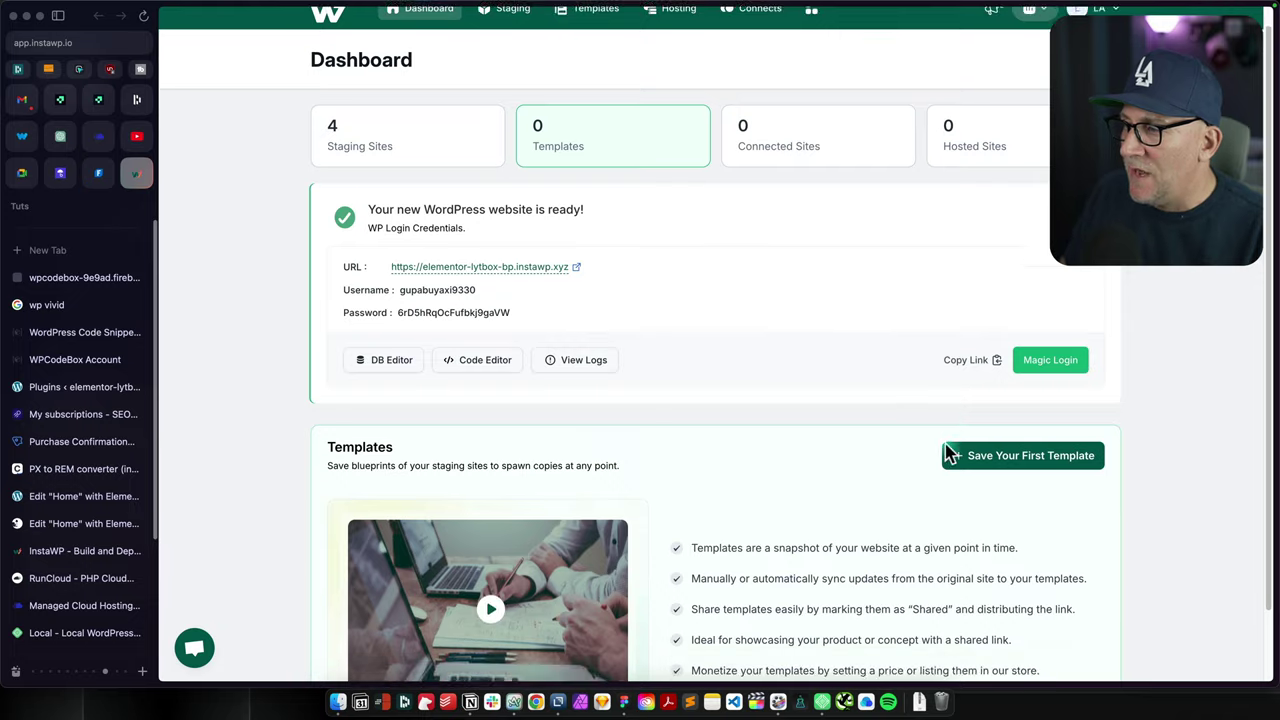
left_click(980, 400)
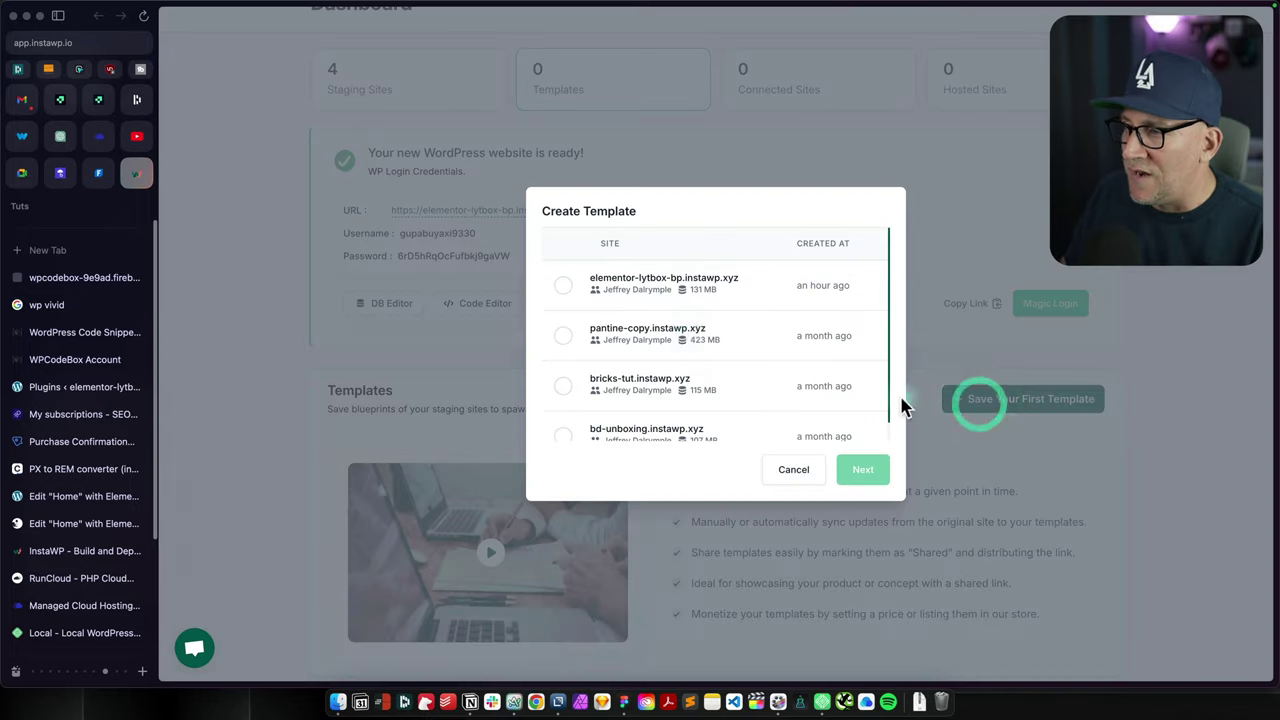
left_click(568, 288)
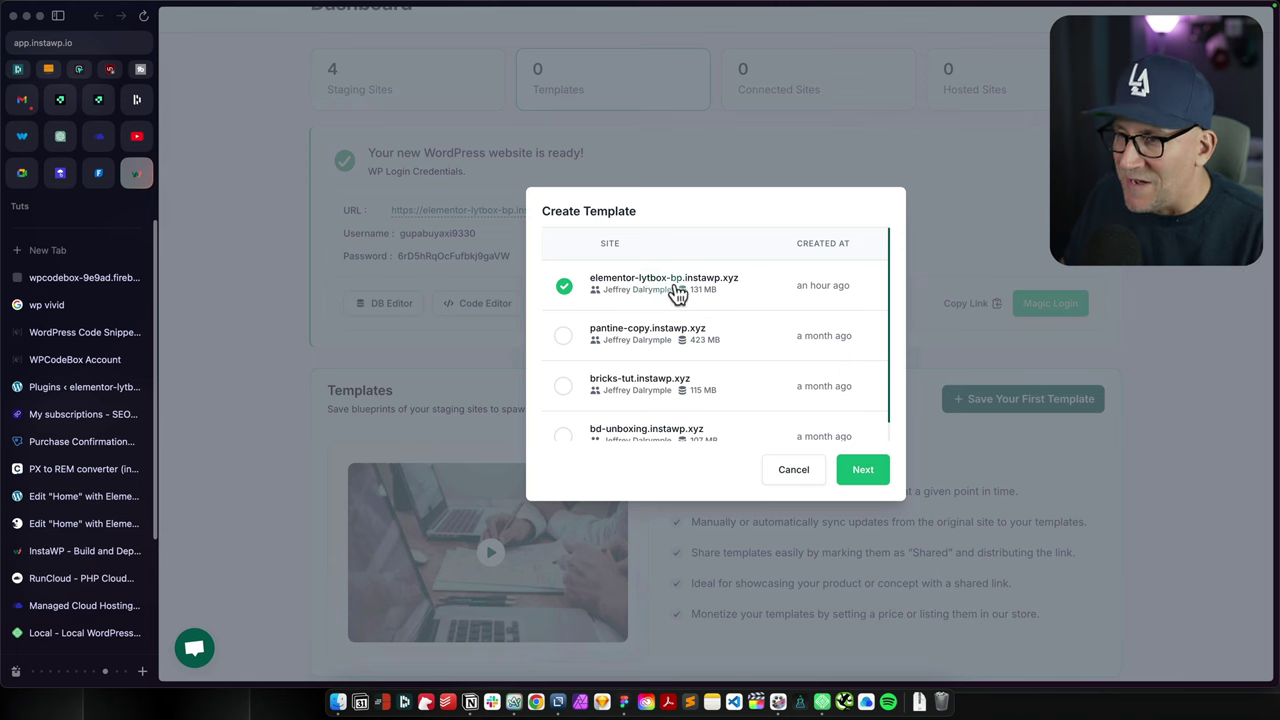
left_click(866, 482)
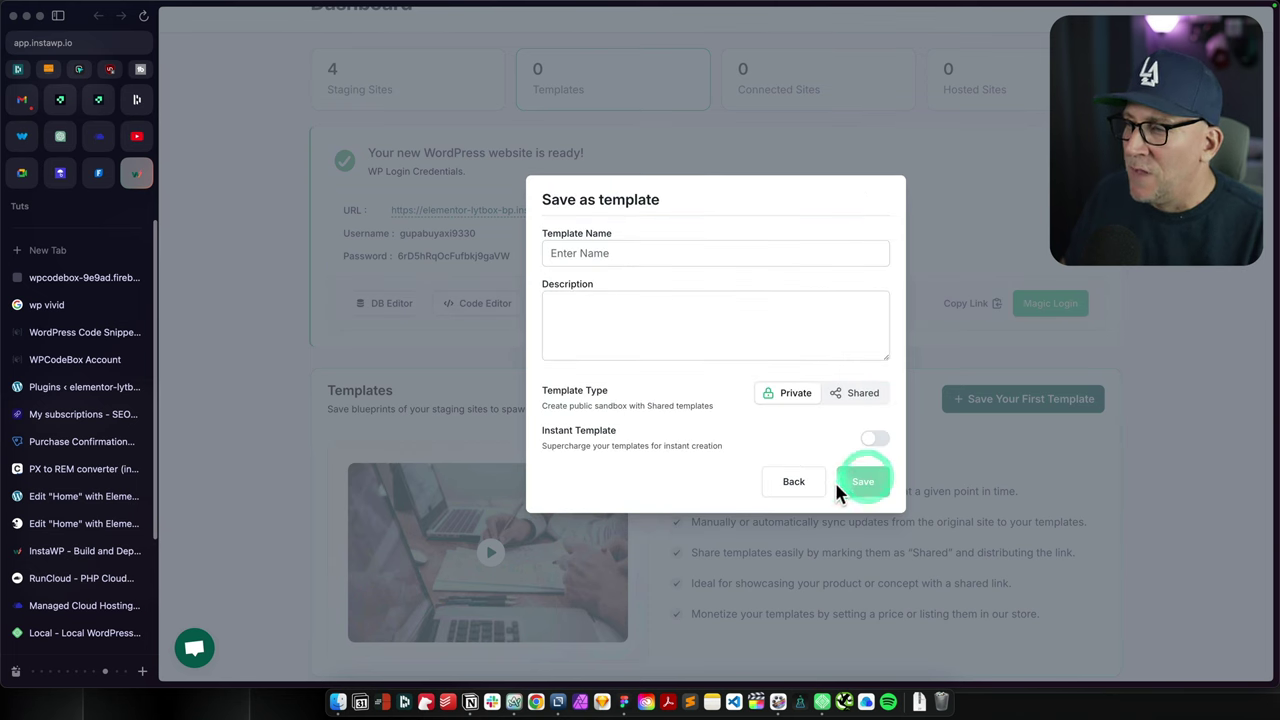
Step: Name the template Elementor Blueprint and enter the description "A quick way to start my Elementor websites."
left_click(598, 253)
type("E")
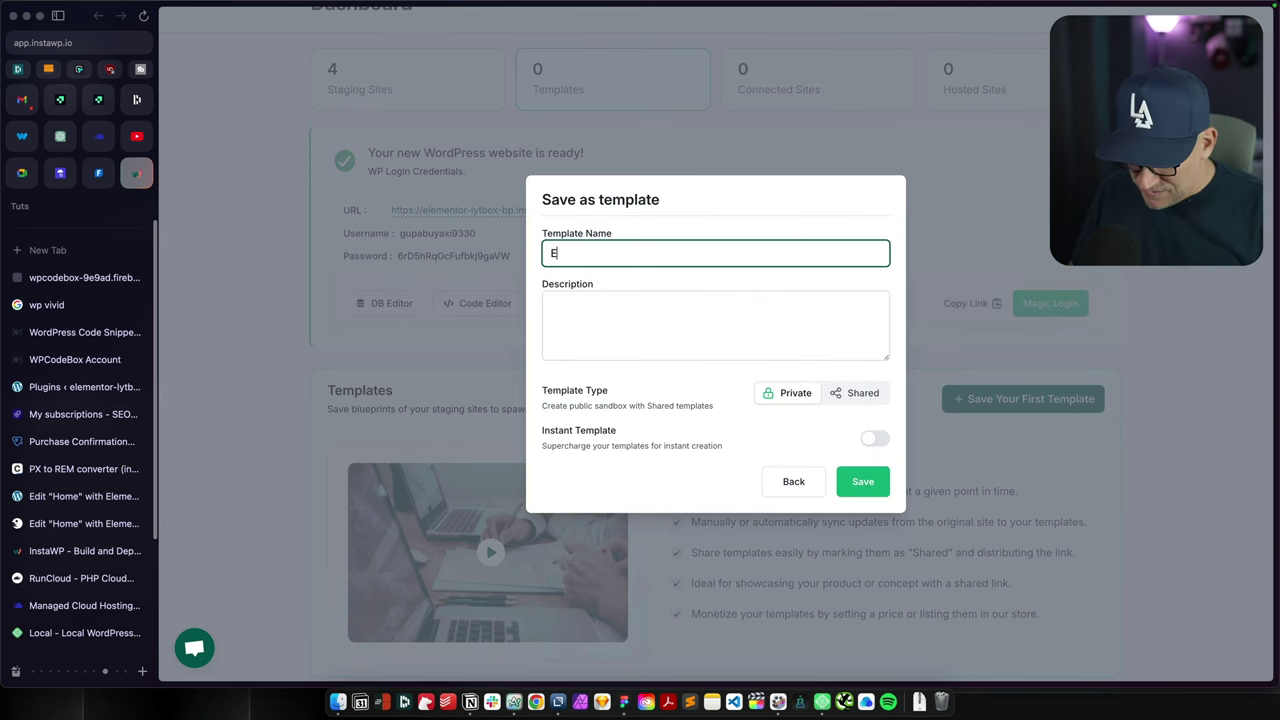
type("lementor ")
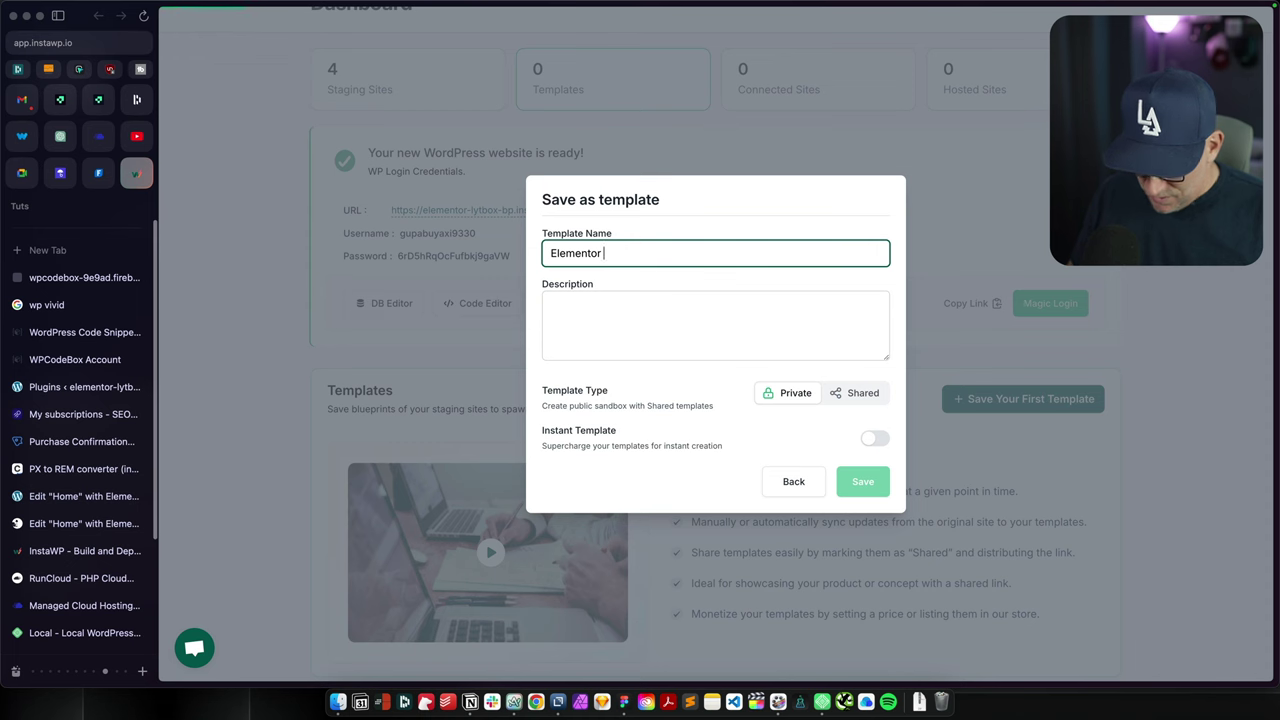
type("Blueprint")
left_click(792, 295)
type("A quick way to start my Elementor websites.")
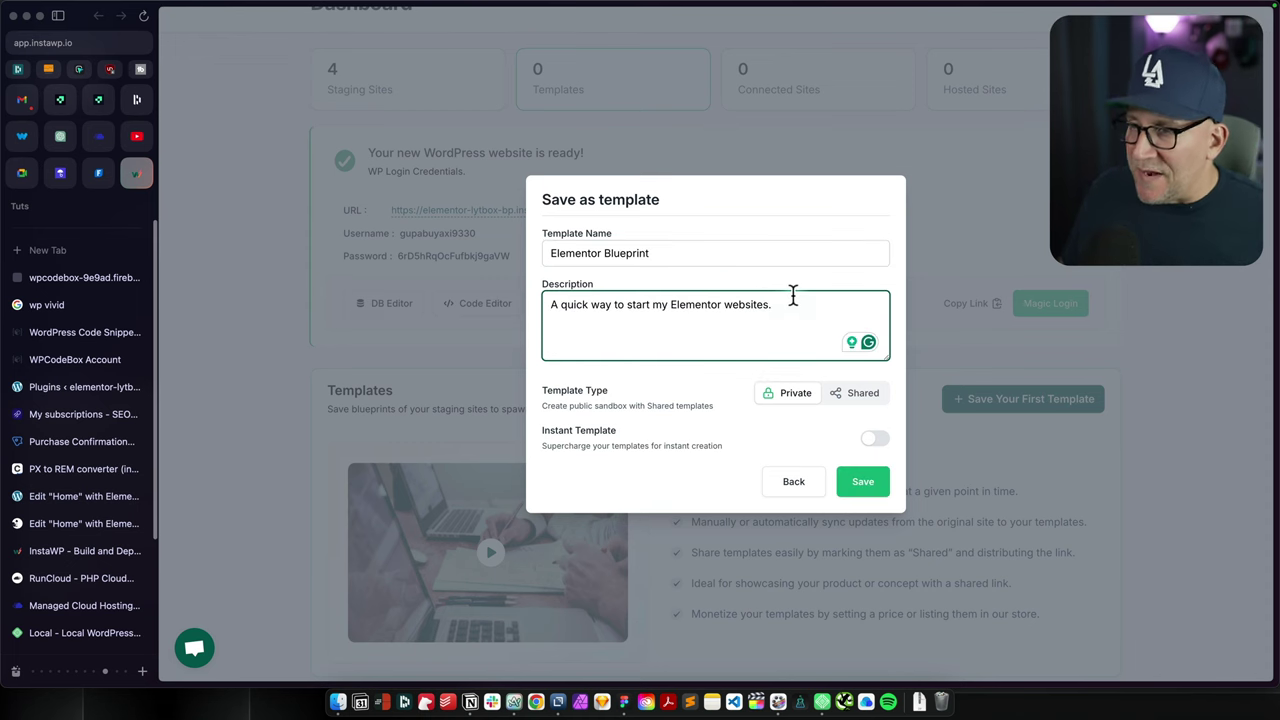
left_click_drag(772, 305, 549, 304)
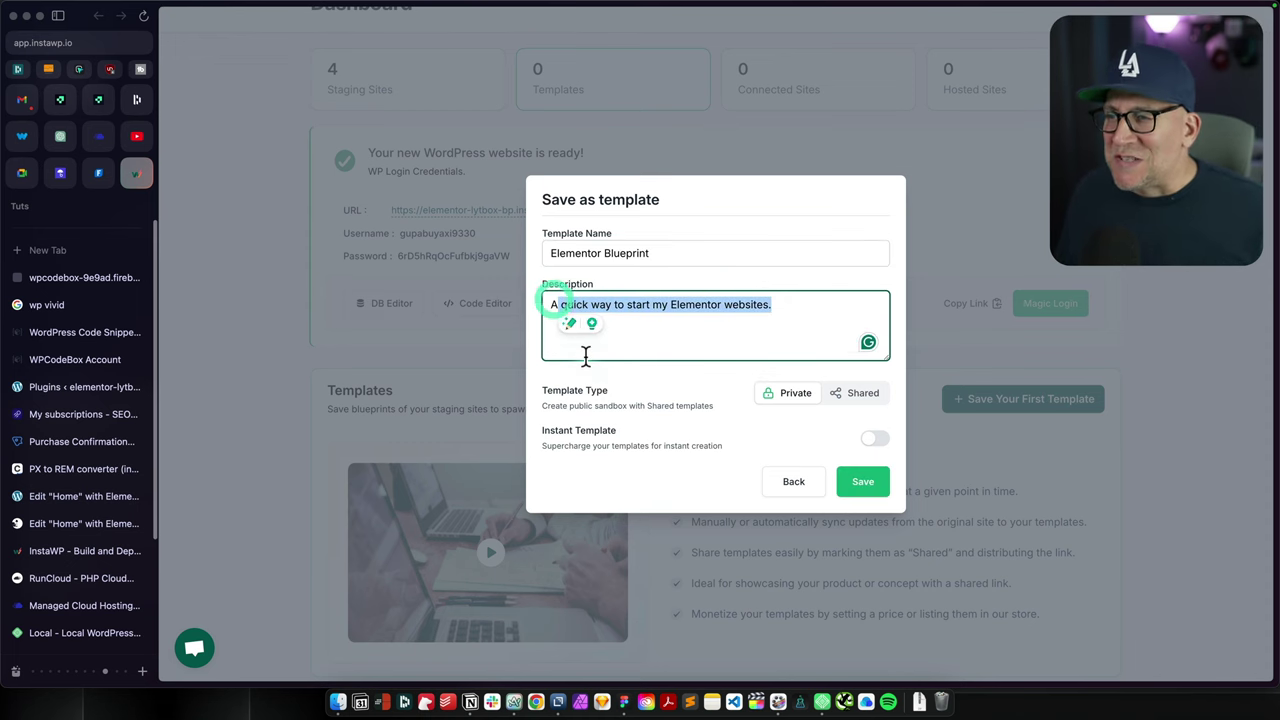
left_click(586, 346)
left_click(619, 396)
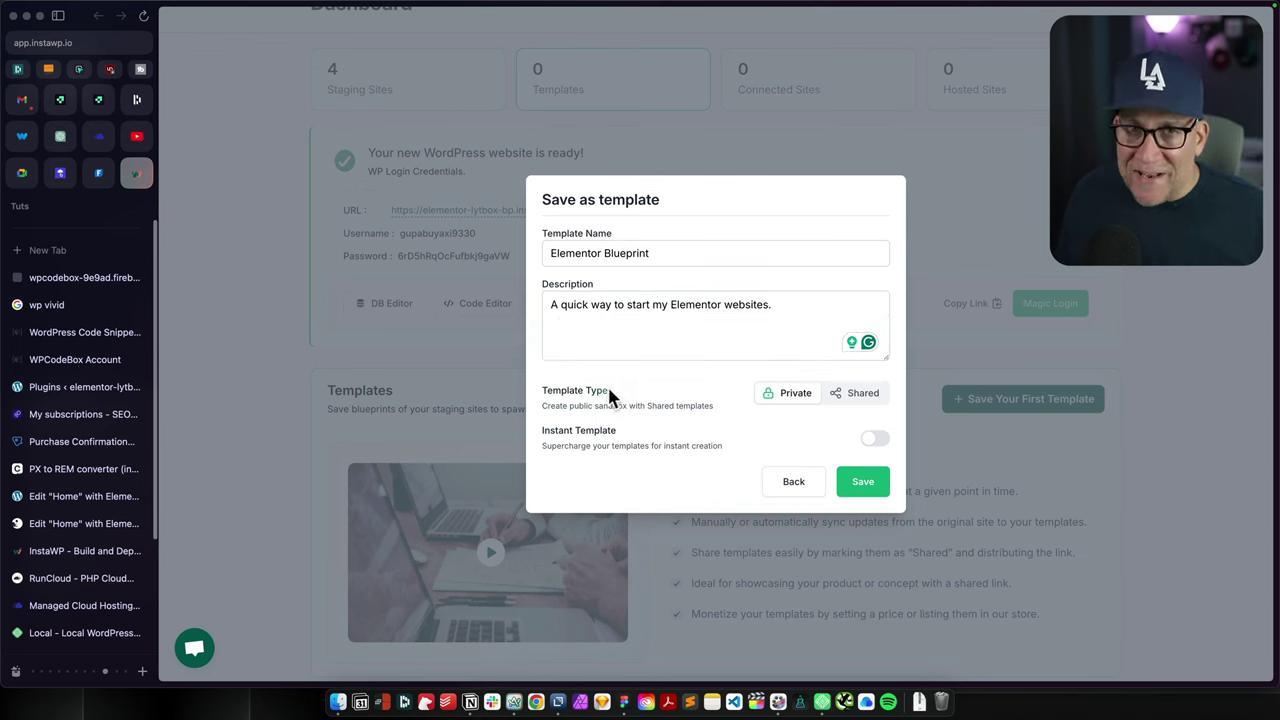
left_click_drag(614, 397, 551, 395)
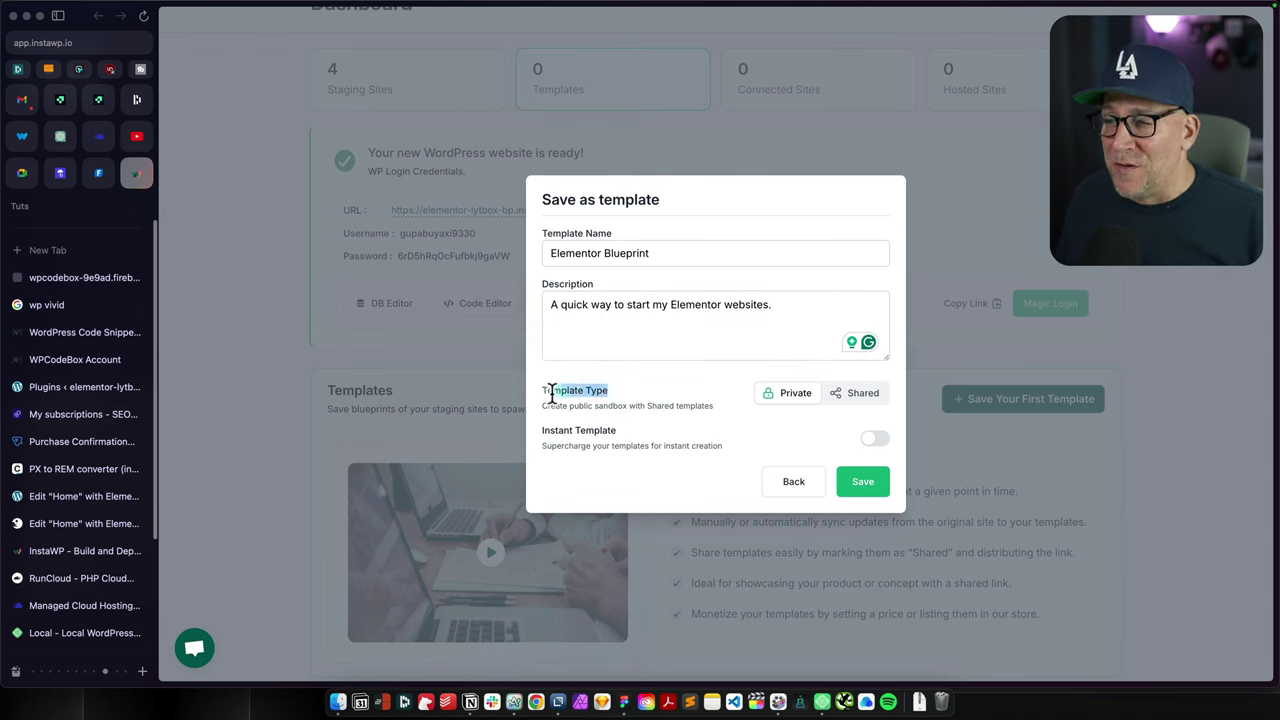
left_click(549, 396)
left_click(752, 405)
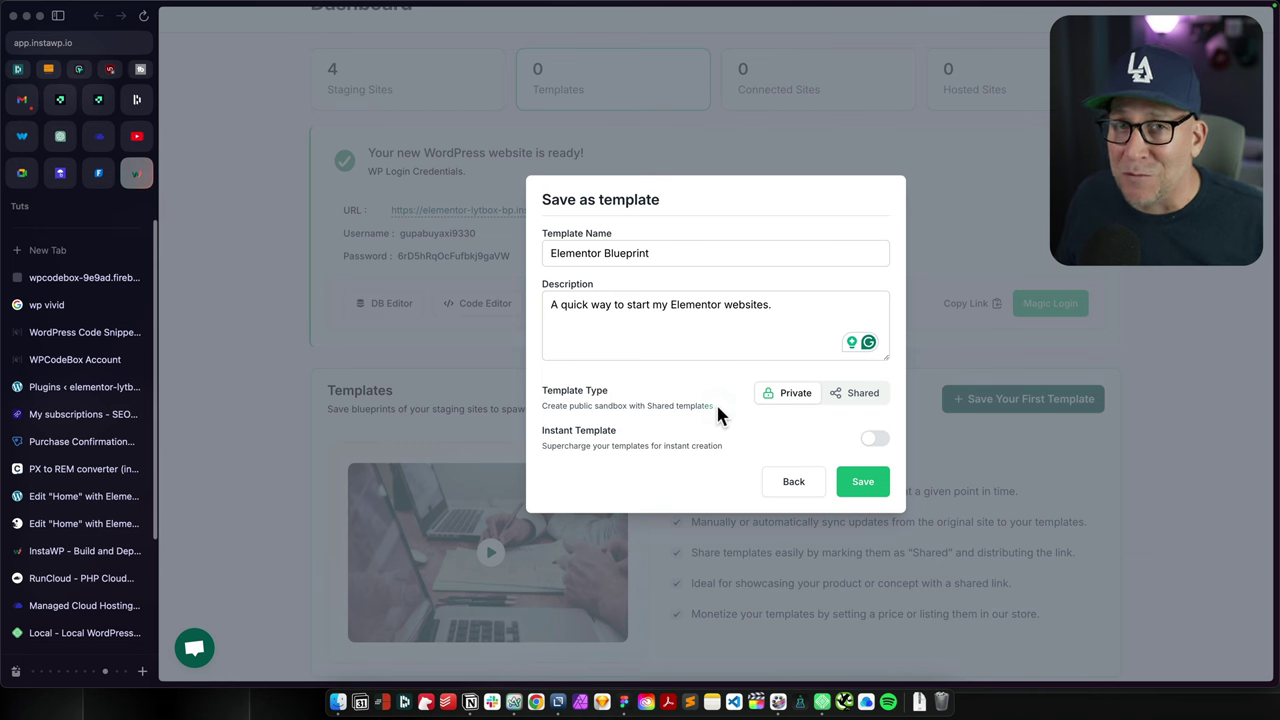
left_click_drag(714, 410, 515, 432)
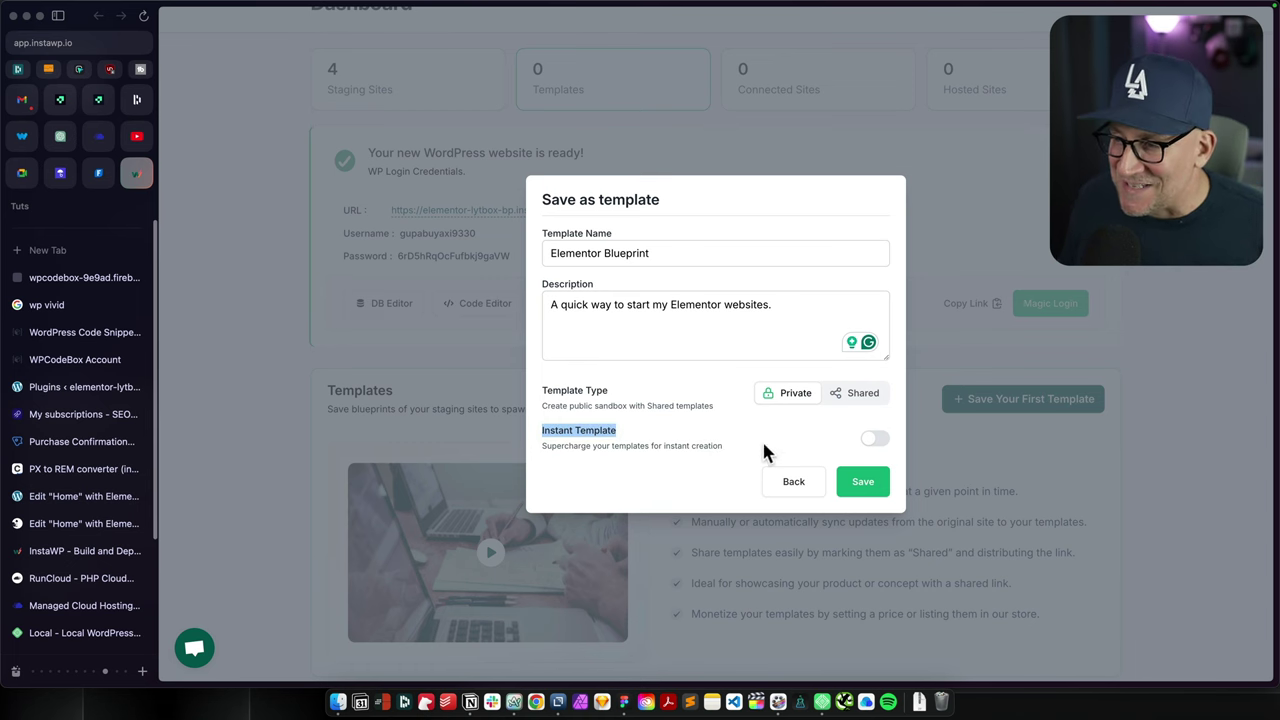
Step: Rename the template as Lytbox Elementor Blueprint and save it as a private template
left_click(864, 485)
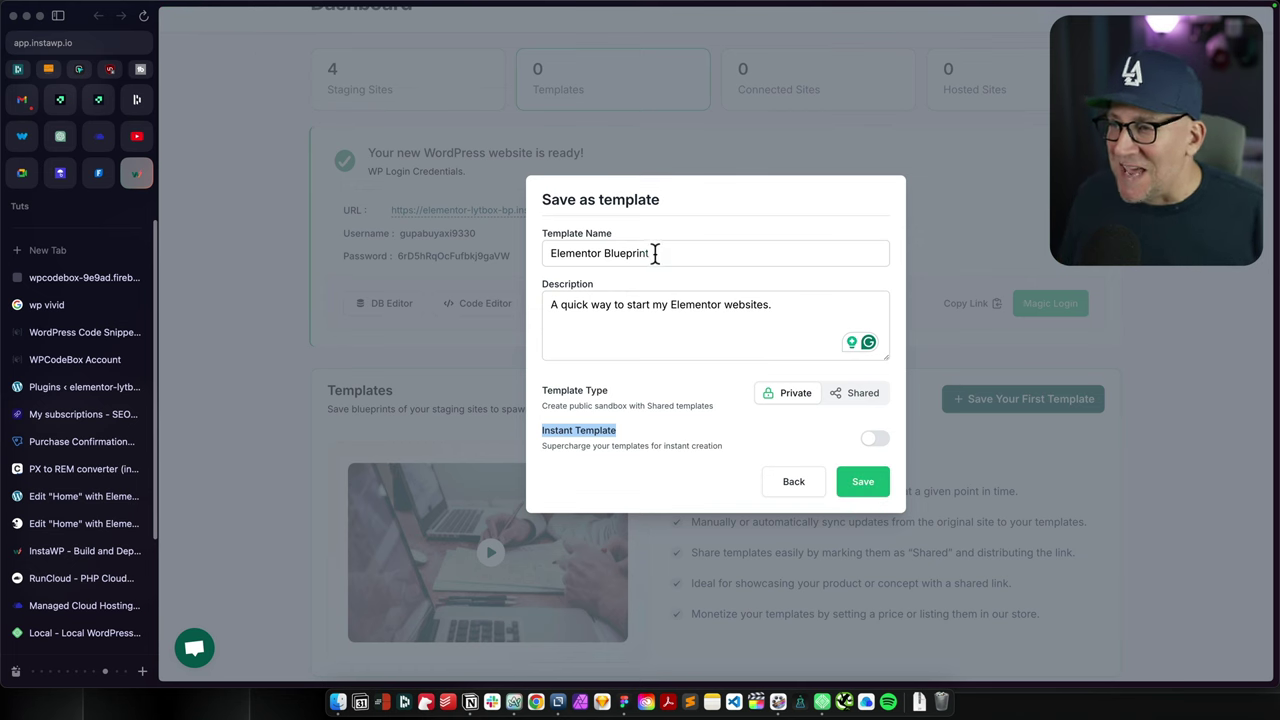
left_click(552, 253)
type("Lytbox")
left_click(858, 486)
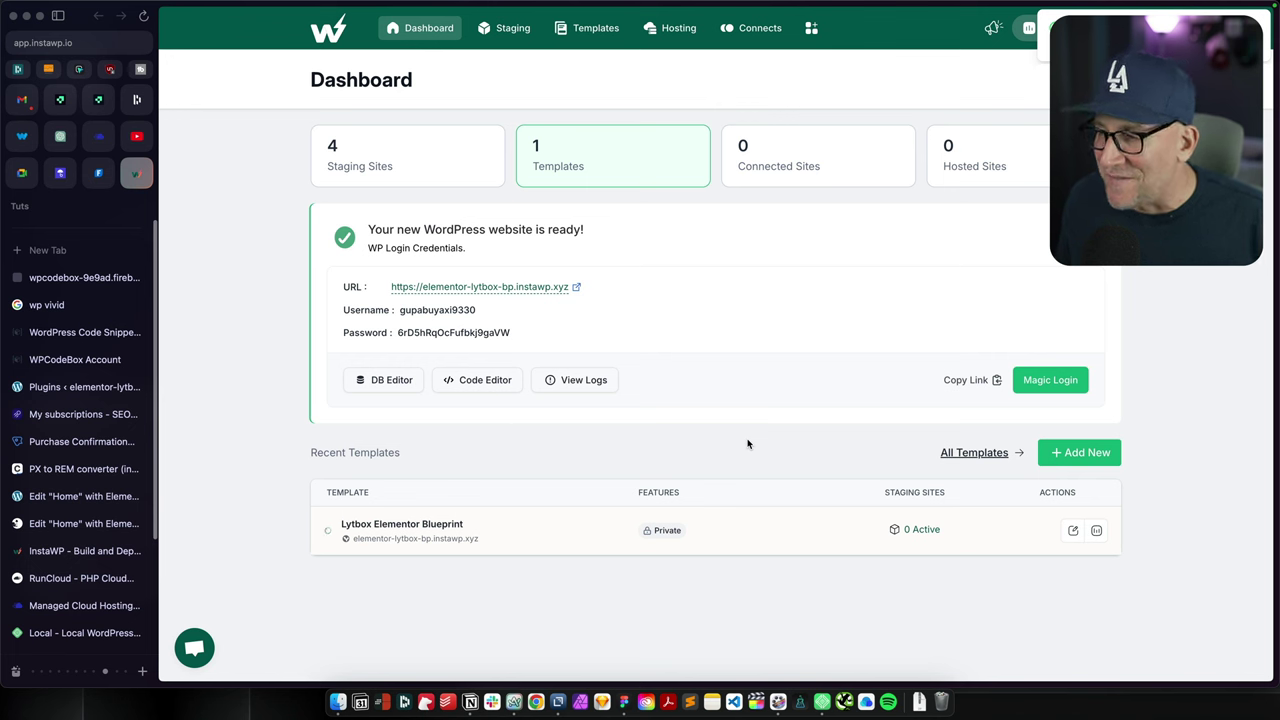
Step: Create a new staging site from the Lytbox Elementor Blueprint template
left_click(403, 176)
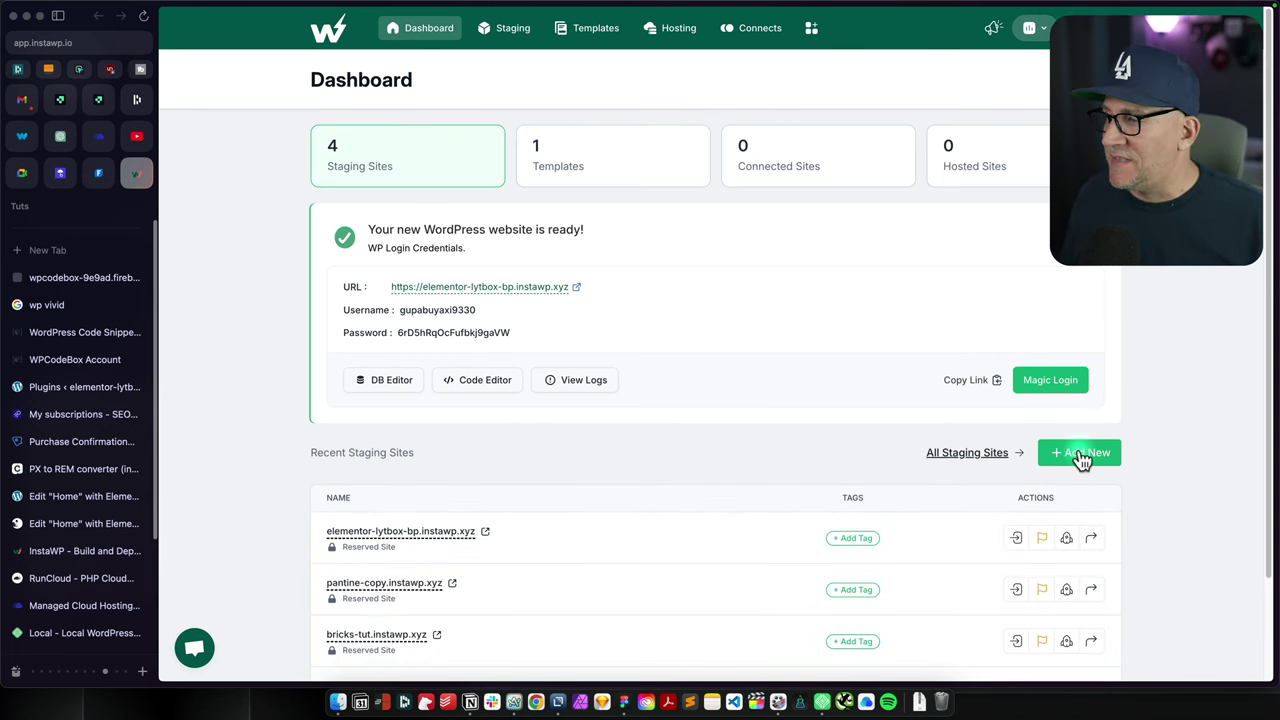
left_click(1080, 455)
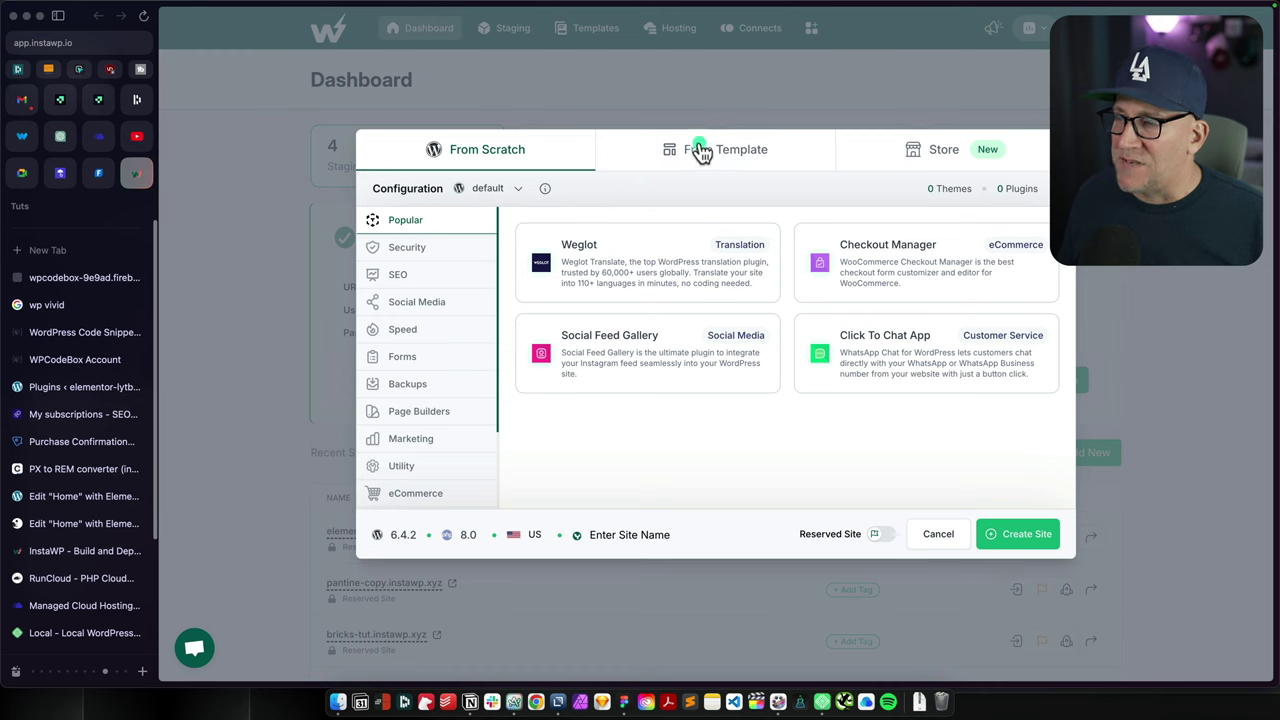
left_click(701, 150)
left_click(487, 284)
left_click(1040, 552)
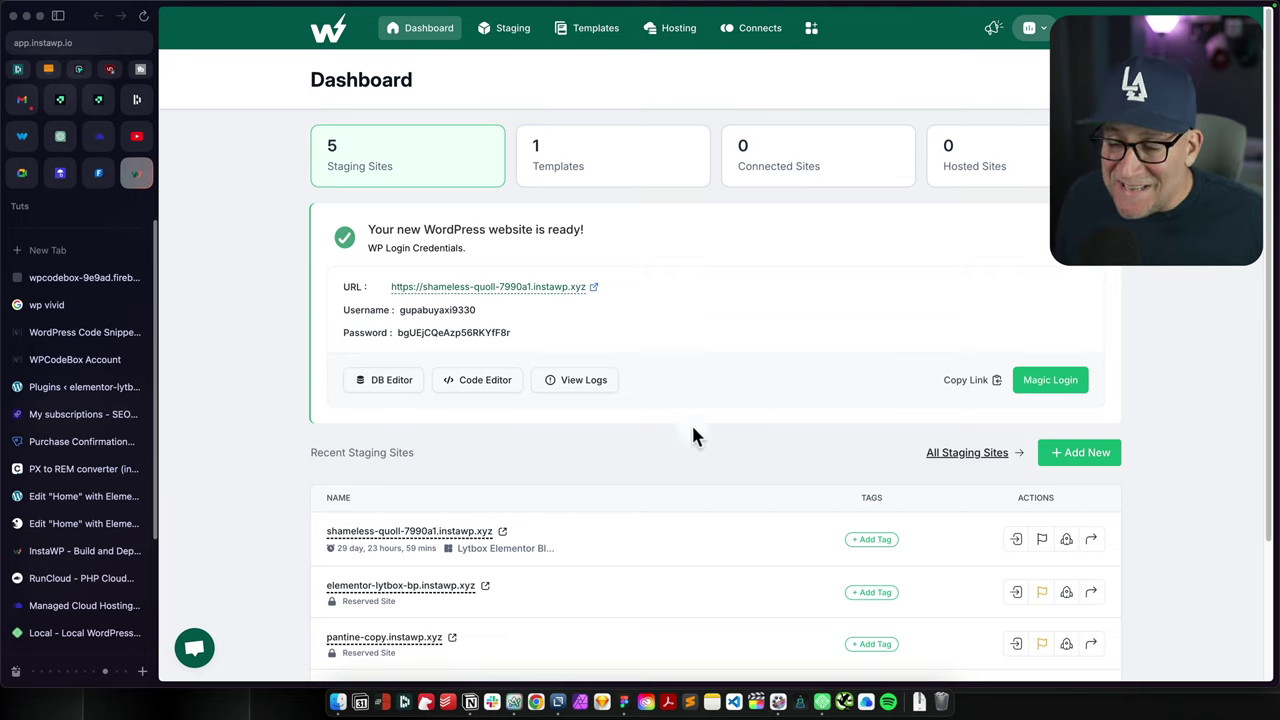
Step: Log in to the new staging site's WordPress dashboard and review its installed plugins
scroll(695, 440, "down", 2)
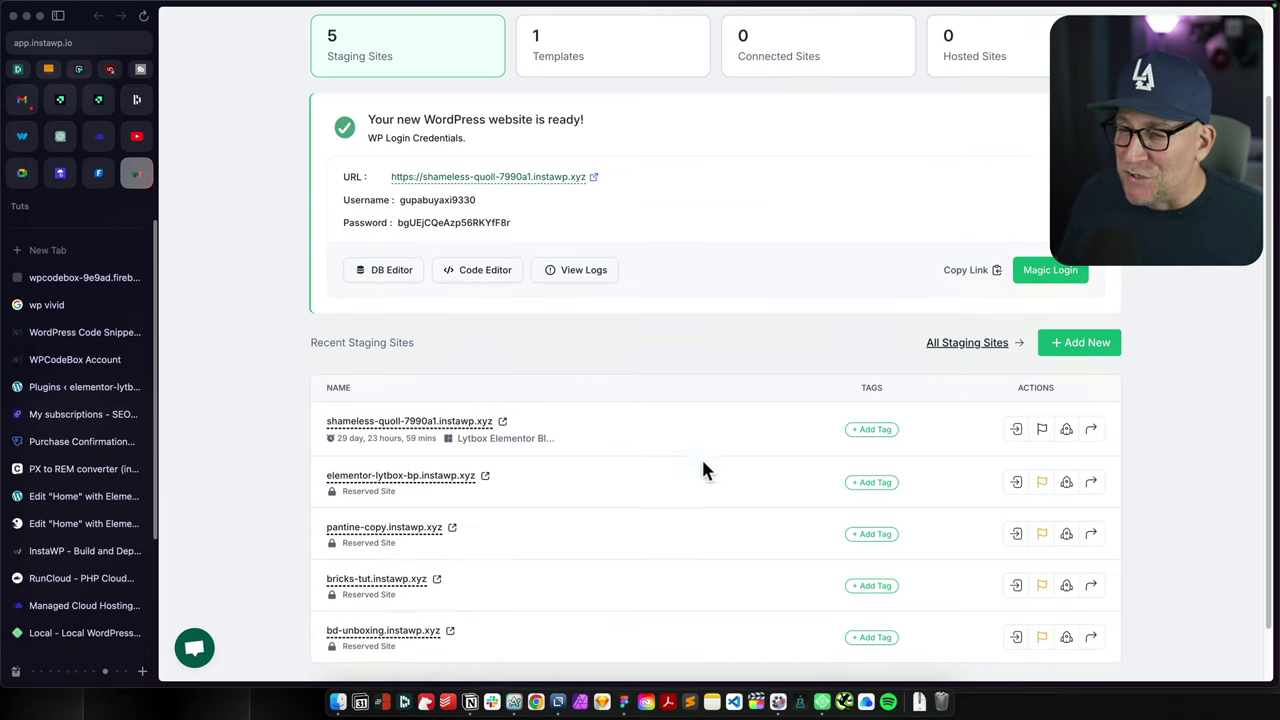
left_click(1014, 432)
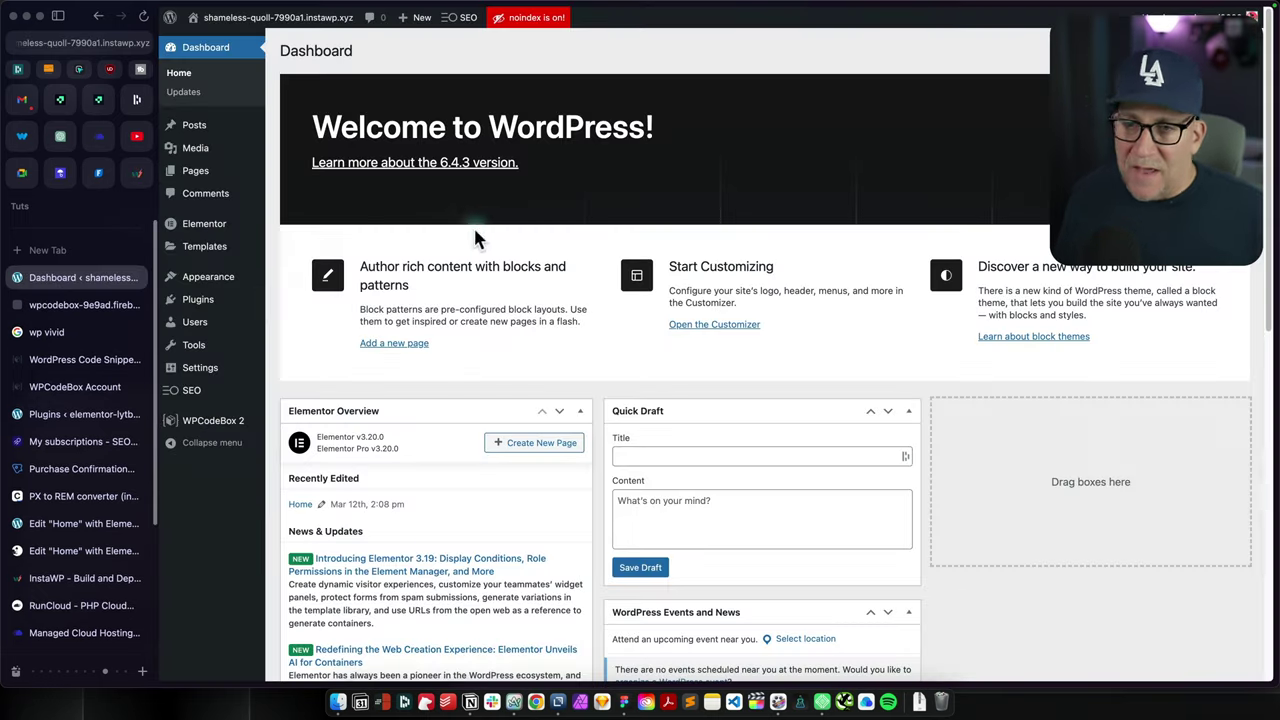
left_click(214, 300)
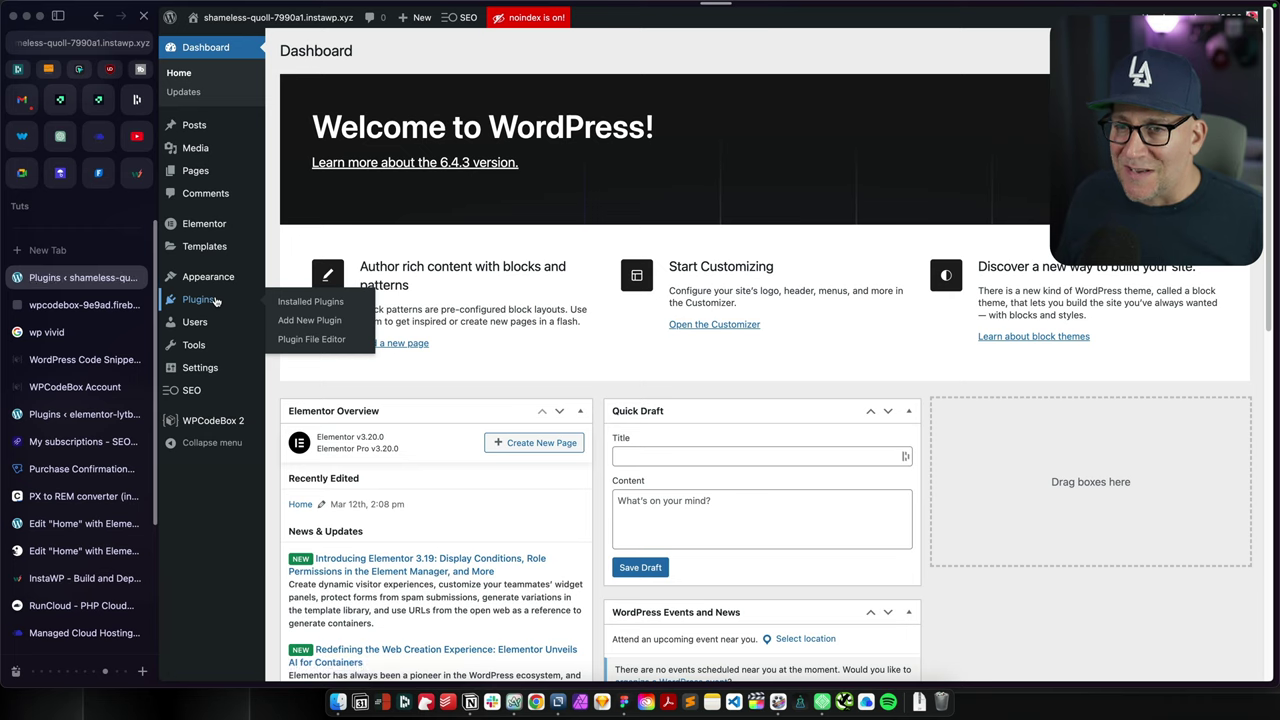
scroll(417, 385, "down", 2)
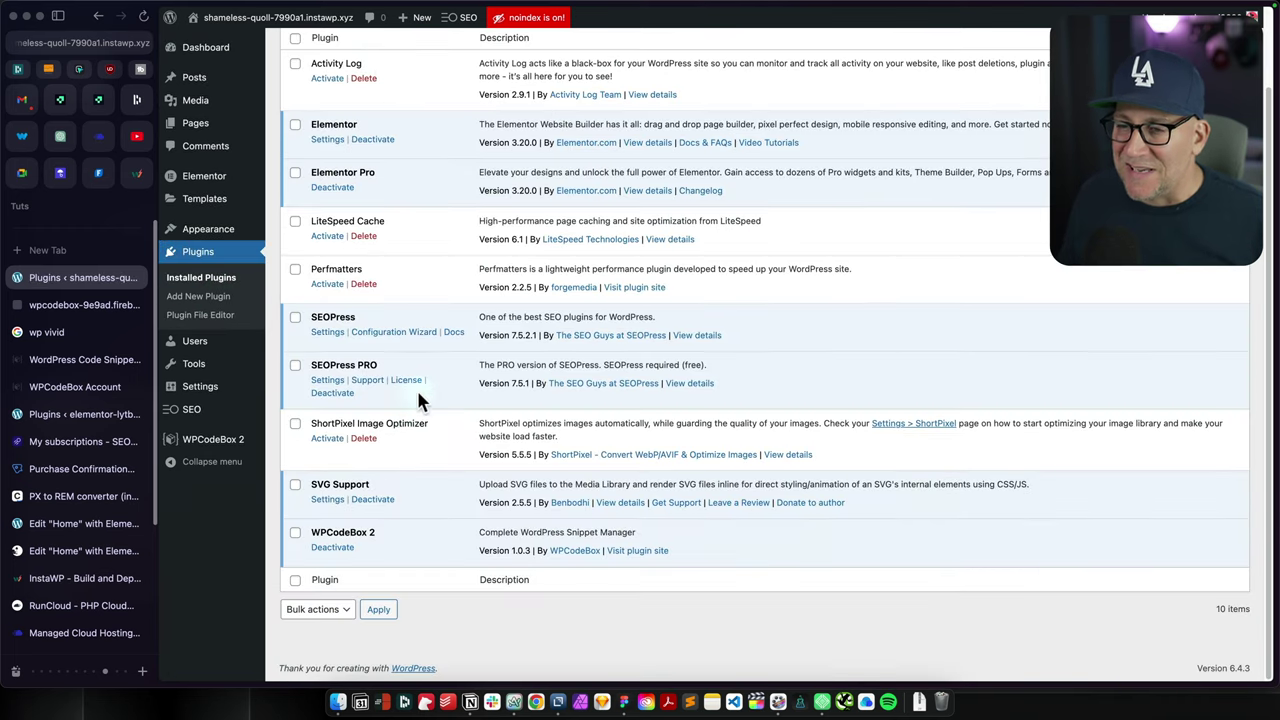
scroll(400, 455, "up", 2)
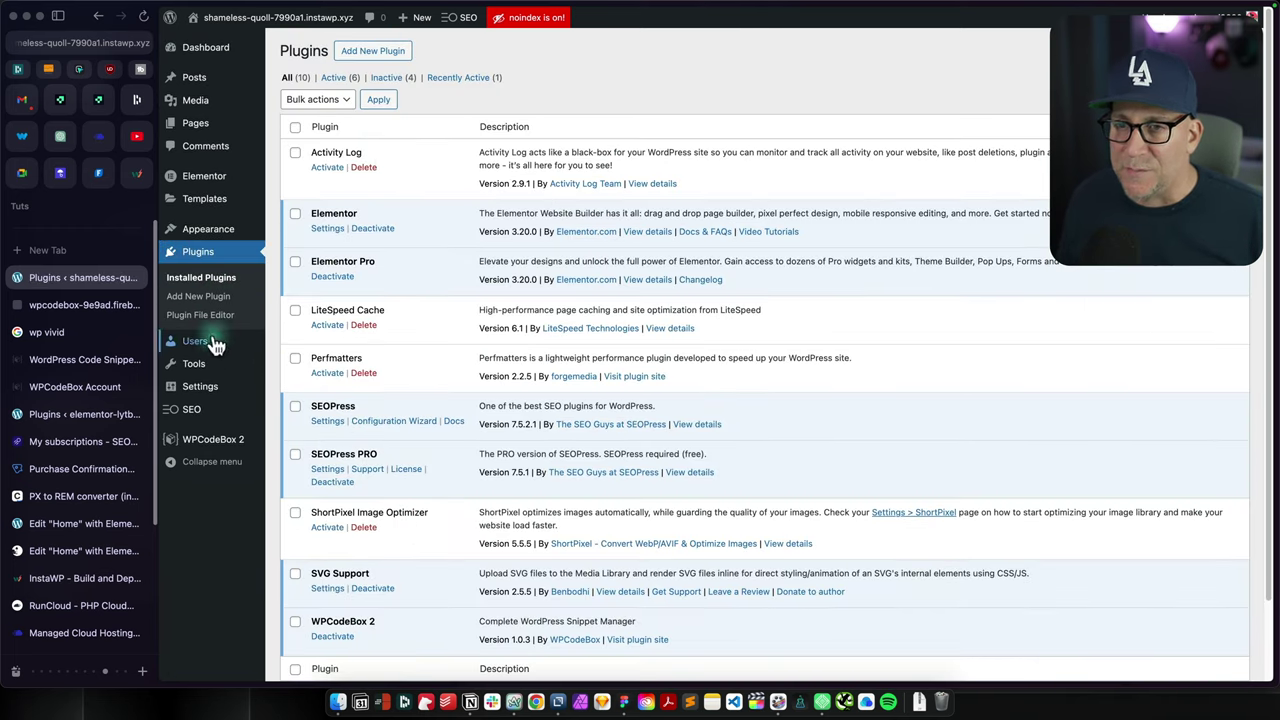
Step: Review Elementor's Features settings and the enabled widgets in the Element Manager on the new site
mouse_move(212, 182)
left_click(292, 181)
left_click(504, 83)
scroll(465, 385, "down", 10)
scroll(450, 410, "up", 15)
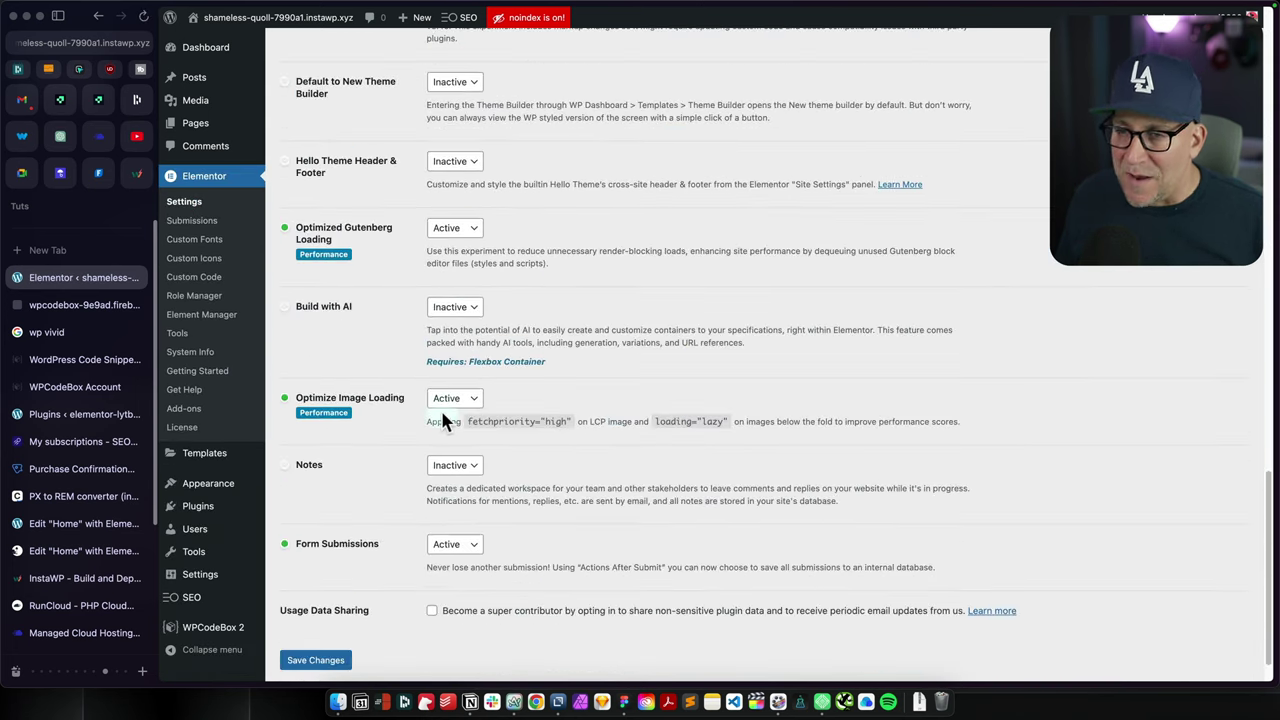
left_click(201, 314)
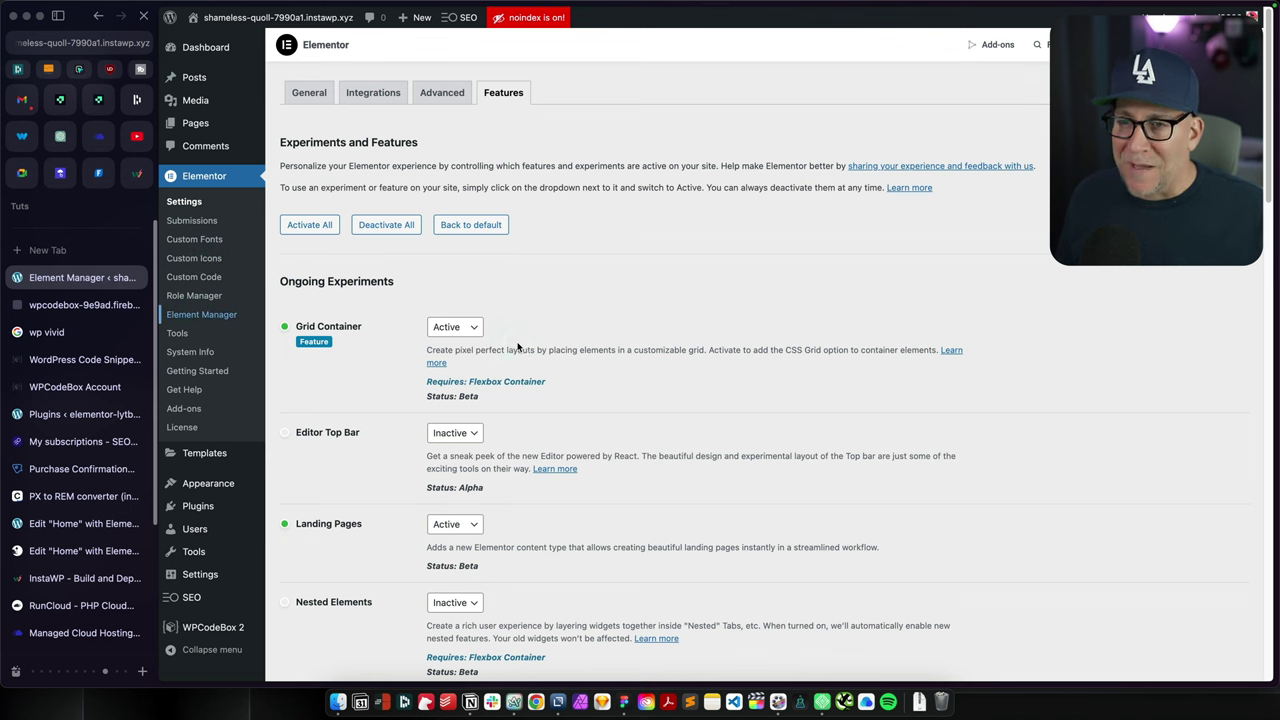
scroll(516, 349, "down", 10)
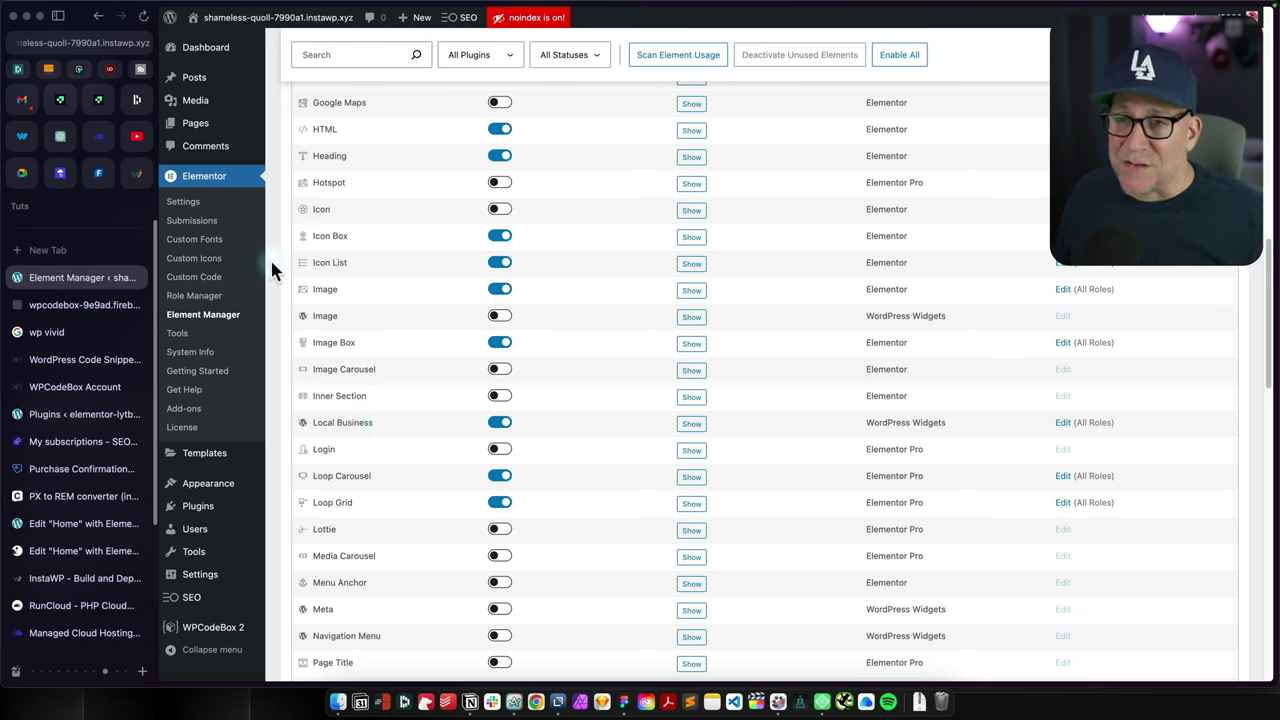
Step: Check the new site's pages list and open Elementor's Custom Fonts page
left_click(199, 125)
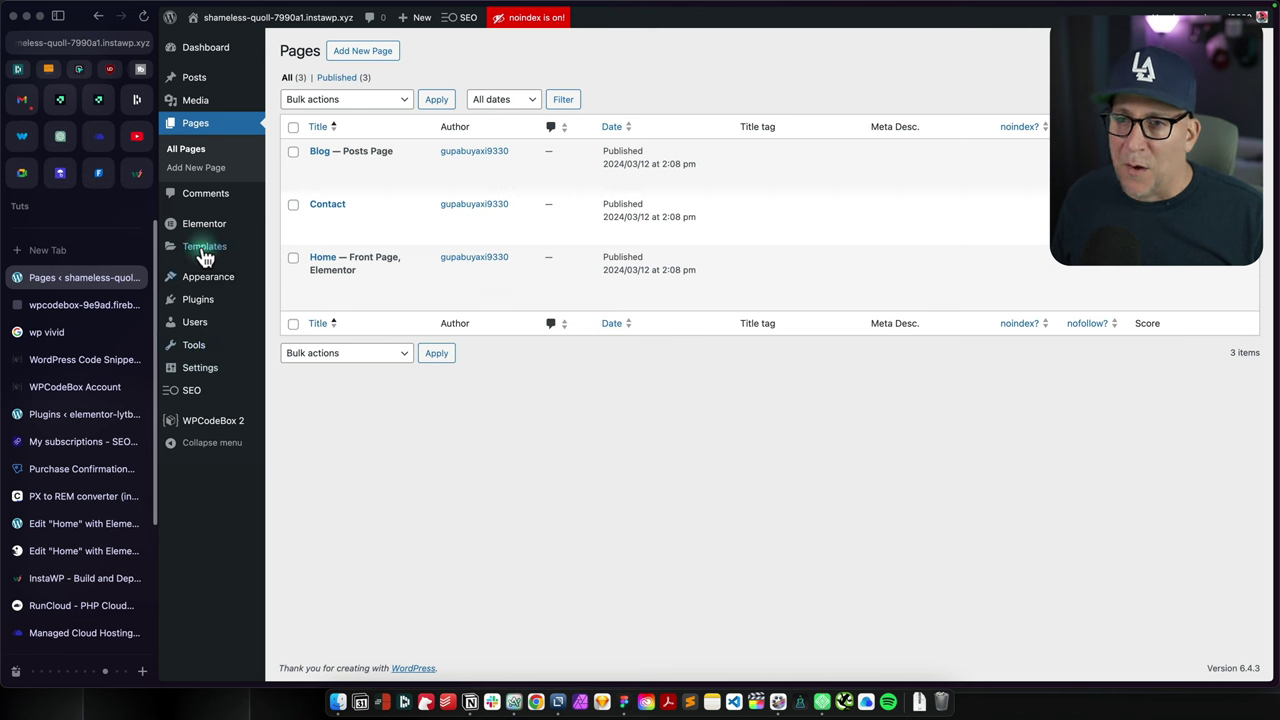
mouse_move(227, 285)
left_click(296, 316)
left_click(311, 264)
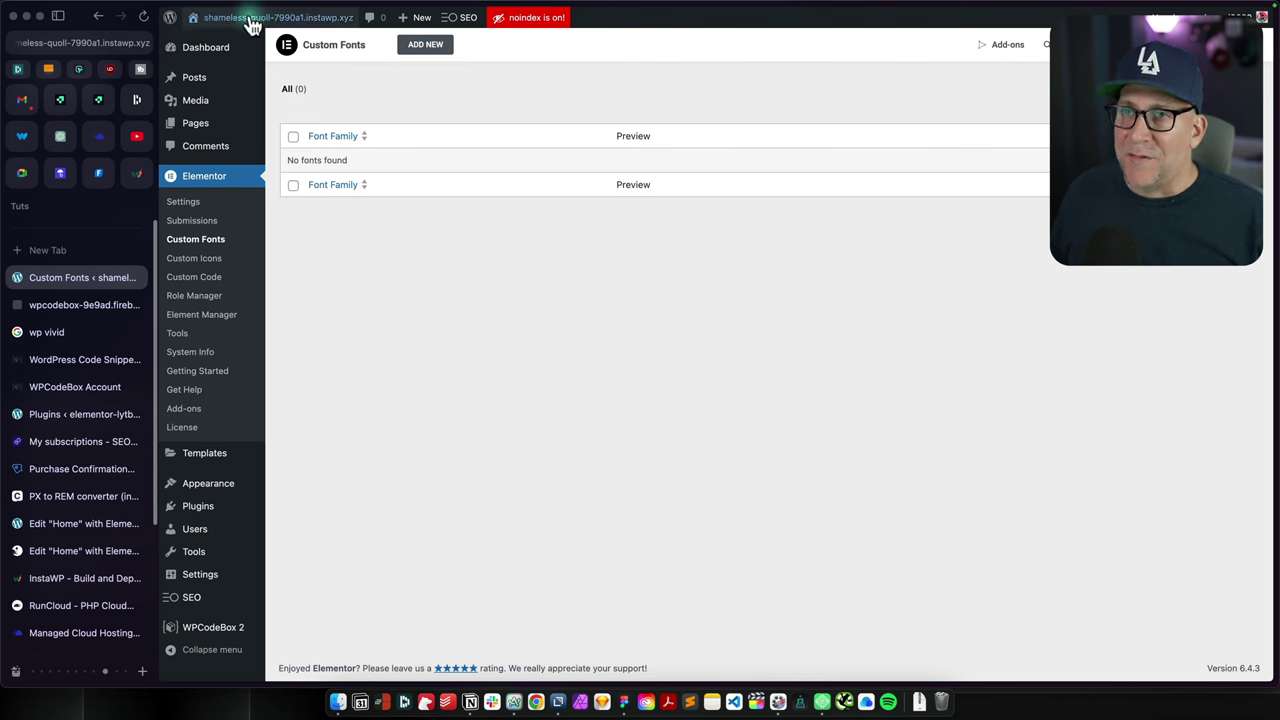
Step: Visit the new site's front end and open Elementor's Site Settings to examine the global colors and fonts in the style guide preview
mouse_move(250, 17)
left_click(221, 43)
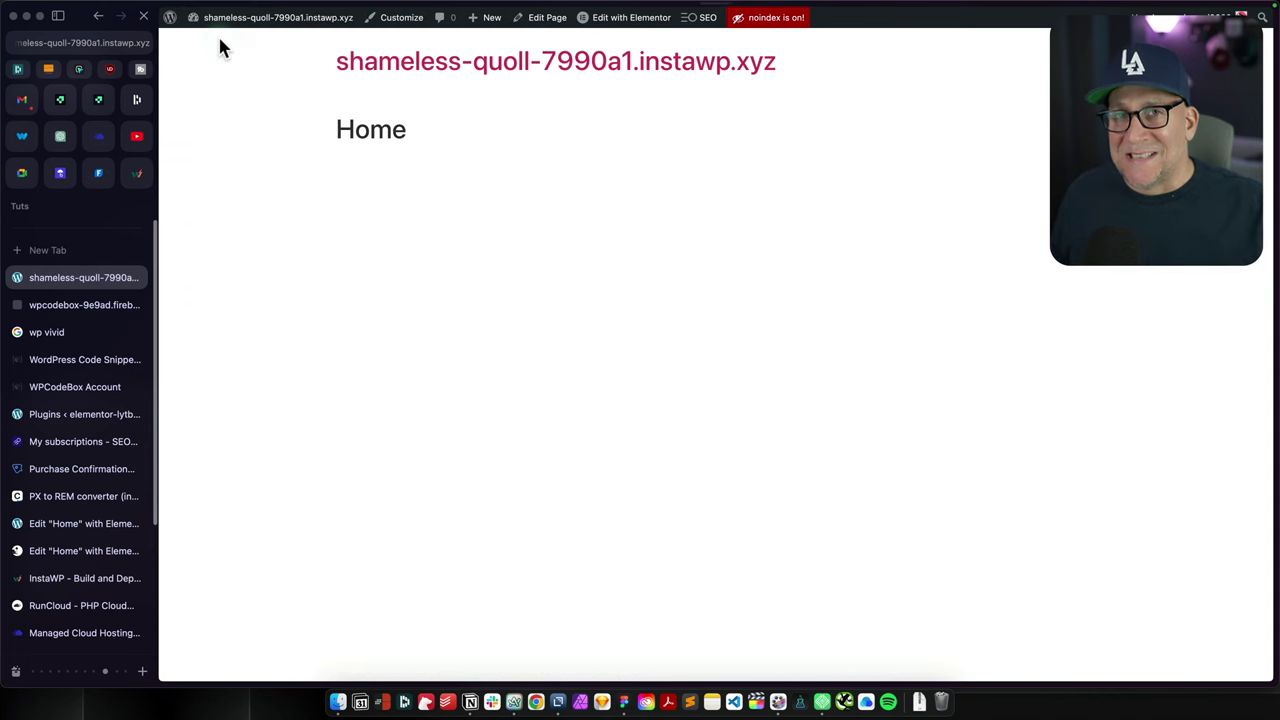
mouse_move(610, 17)
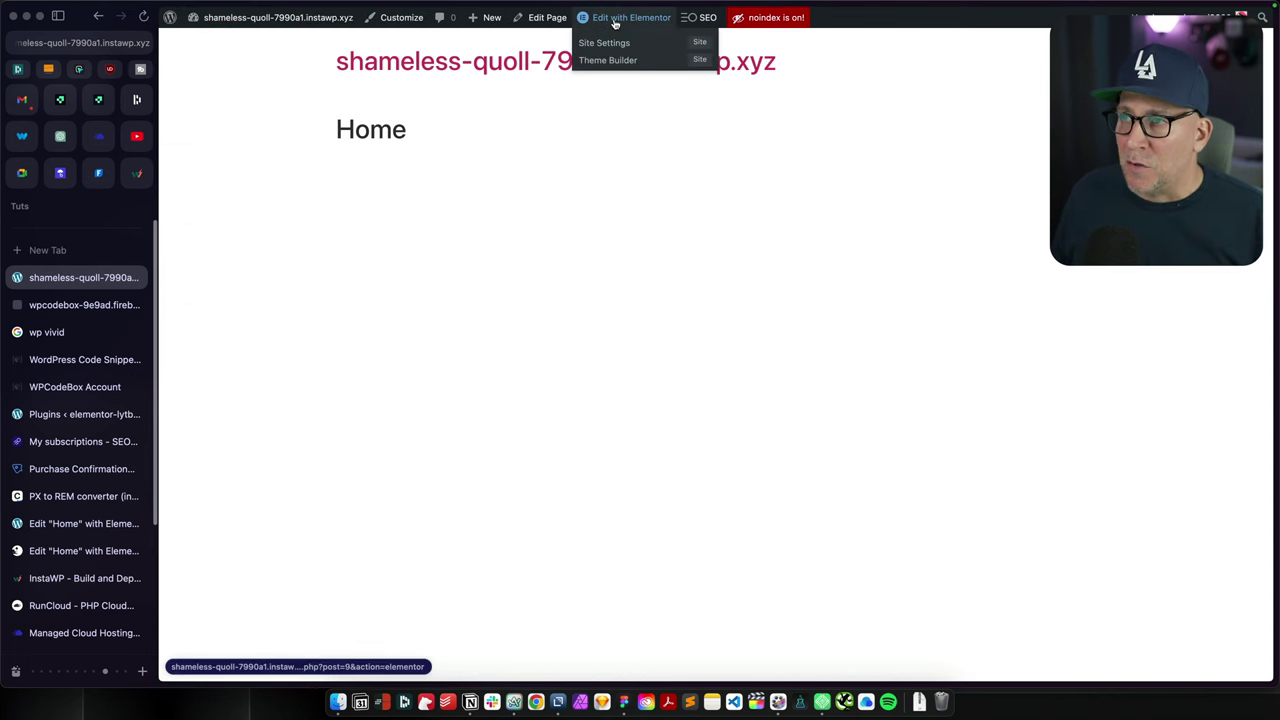
left_click(612, 40)
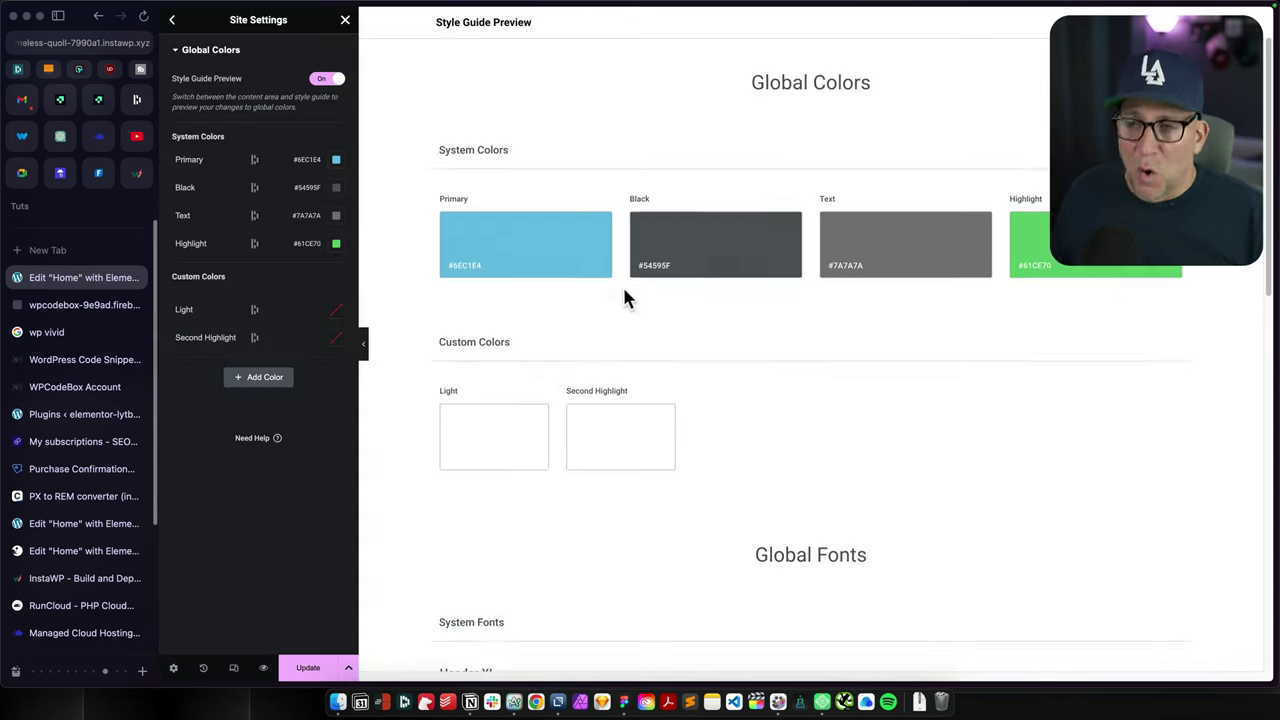
scroll(624, 297, "down", 5)
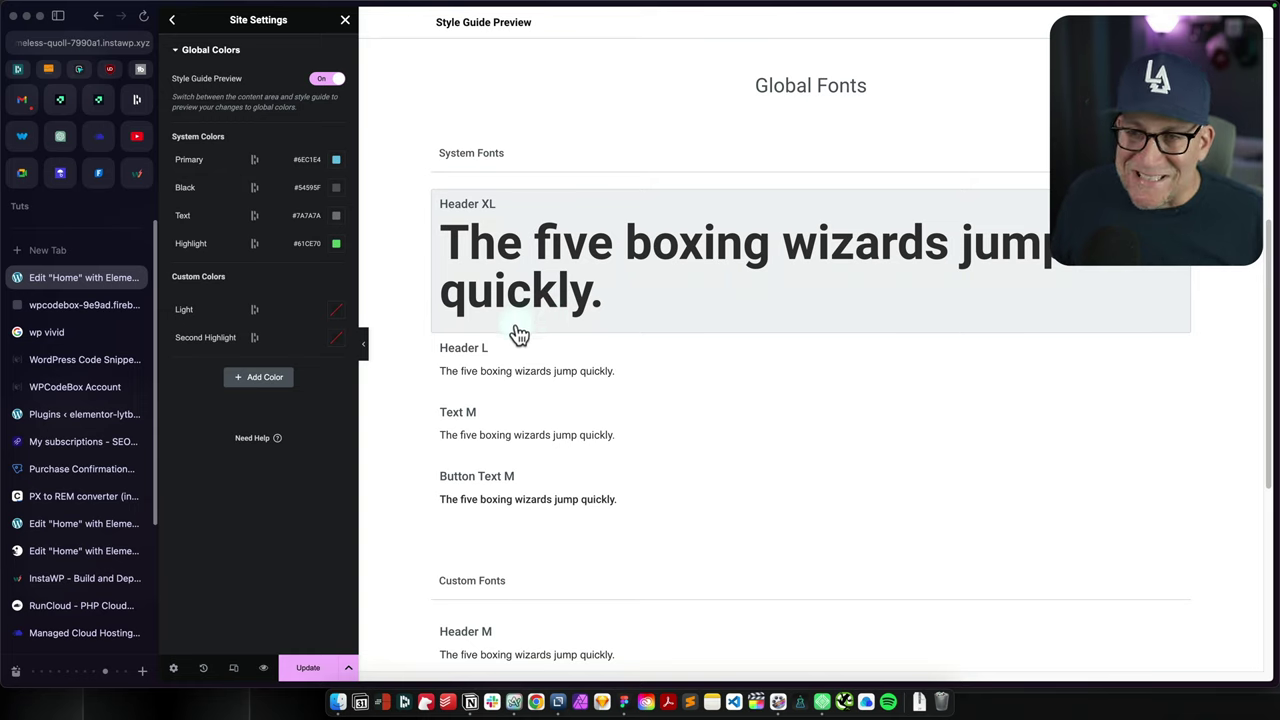
scroll(519, 331, "up", 2)
scroll(516, 320, "up", 1)
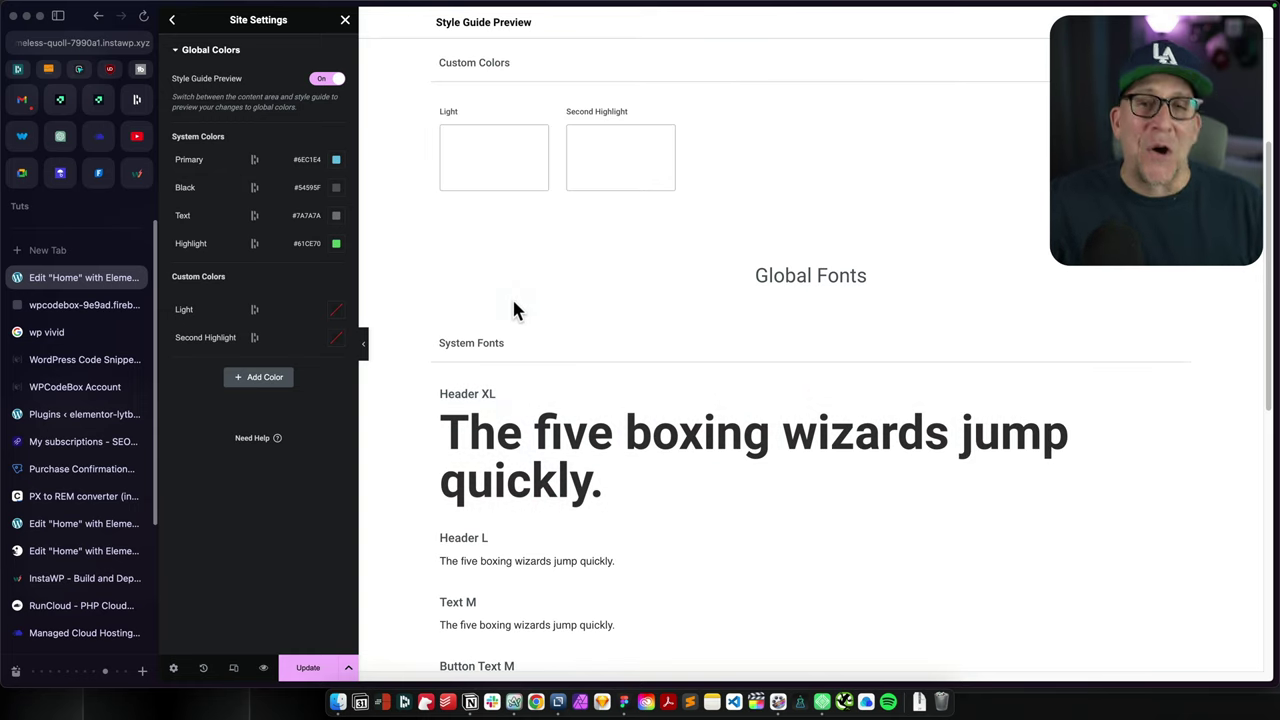